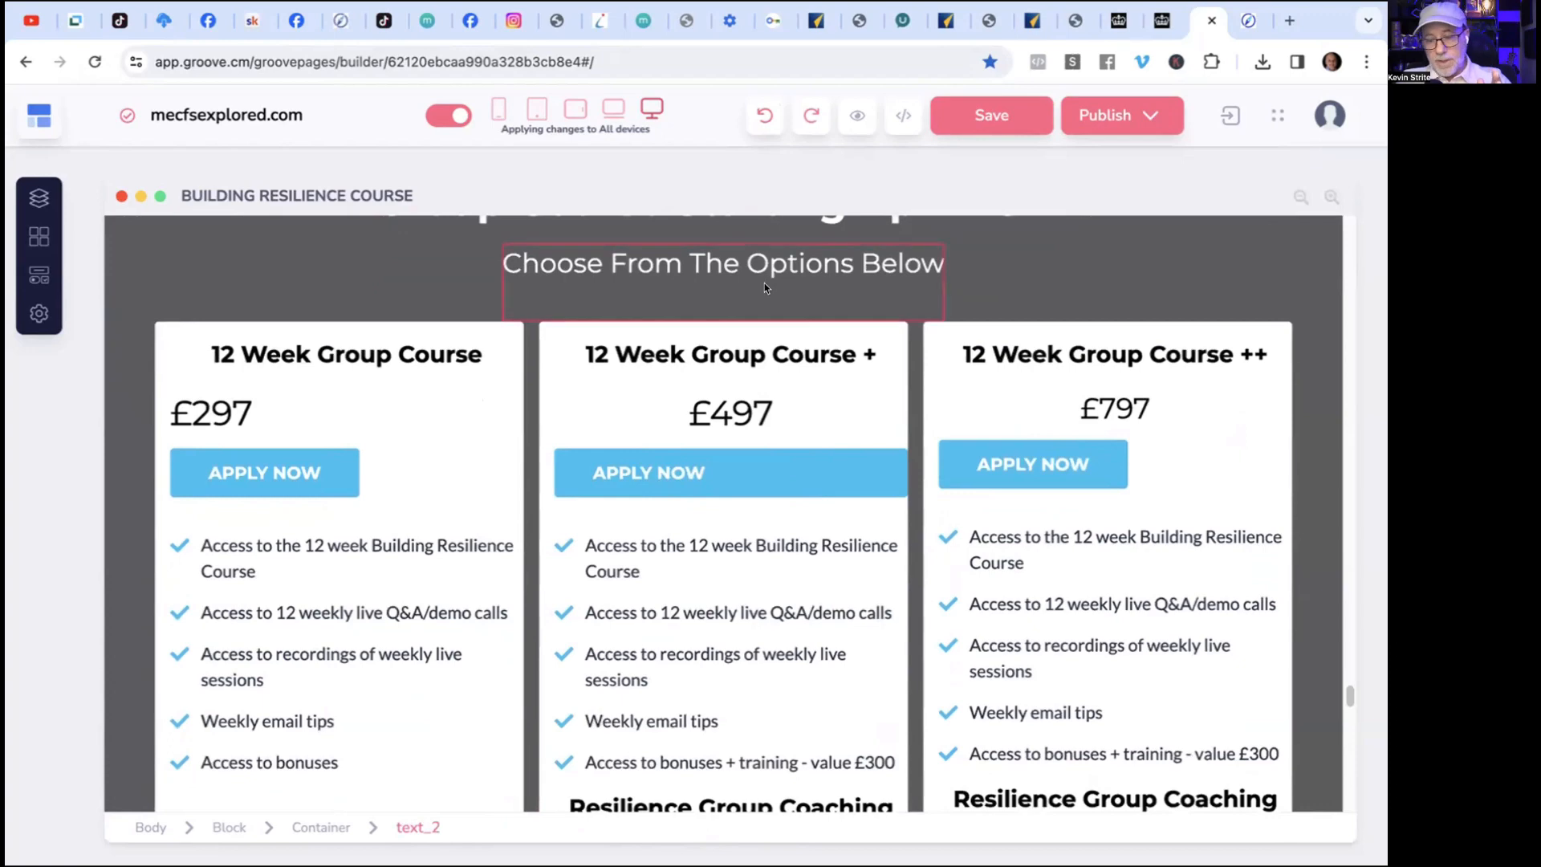
Undo the last width change to the Apply Now button in the 12 Week Group Course + column.
left_click(759, 122)
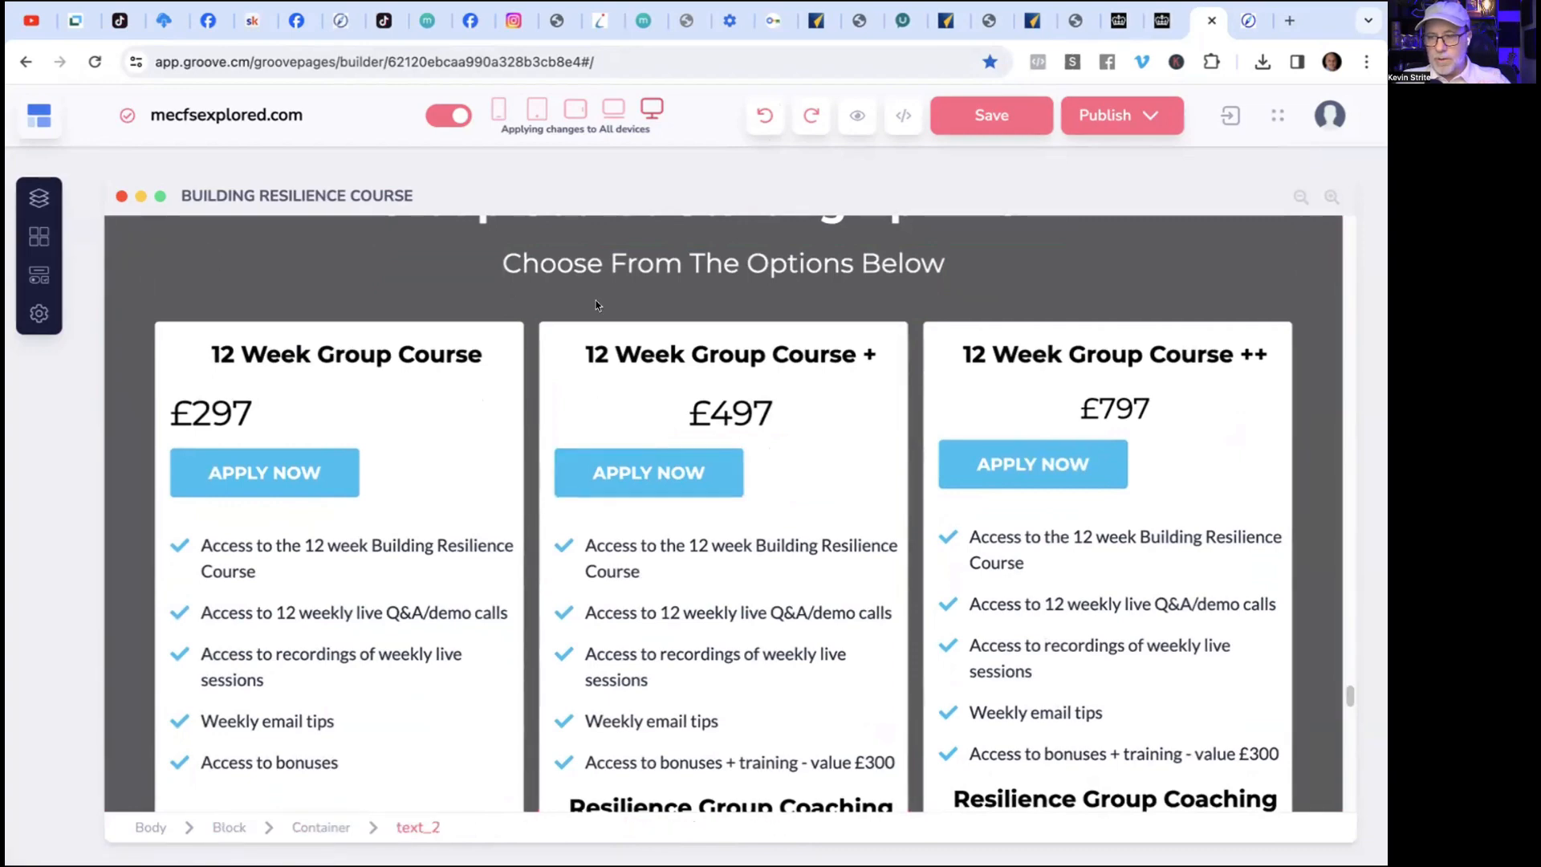
left_click(643, 334)
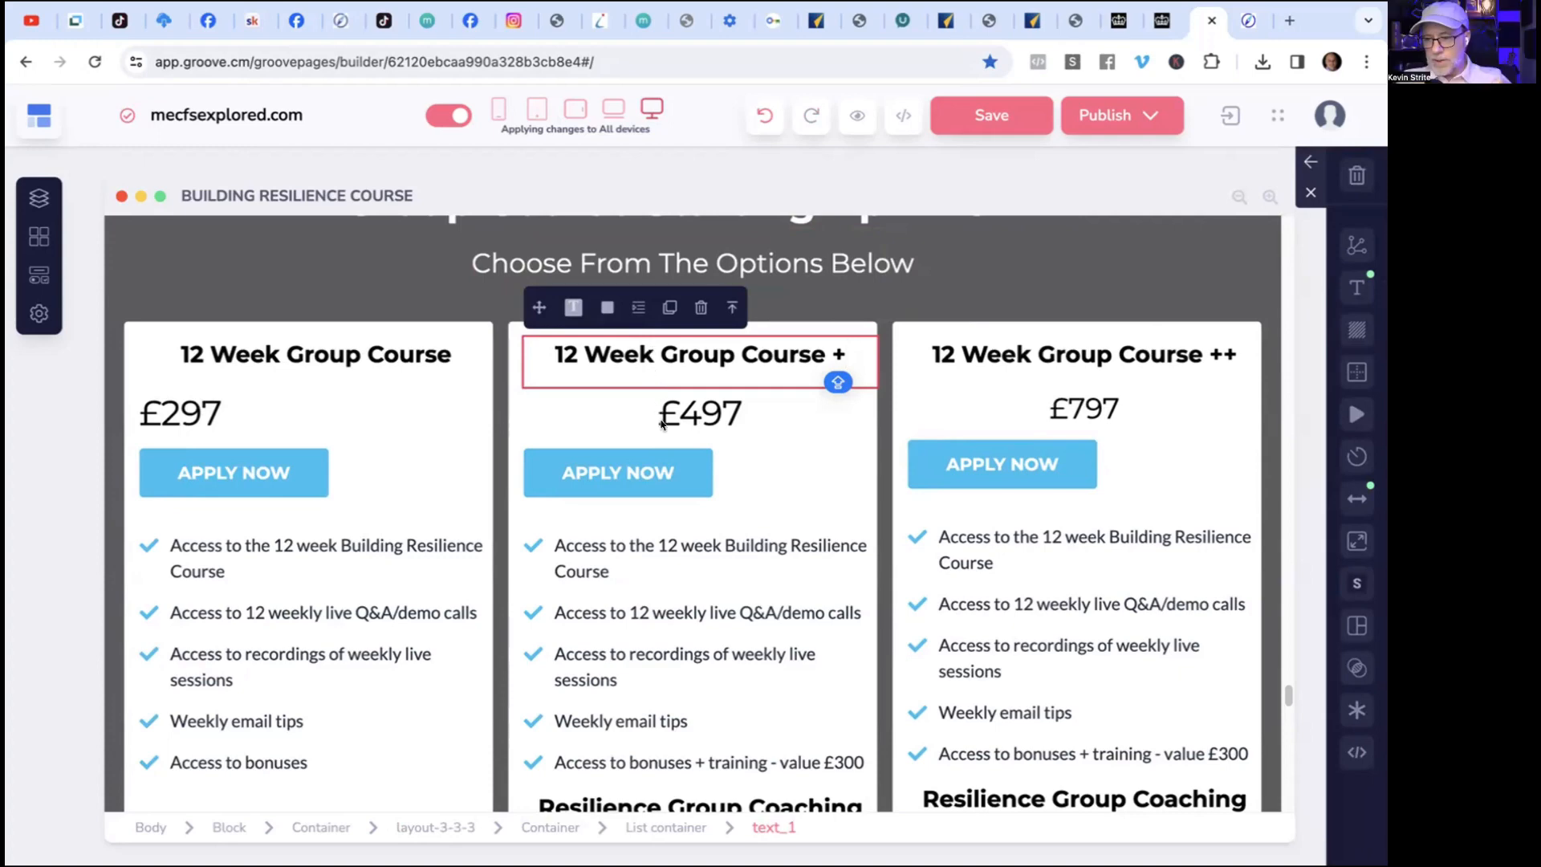
Examine the prices and feature lists in the three 12 Week Group Course columns, including the Resilience Group Coaching section.
scroll(660, 421, "down", 1)
scroll(662, 424, "down", 2)
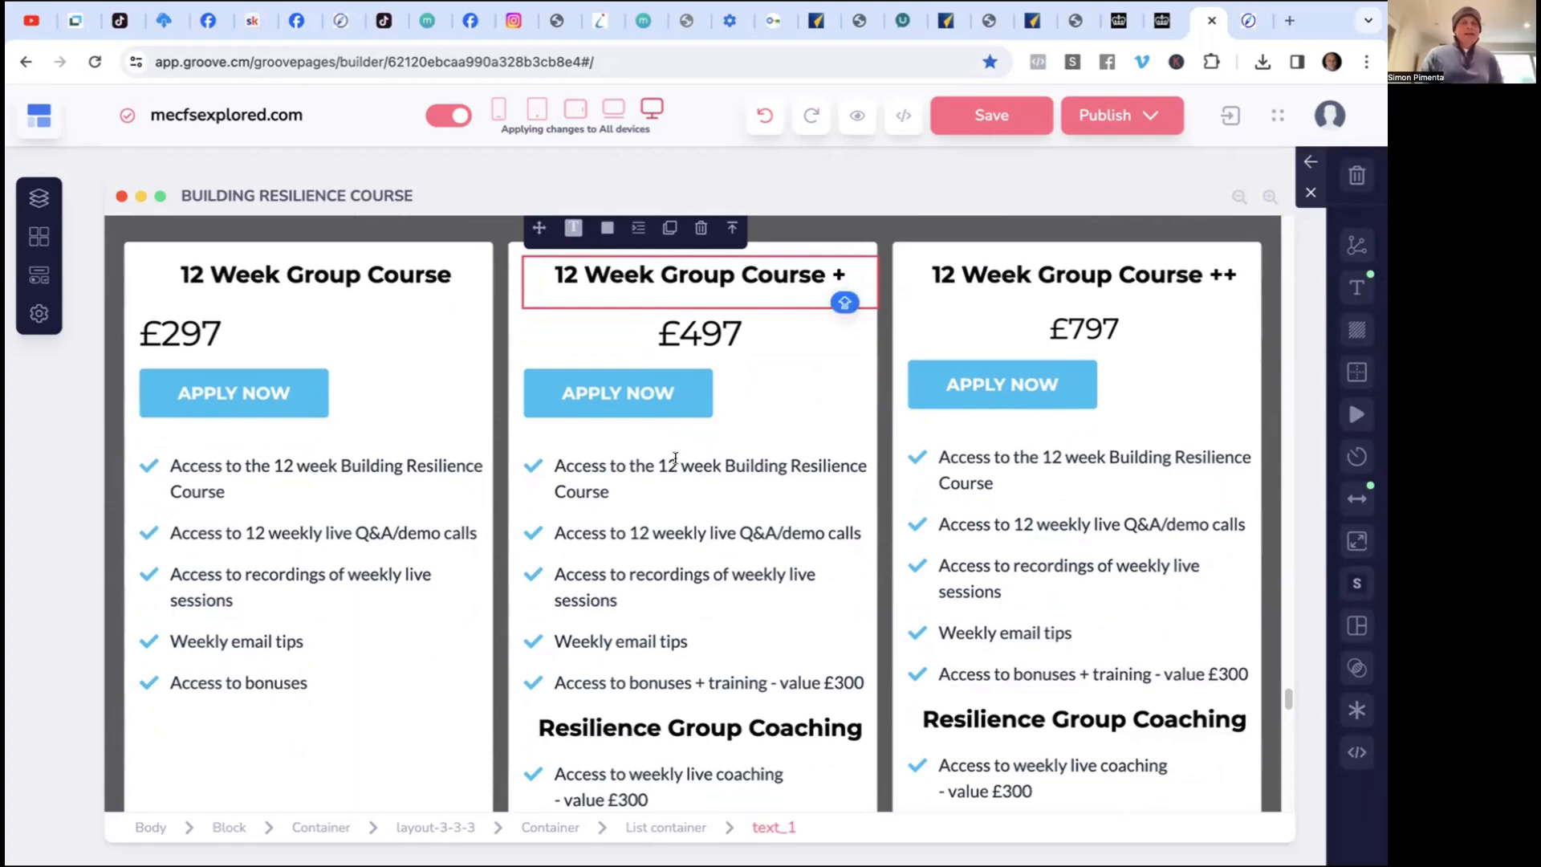
scroll(674, 459, "down", 3)
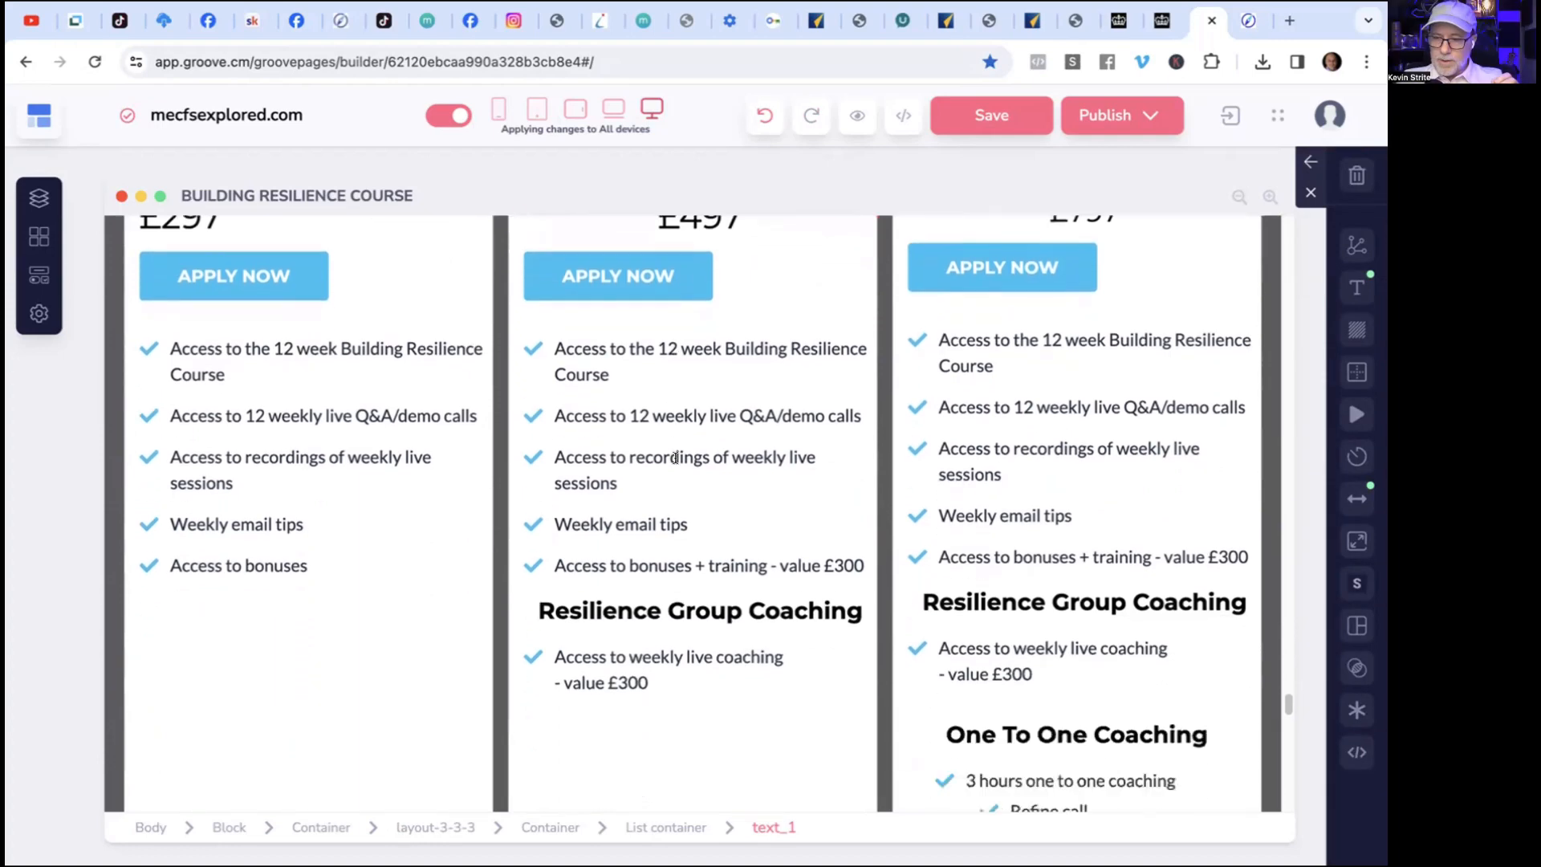
scroll(677, 465, "up", 4)
scroll(677, 466, "down", 1)
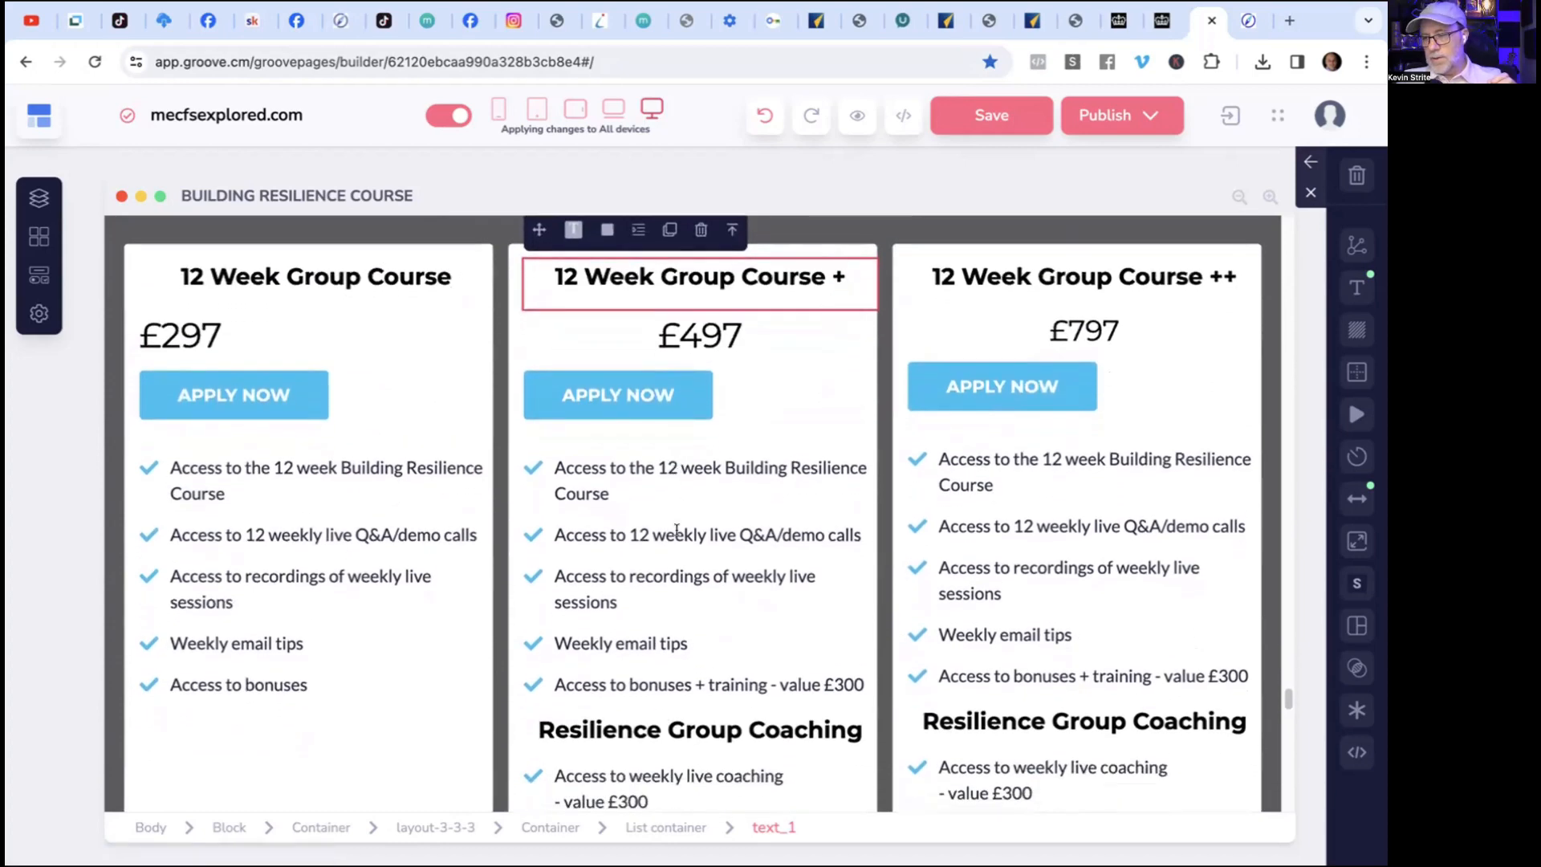
scroll(676, 506, "down", 1)
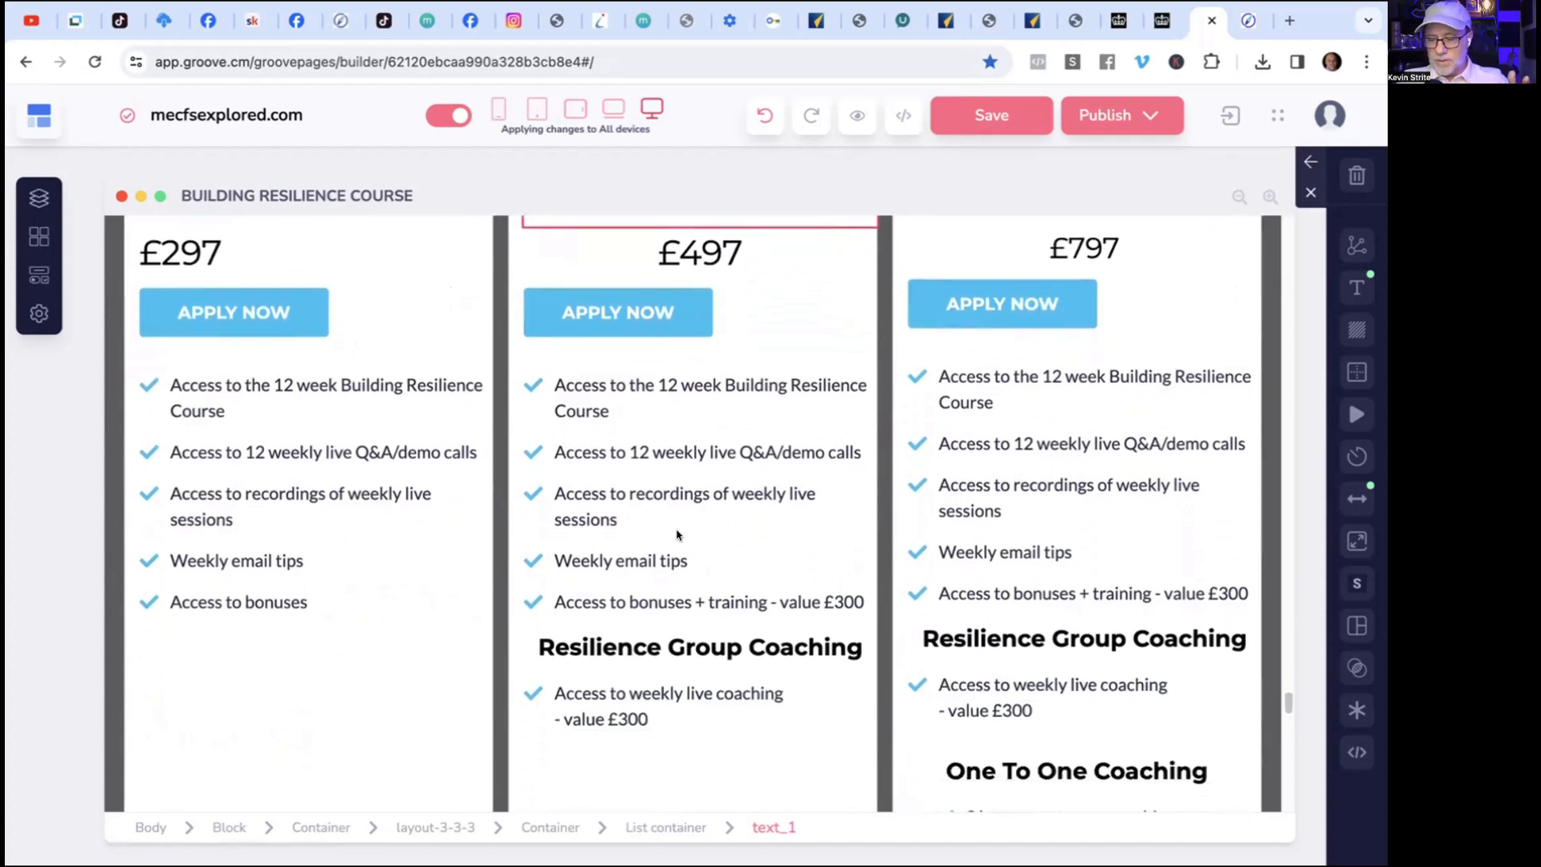
scroll(677, 535, "up", 1)
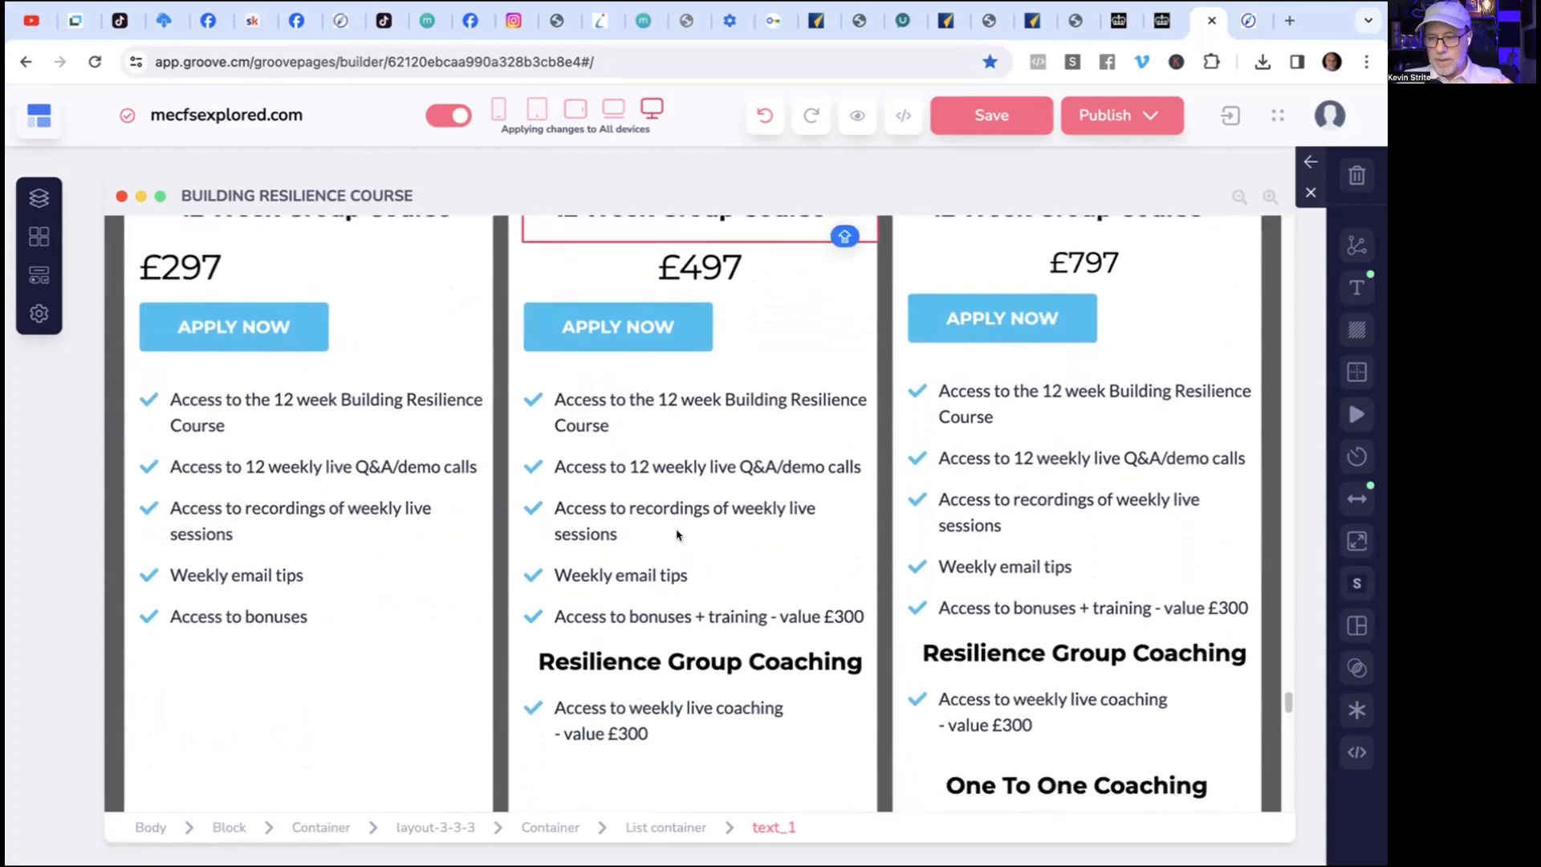
left_click(685, 656)
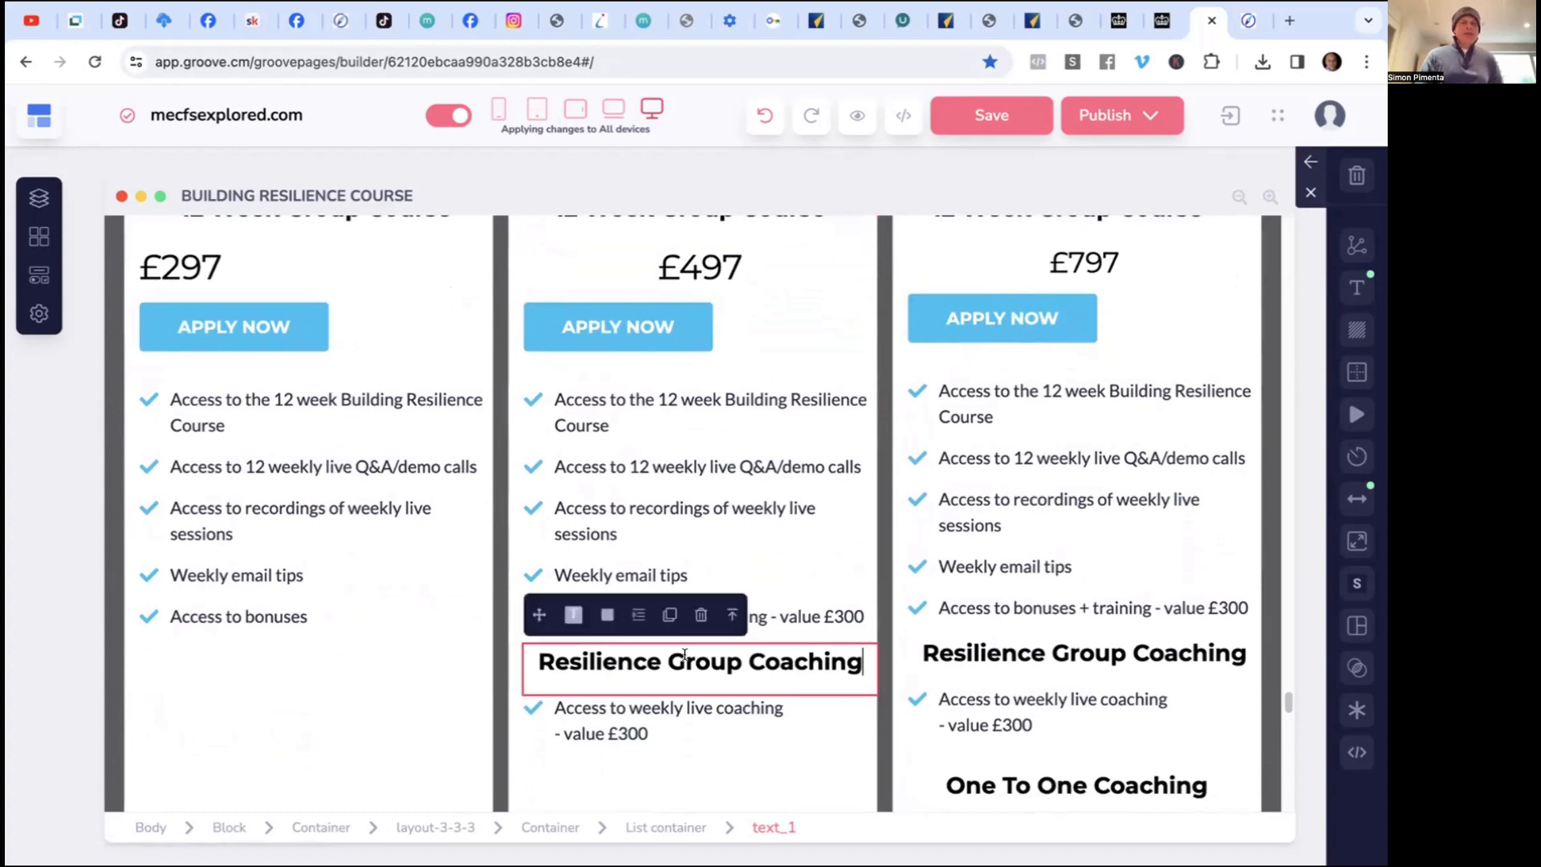
scroll(682, 657, "up", 2)
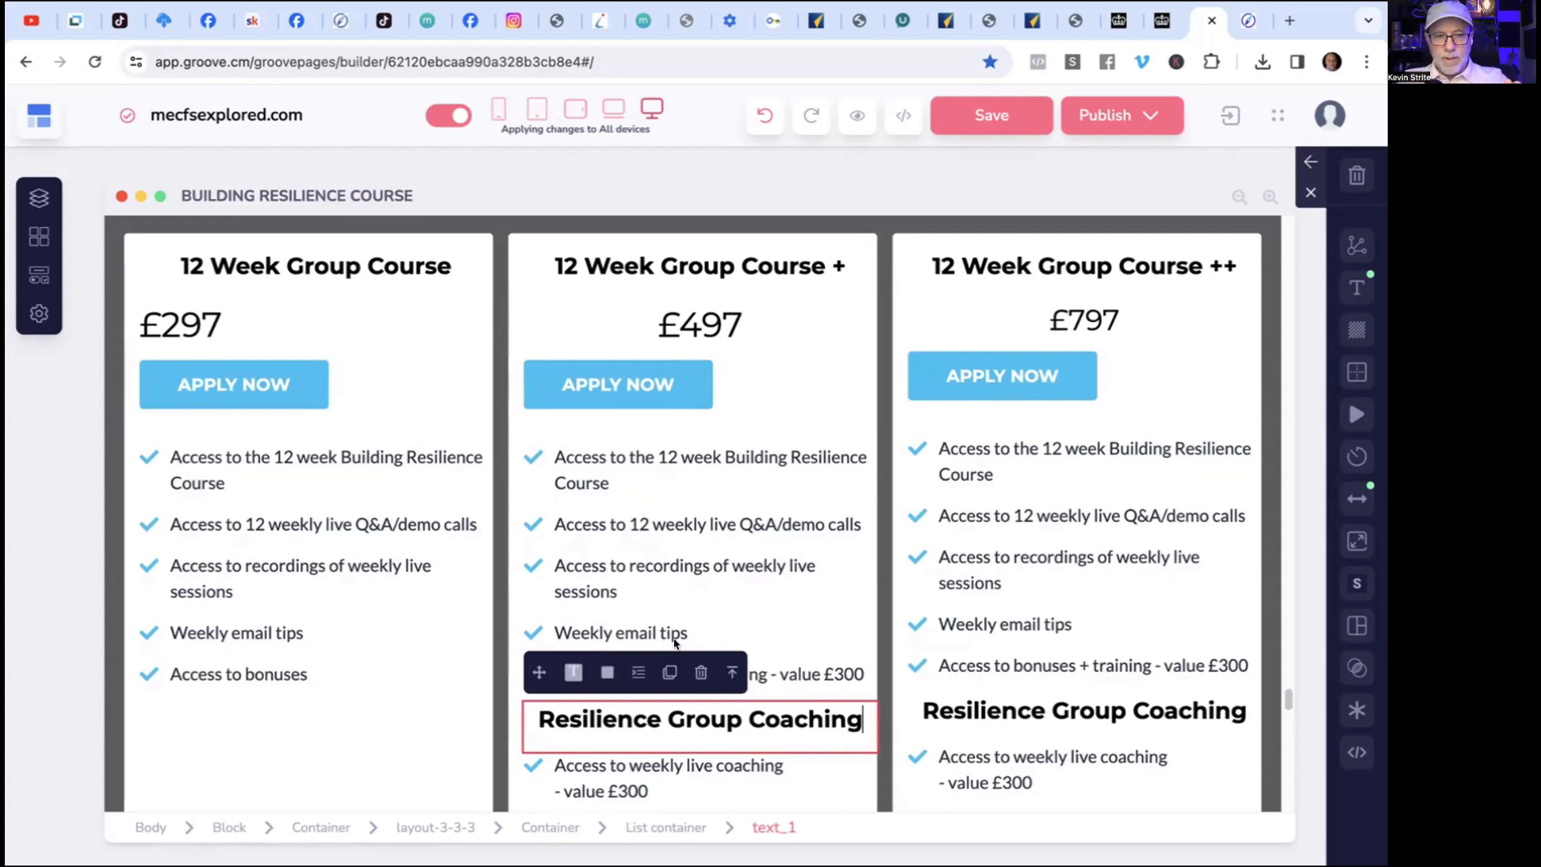
scroll(674, 642, "down", 2)
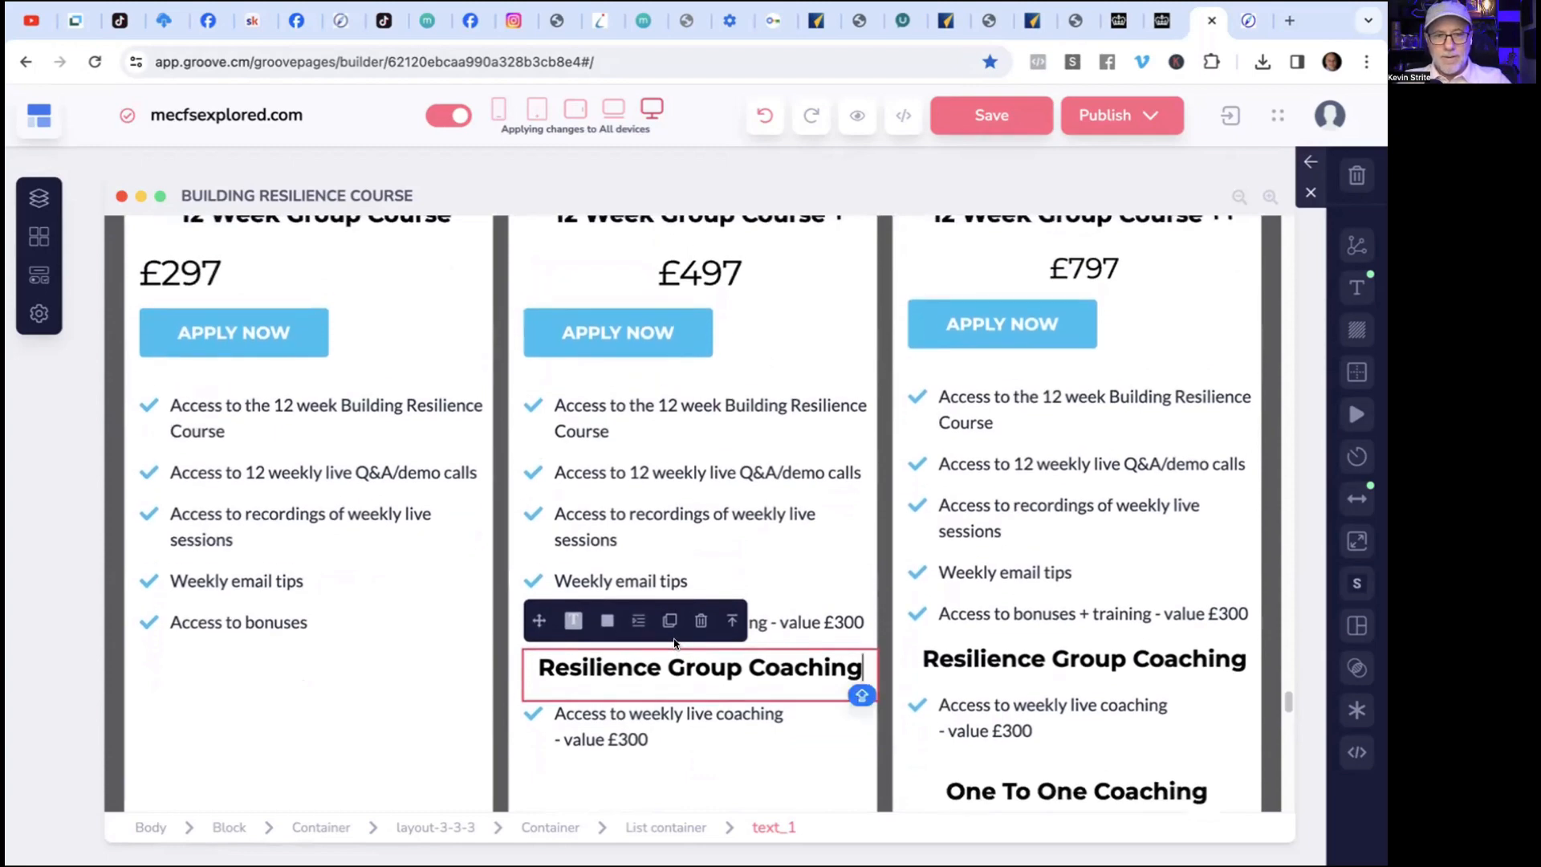
scroll(674, 644, "up", 1)
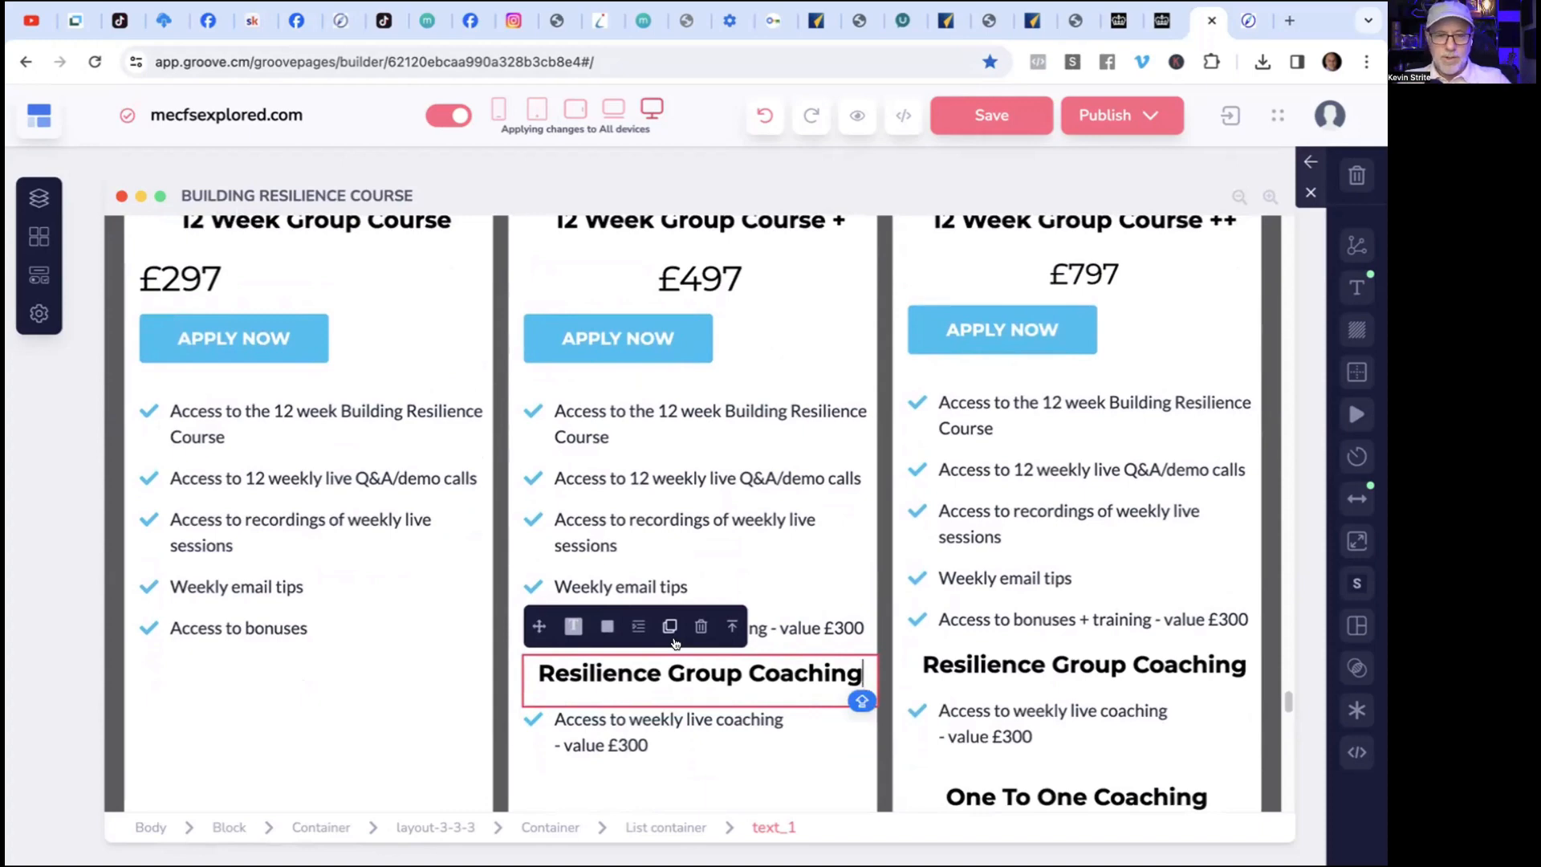
scroll(675, 644, "down", 1)
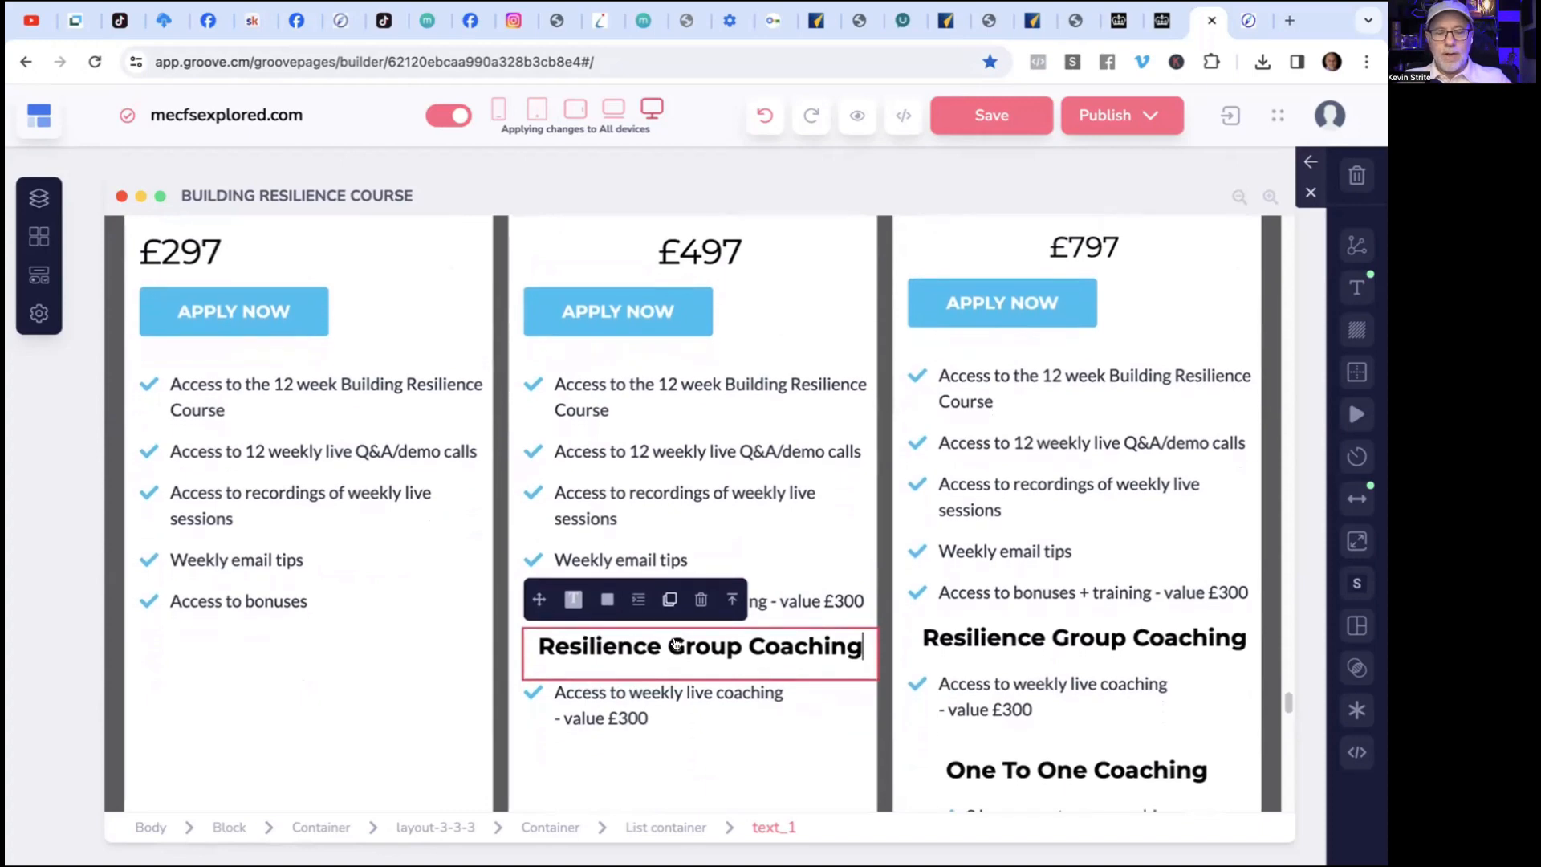
scroll(675, 643, "down", 1)
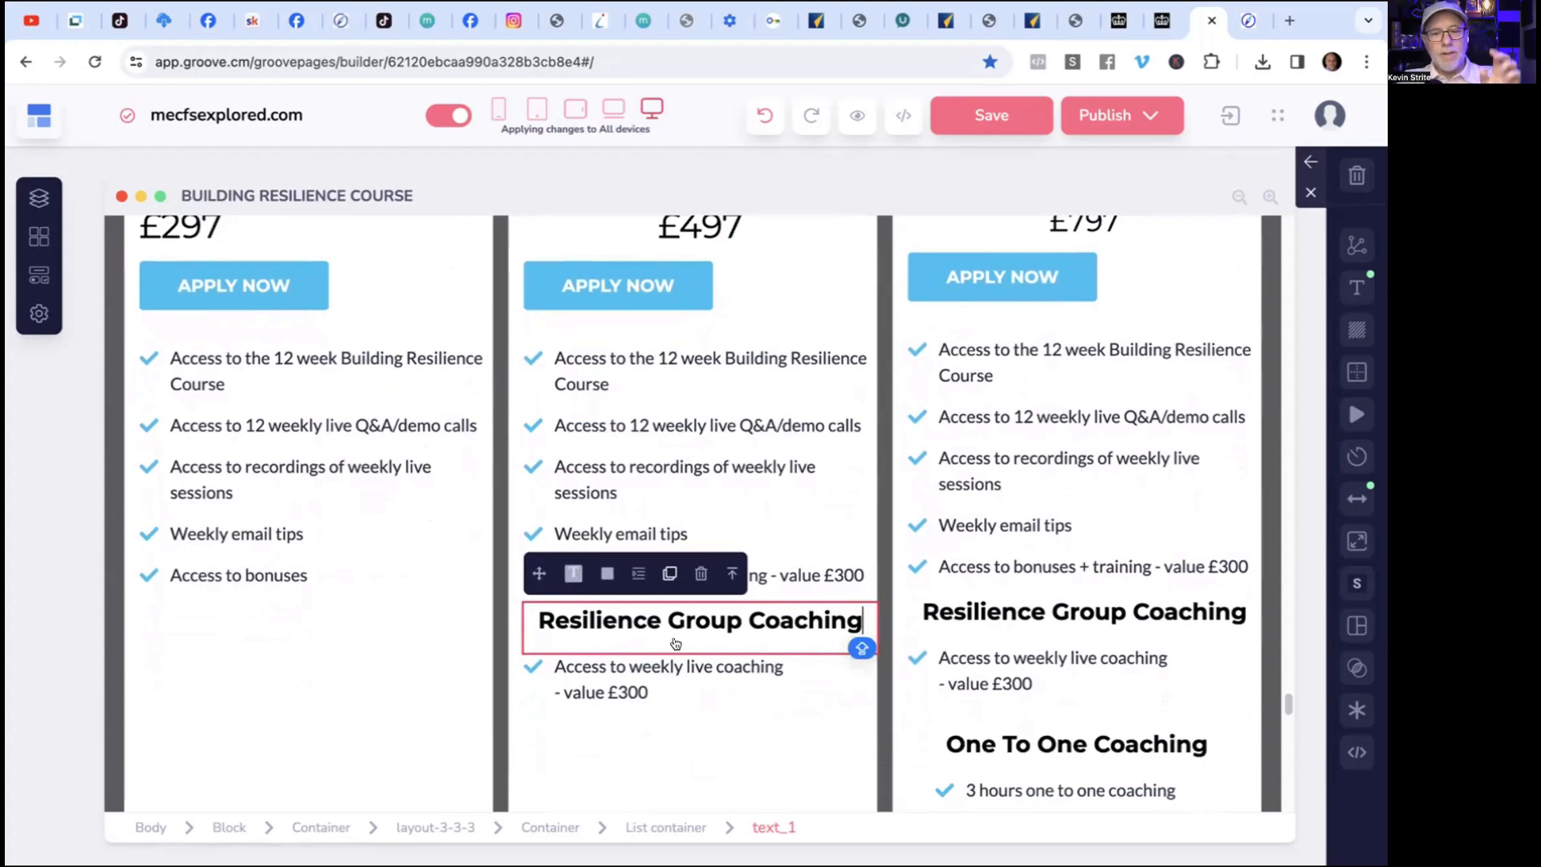
scroll(675, 642, "up", 1)
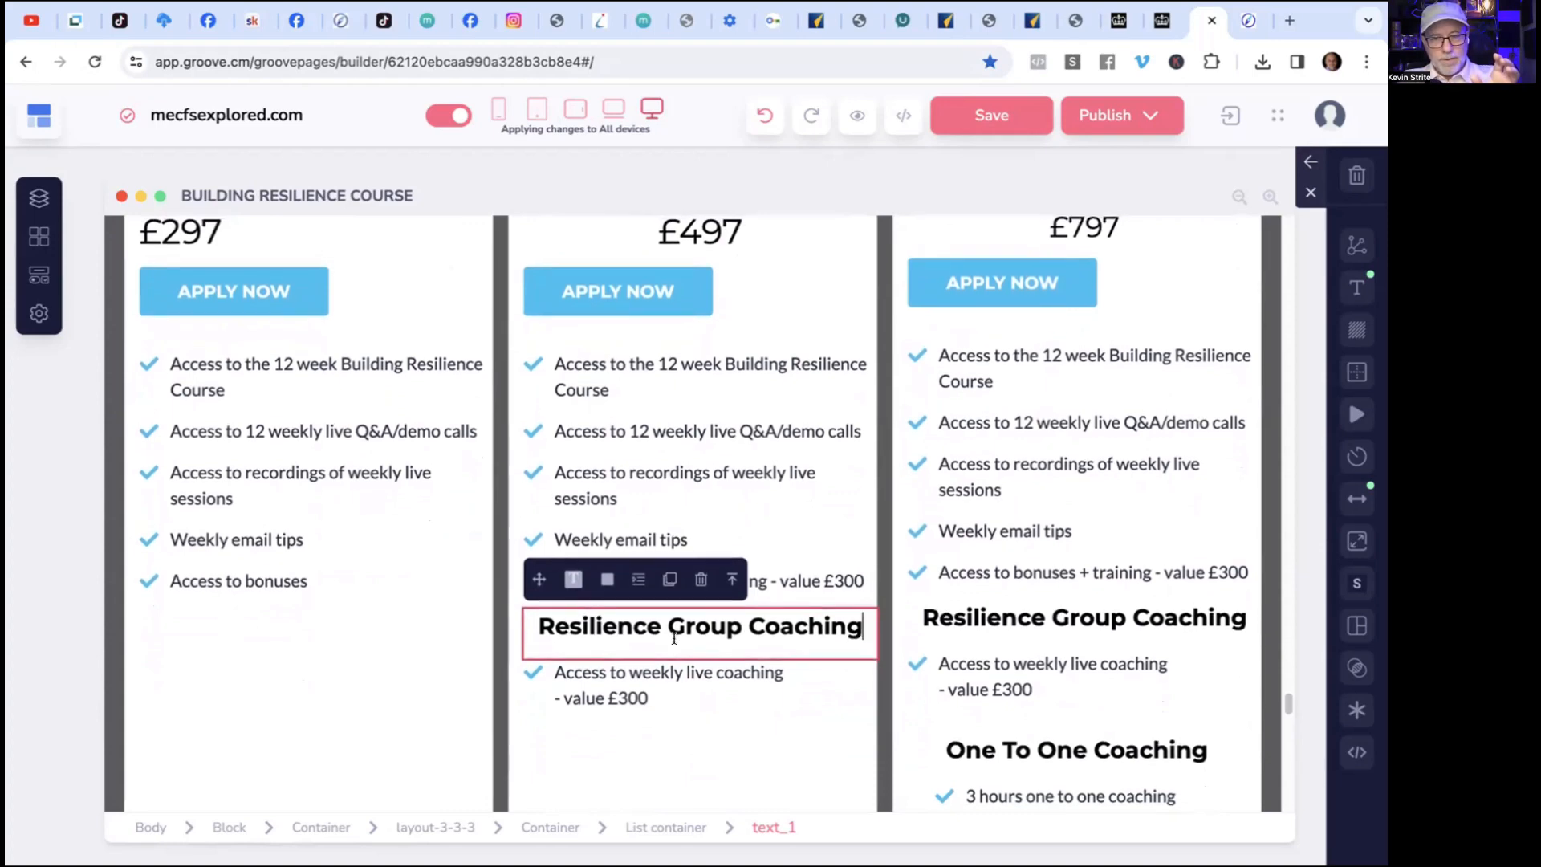
scroll(674, 638, "down", 3)
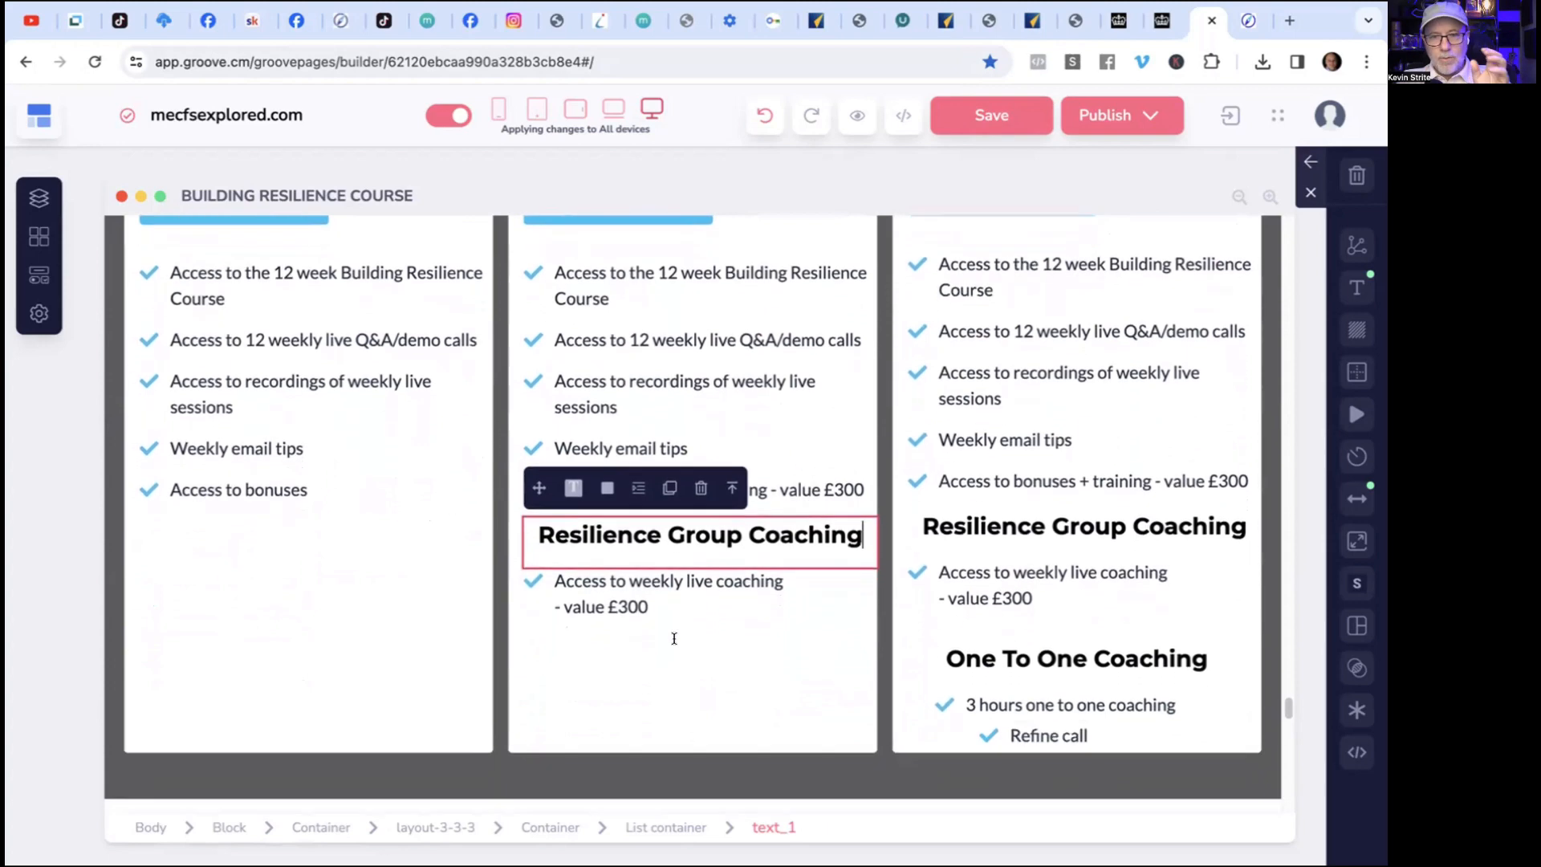
scroll(674, 638, "up", 2)
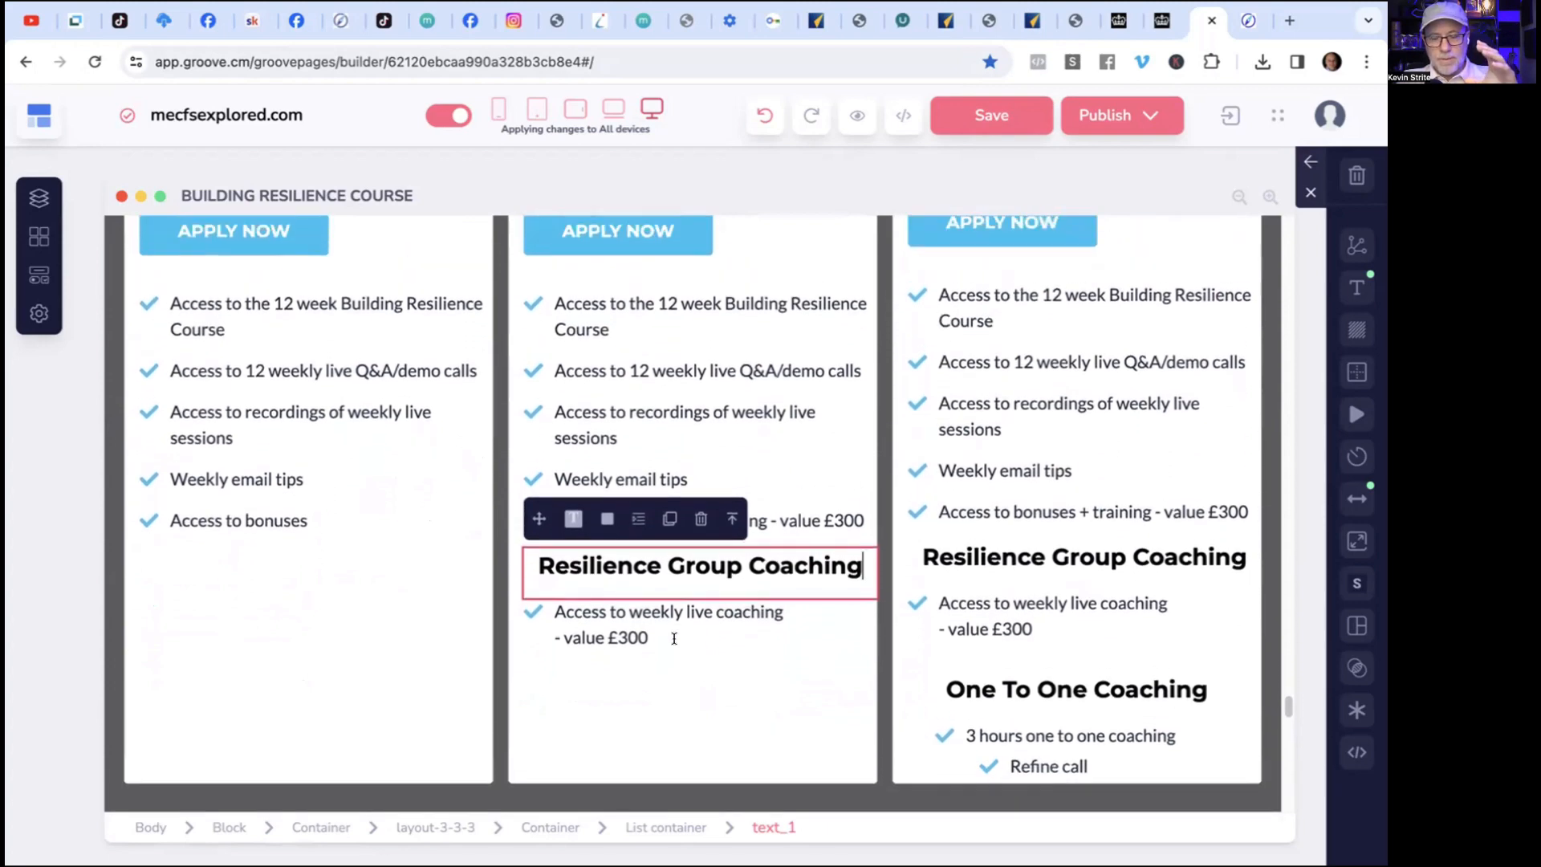
scroll(674, 638, "up", 2)
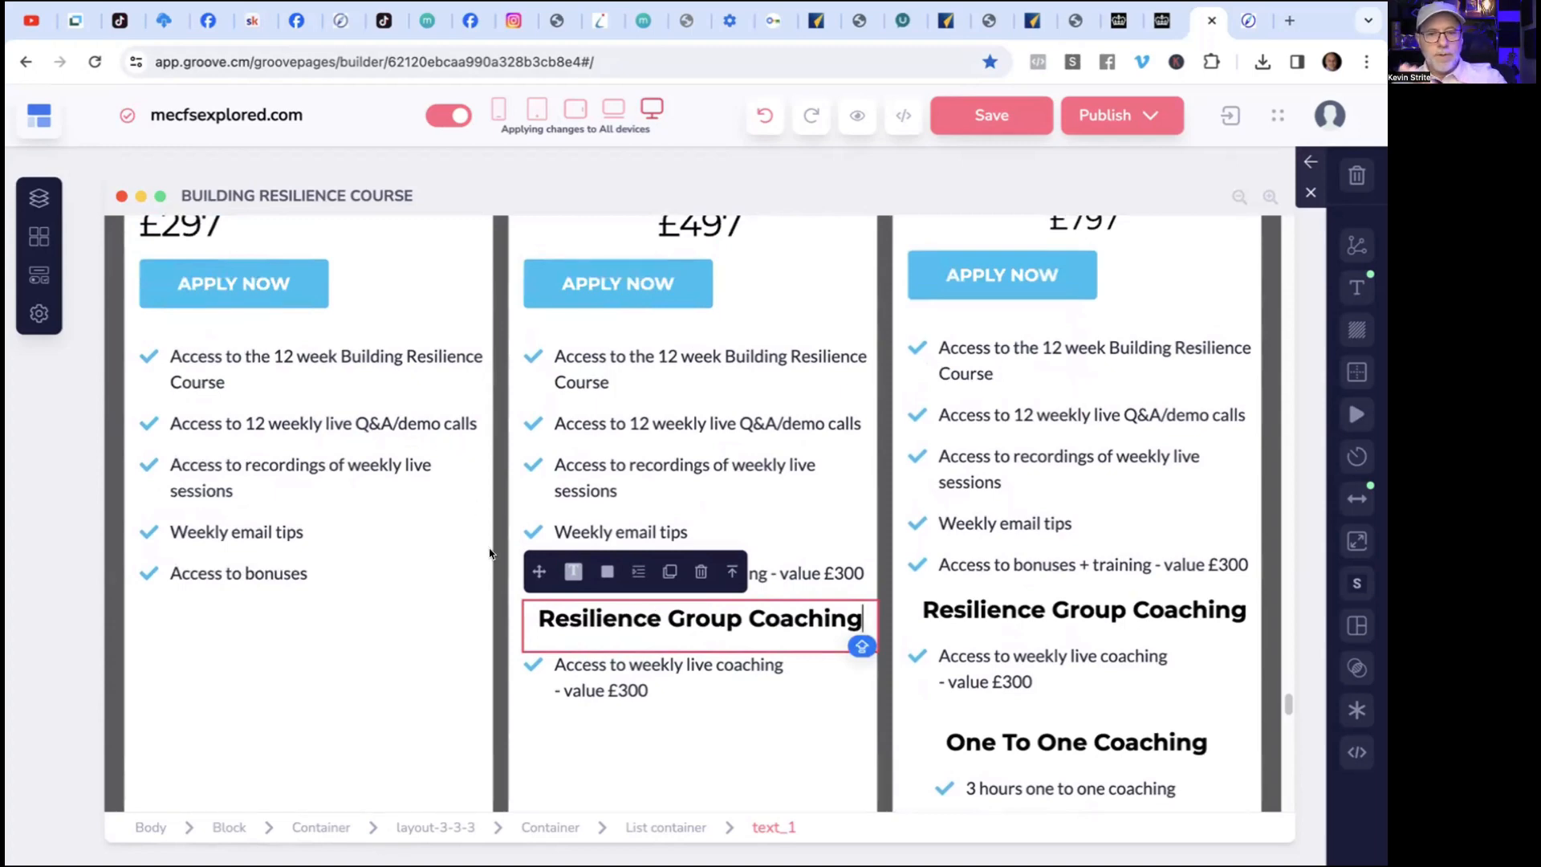
scroll(491, 554, "down", 5)
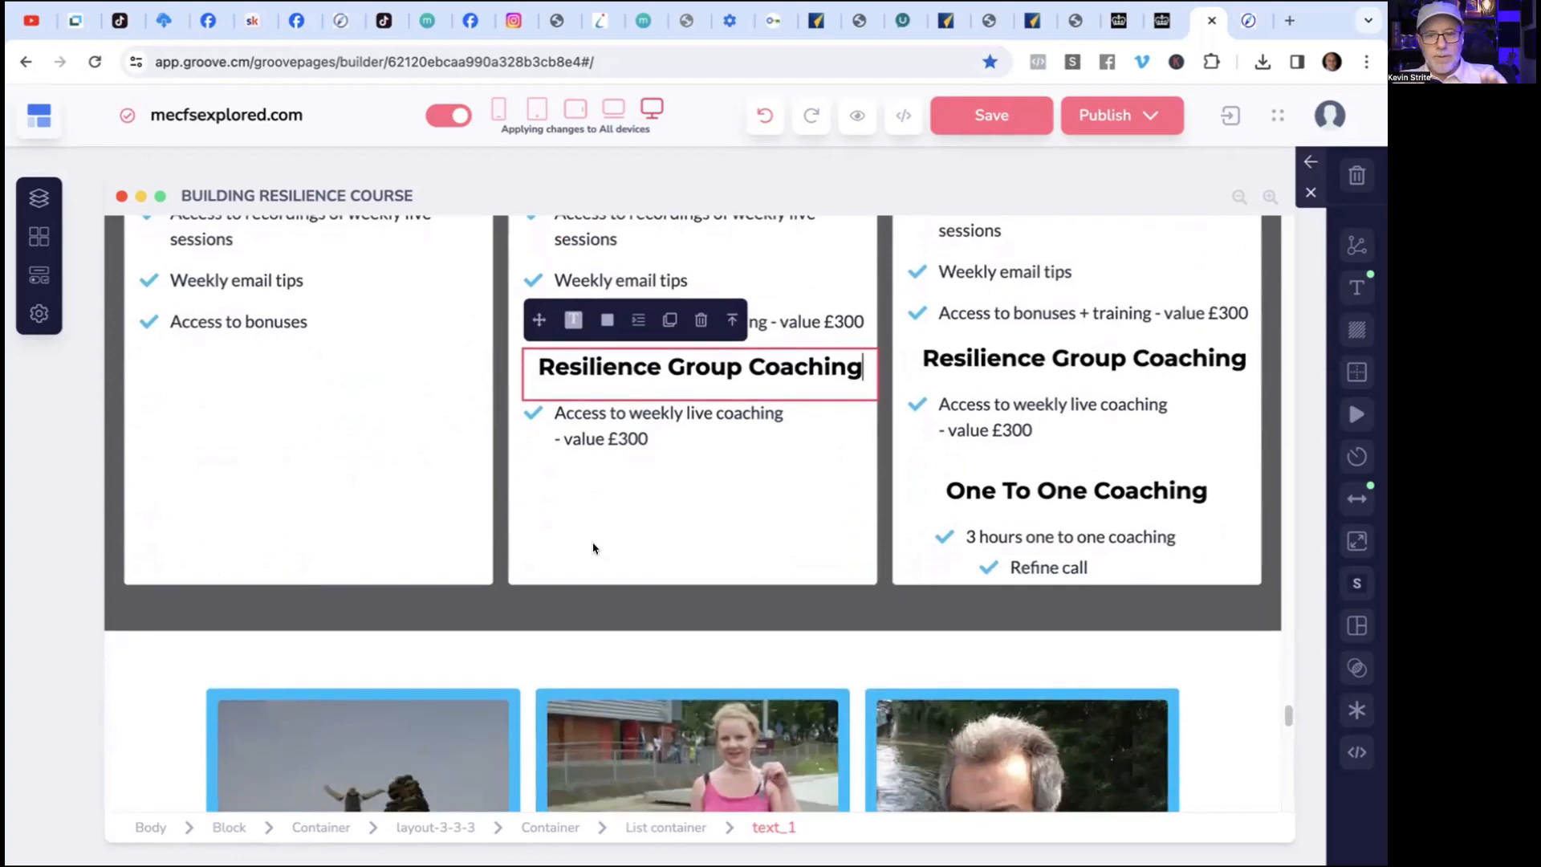
Select the whole pricing block and compare what each of its three course options includes, down to the One To One Coaching items.
left_click(586, 600)
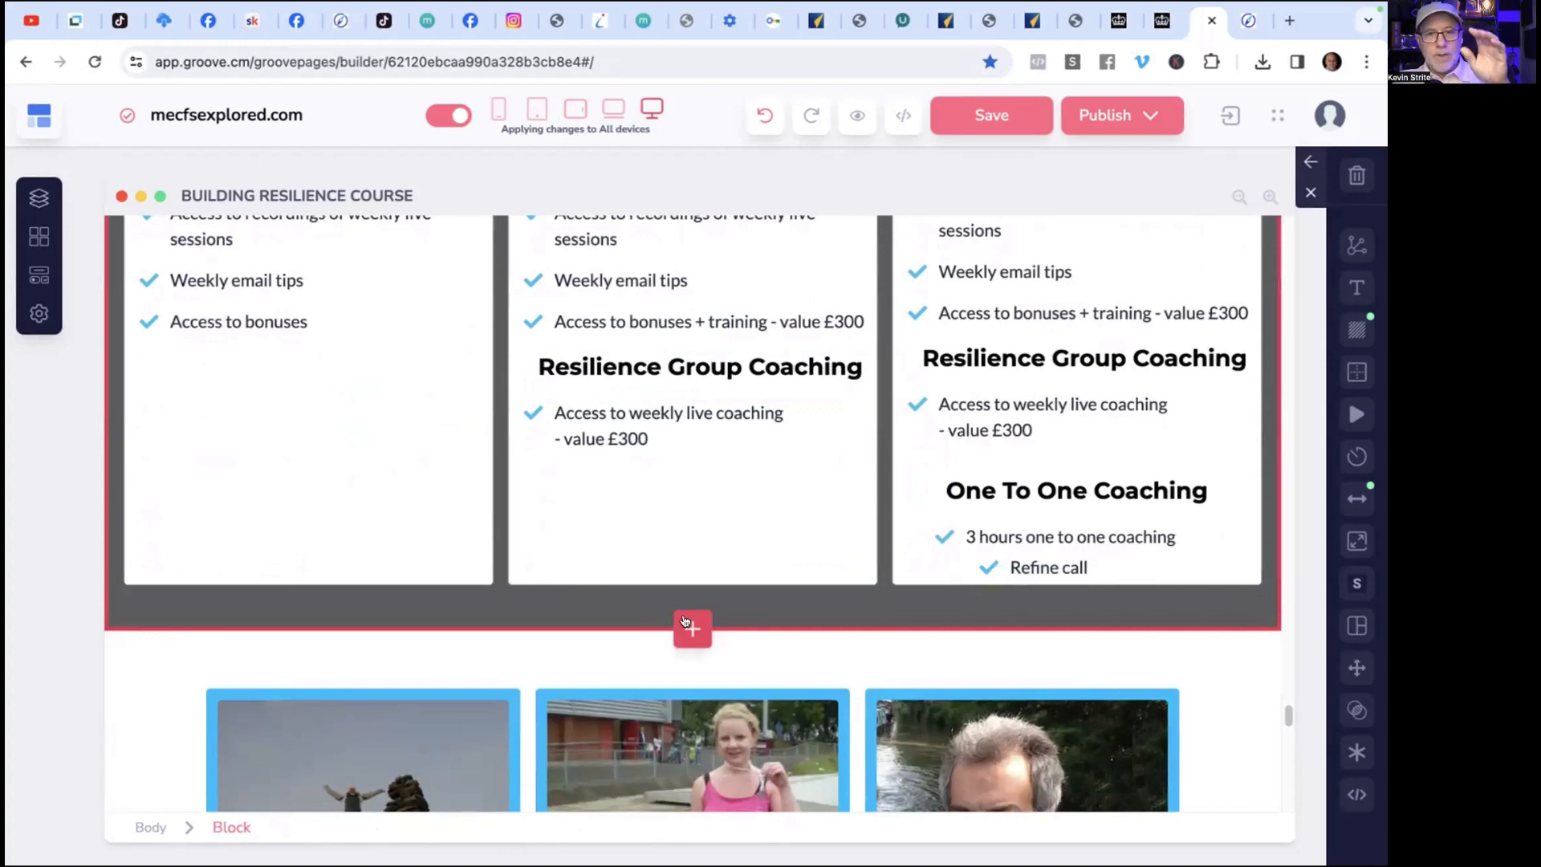
scroll(685, 620, "up", 7)
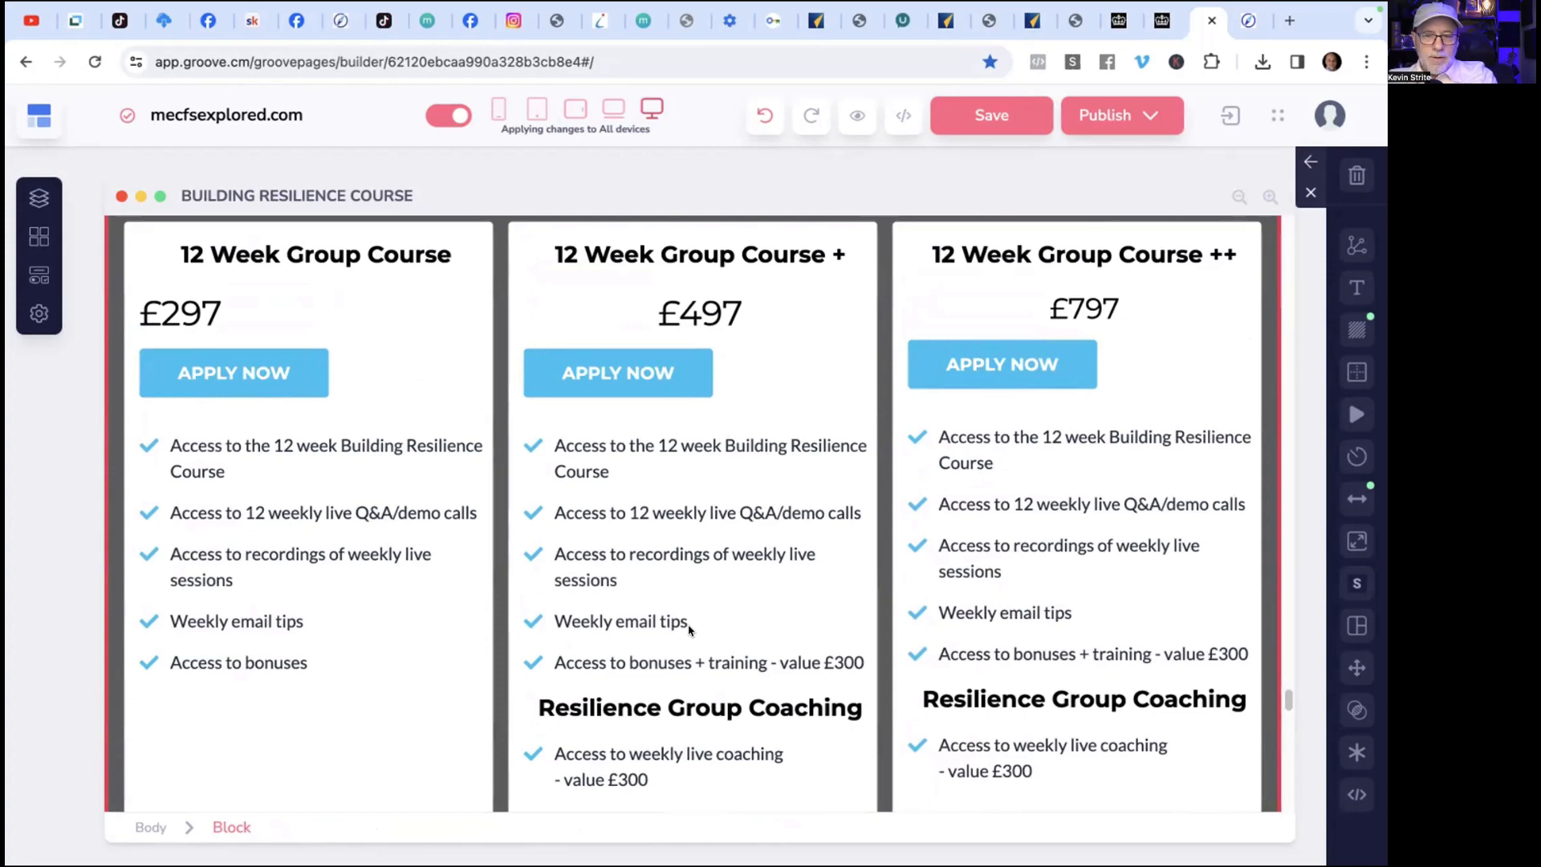
scroll(689, 631, "down", 1)
scroll(689, 631, "down", 1)
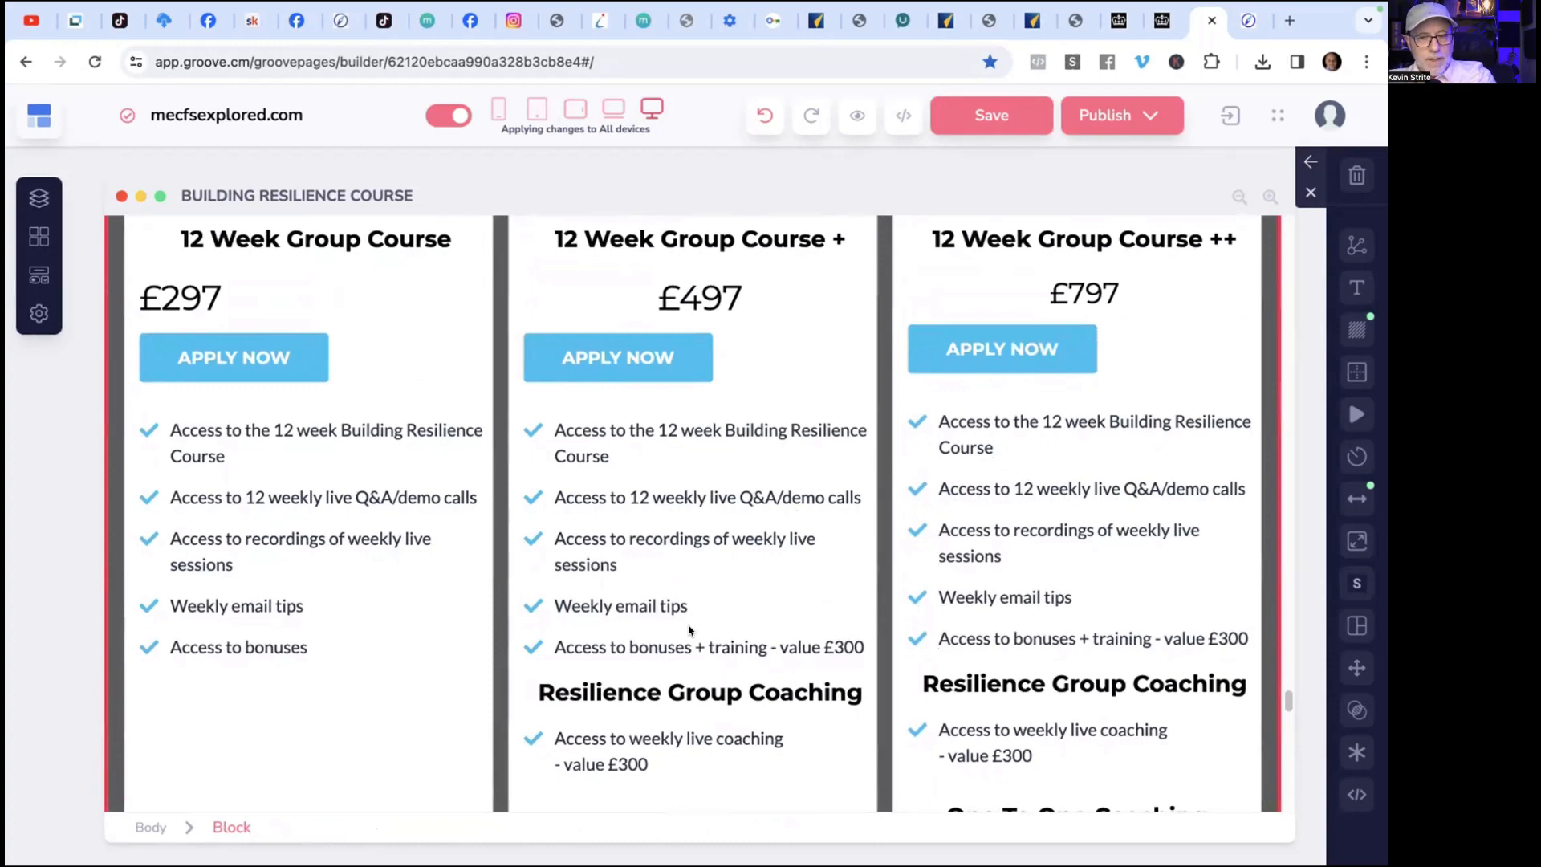
scroll(688, 631, "up", 1)
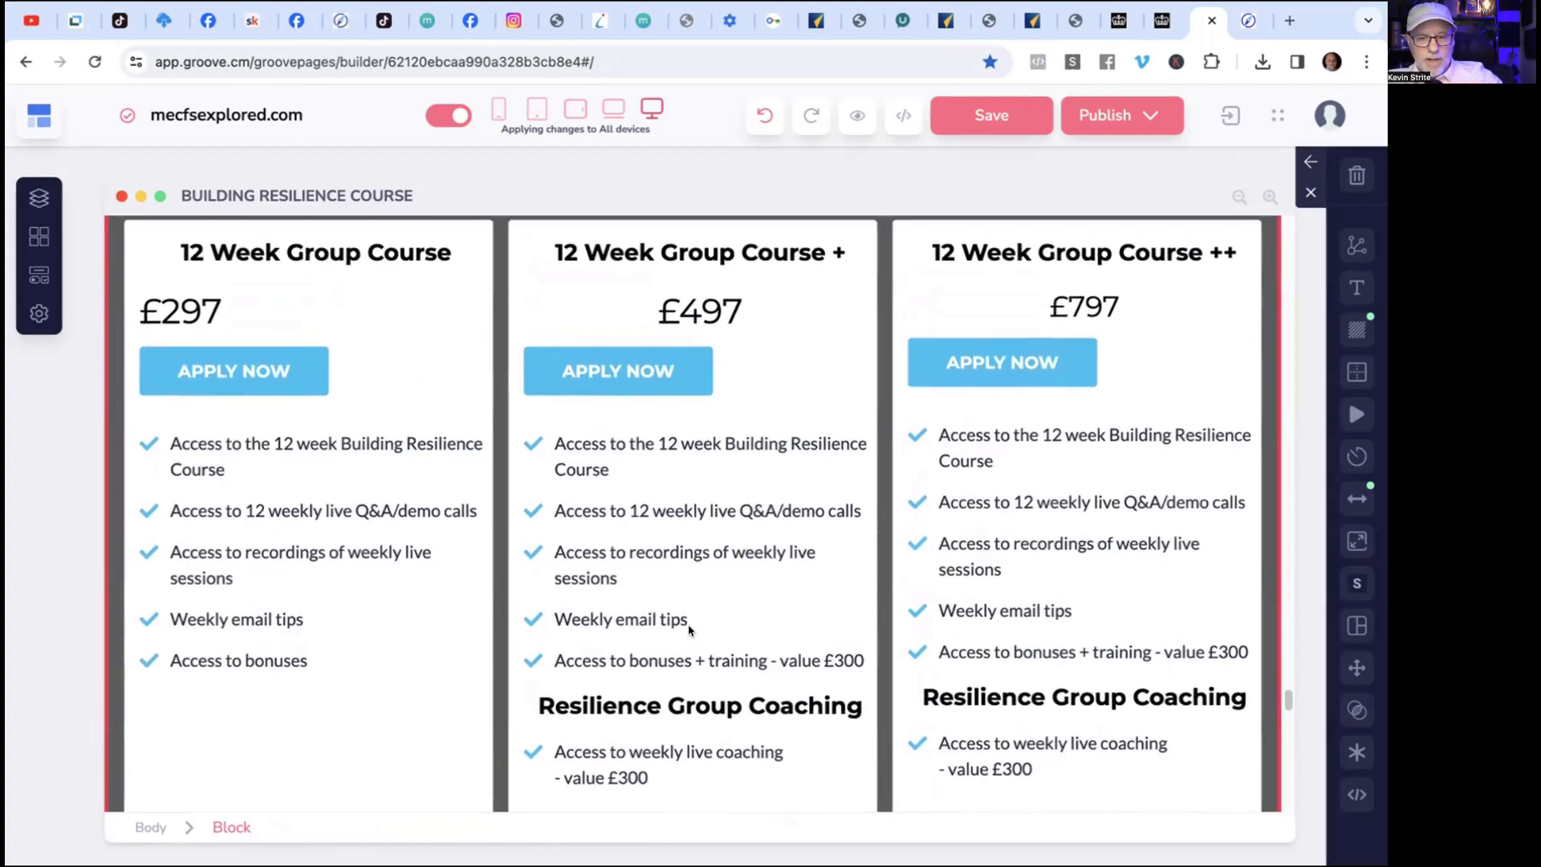
scroll(689, 631, "up", 3)
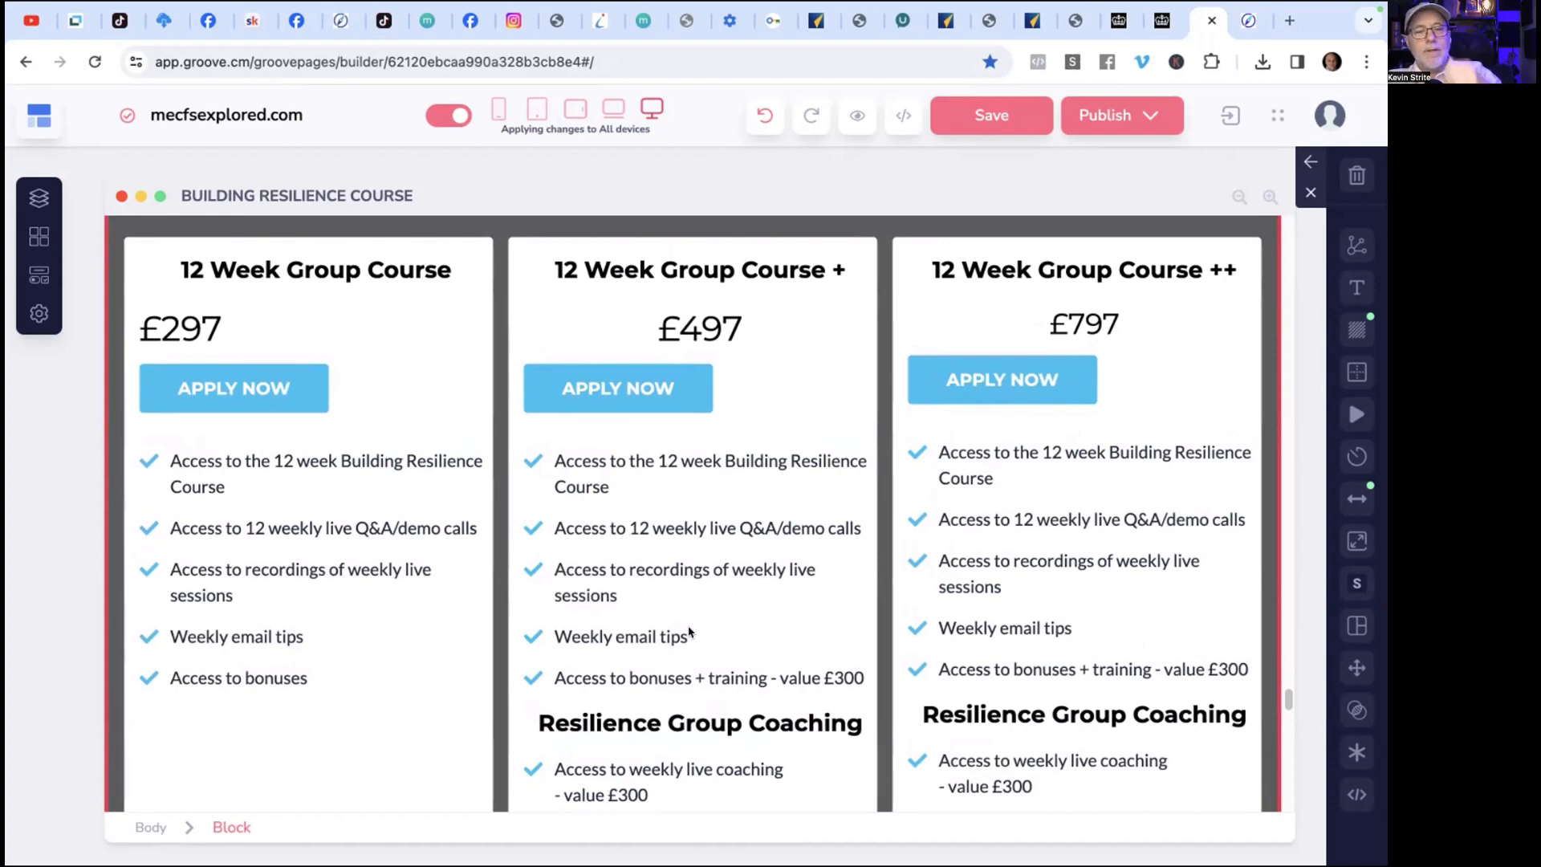
scroll(689, 632, "down", 1)
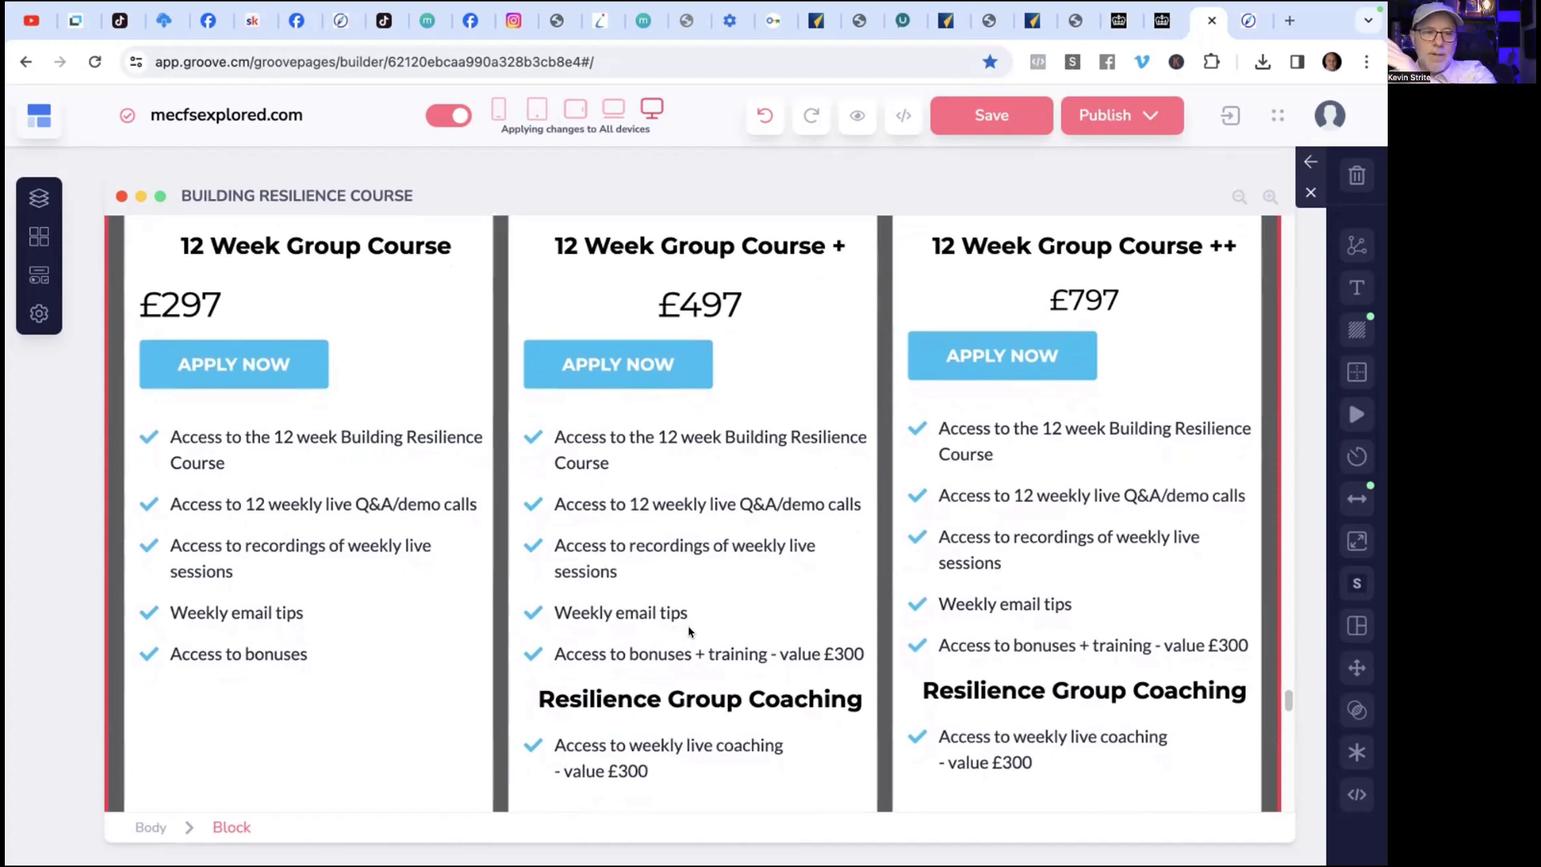
scroll(689, 632, "up", 1)
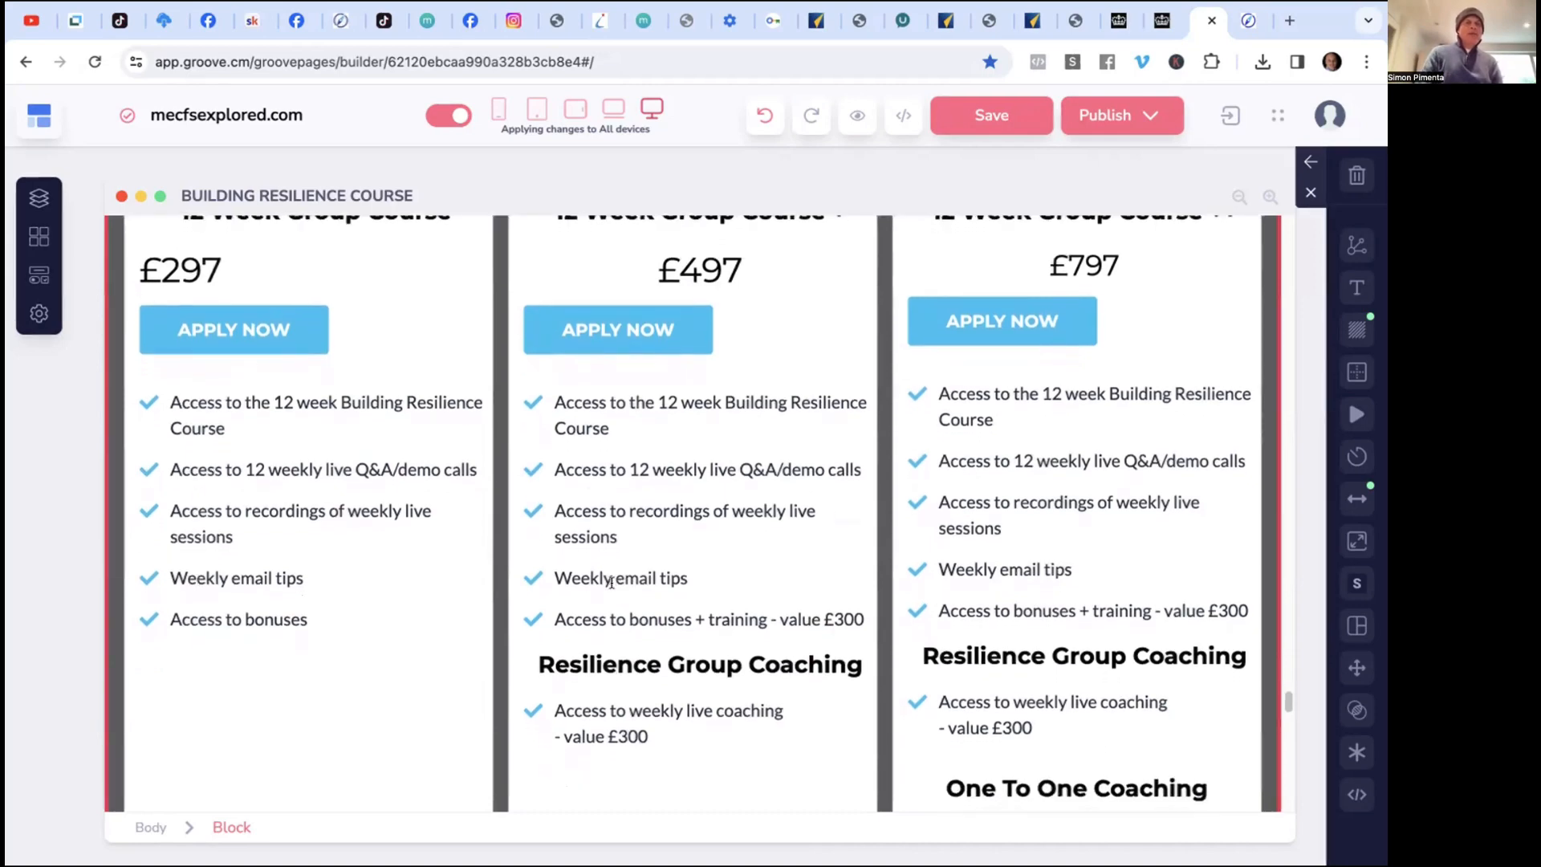
scroll(612, 583, "down", 2)
scroll(611, 583, "up", 5)
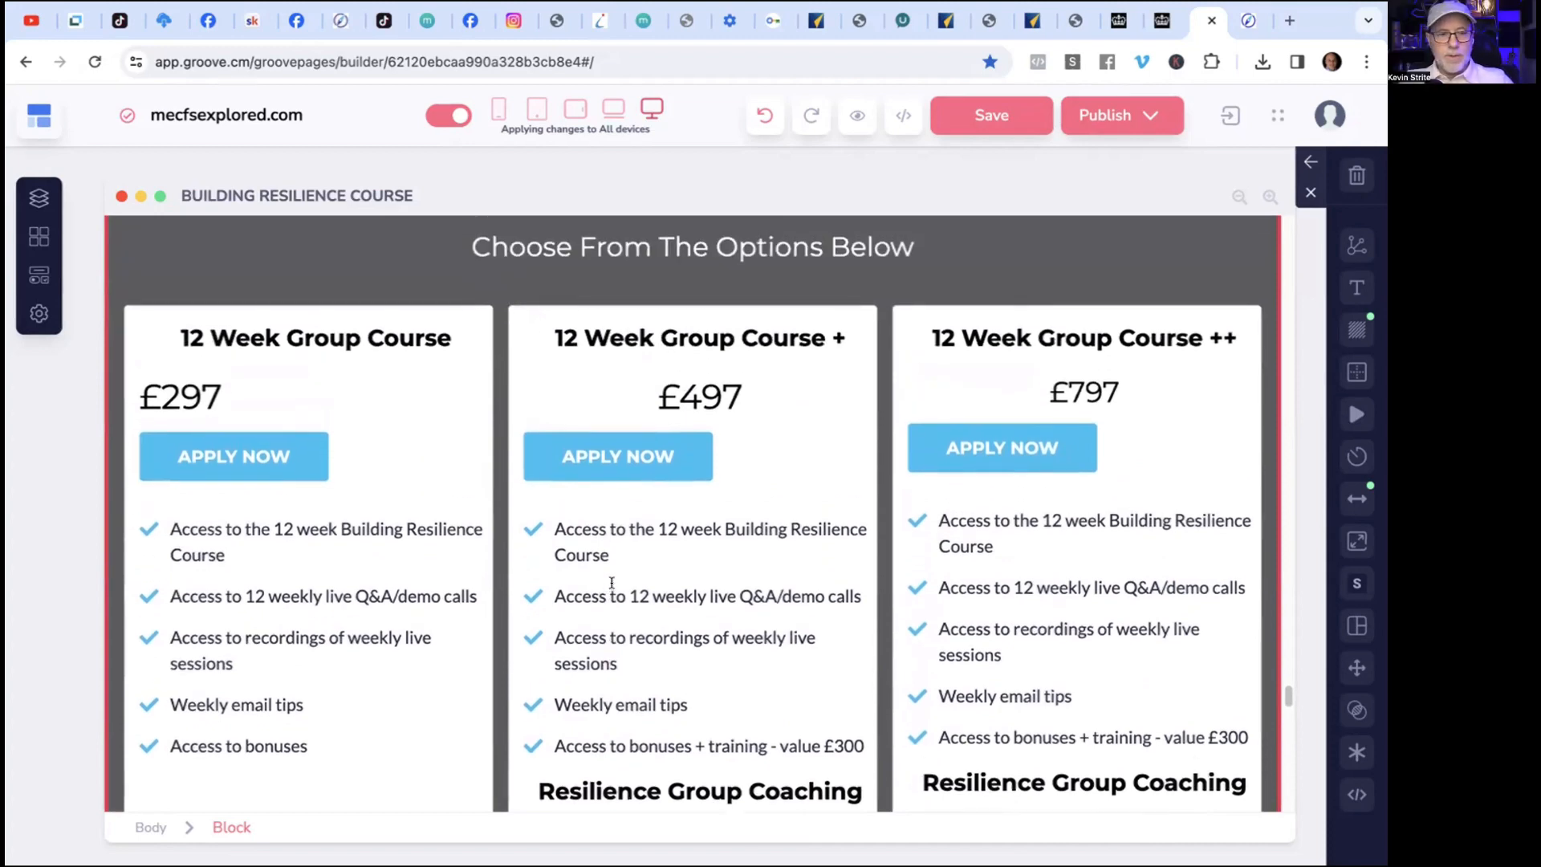
scroll(612, 584, "down", 8)
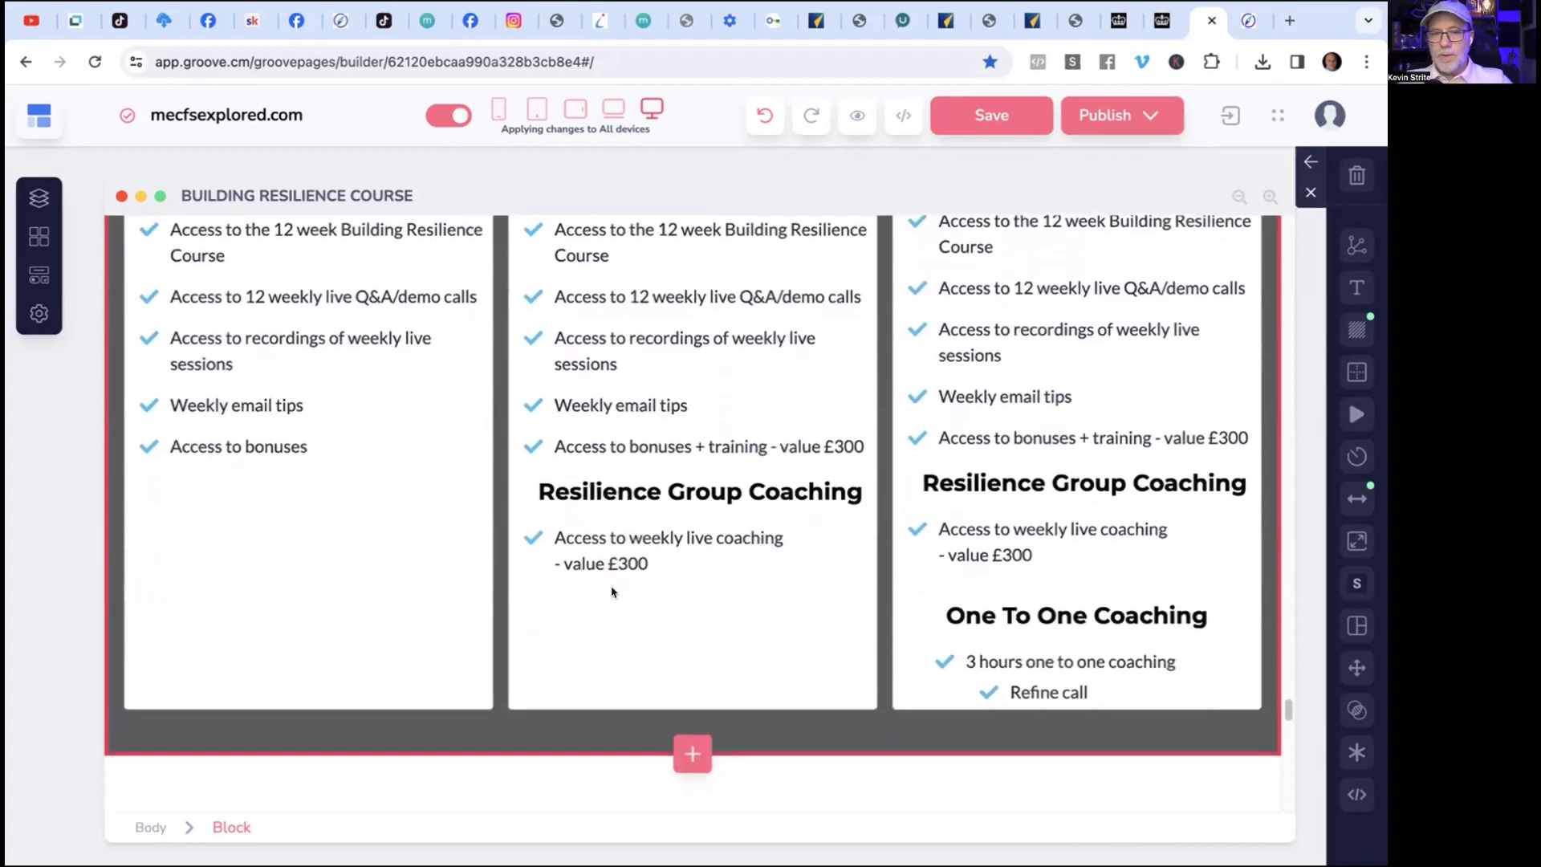
scroll(612, 592, "down", 2)
Open the block library beneath the pricing block and switch to WhatsApp.
left_click(694, 692)
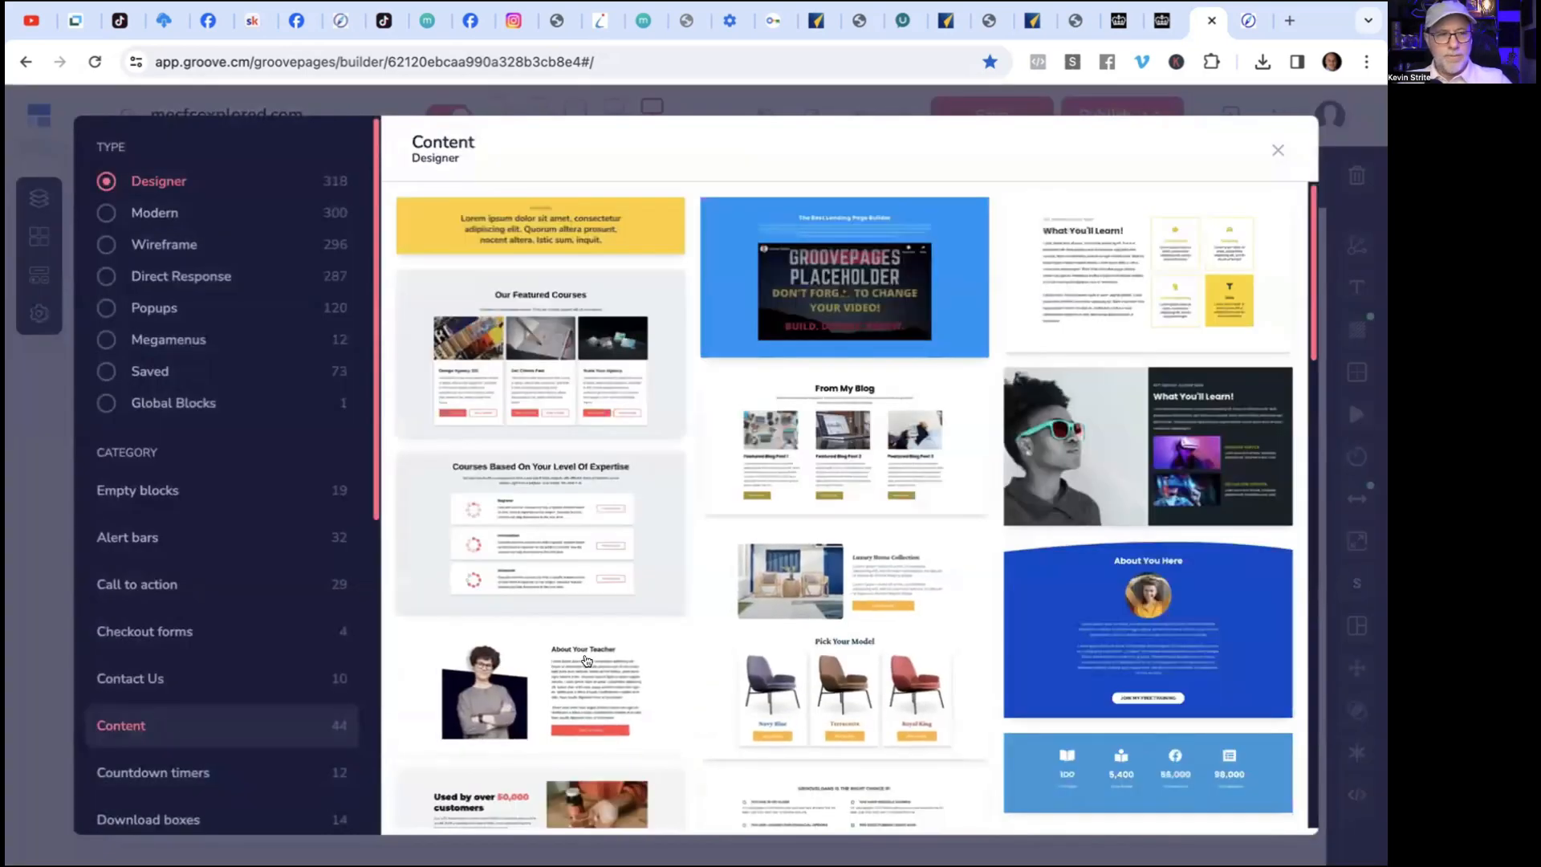
mouse_move(747, 852)
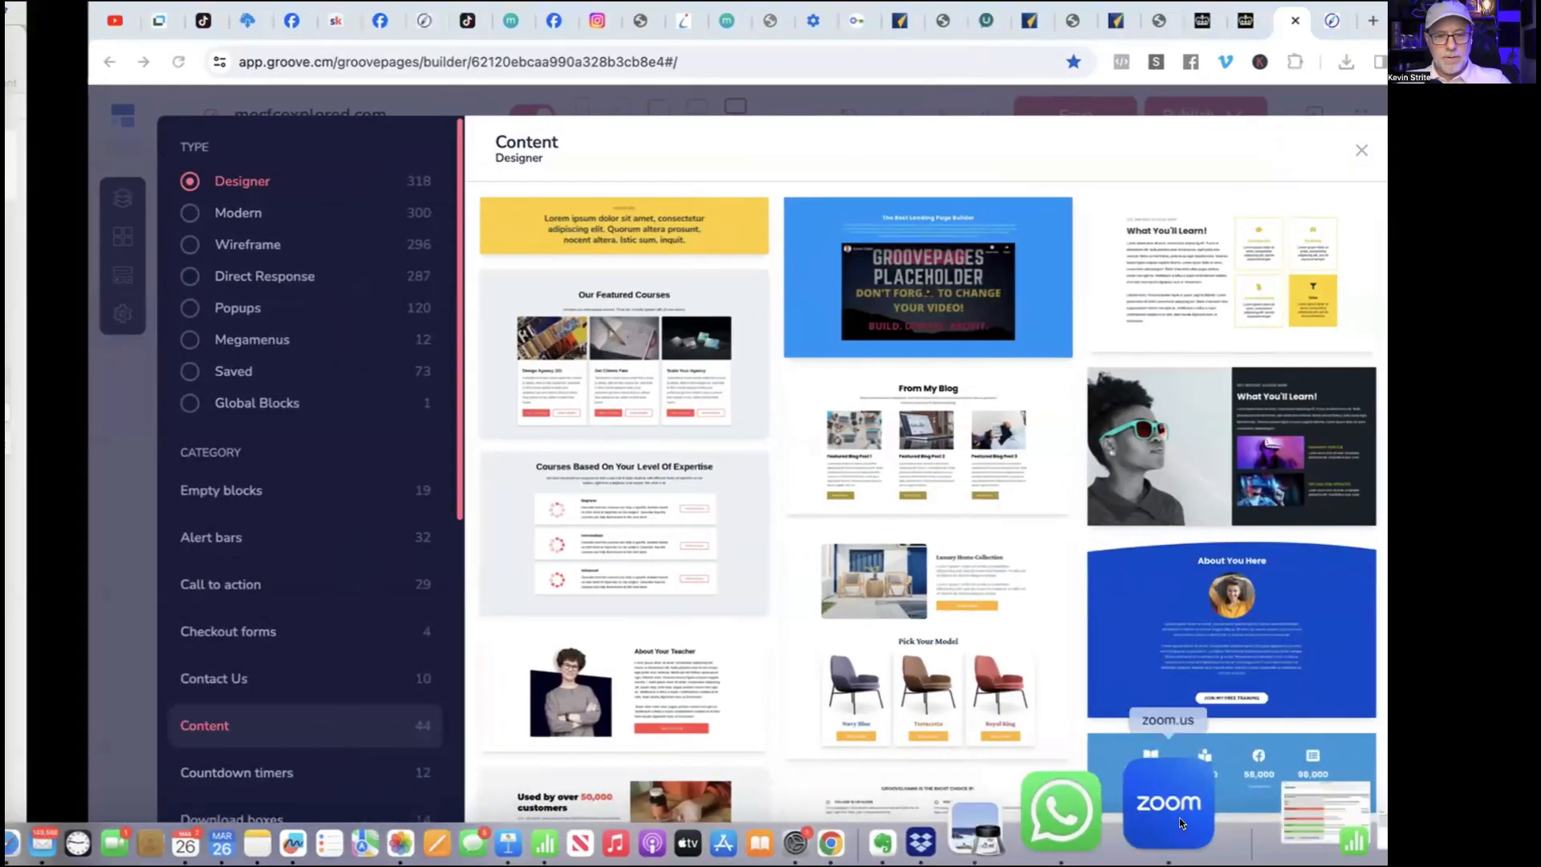
left_click(1182, 823)
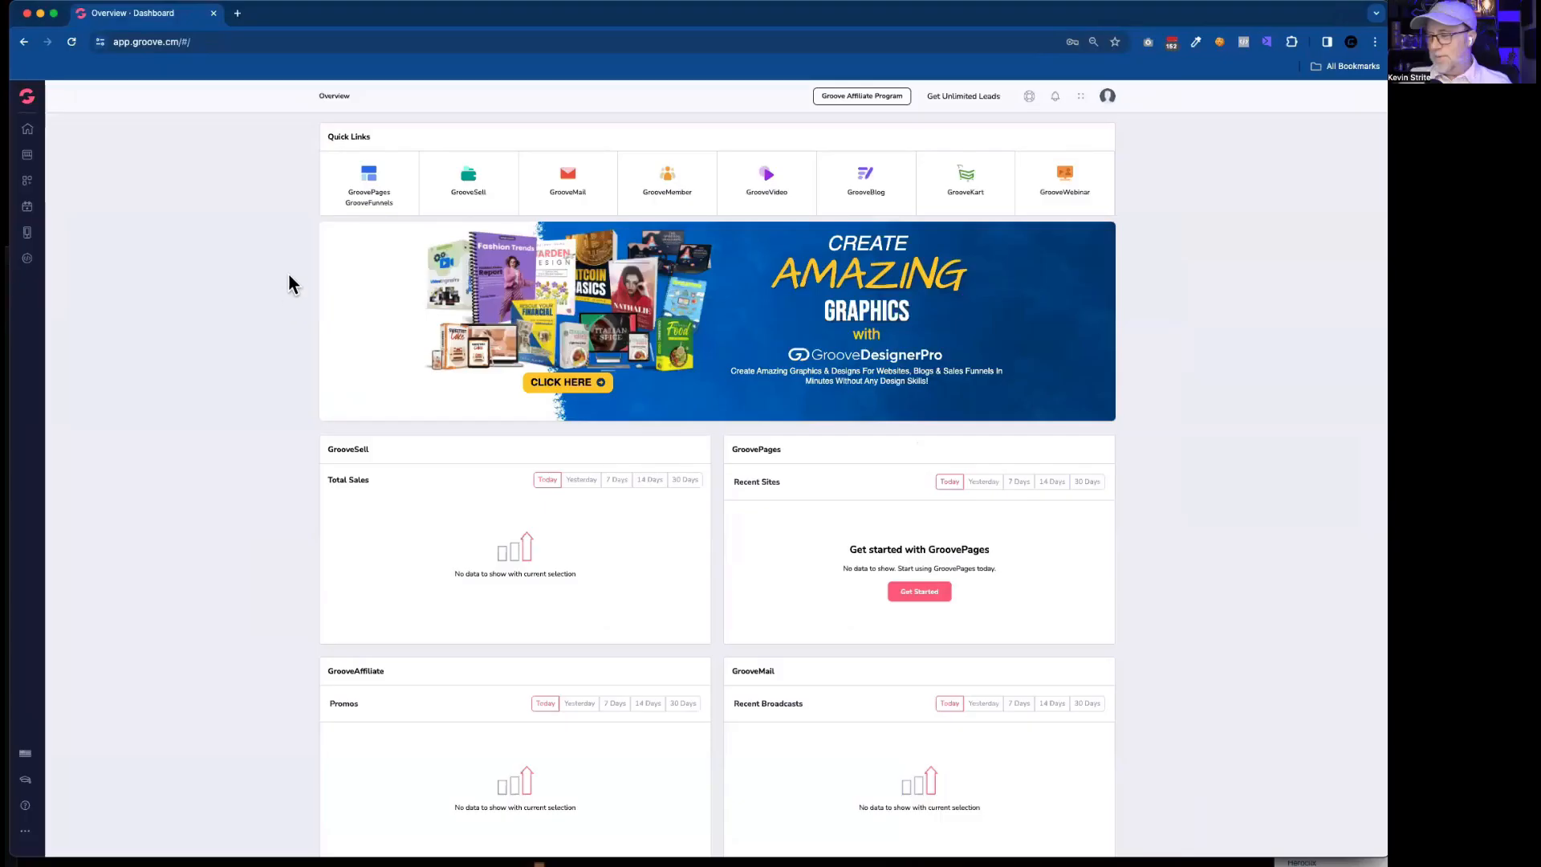
Open the mecfsexplored.com site in the GroovePages builder and load its Building Resilience Course page.
left_click(373, 183)
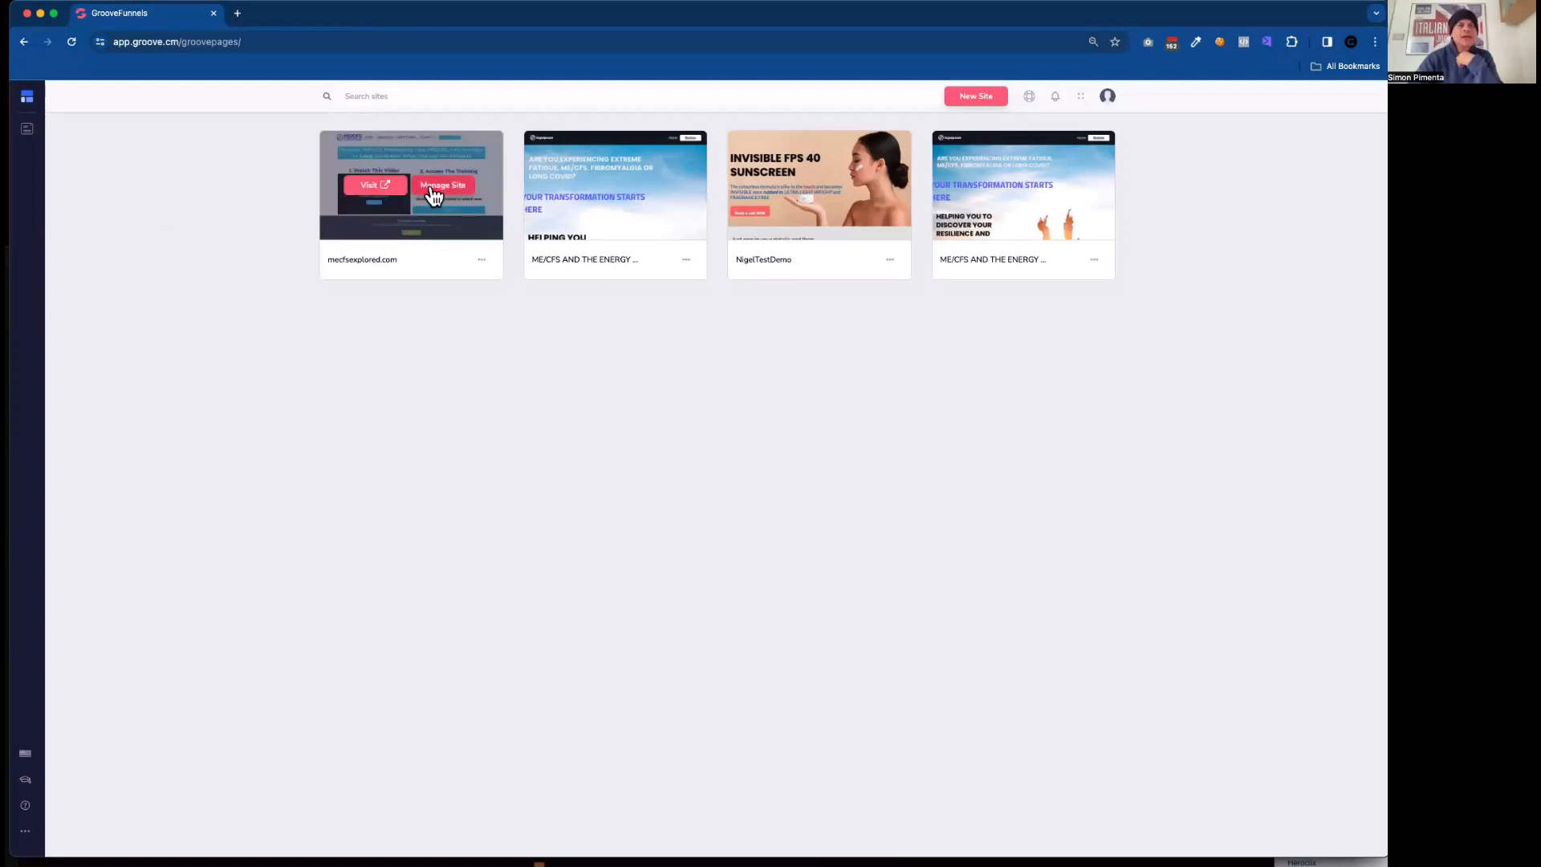
left_click(434, 195)
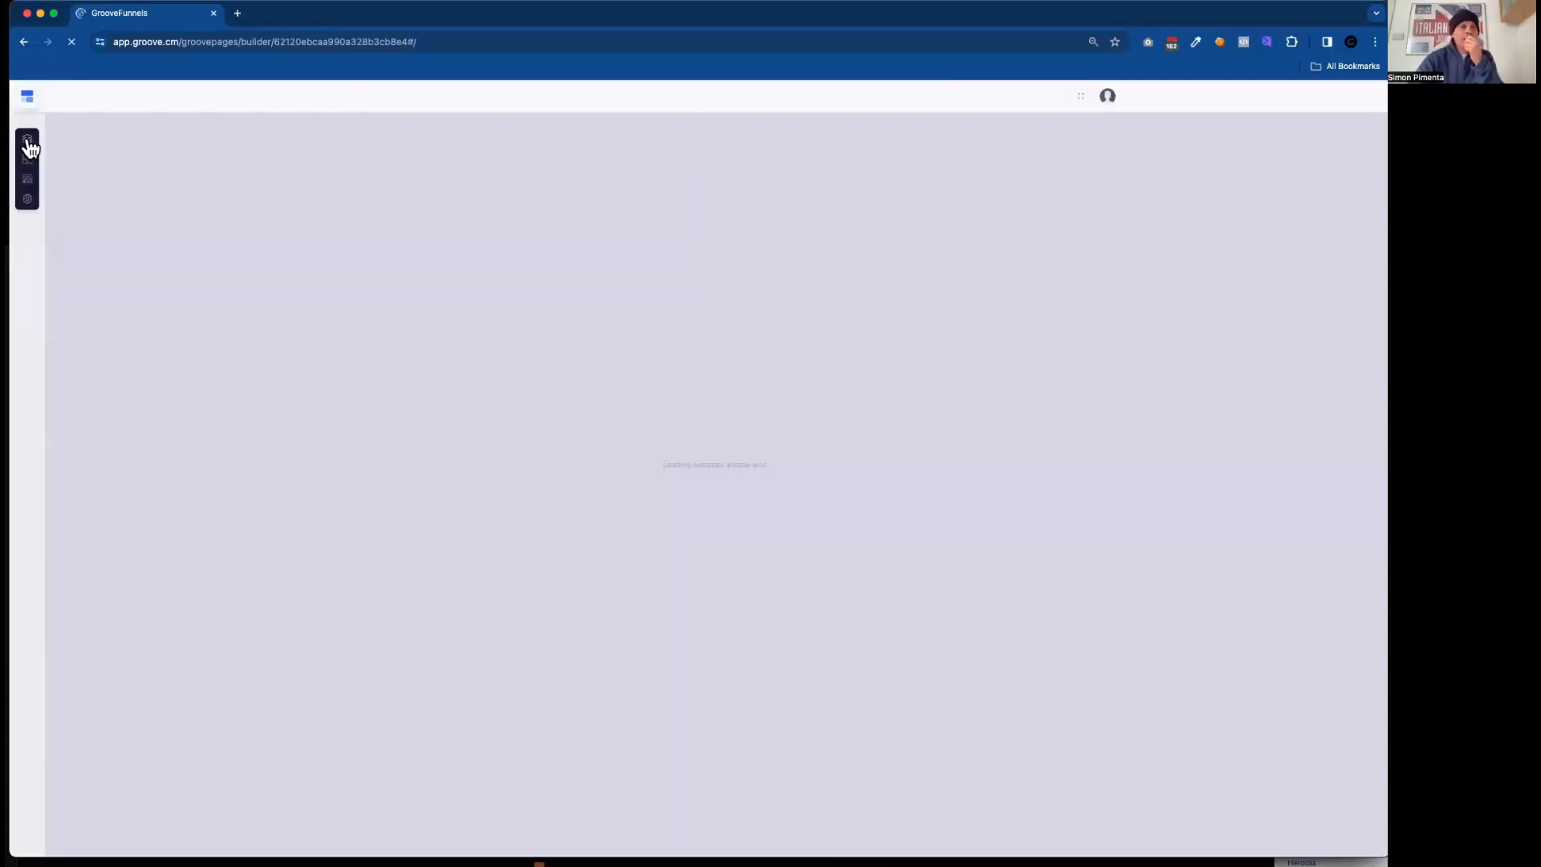
left_click(28, 145)
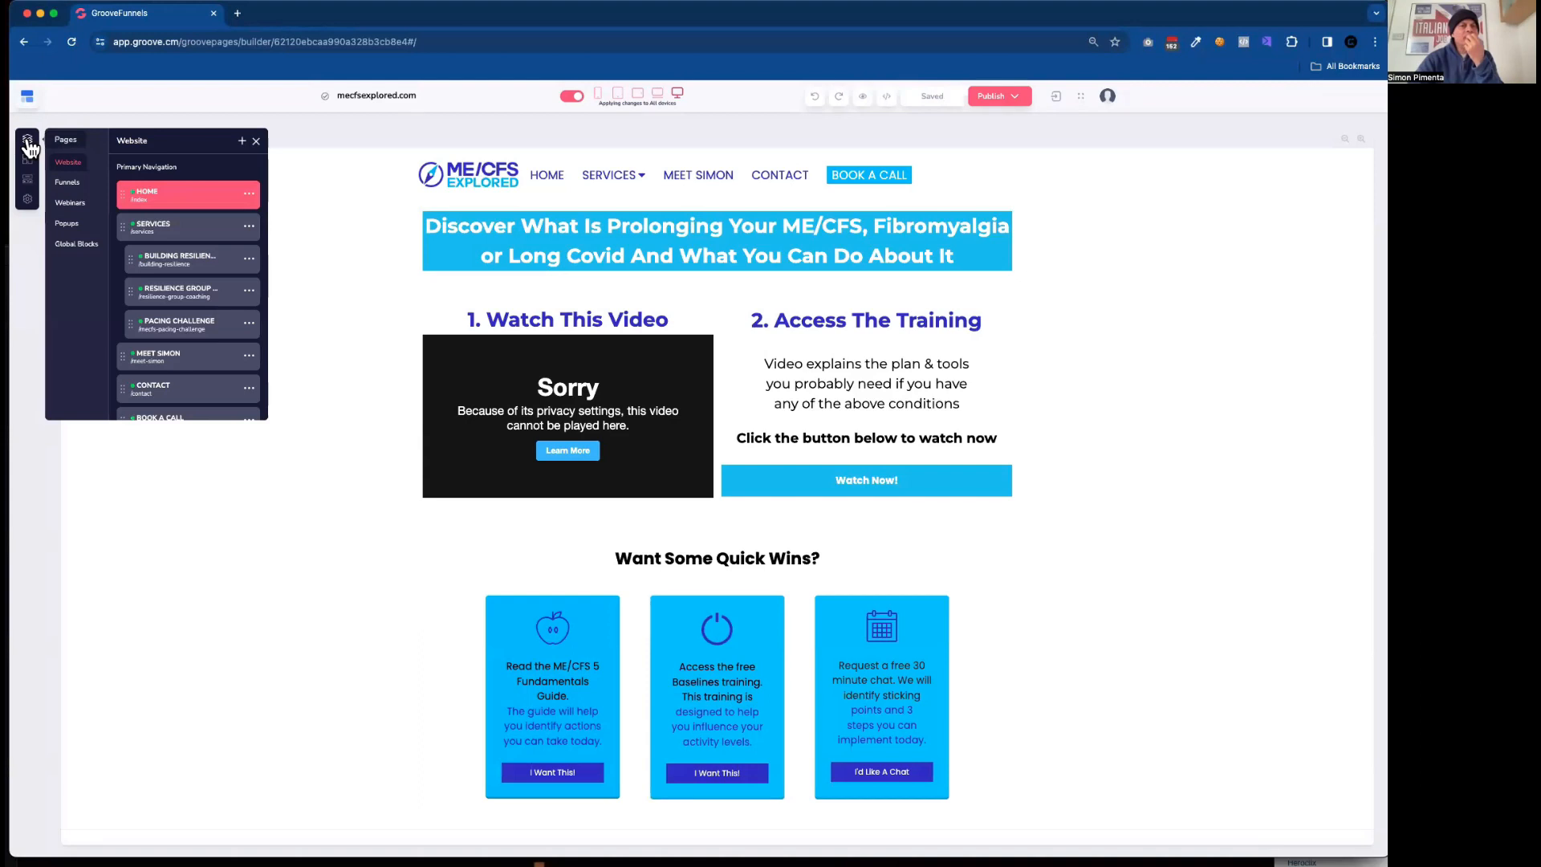
left_click(198, 271)
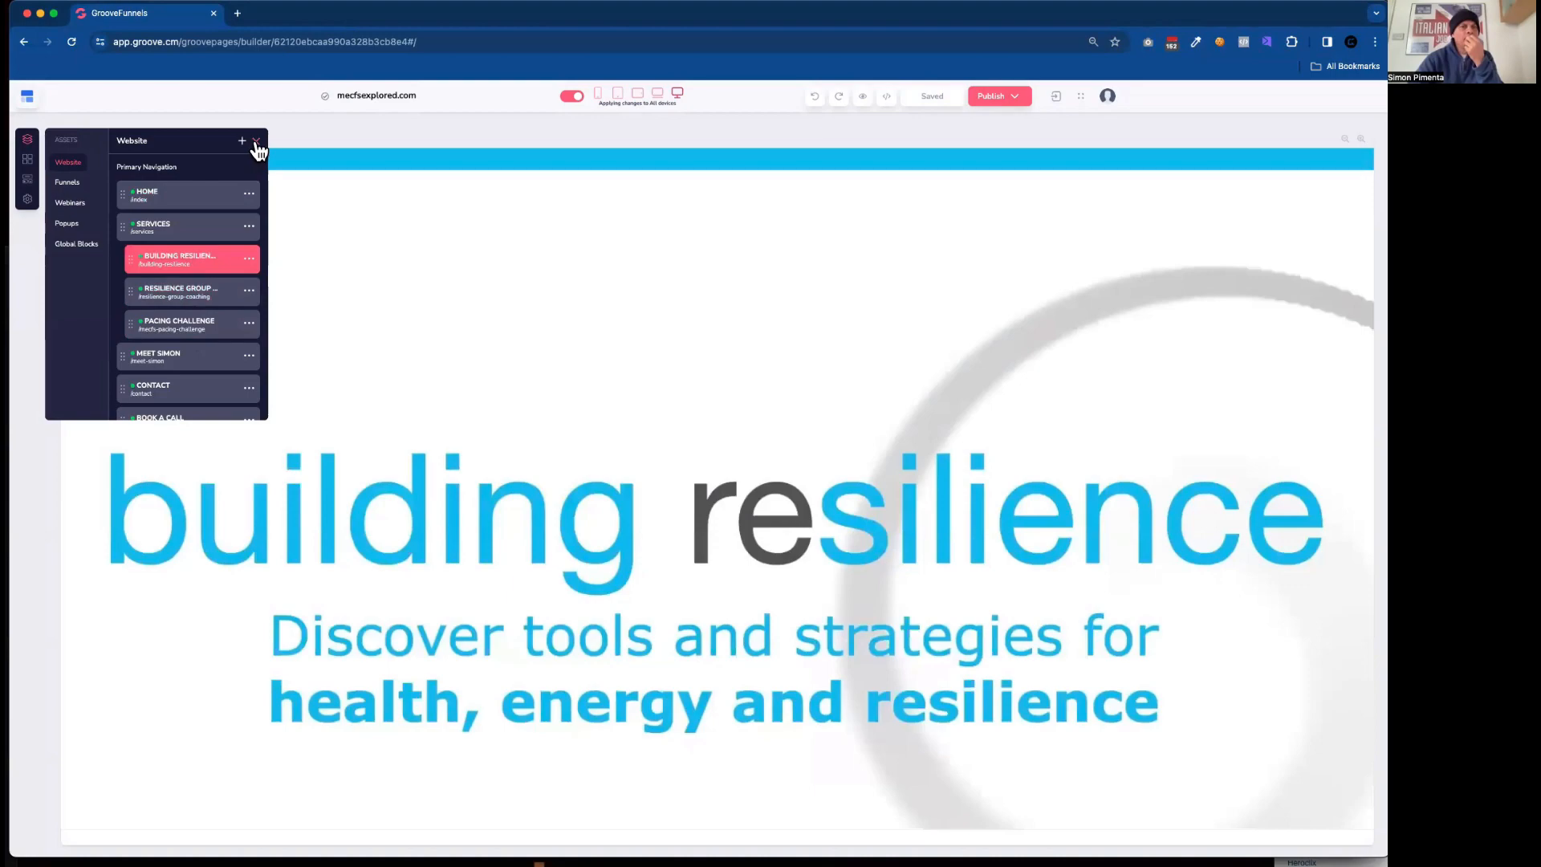
left_click(257, 141)
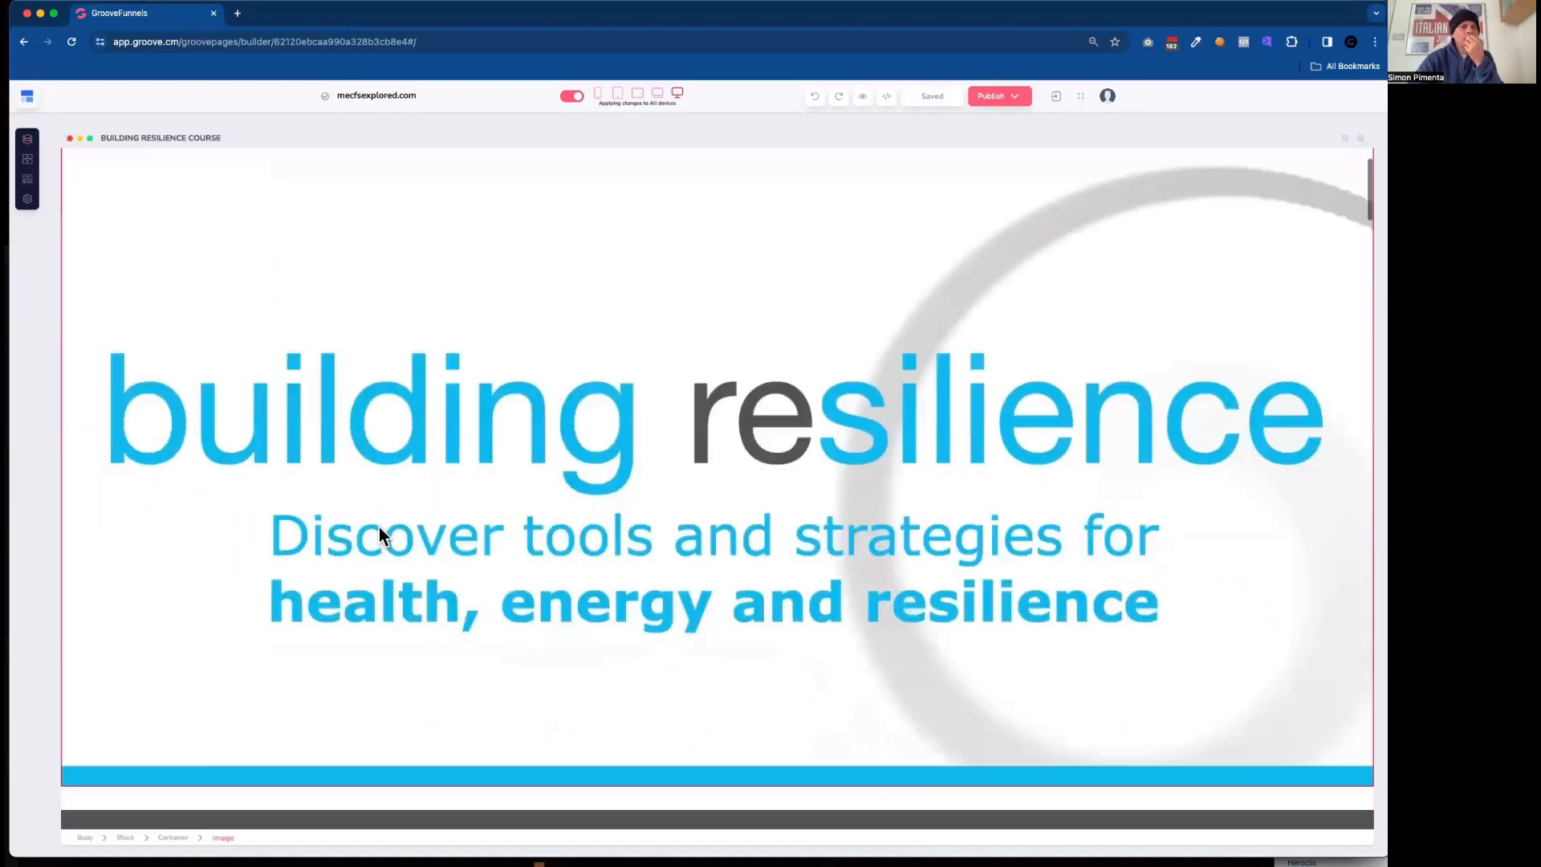
Insert an Empty container block directly above the Group Course Starting April 2024 pricing block.
scroll(379, 531, "down", 20)
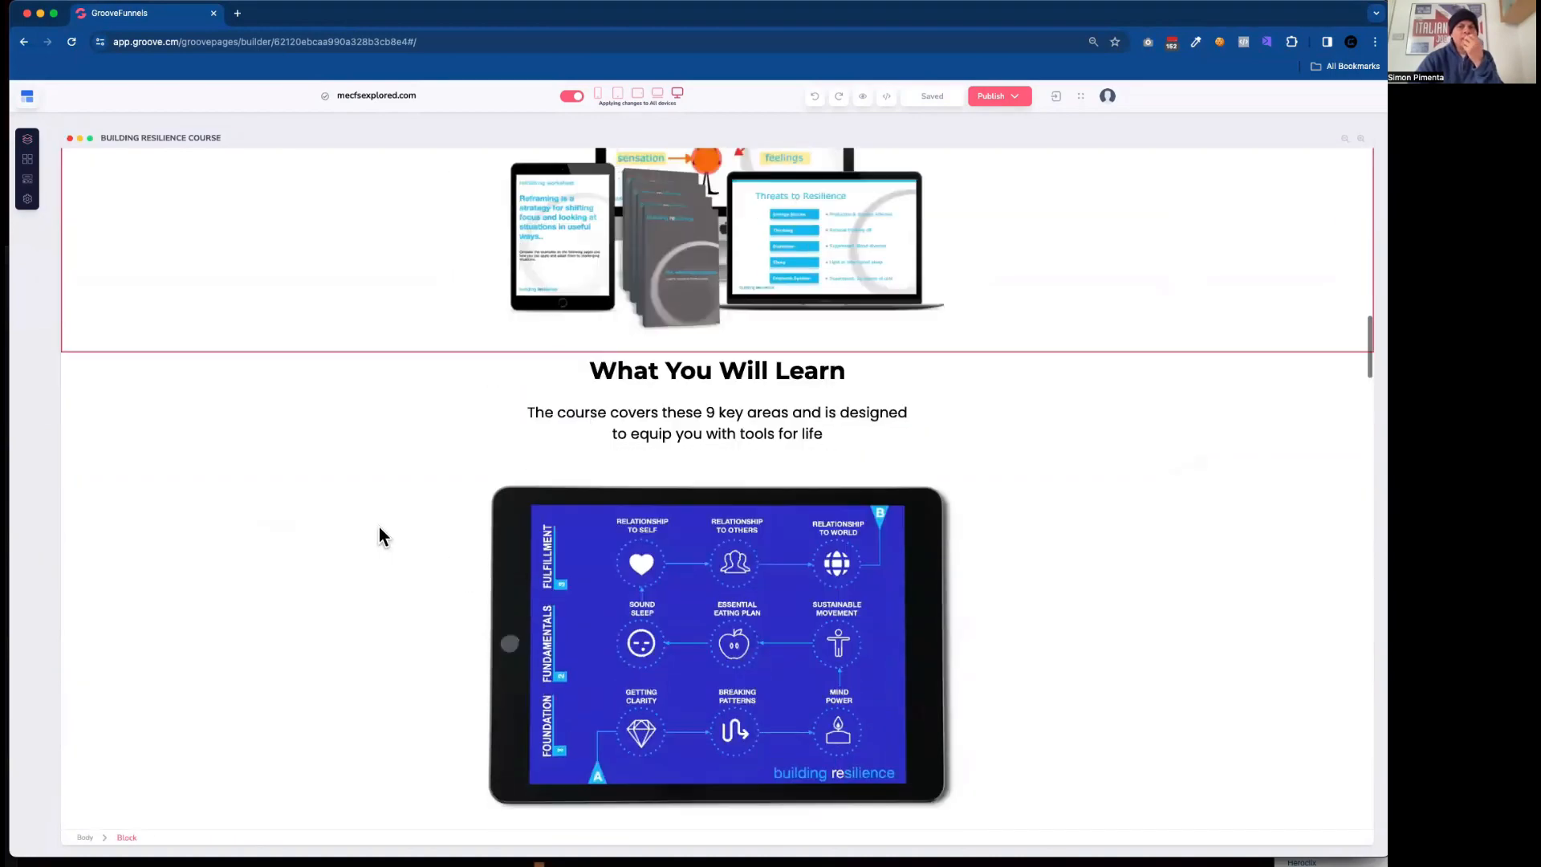
scroll(379, 537, "down", 20)
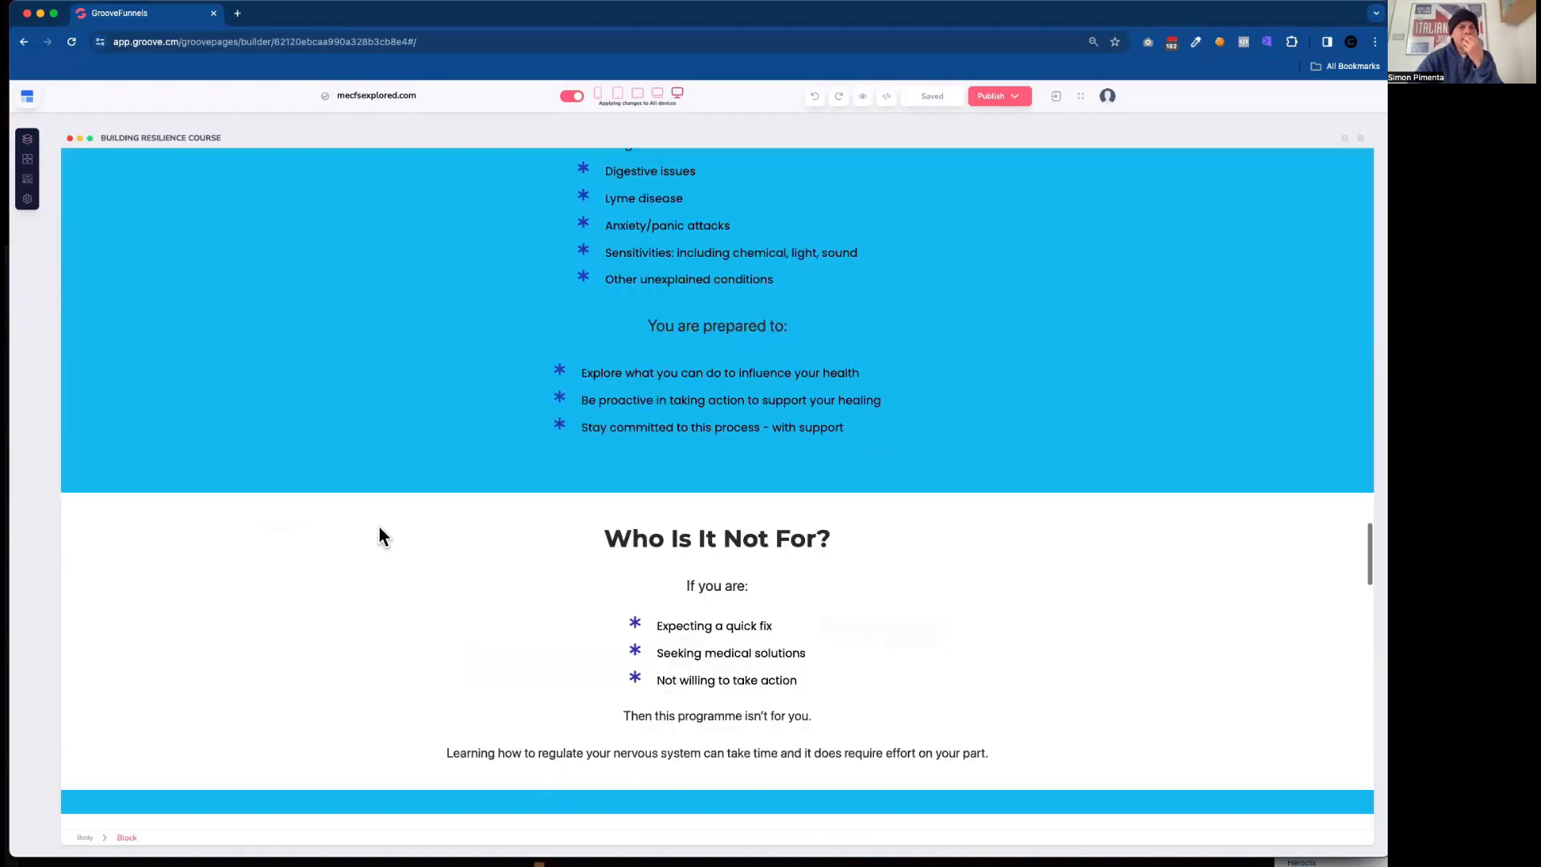
scroll(380, 529, "down", 20)
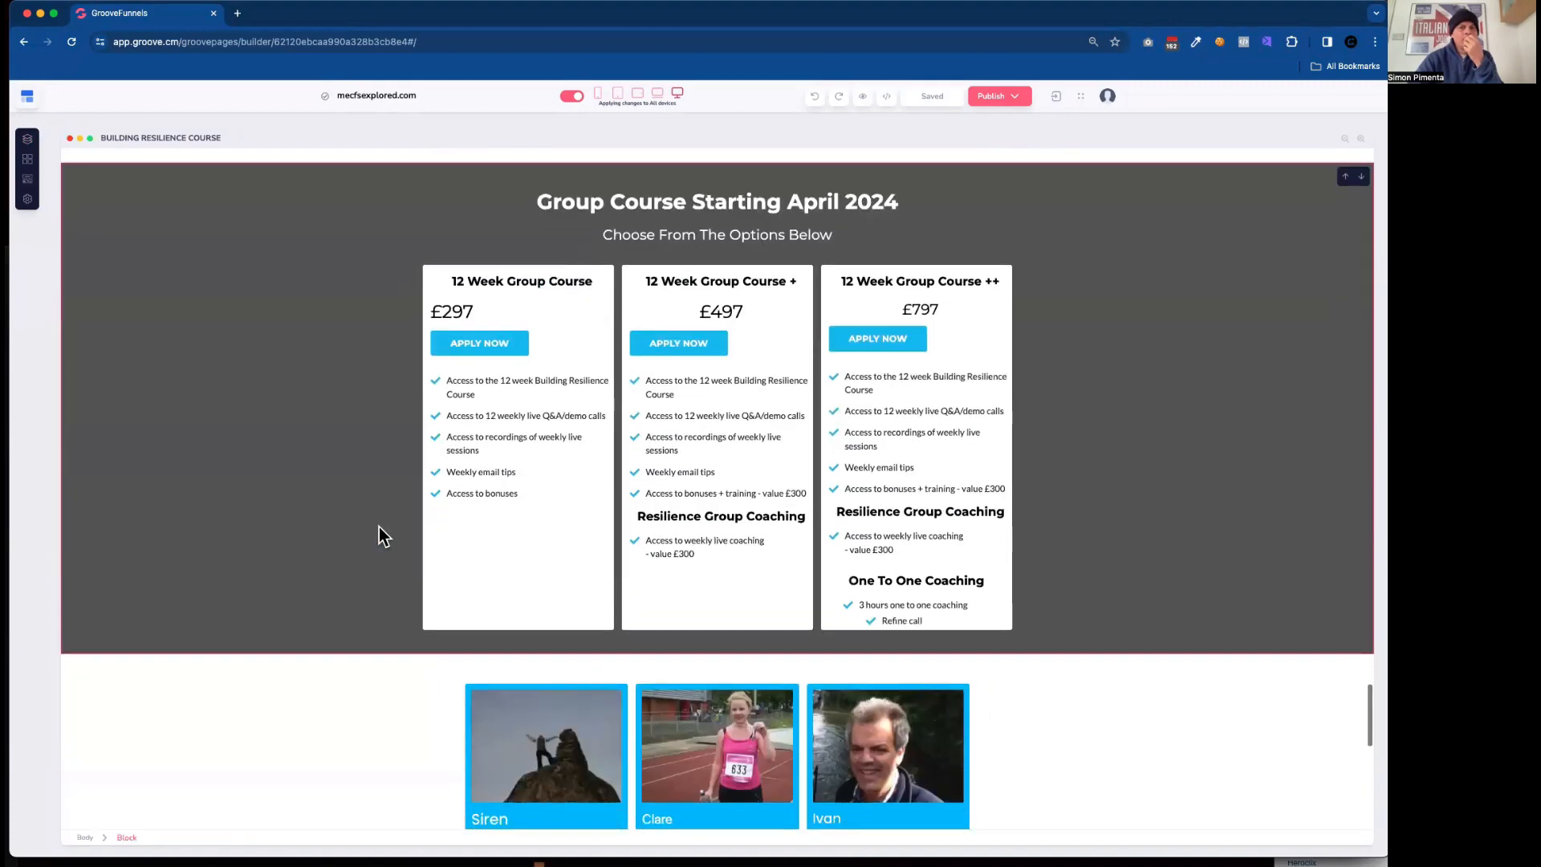
scroll(379, 527, "up", 1)
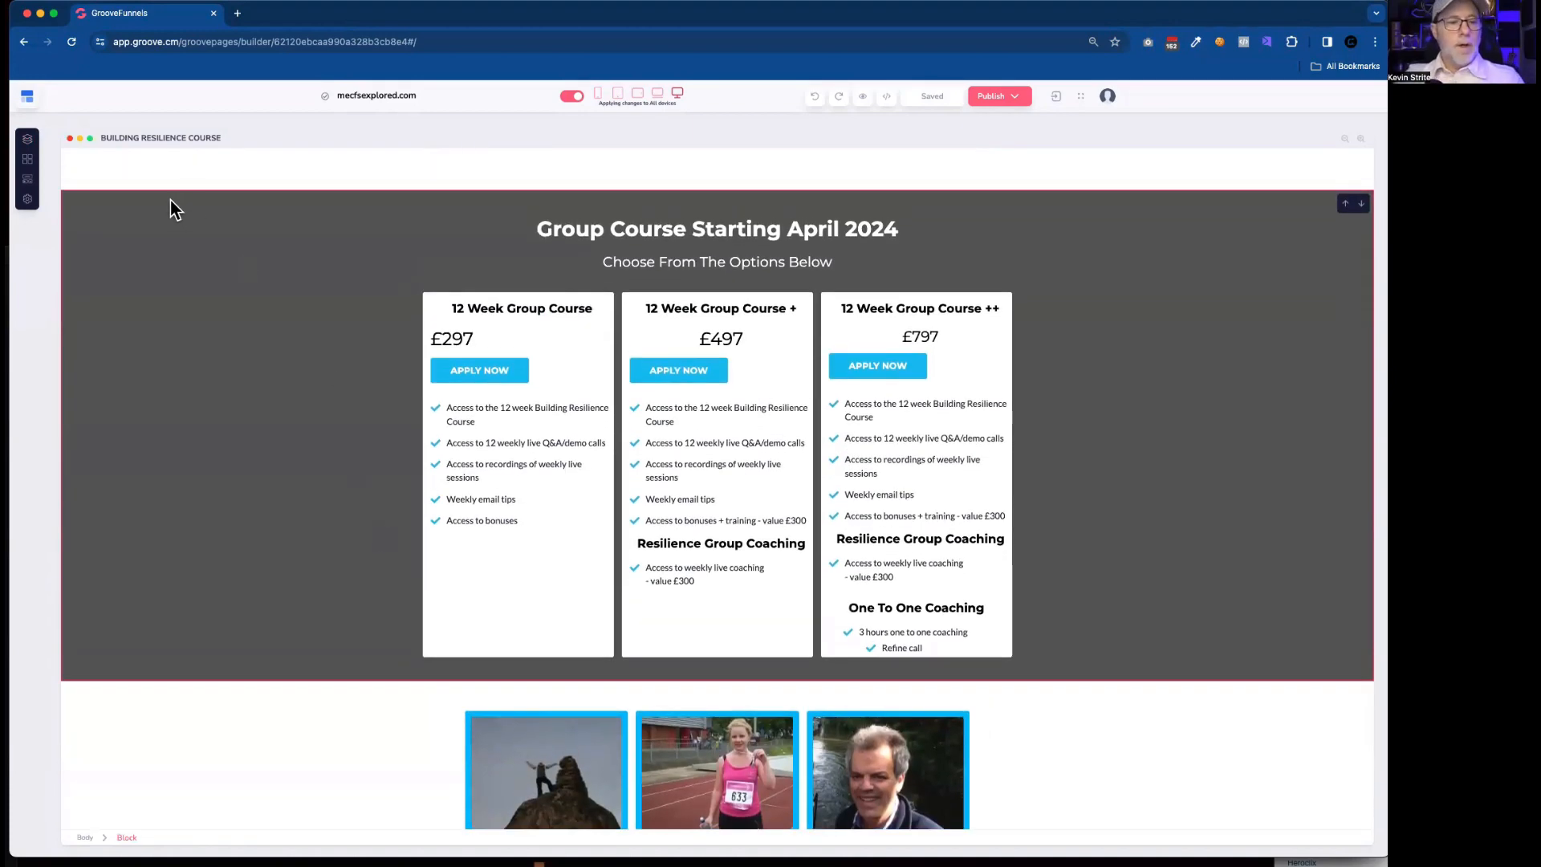
left_click(171, 201)
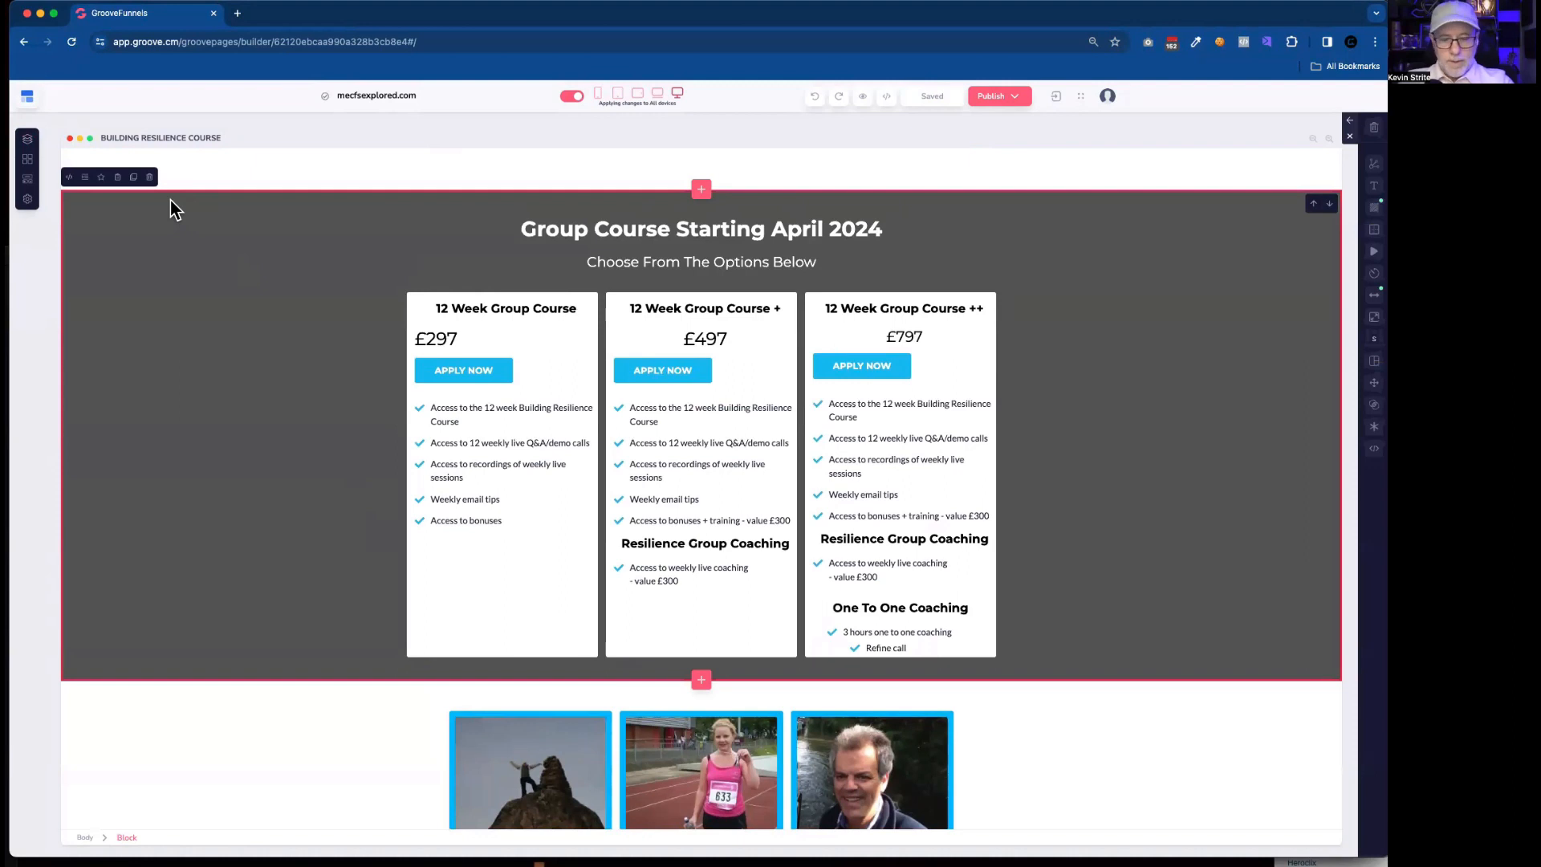
left_click(702, 190)
left_click(88, 291)
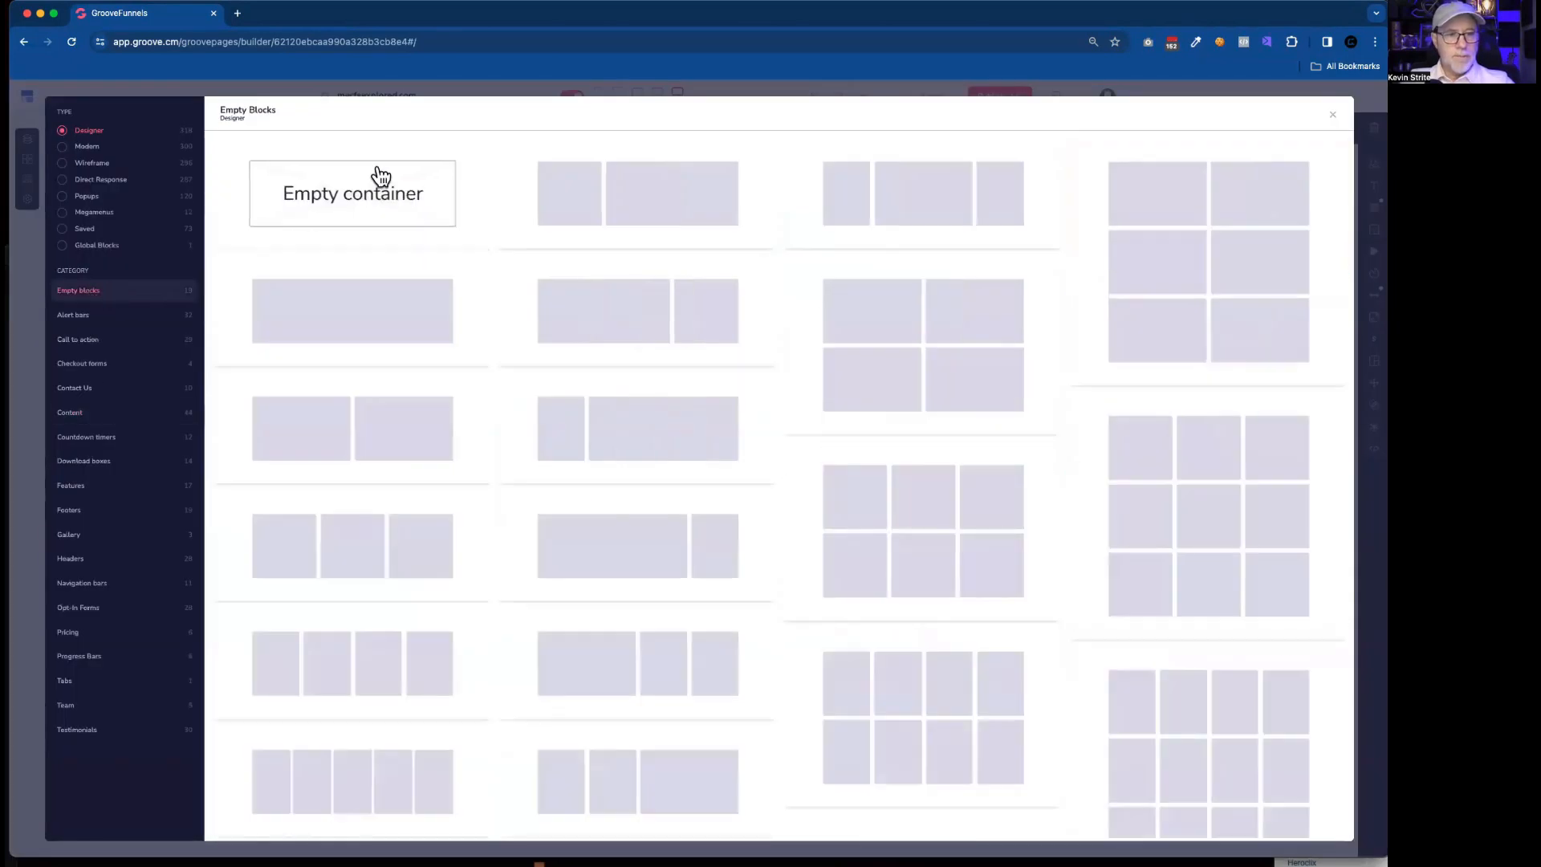
left_click(380, 177)
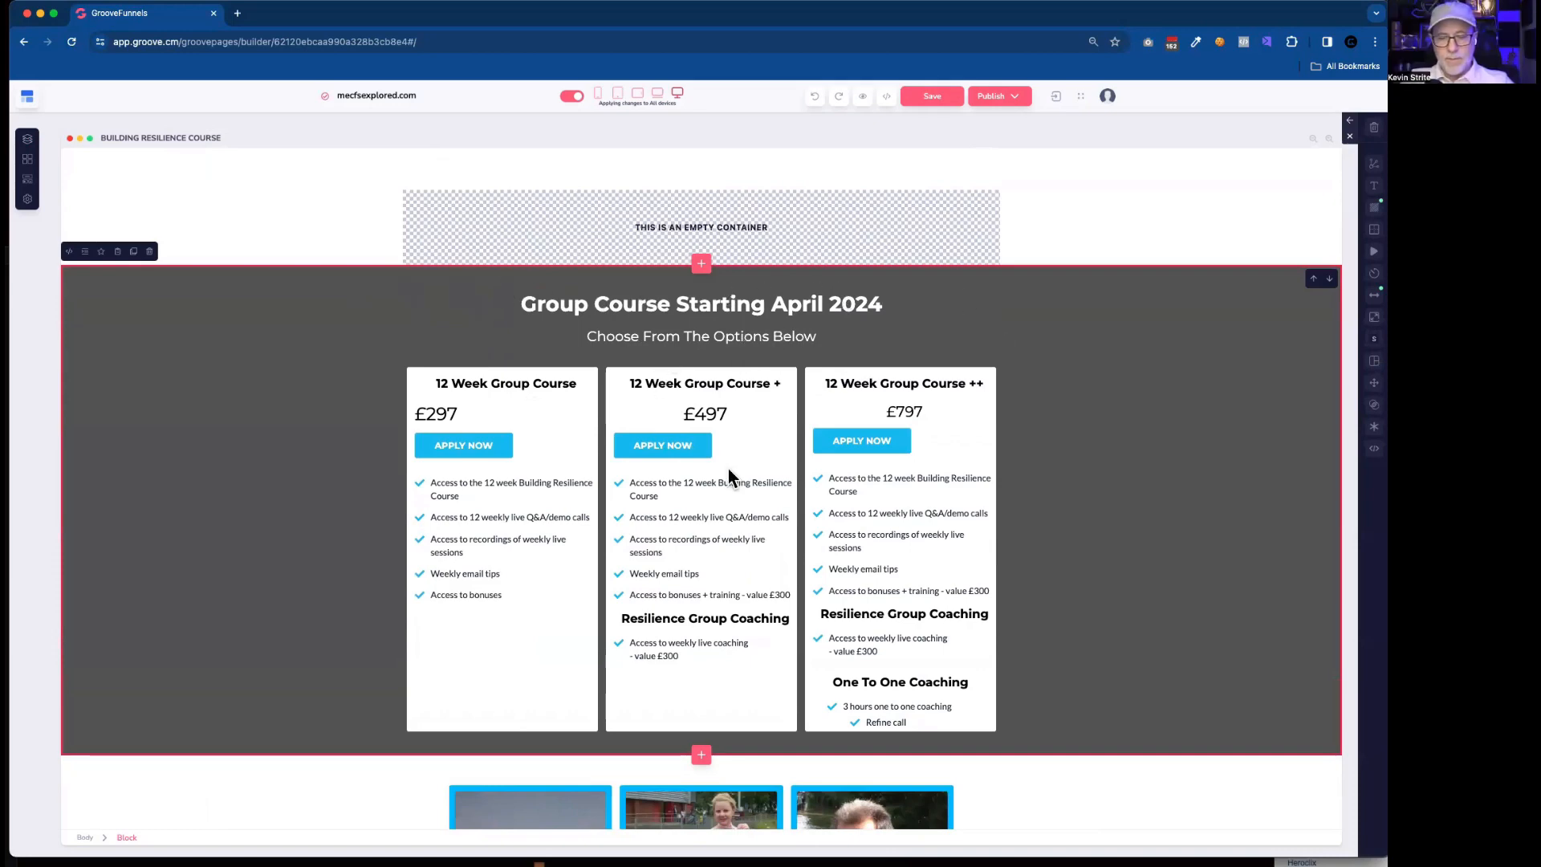
Add a Container layout element inside the new empty container above the pricing section, and select the dark pricing block.
left_click(437, 214)
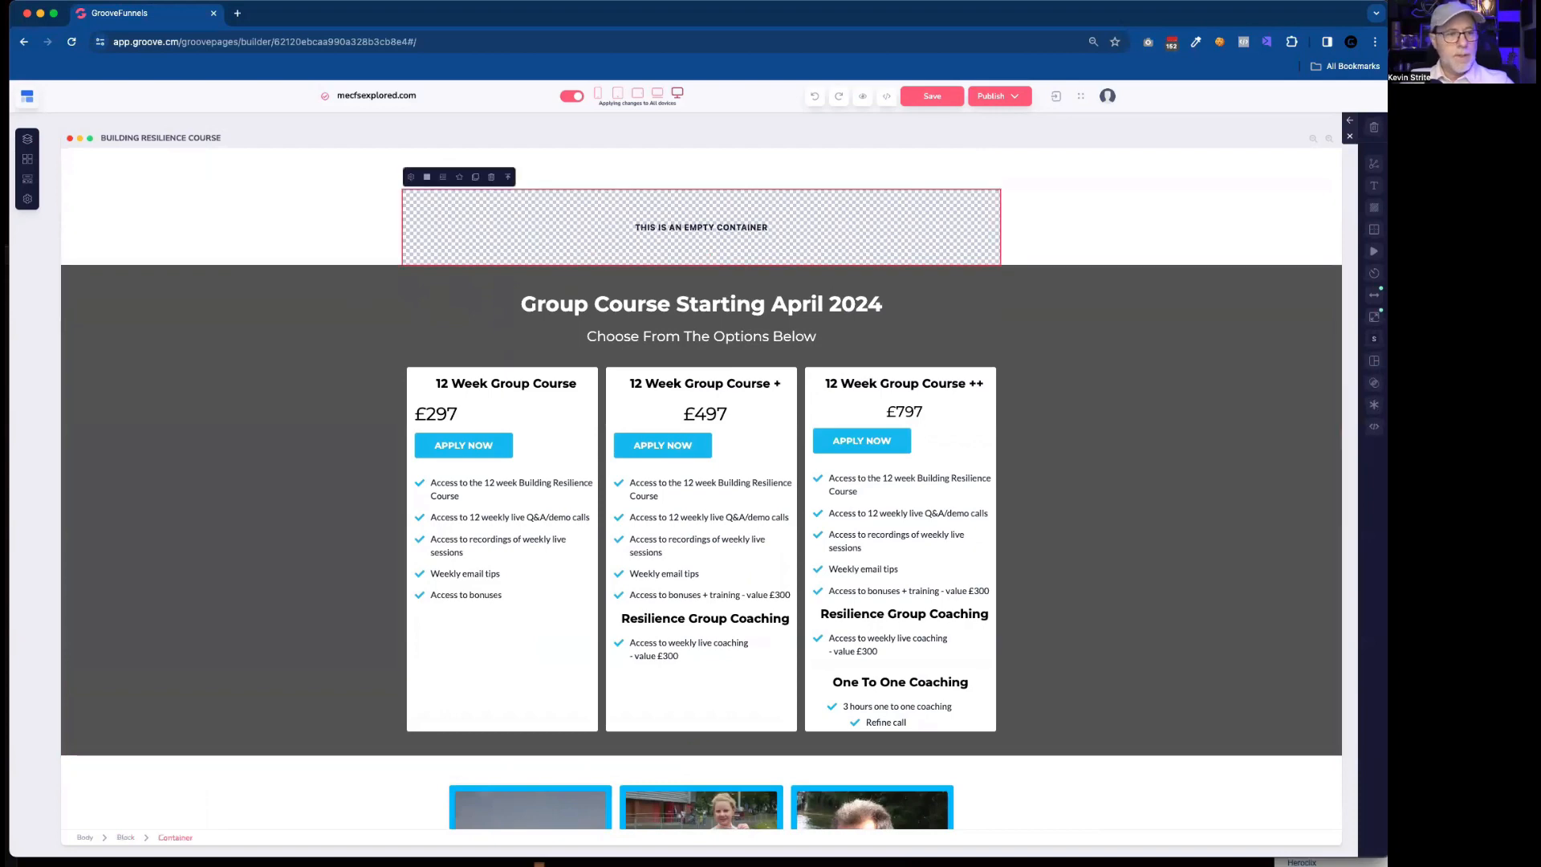
left_click(27, 178)
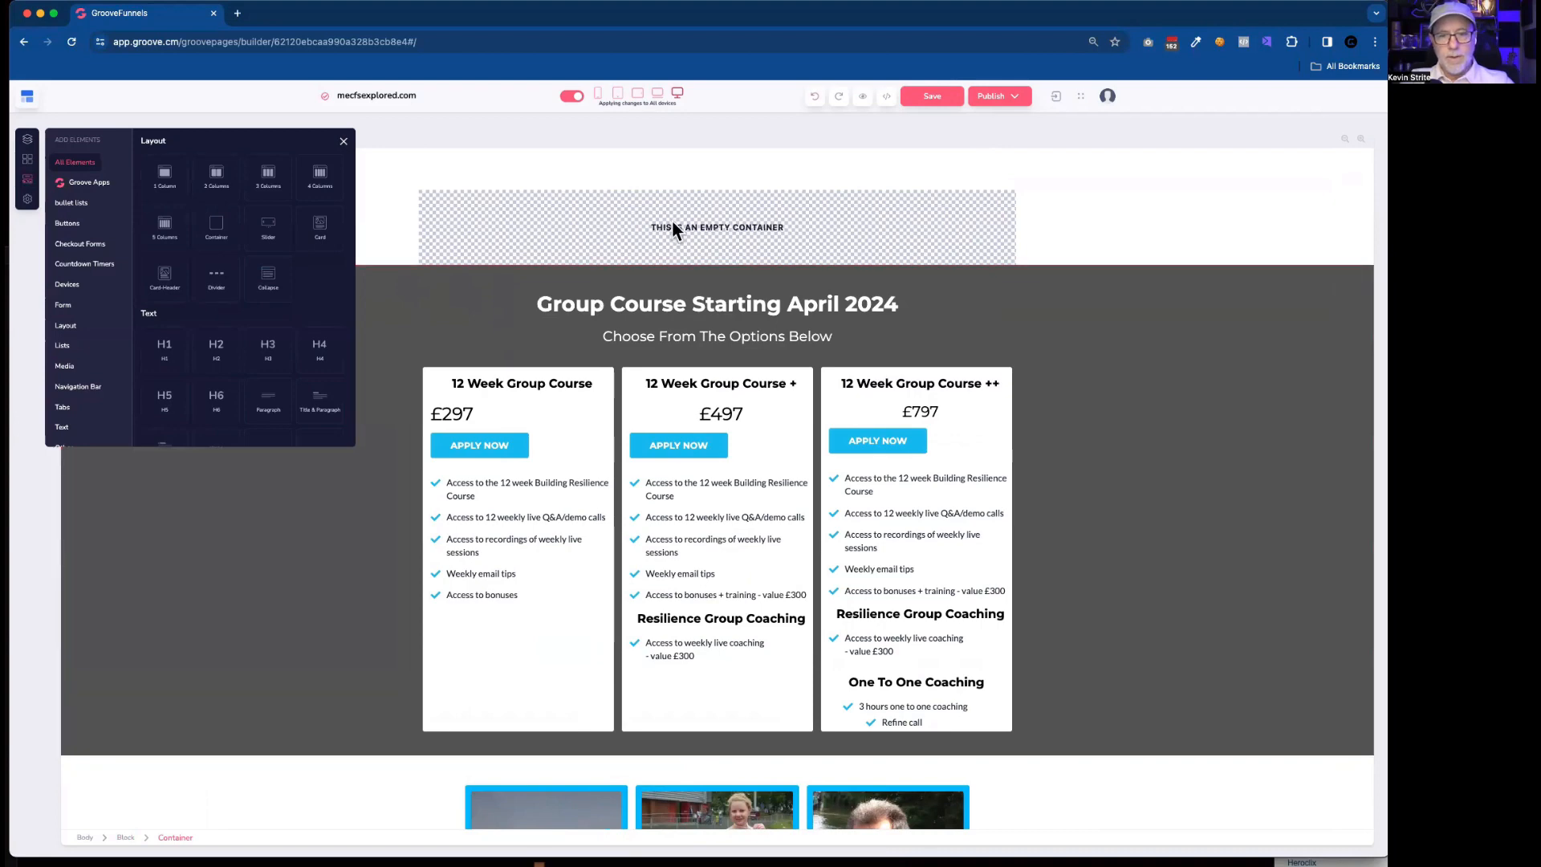
left_click(522, 217)
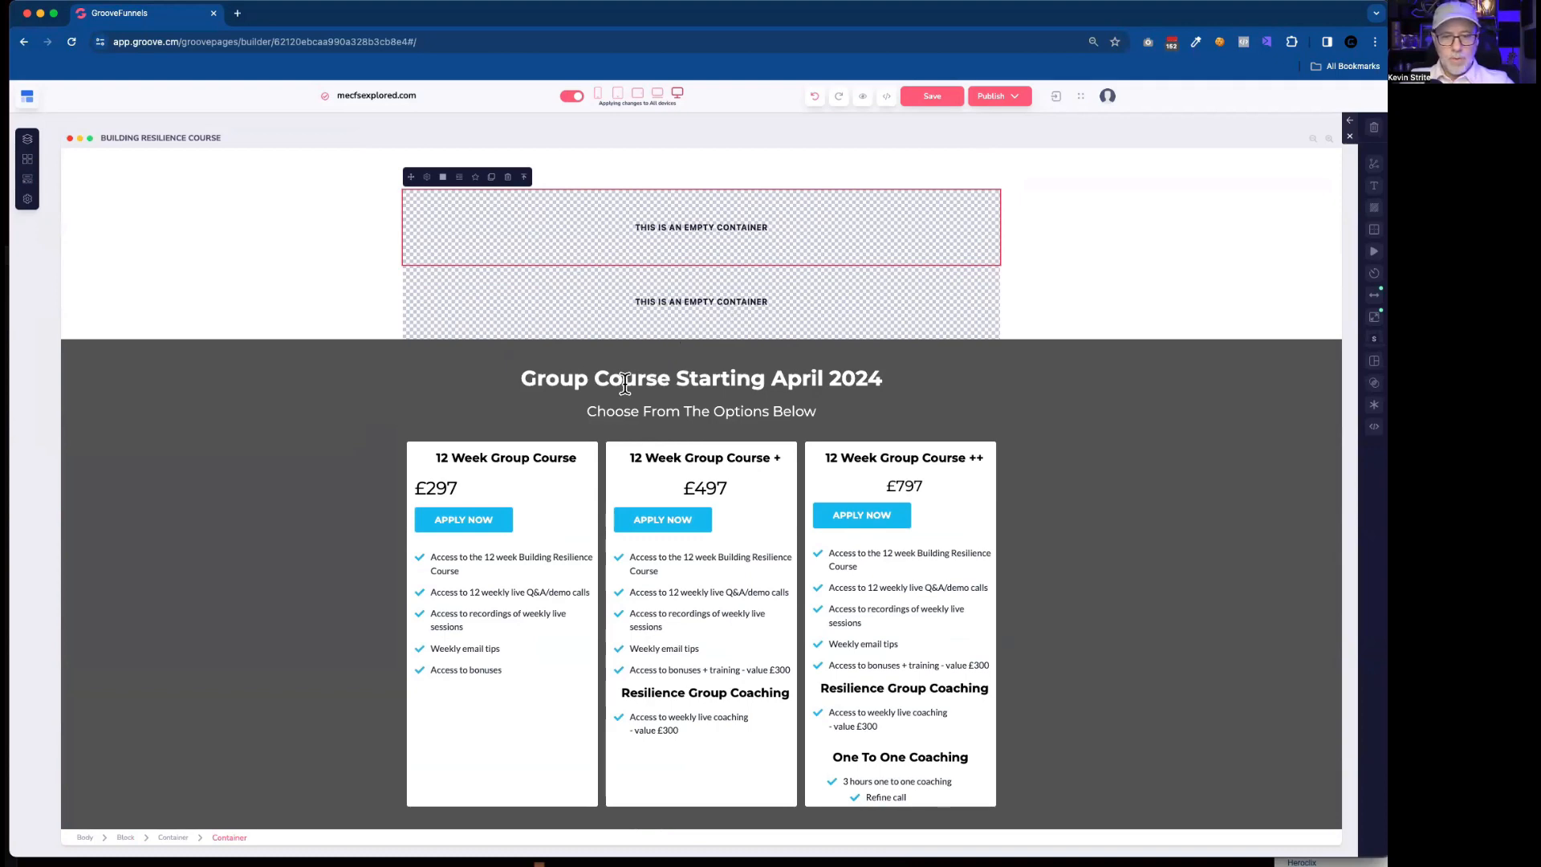
left_click(1102, 355)
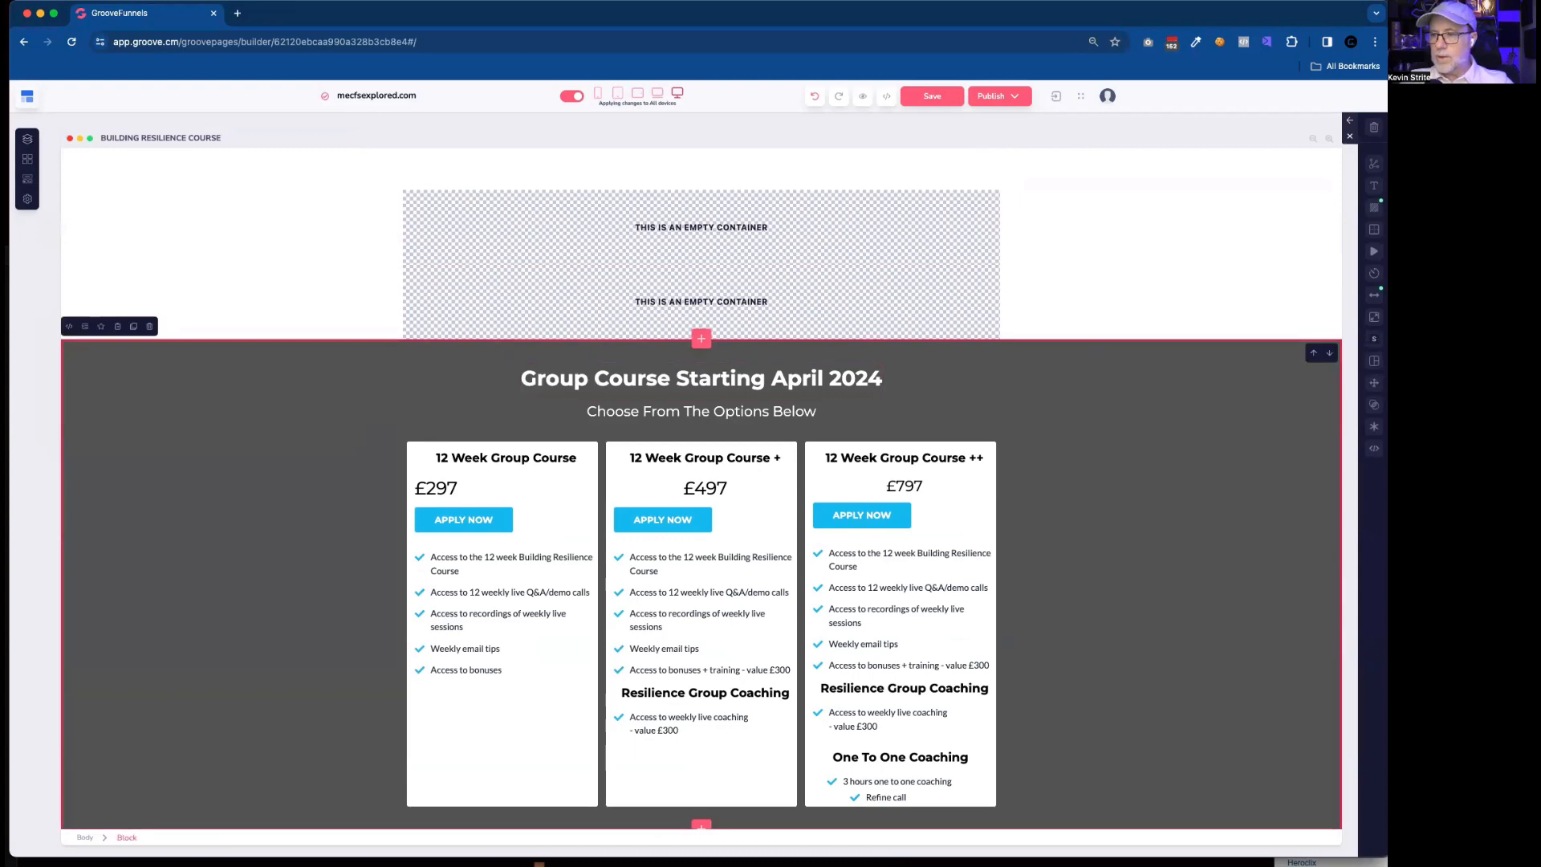
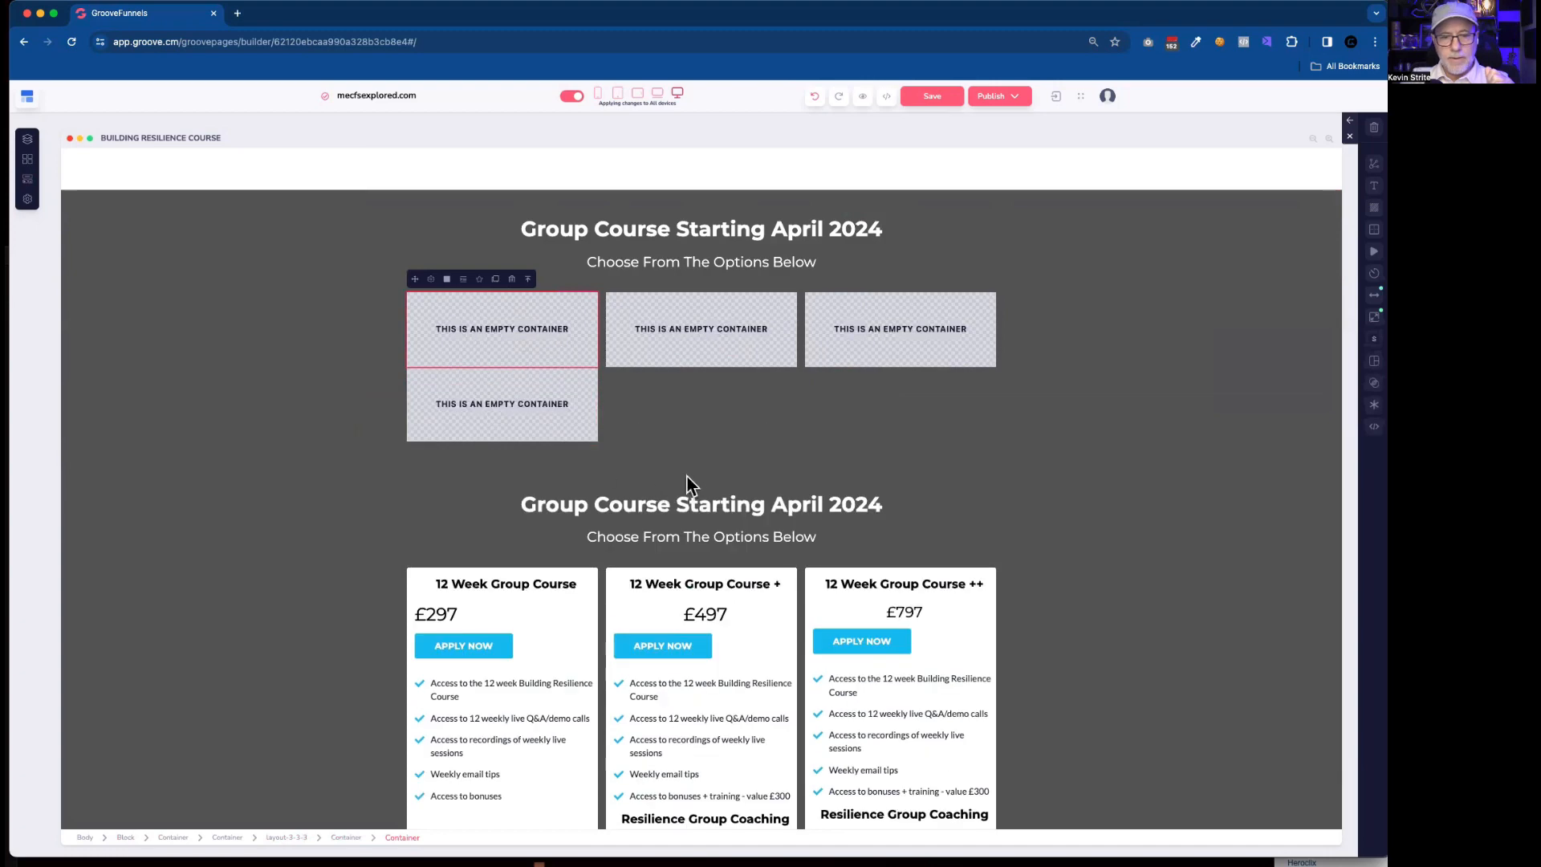
Select the parent of the two stacked empty containers in the first column and compare it with the three pricing cards below.
scroll(691, 474, "down", 2)
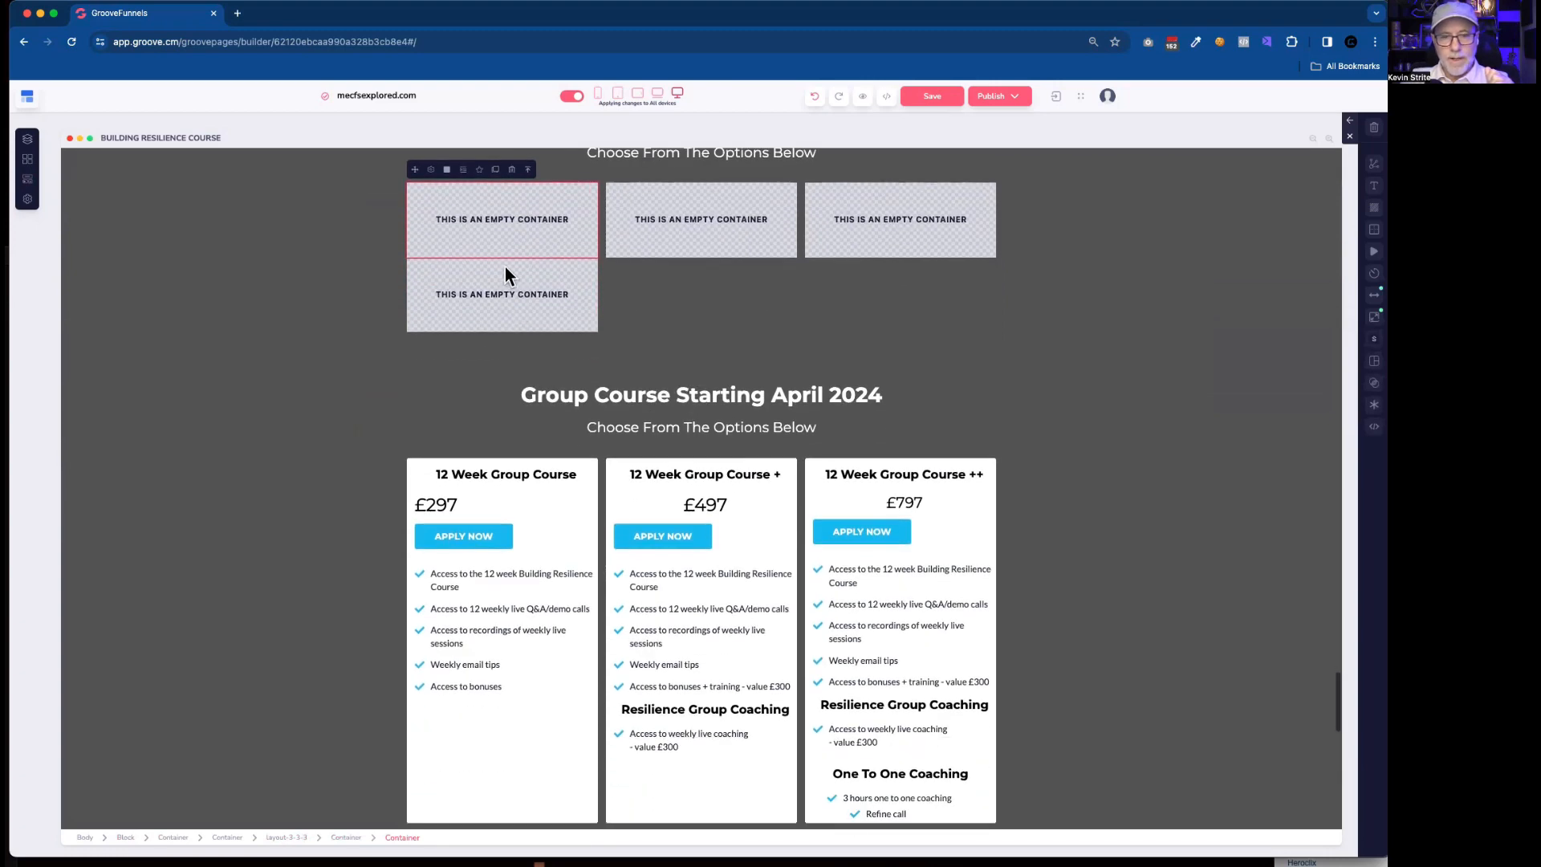
left_click(505, 298)
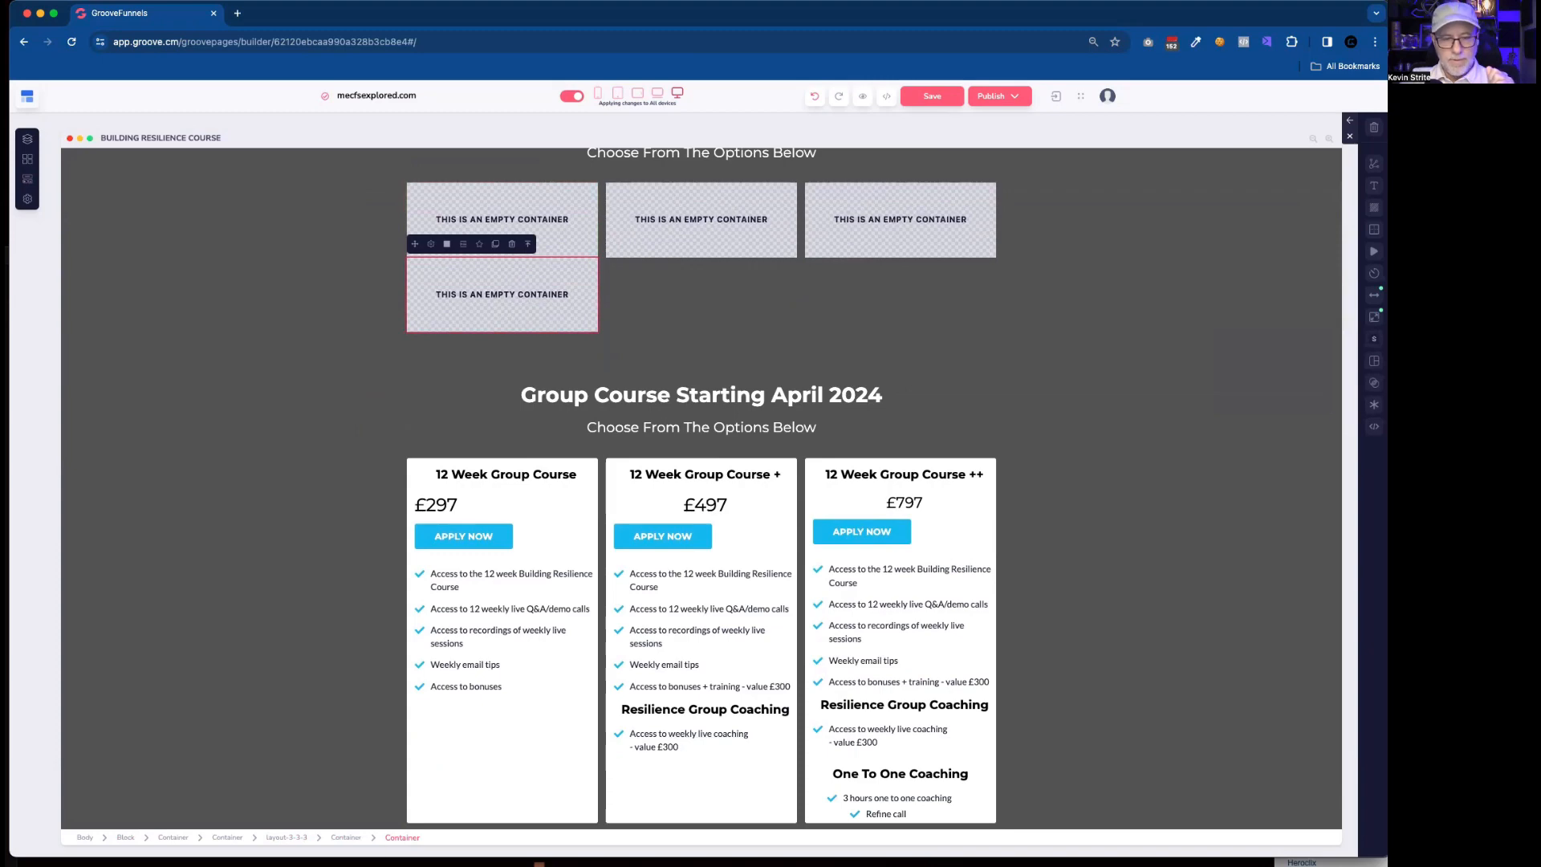
left_click(528, 244)
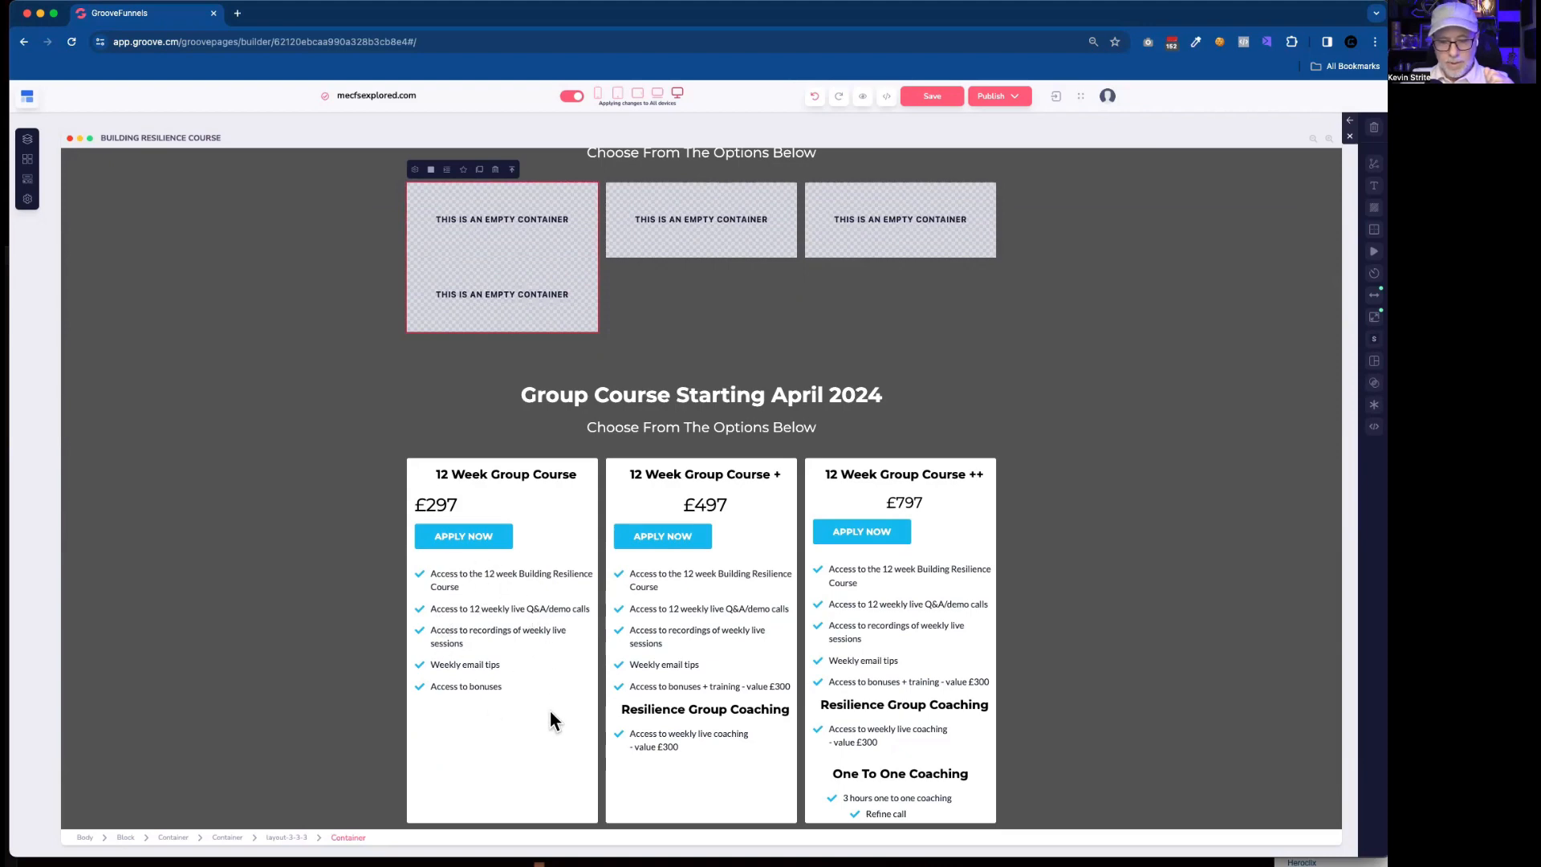
scroll(741, 719, "down", 2)
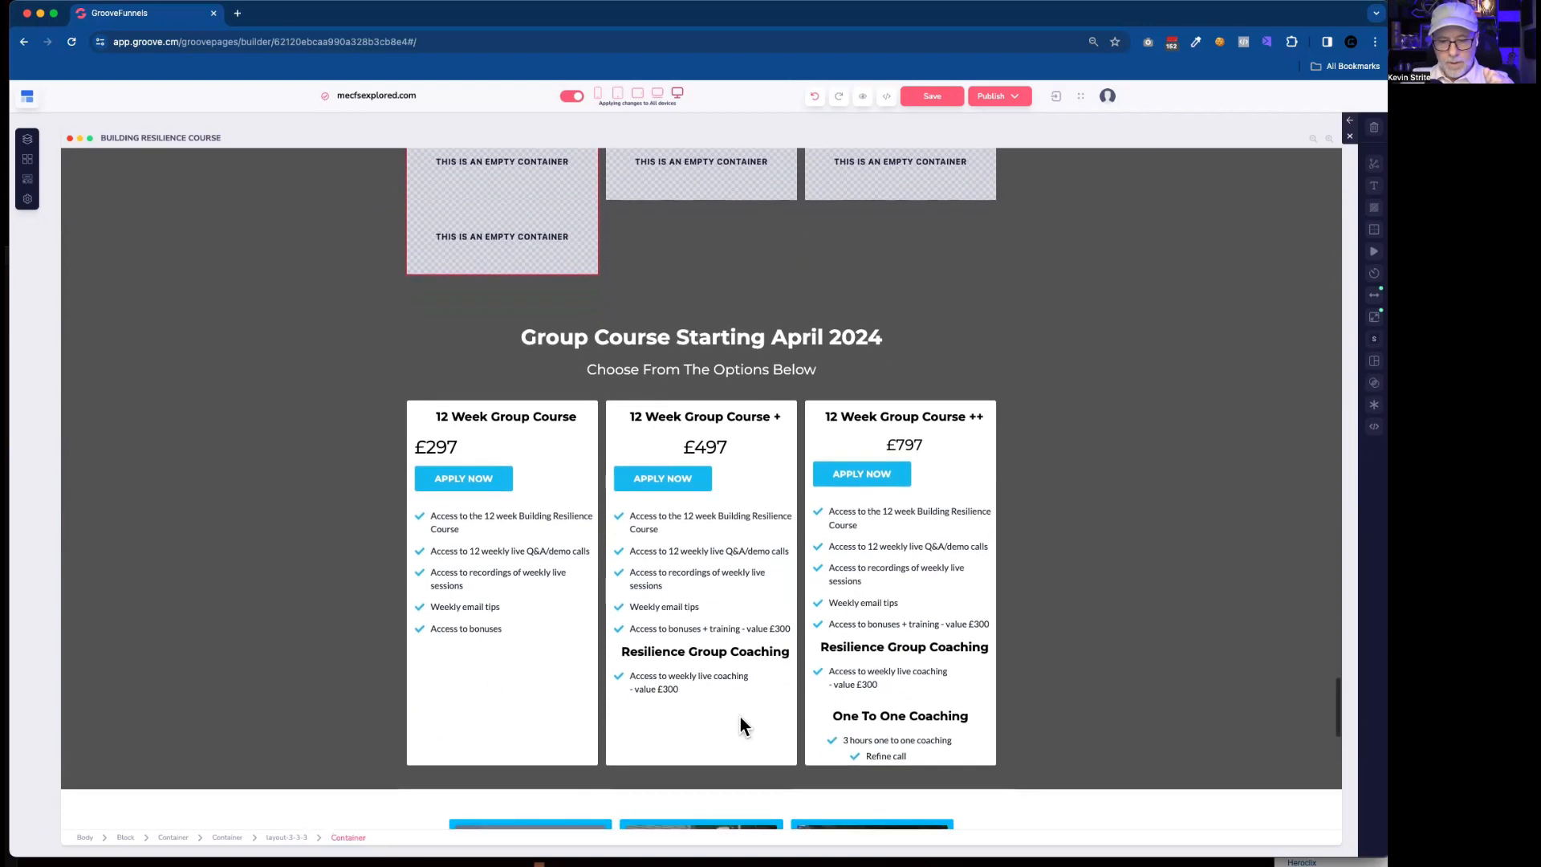
scroll(740, 717, "down", 2)
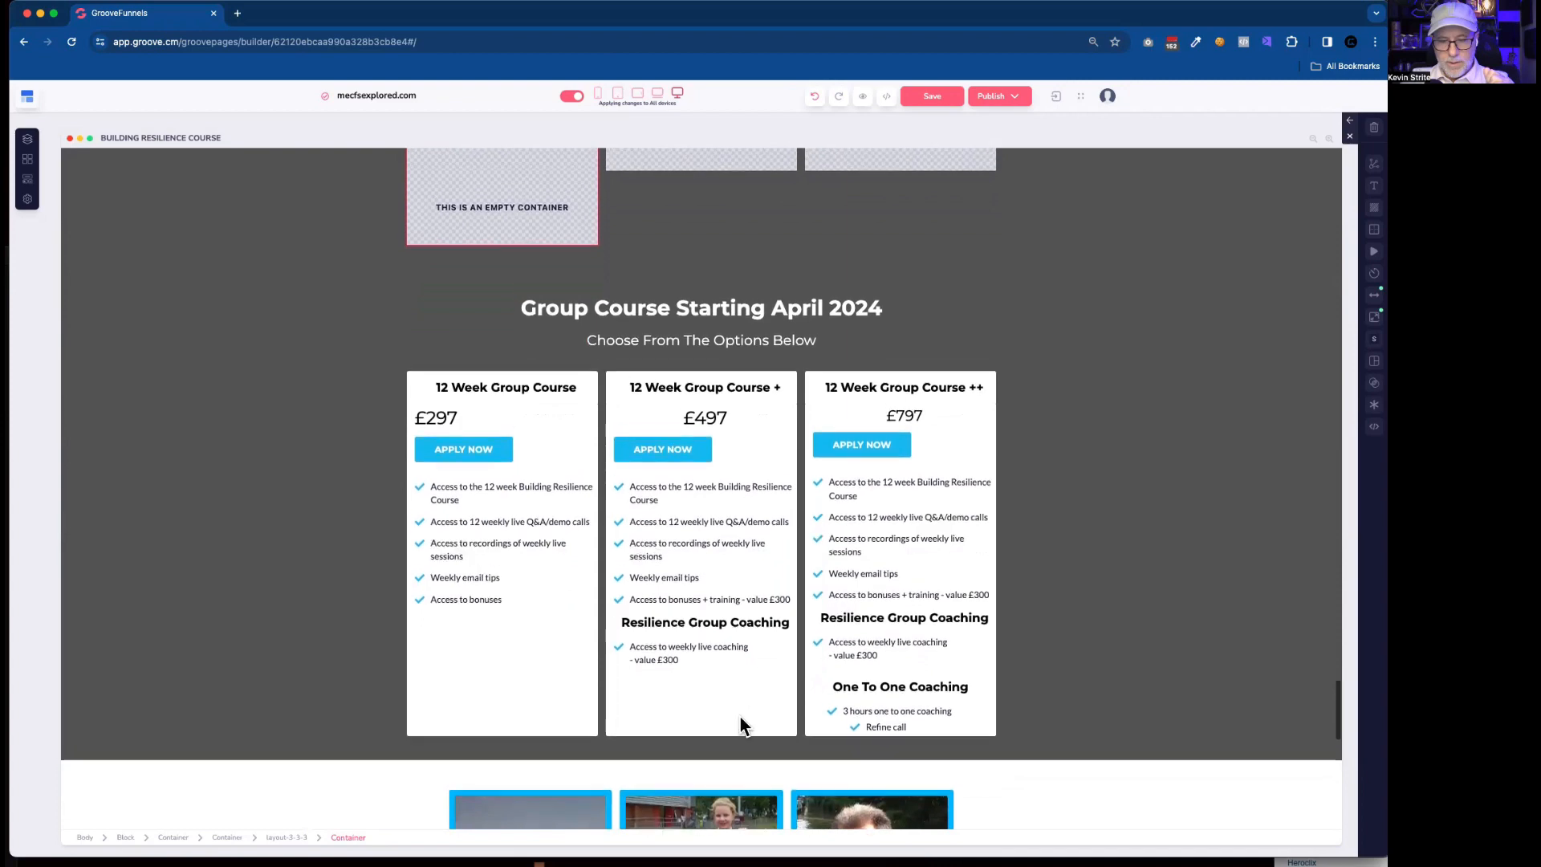
scroll(740, 719, "up", 3)
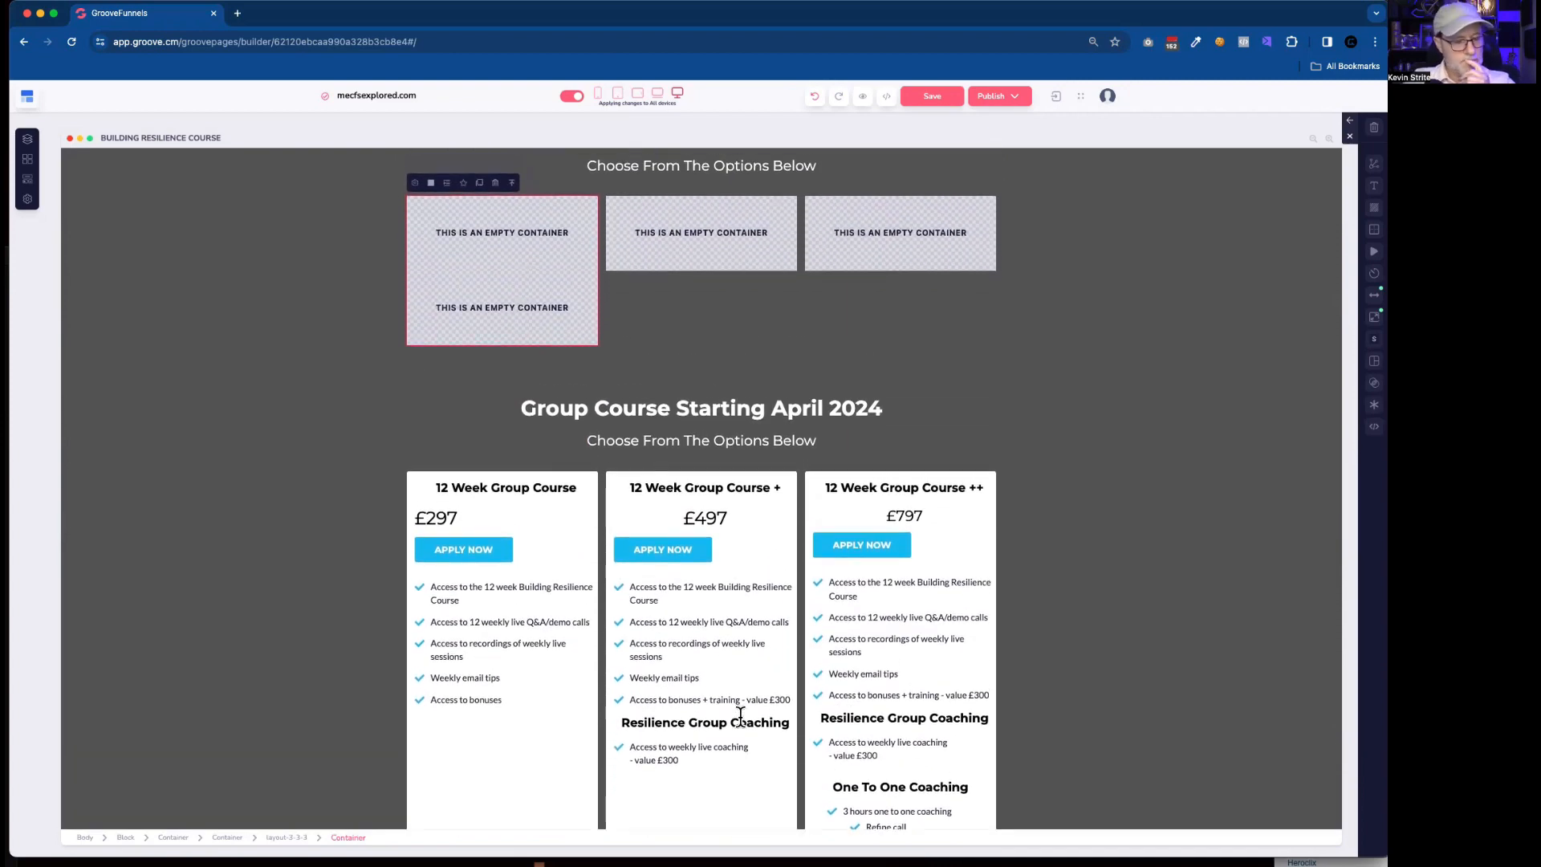
scroll(740, 715, "down", 2)
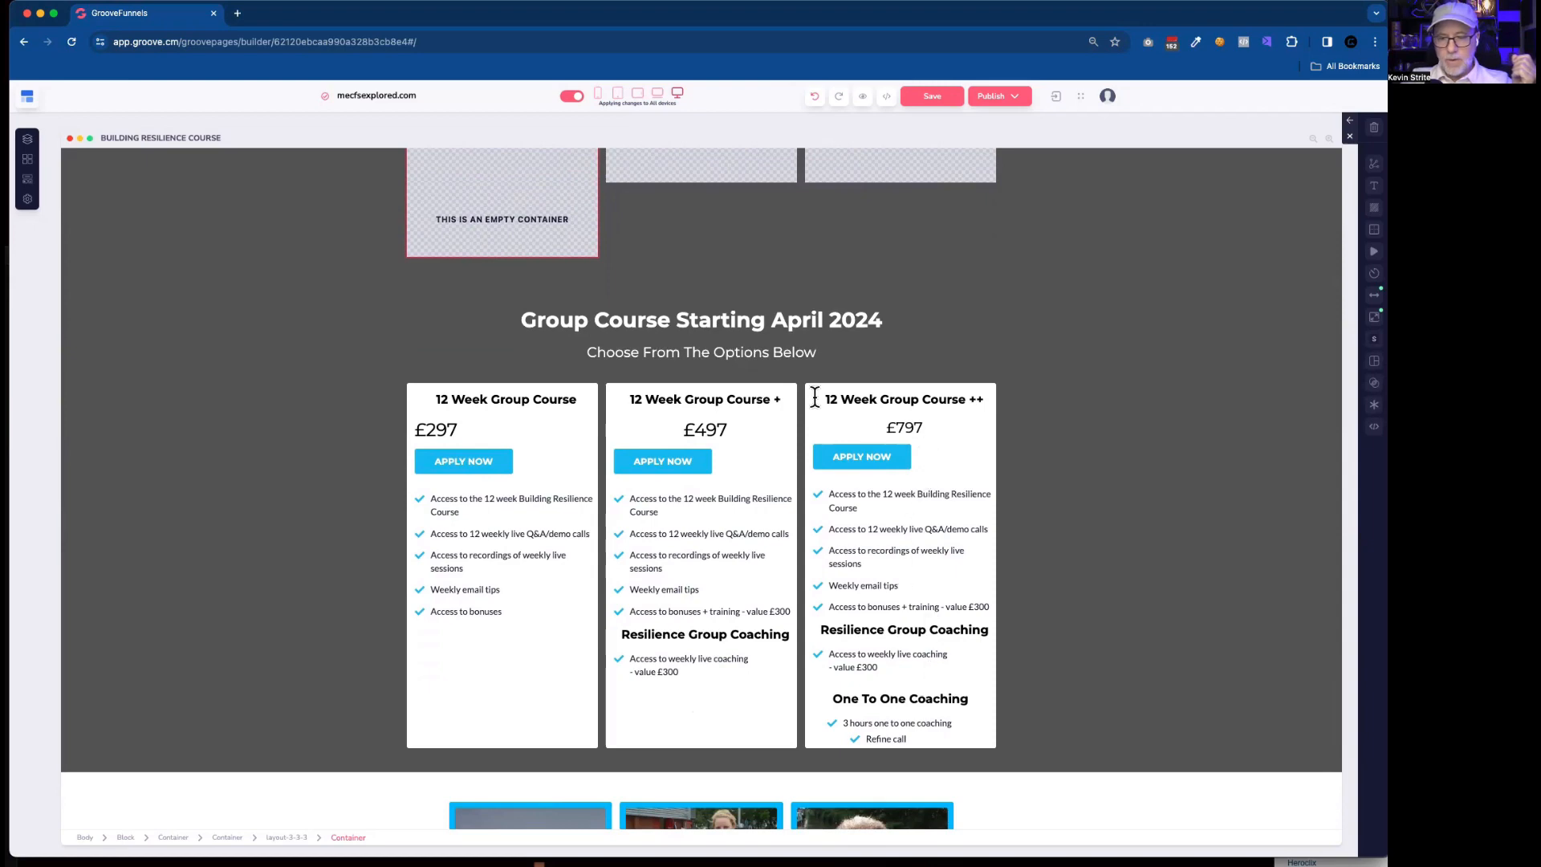
left_click_drag(815, 397, 957, 459)
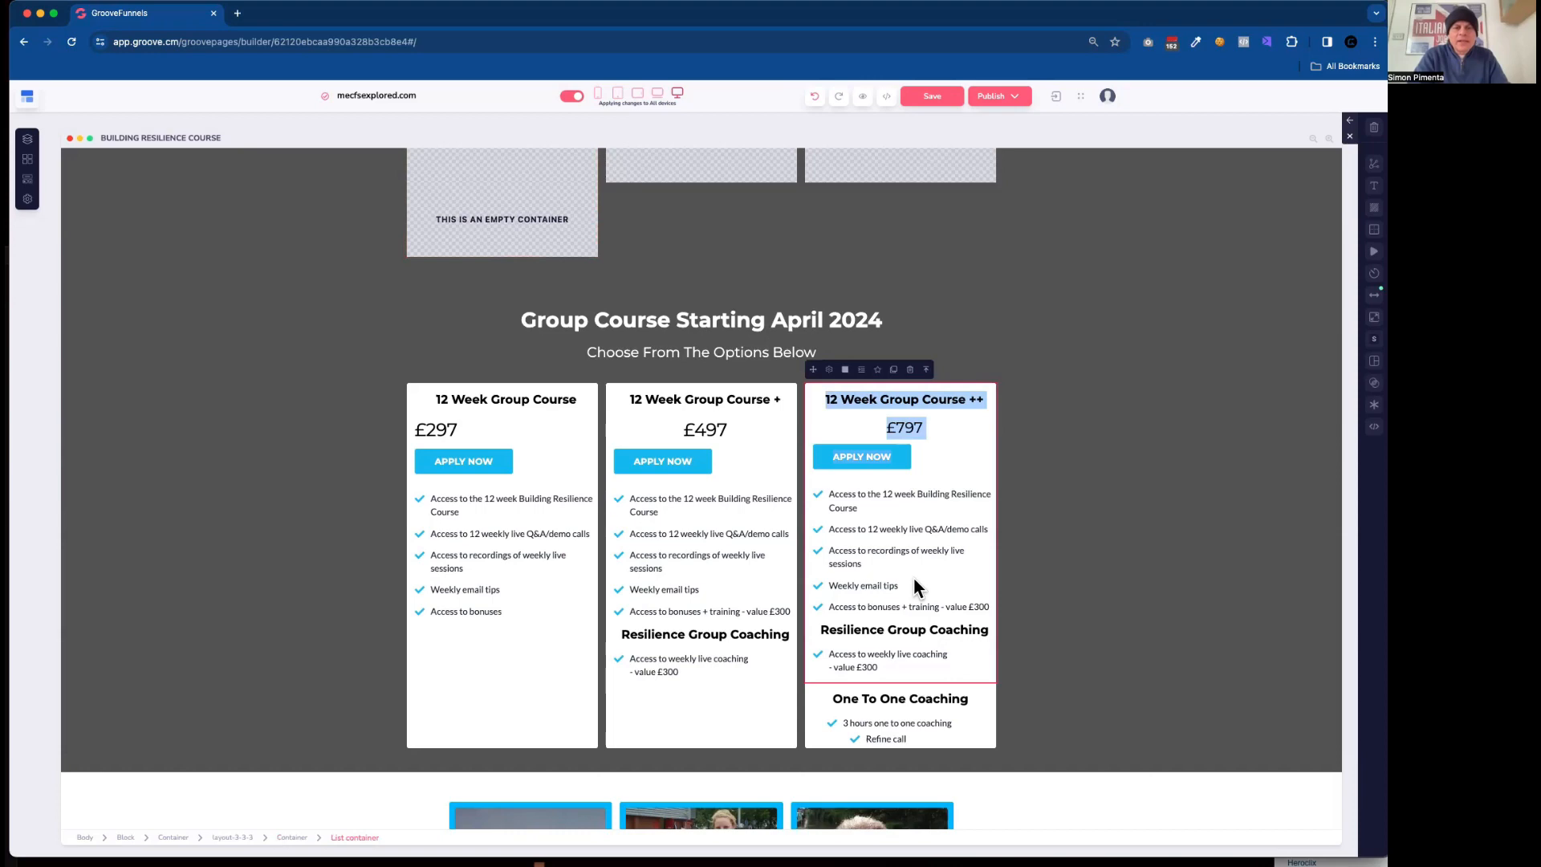
scroll(914, 577, "up", 4)
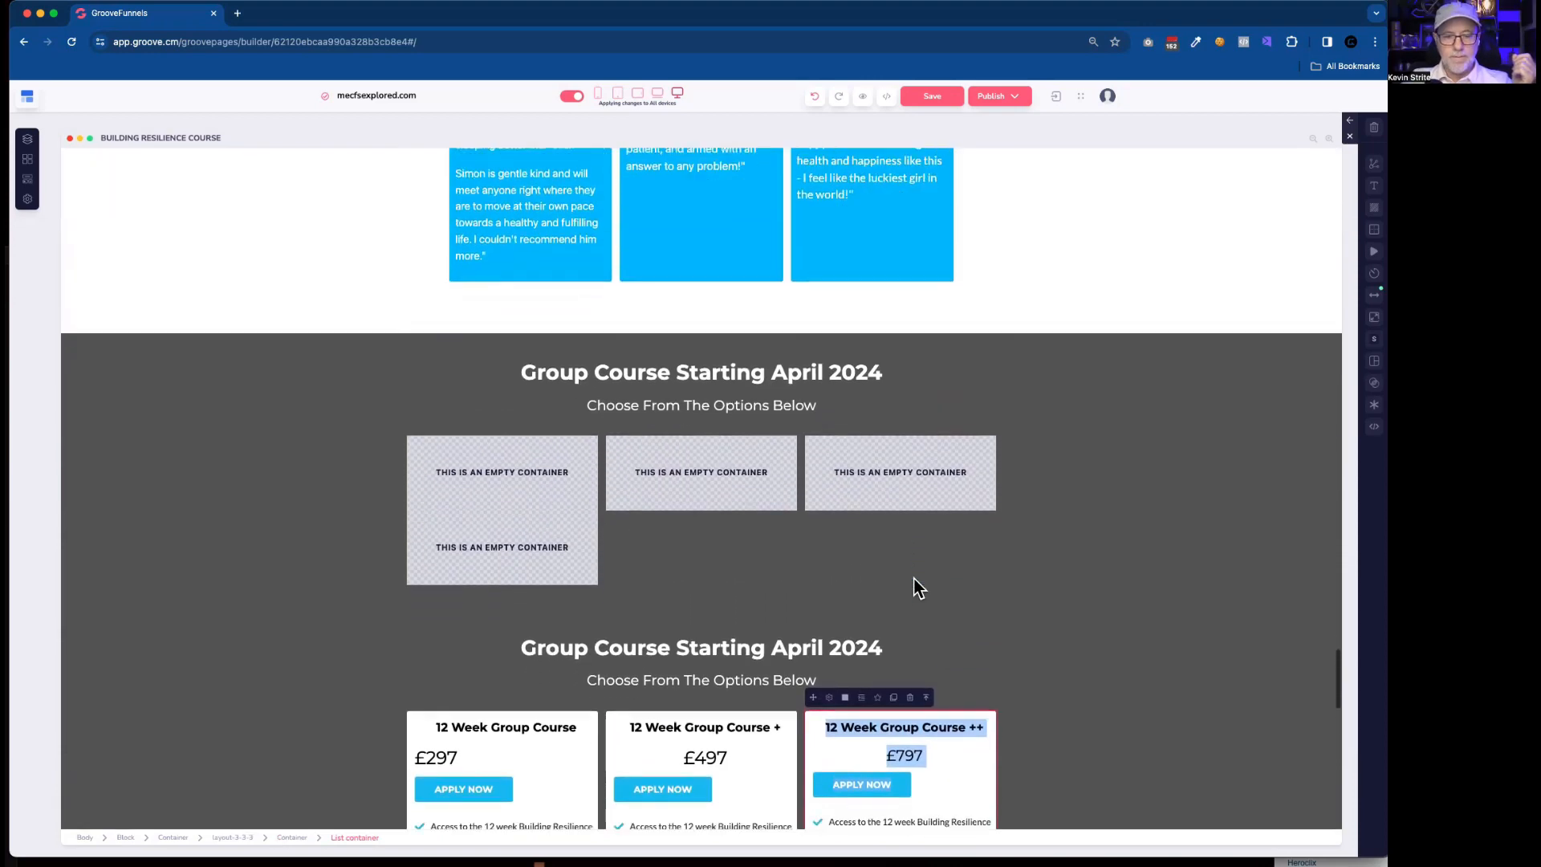
scroll(913, 577, "down", 2)
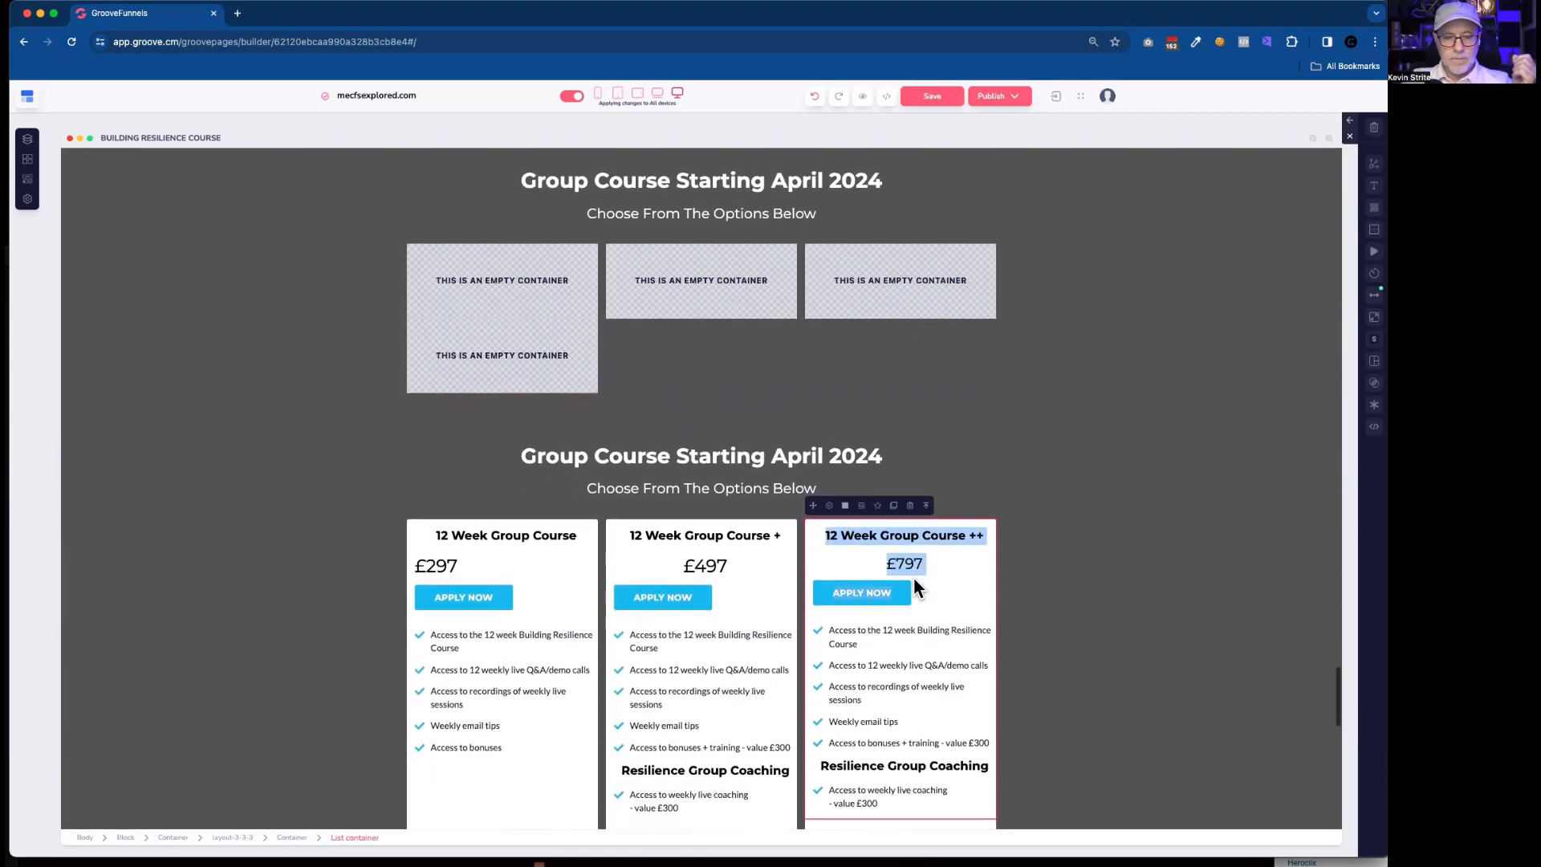
Duplicate the 12 Week Group Course heading and move the copy into the upper empty container of the new section's first column.
left_click(508, 534)
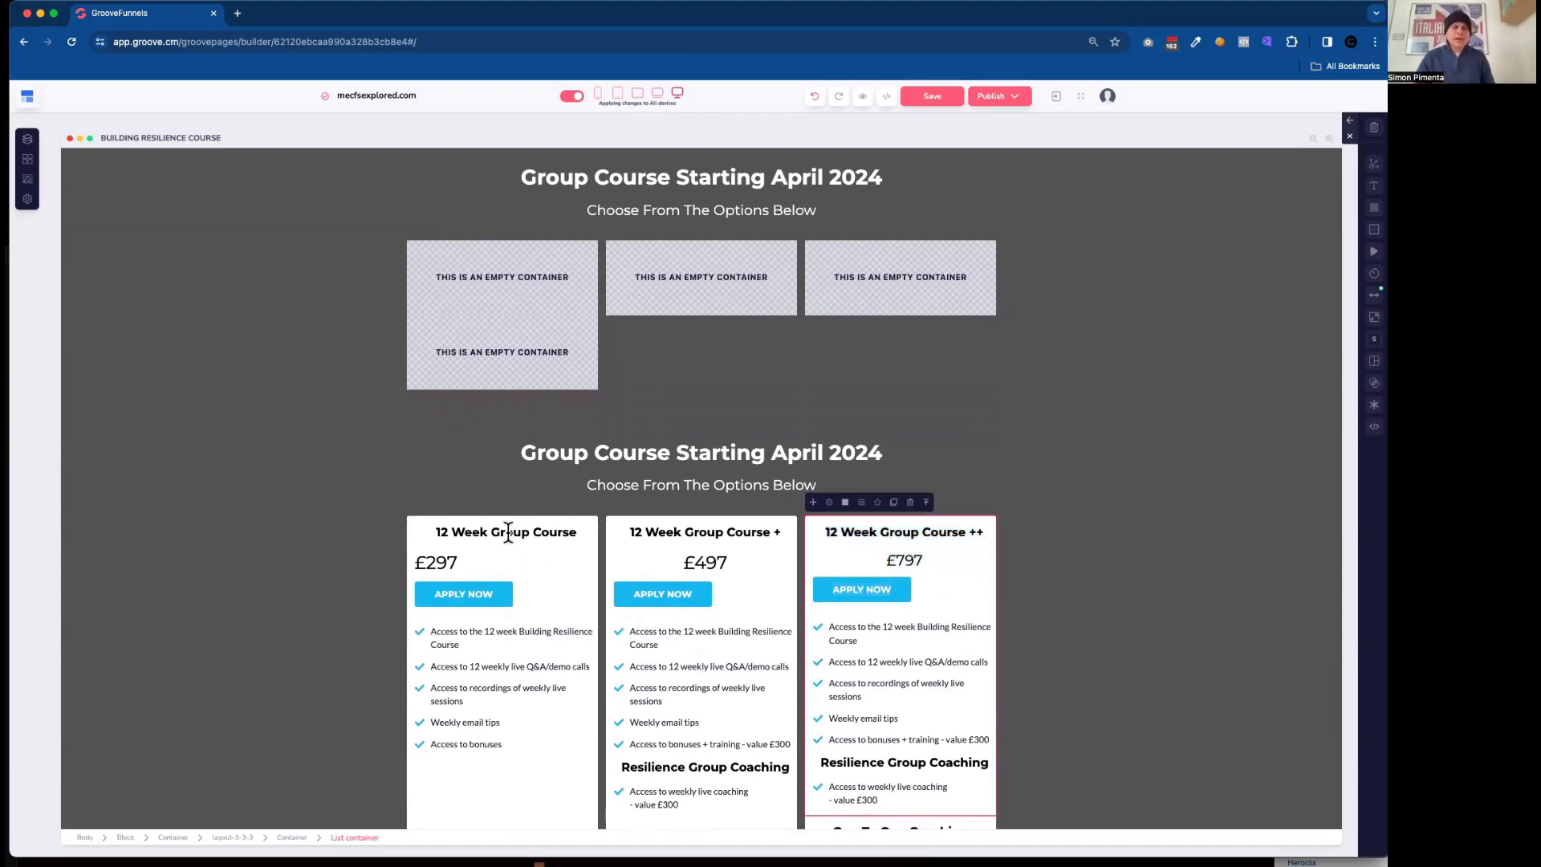
left_click(491, 508)
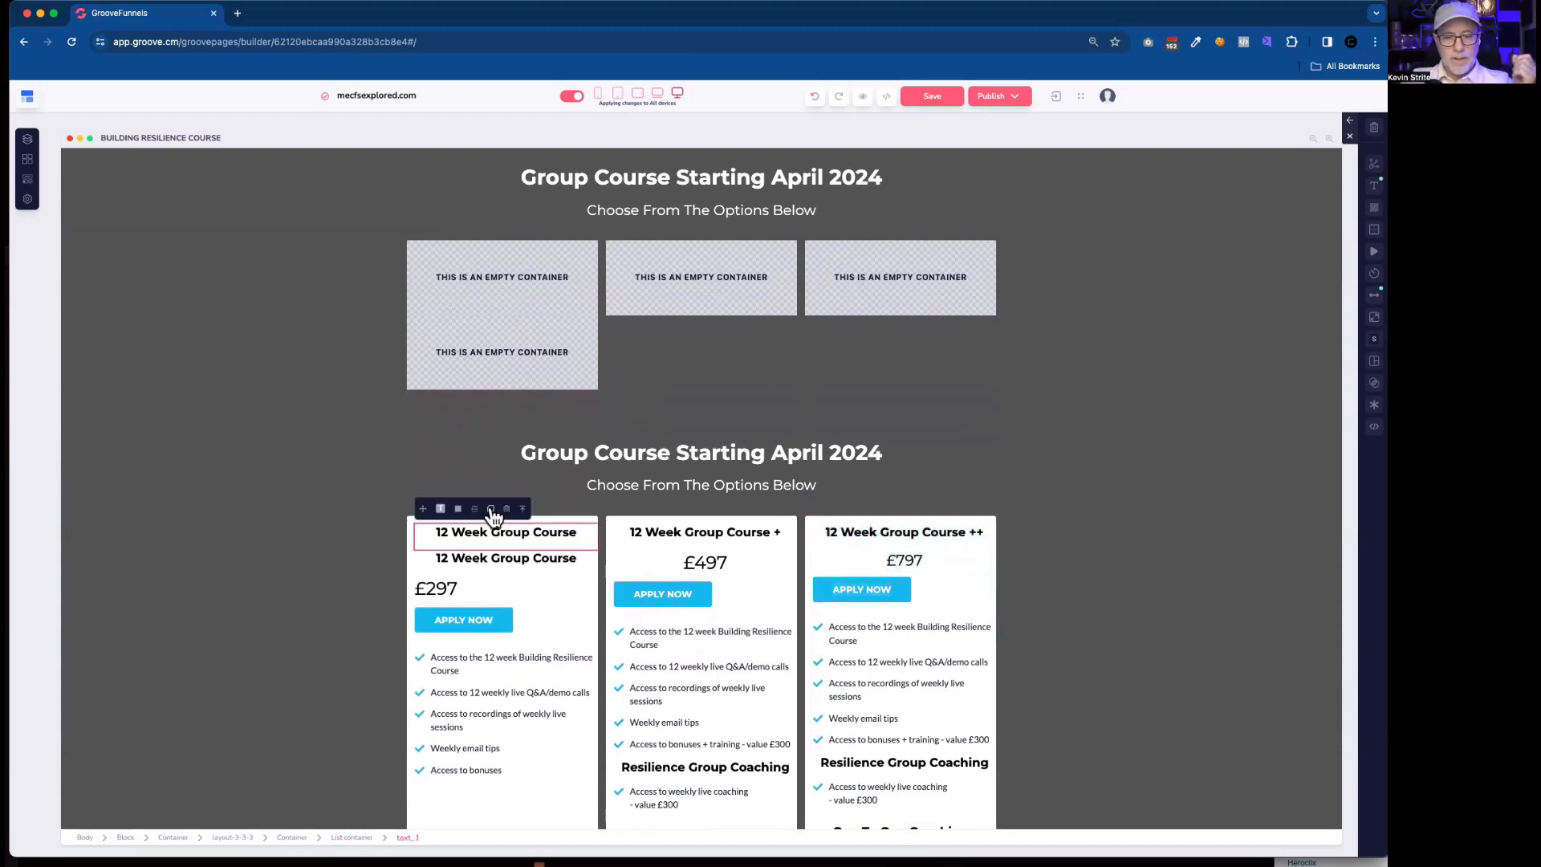
left_click_drag(423, 508, 503, 265)
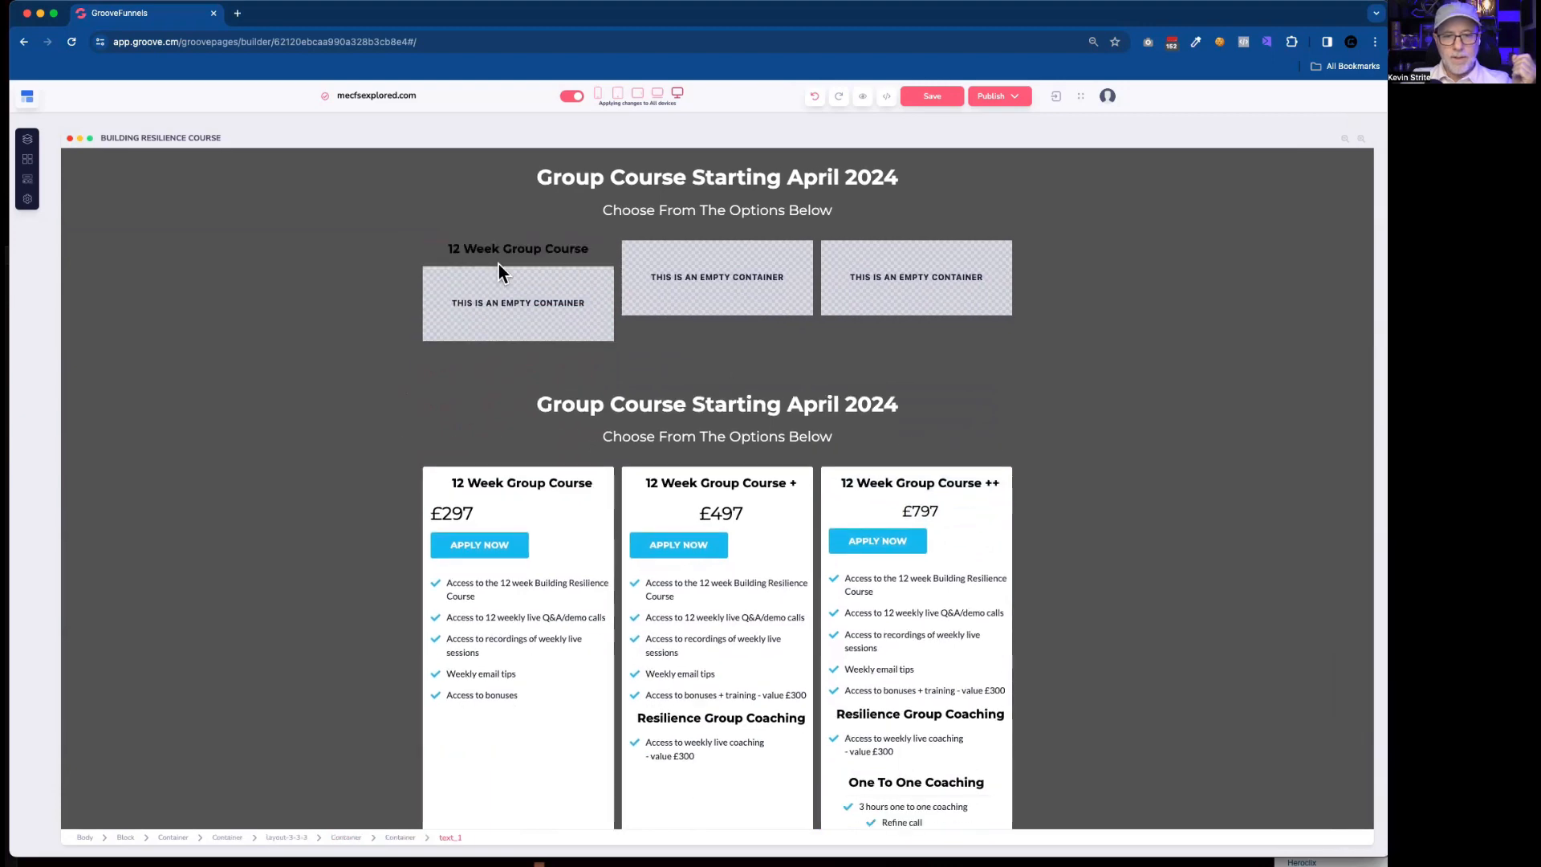
Duplicate the £297 price text and move the copy beneath the copied 12 Week Group Course heading.
left_click(485, 510)
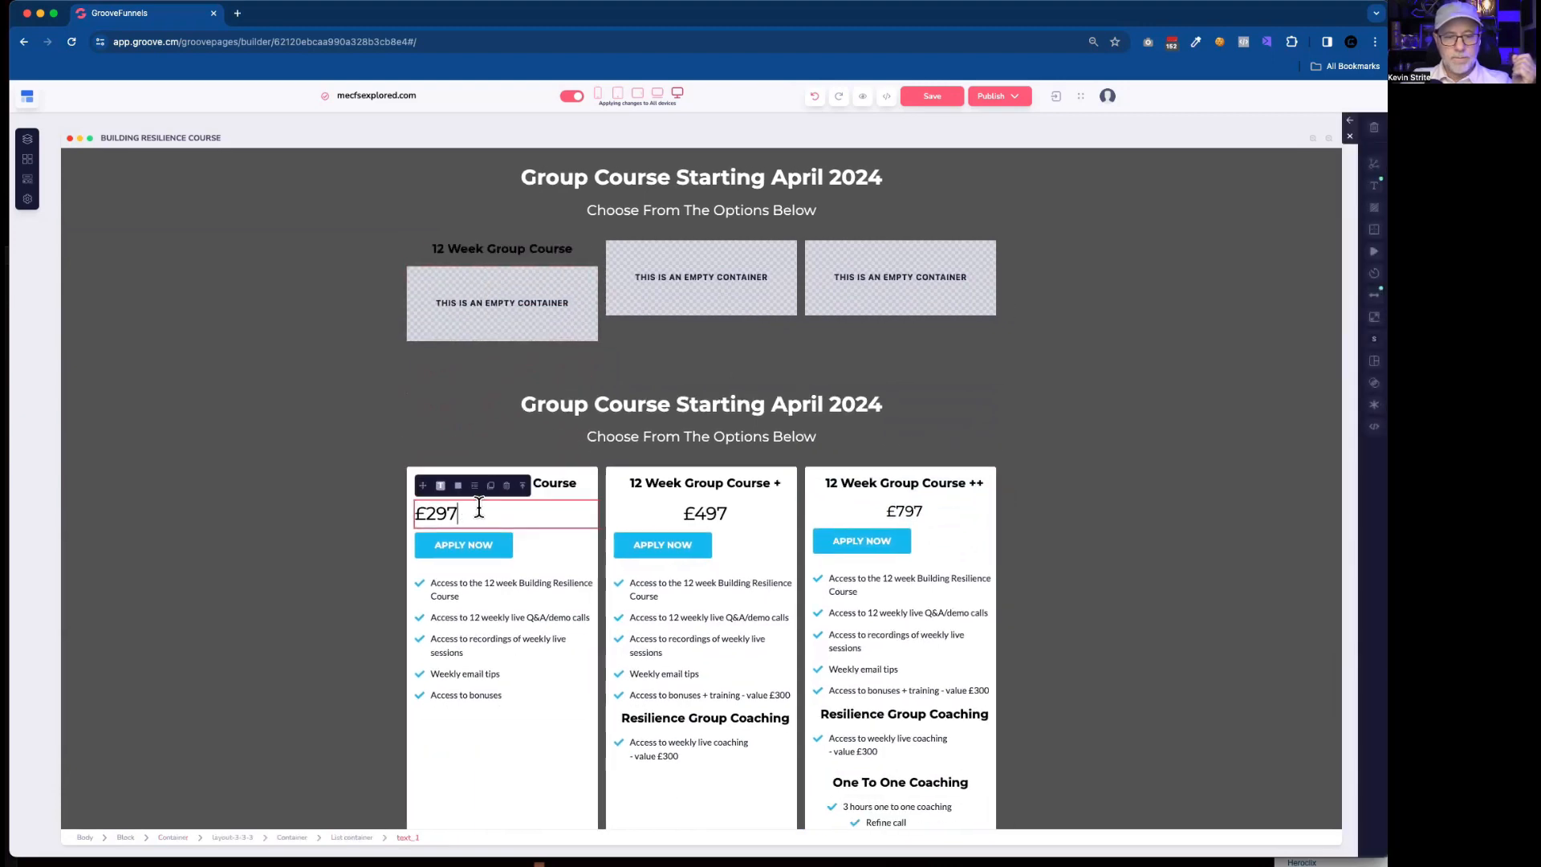
left_click(491, 486)
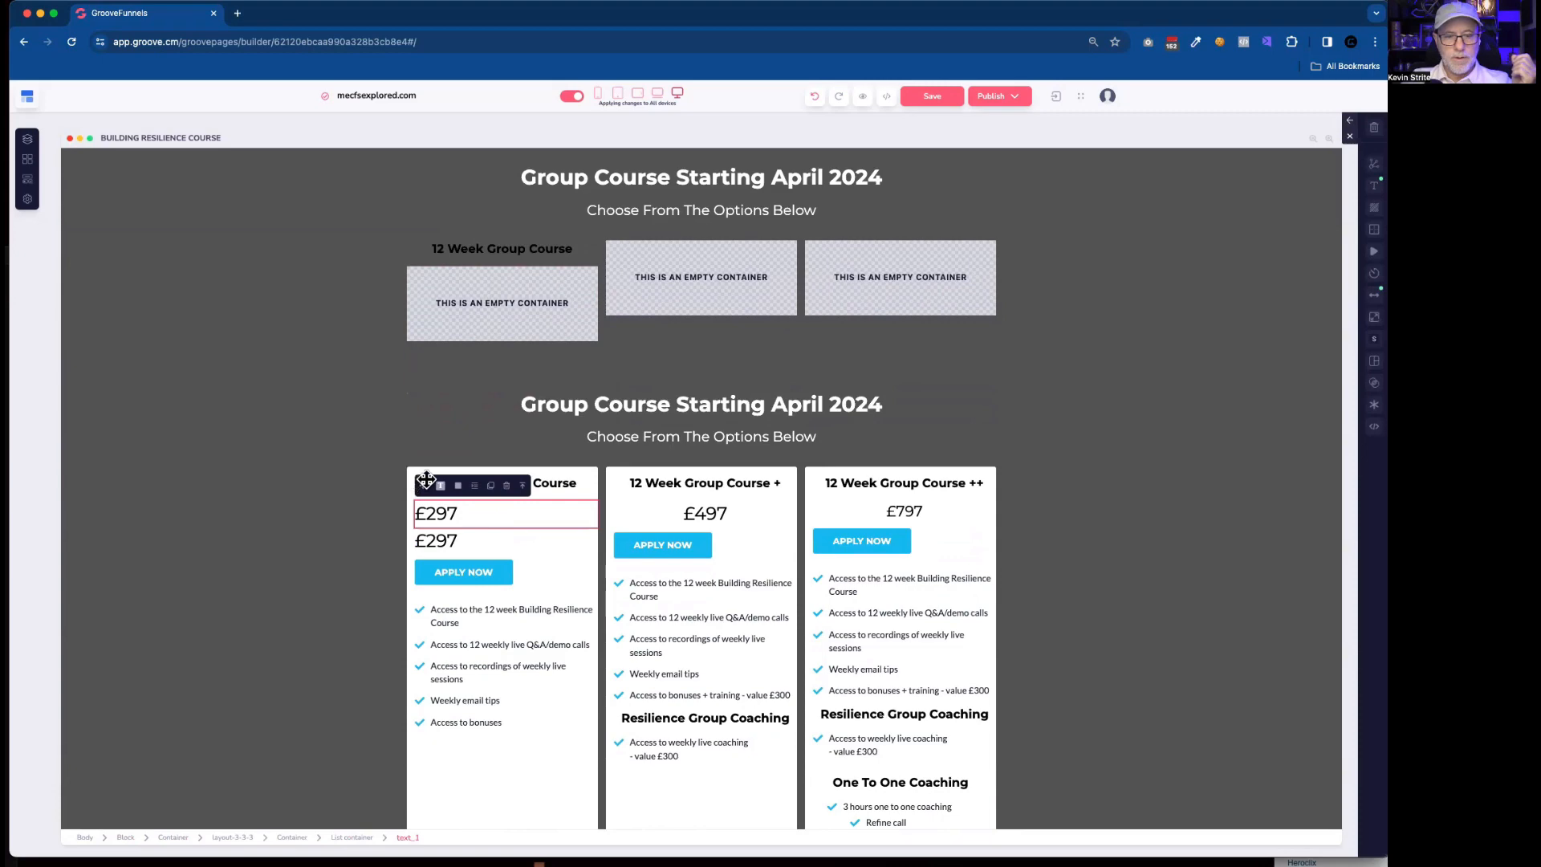
left_click_drag(423, 485, 539, 274)
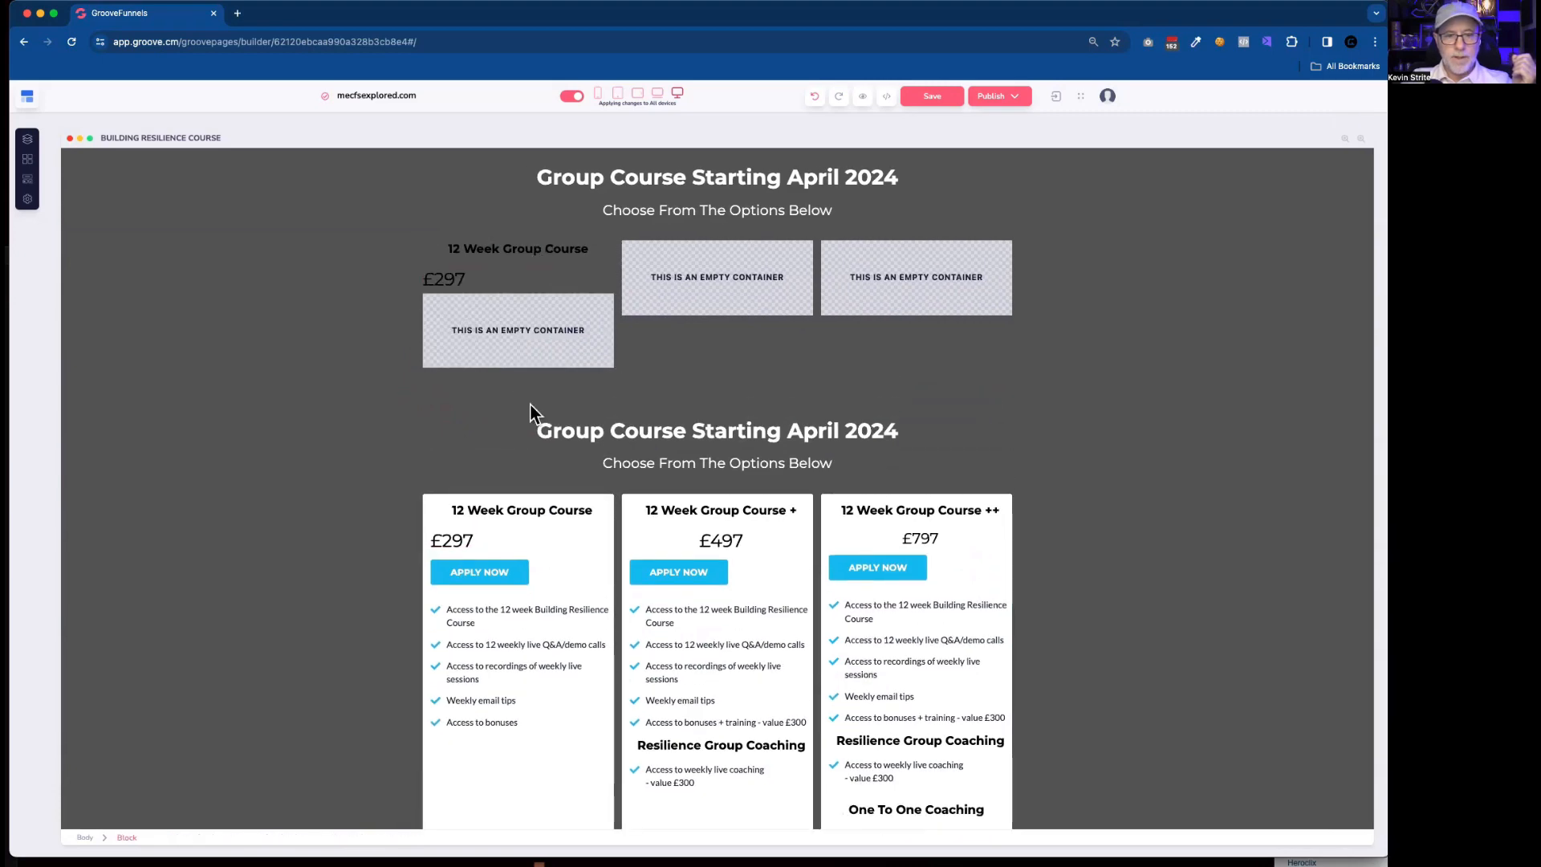
Duplicate the first card's APPLY NOW button and move the copy beneath the copied £297 price.
left_click(532, 575)
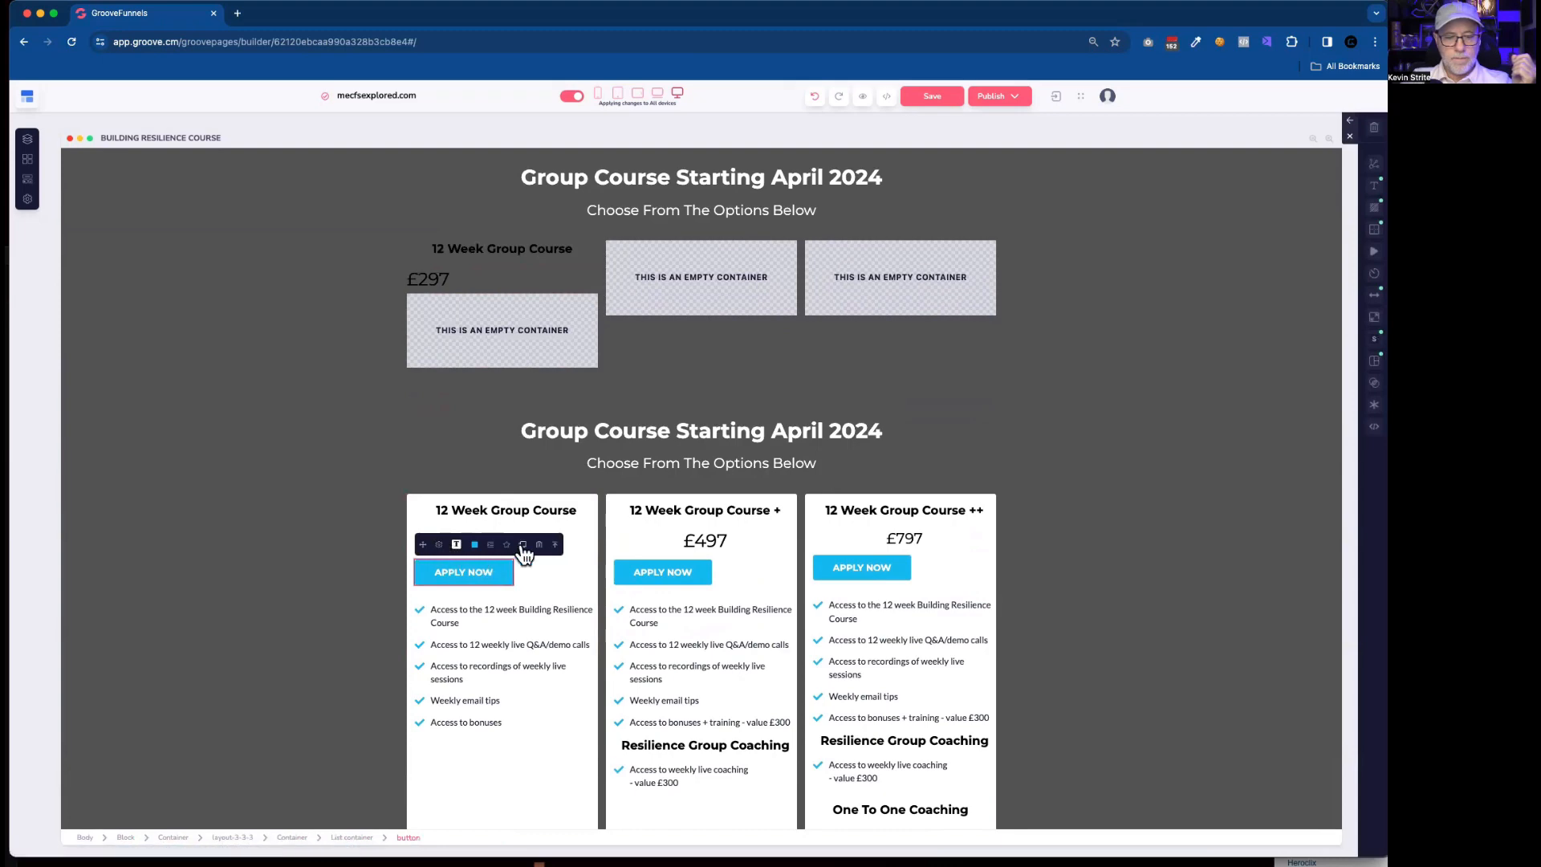
left_click(454, 546)
left_click_drag(423, 545, 494, 281)
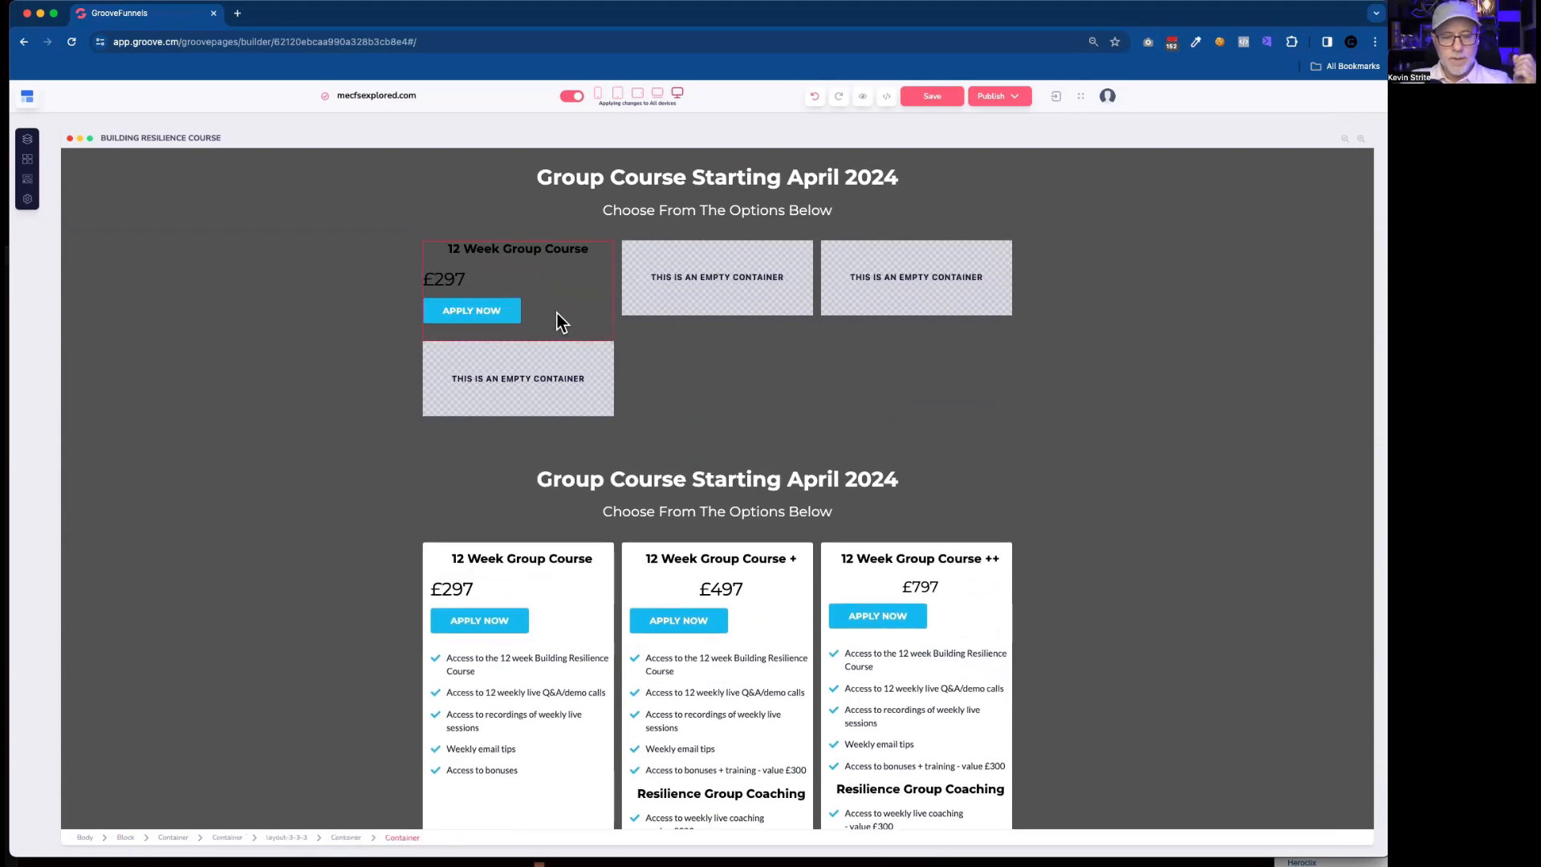
Check the margin and padding of the original APPLY NOW button and of the copied 12 Week Group Course heading.
left_click(523, 628)
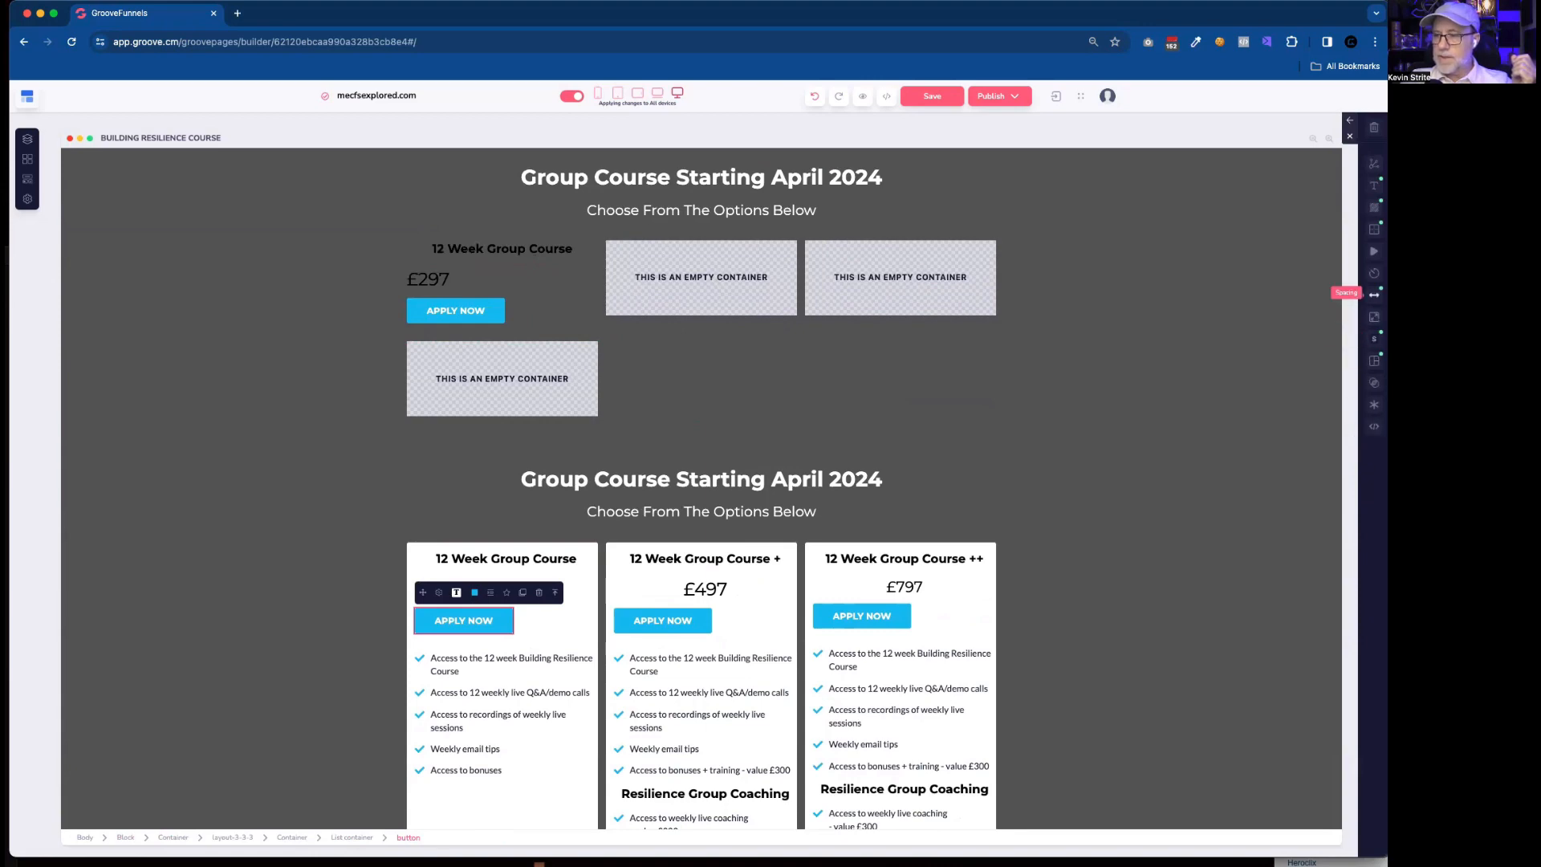
left_click(1375, 294)
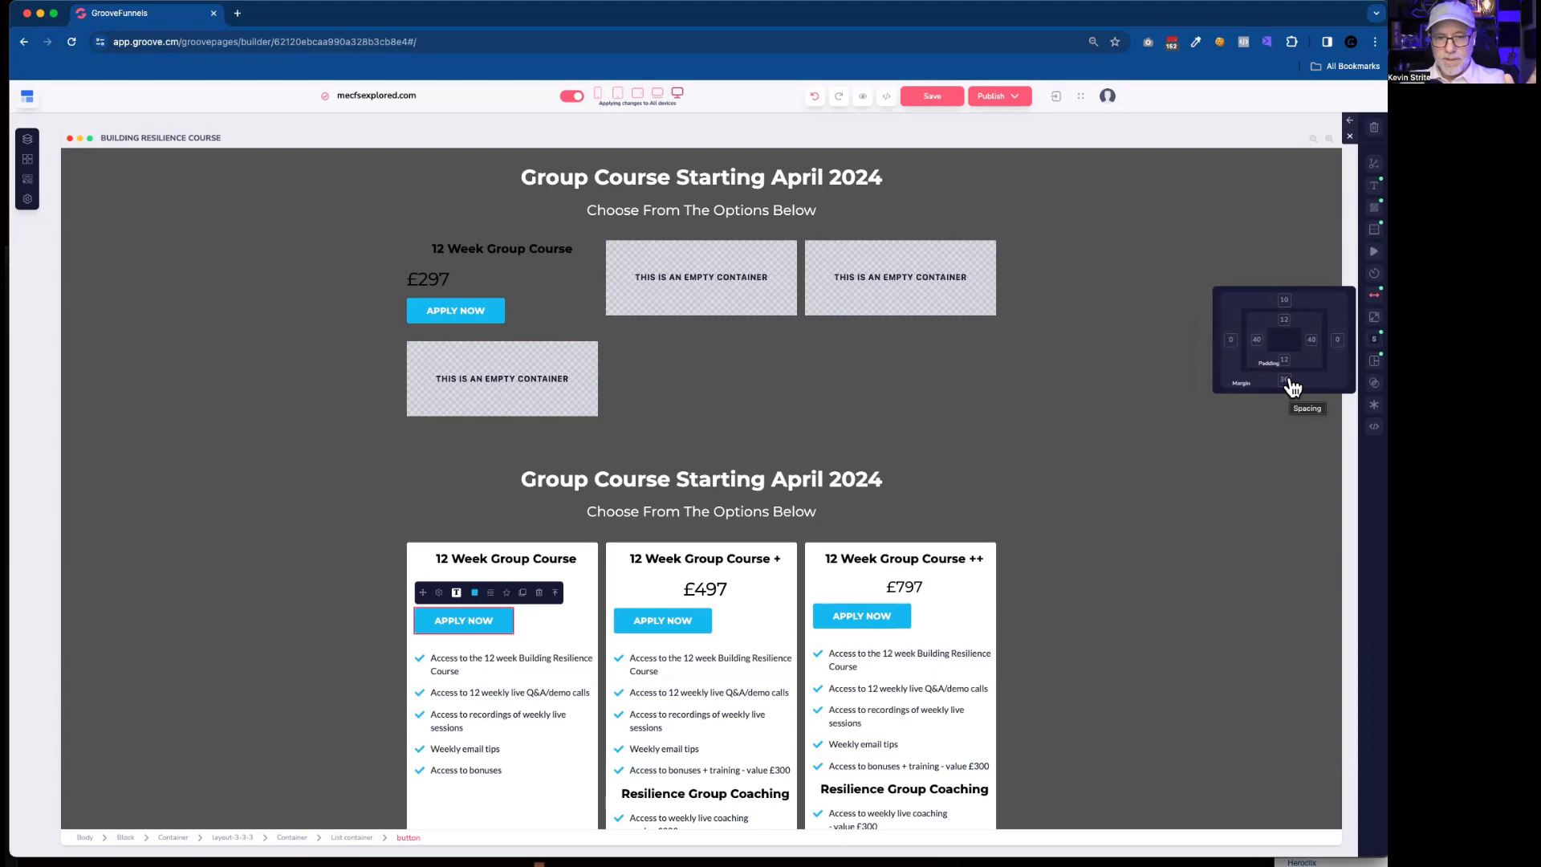
scroll(879, 582, "down", 3)
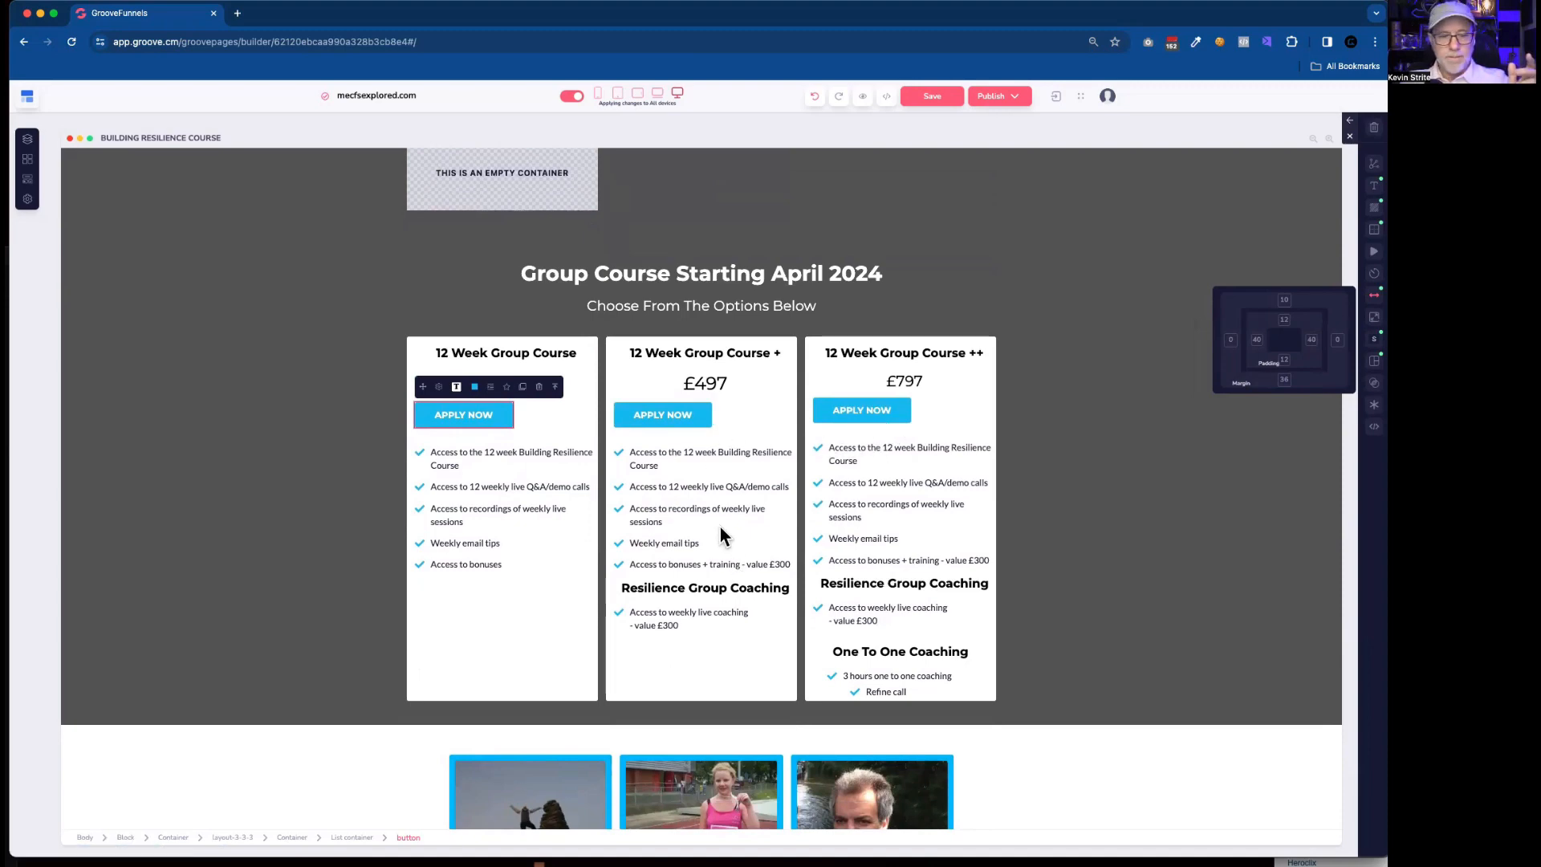
scroll(720, 527, "up", 5)
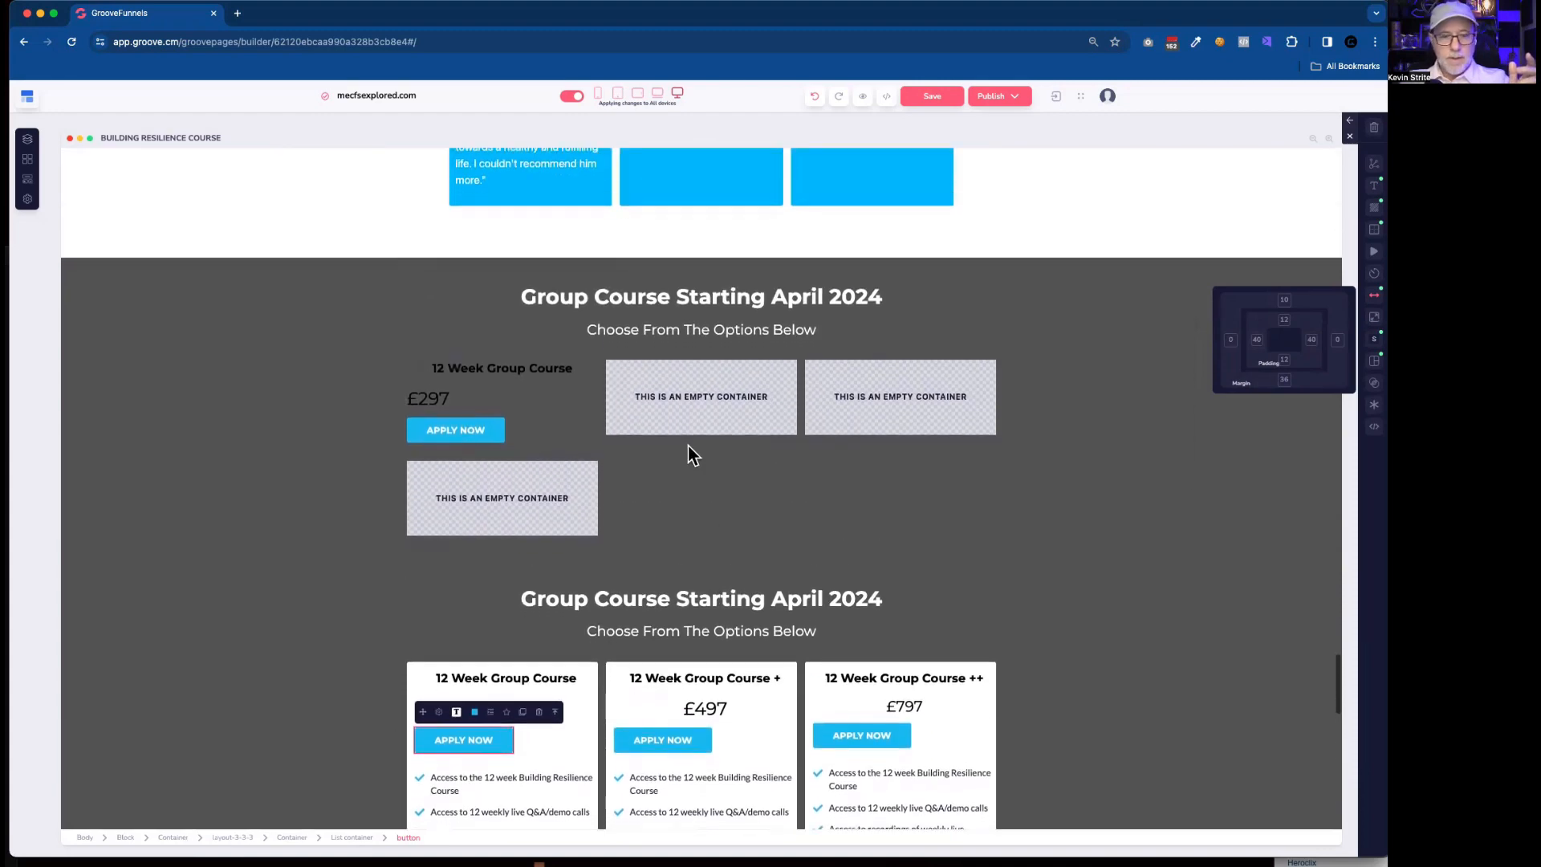
left_click(511, 371)
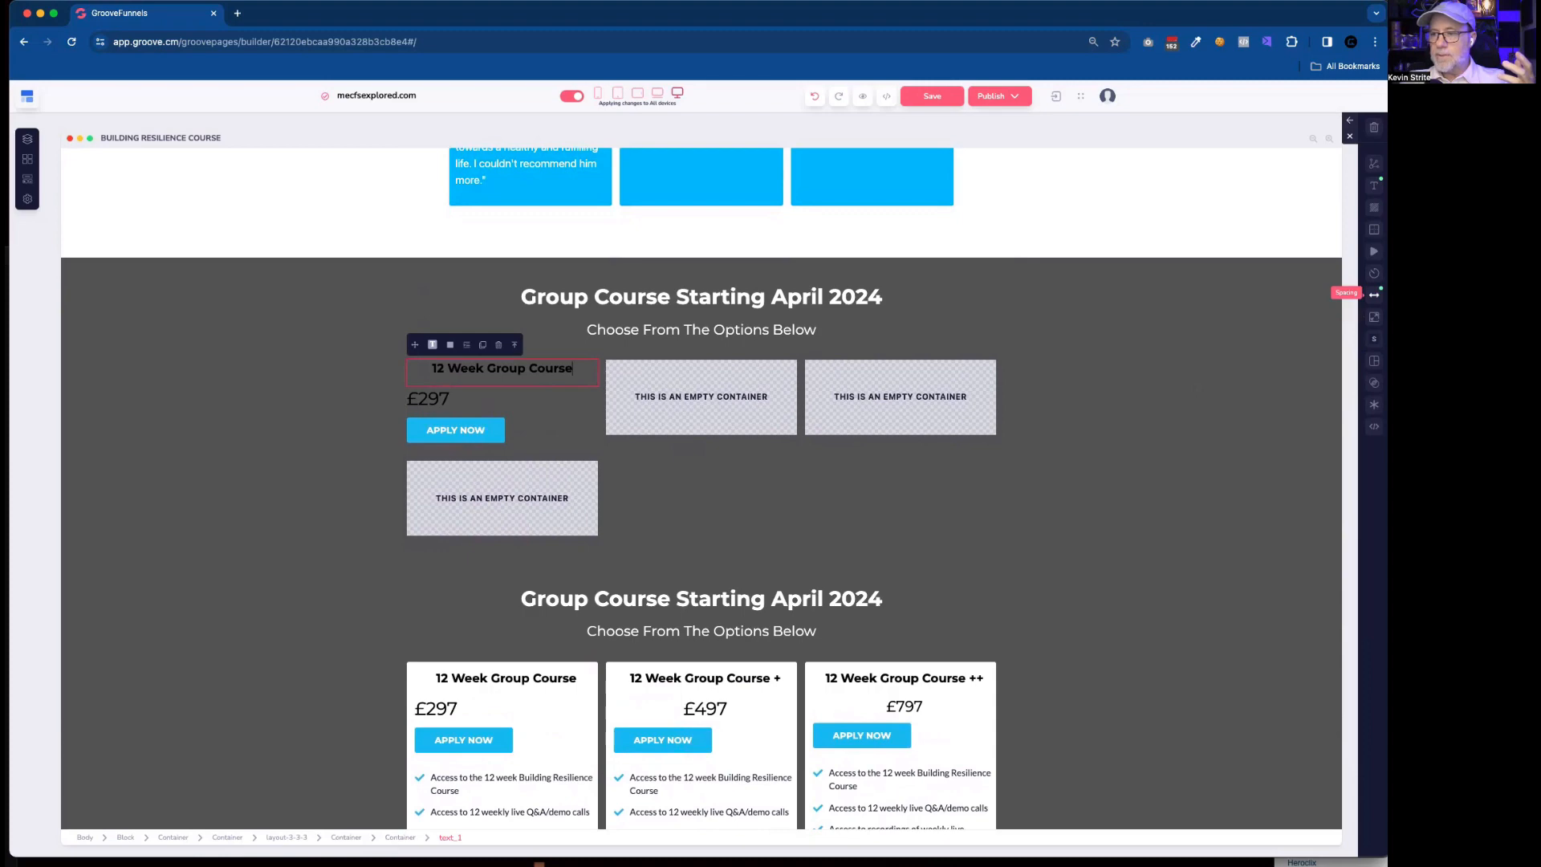
left_click(1375, 295)
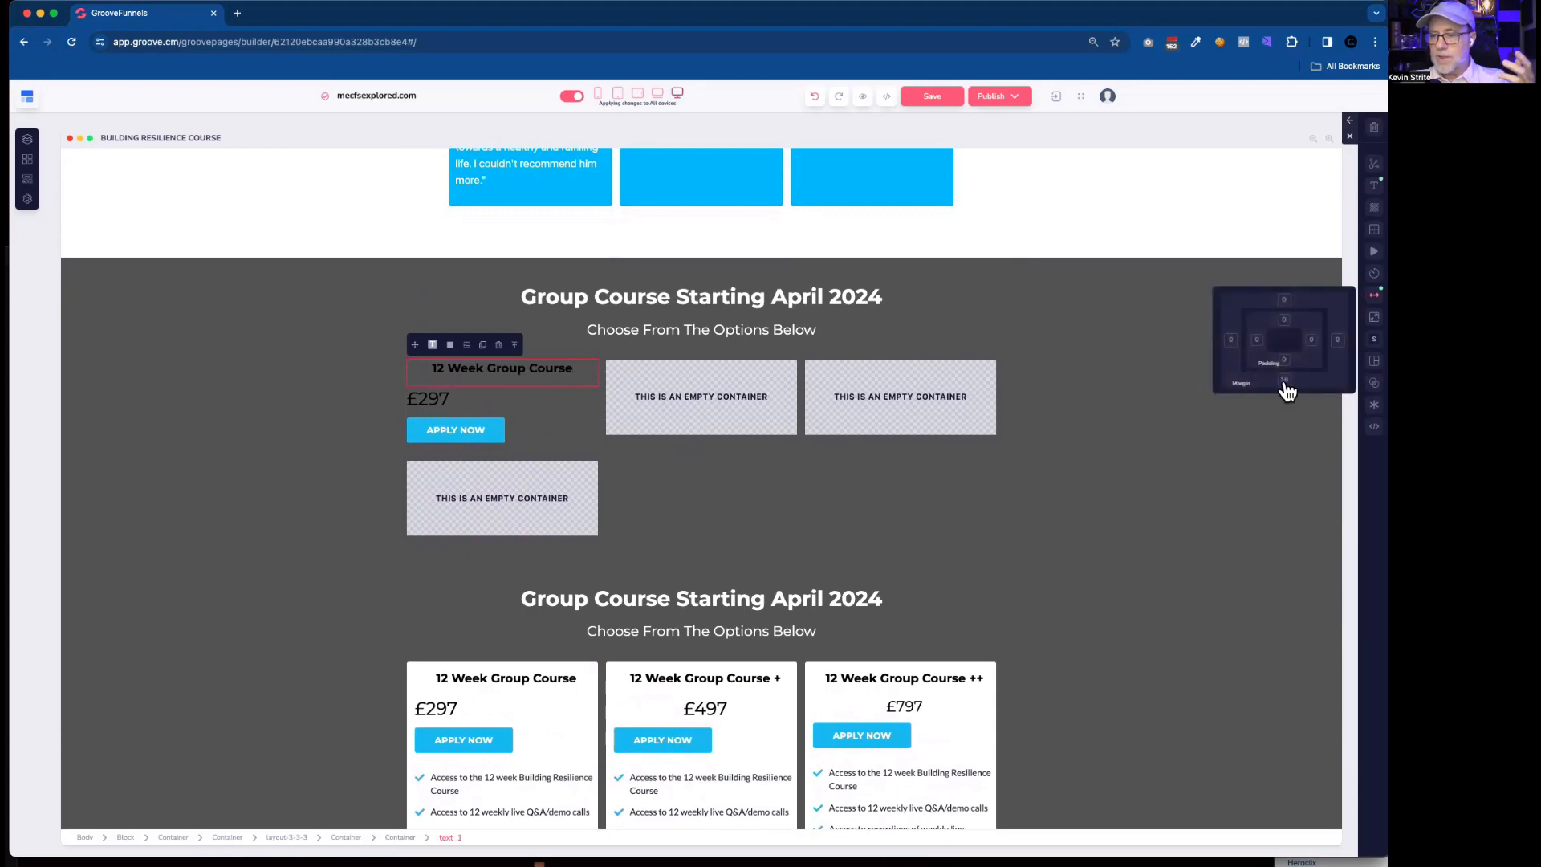
Set the bottom margin of the copied £297 price text to 10.
left_click(509, 398)
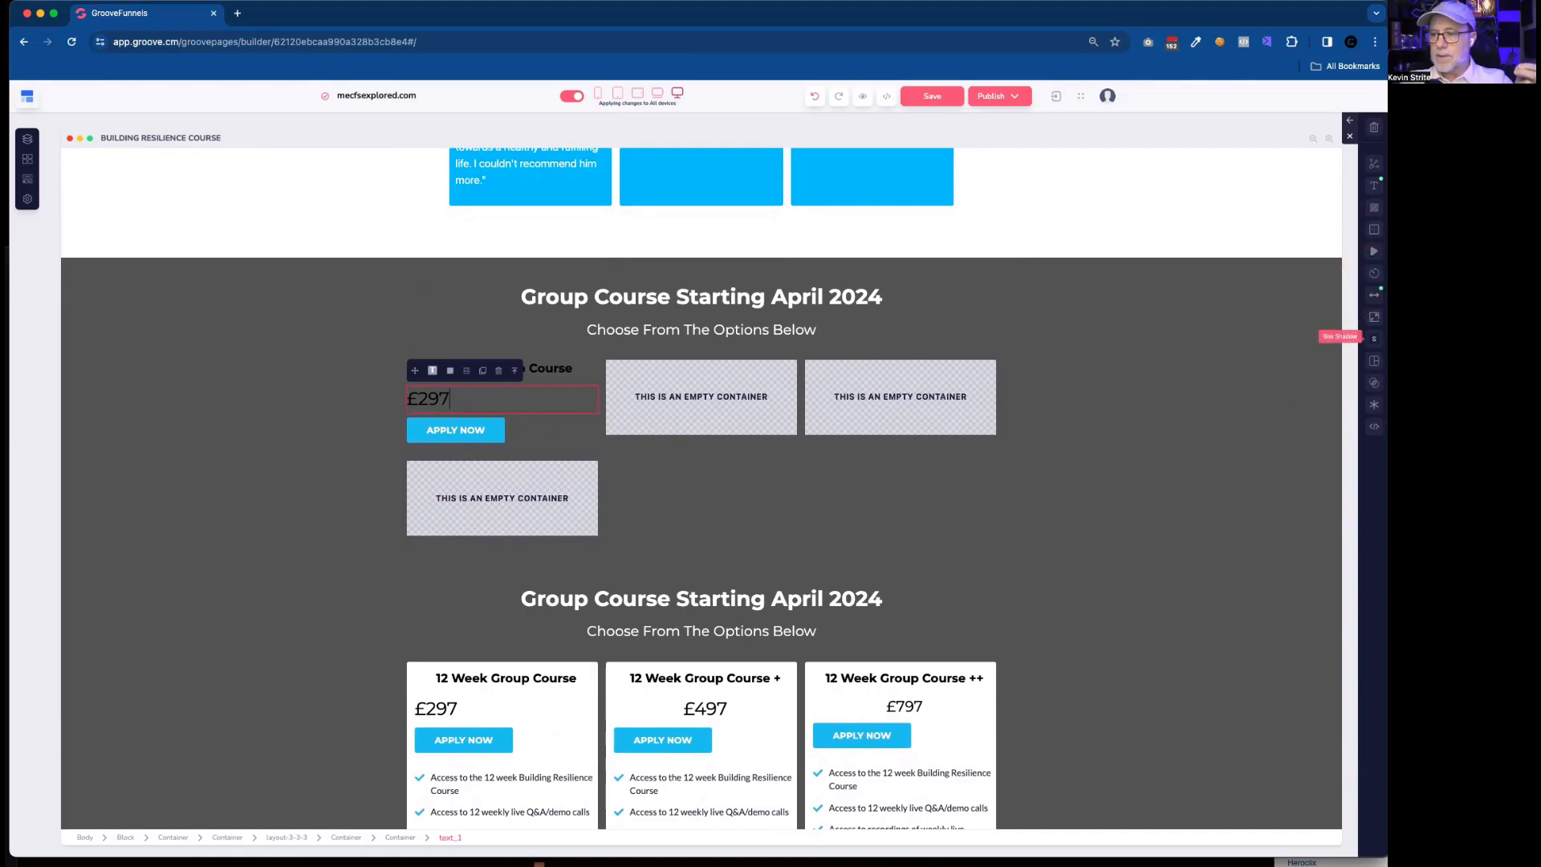
left_click(1375, 294)
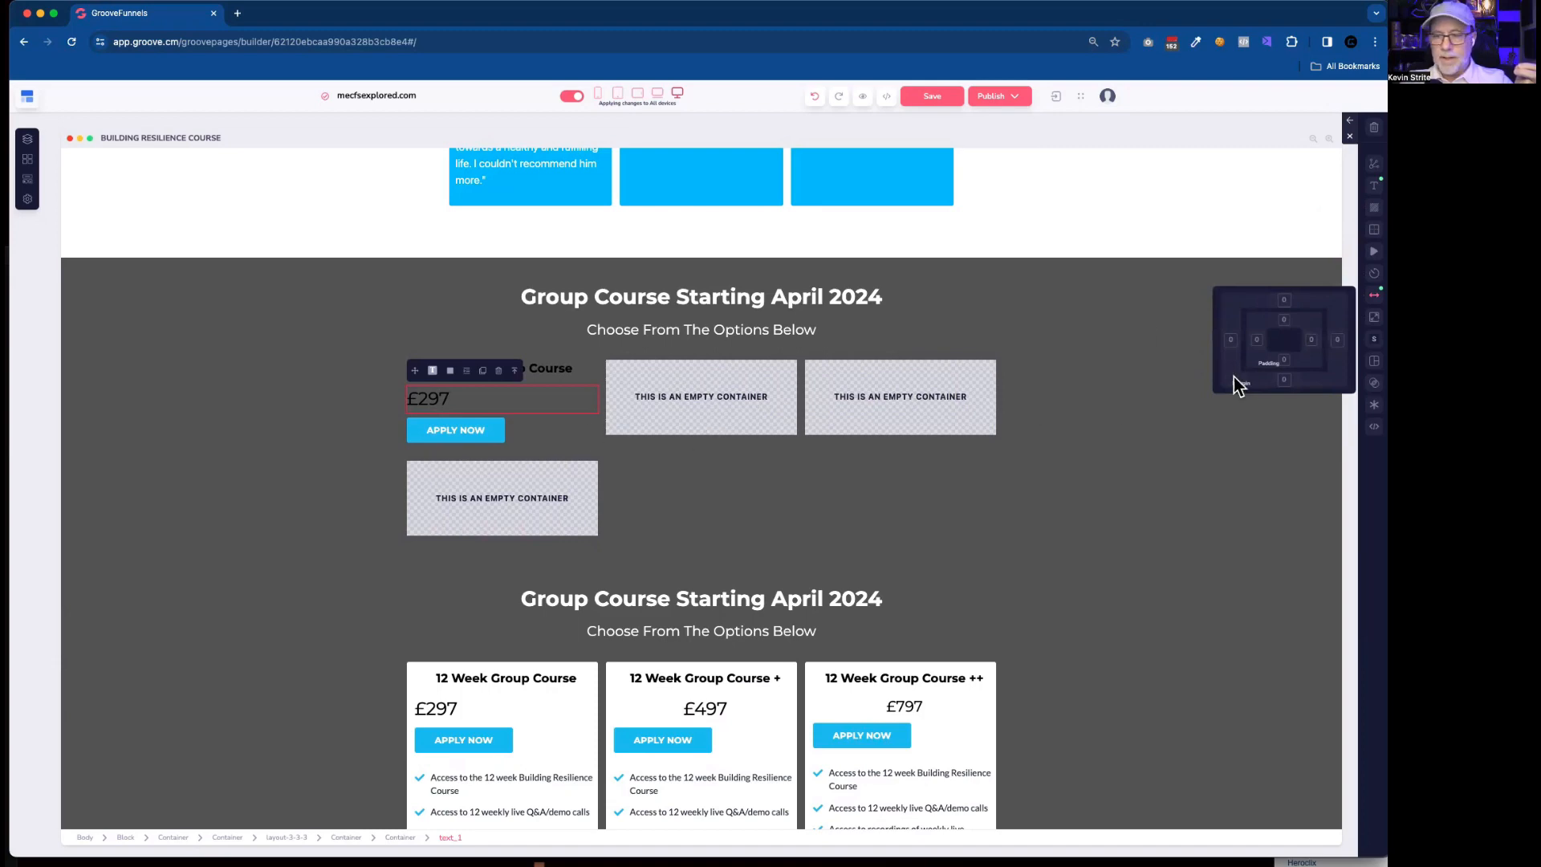
left_click(1284, 380)
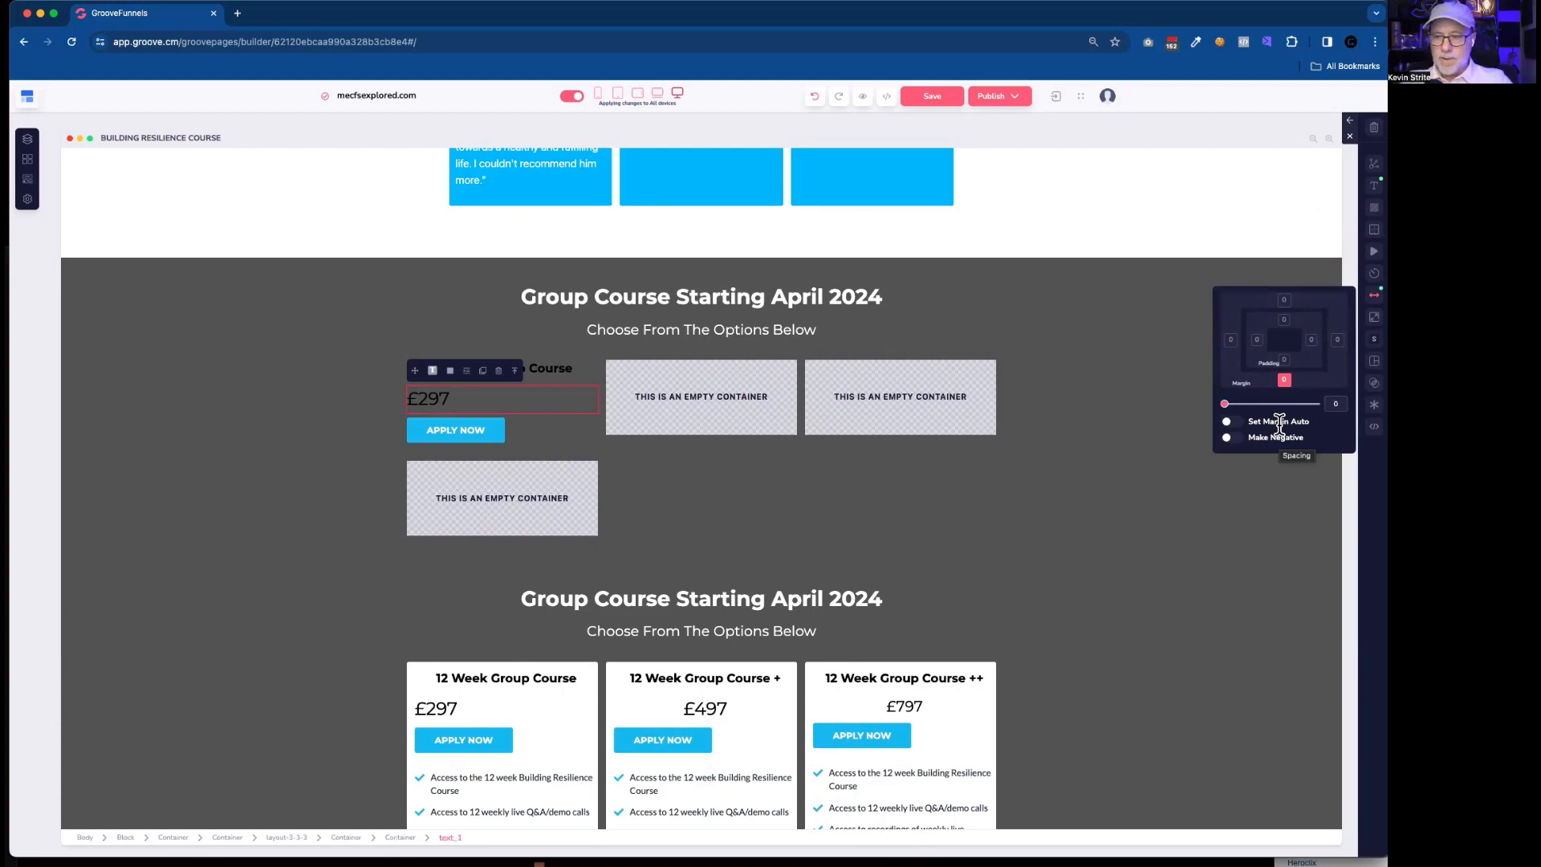
type("1")
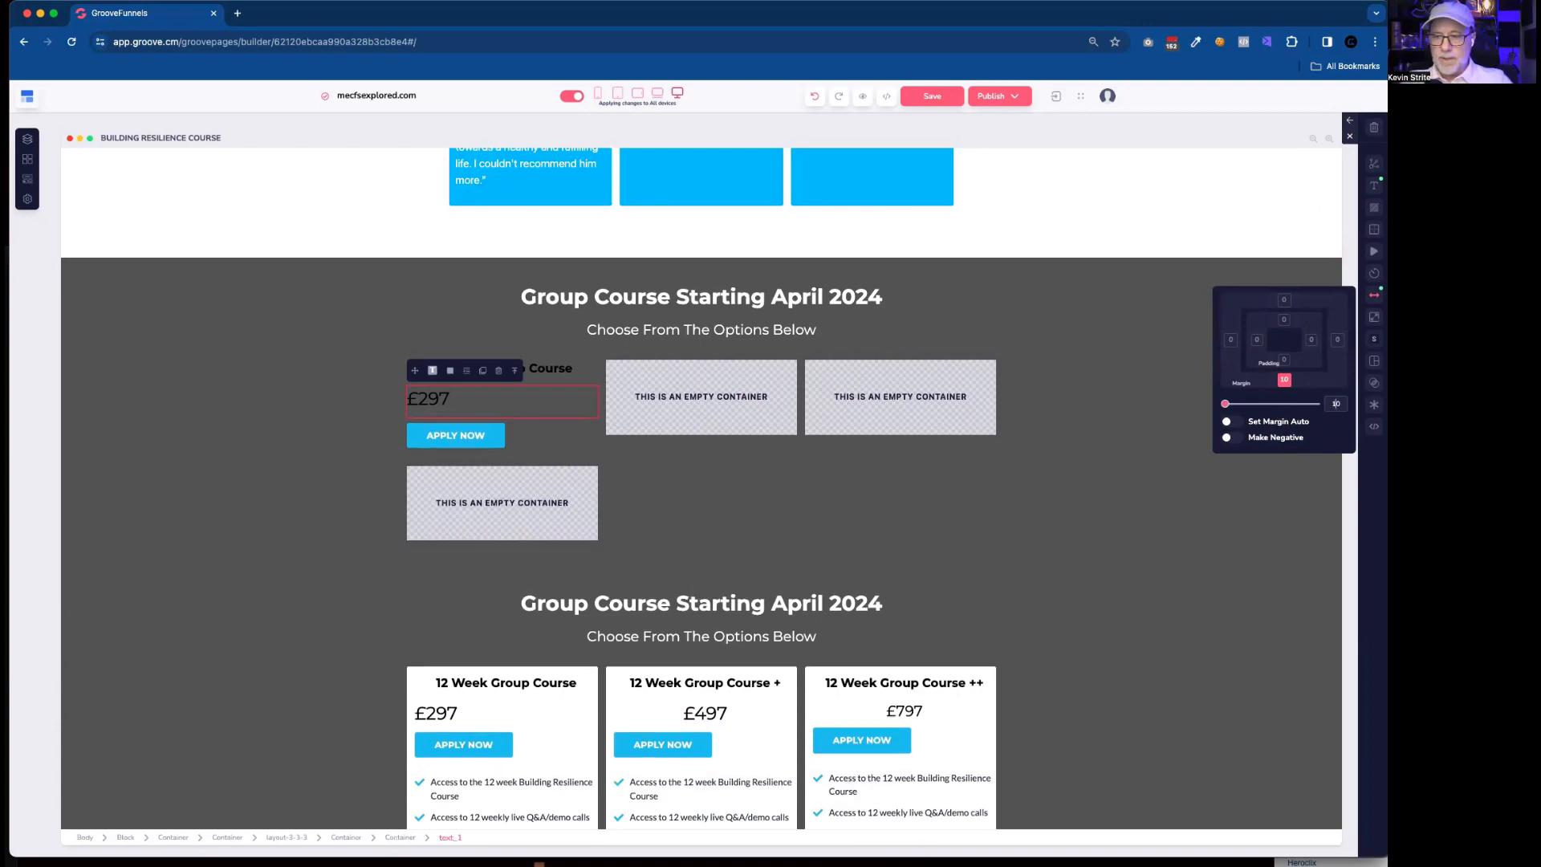
Set the top margin of the copied APPLY NOW button to 0.
left_click(536, 435)
left_click(493, 441)
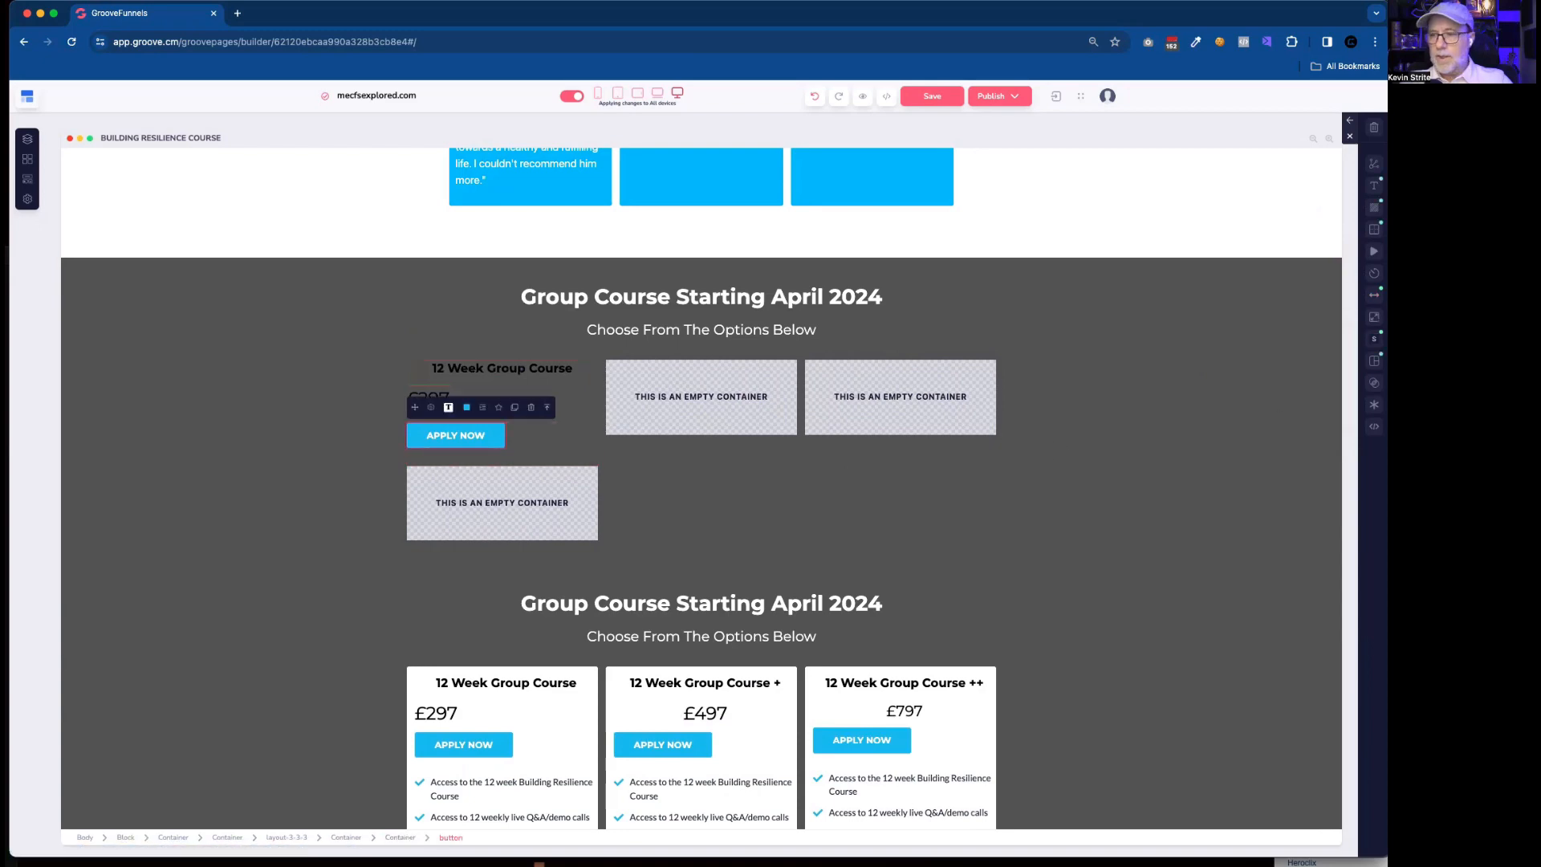
left_click(1374, 294)
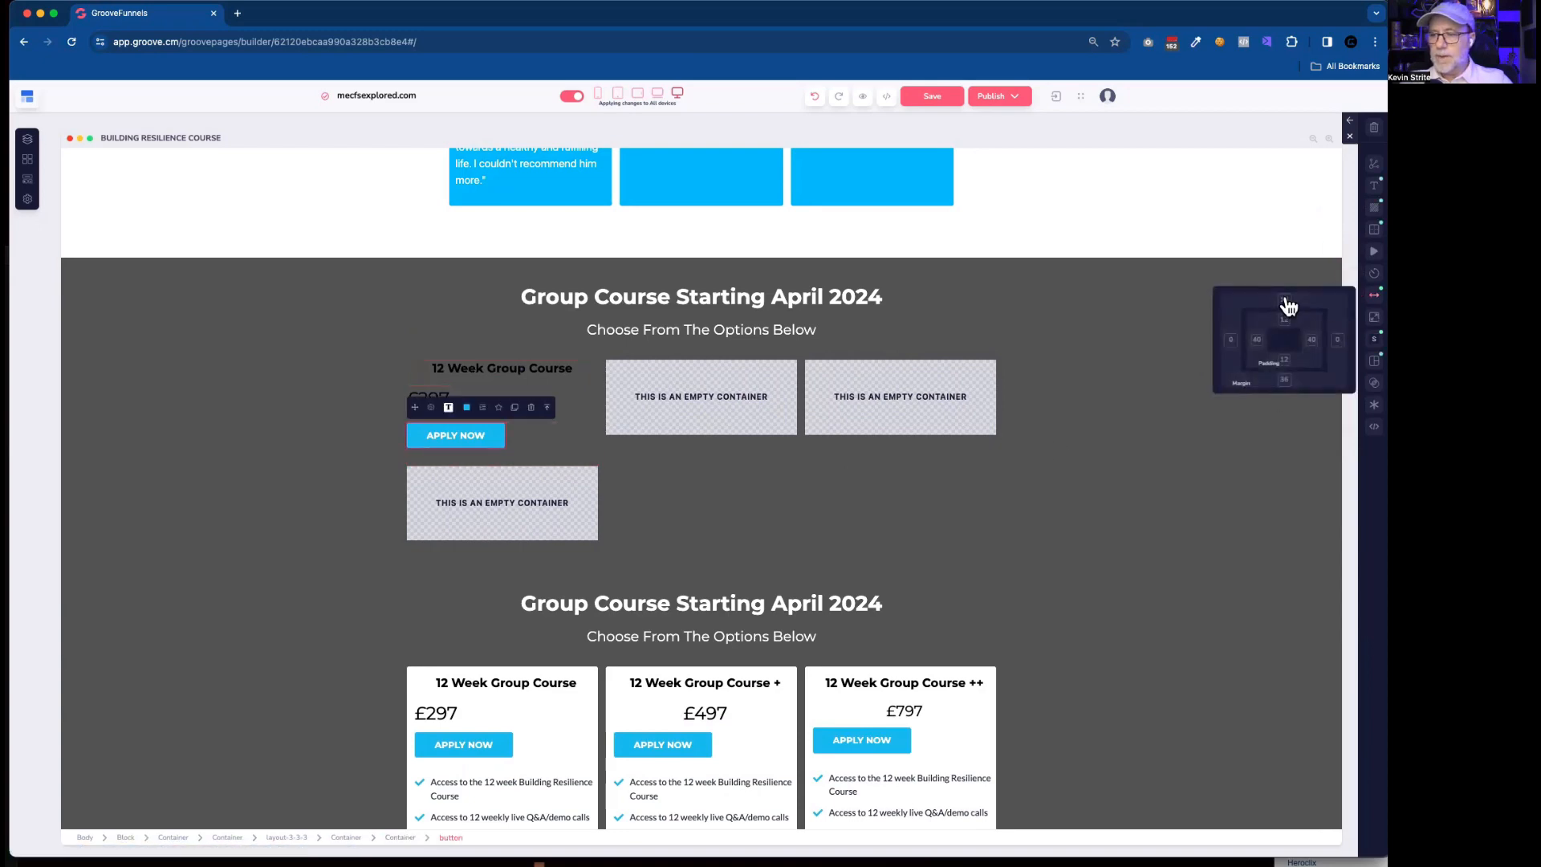
left_click(1284, 300)
left_click_drag(1227, 406, 1201, 413)
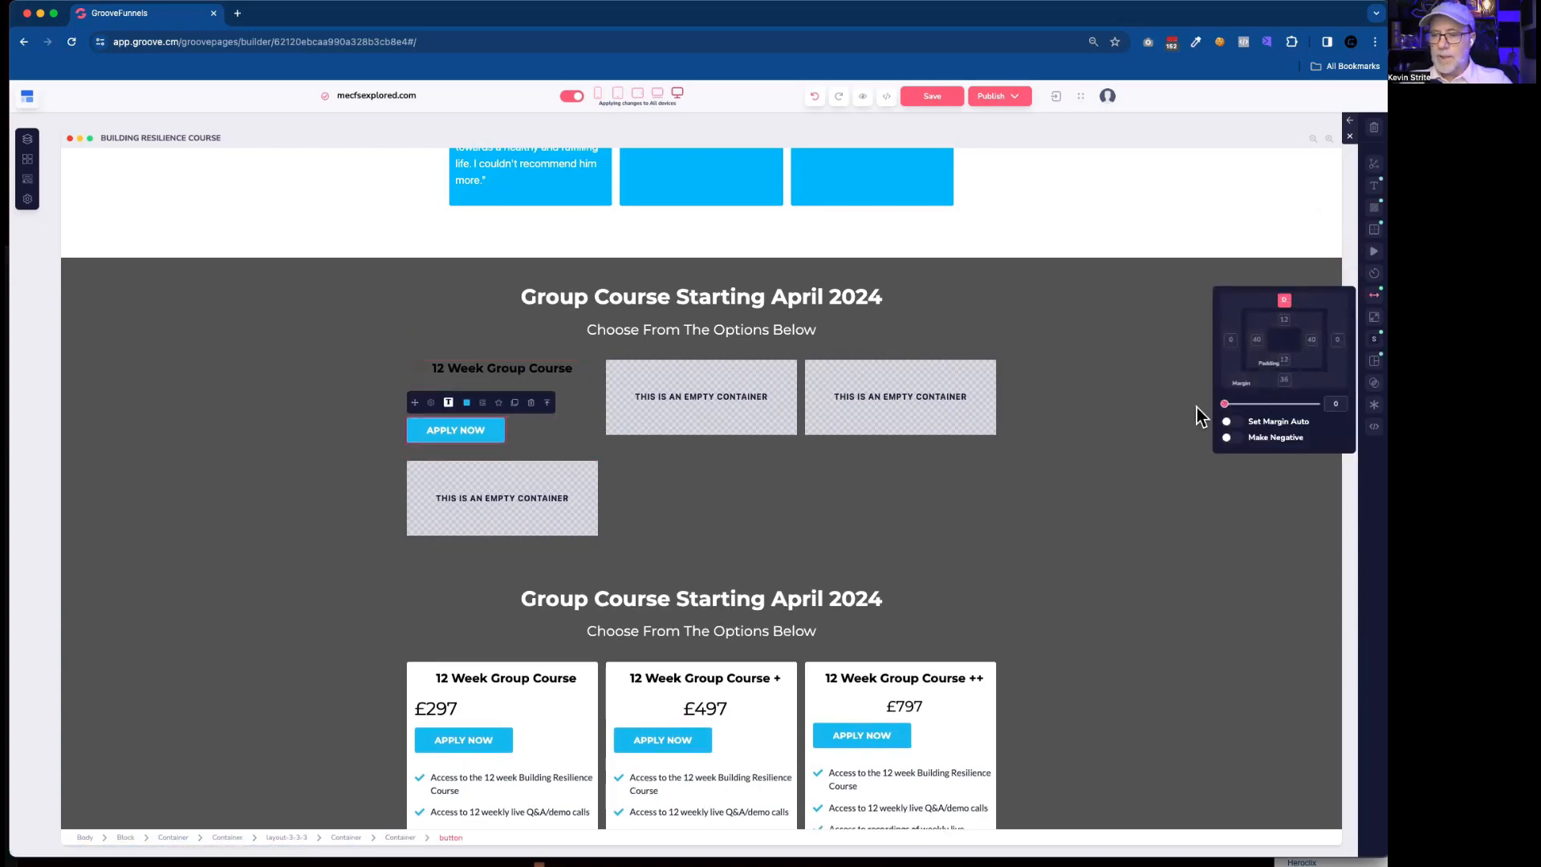
Set the container holding the copied heading, £297 price and APPLY NOW button to vertical direction with centred secondary alignment.
left_click(580, 432)
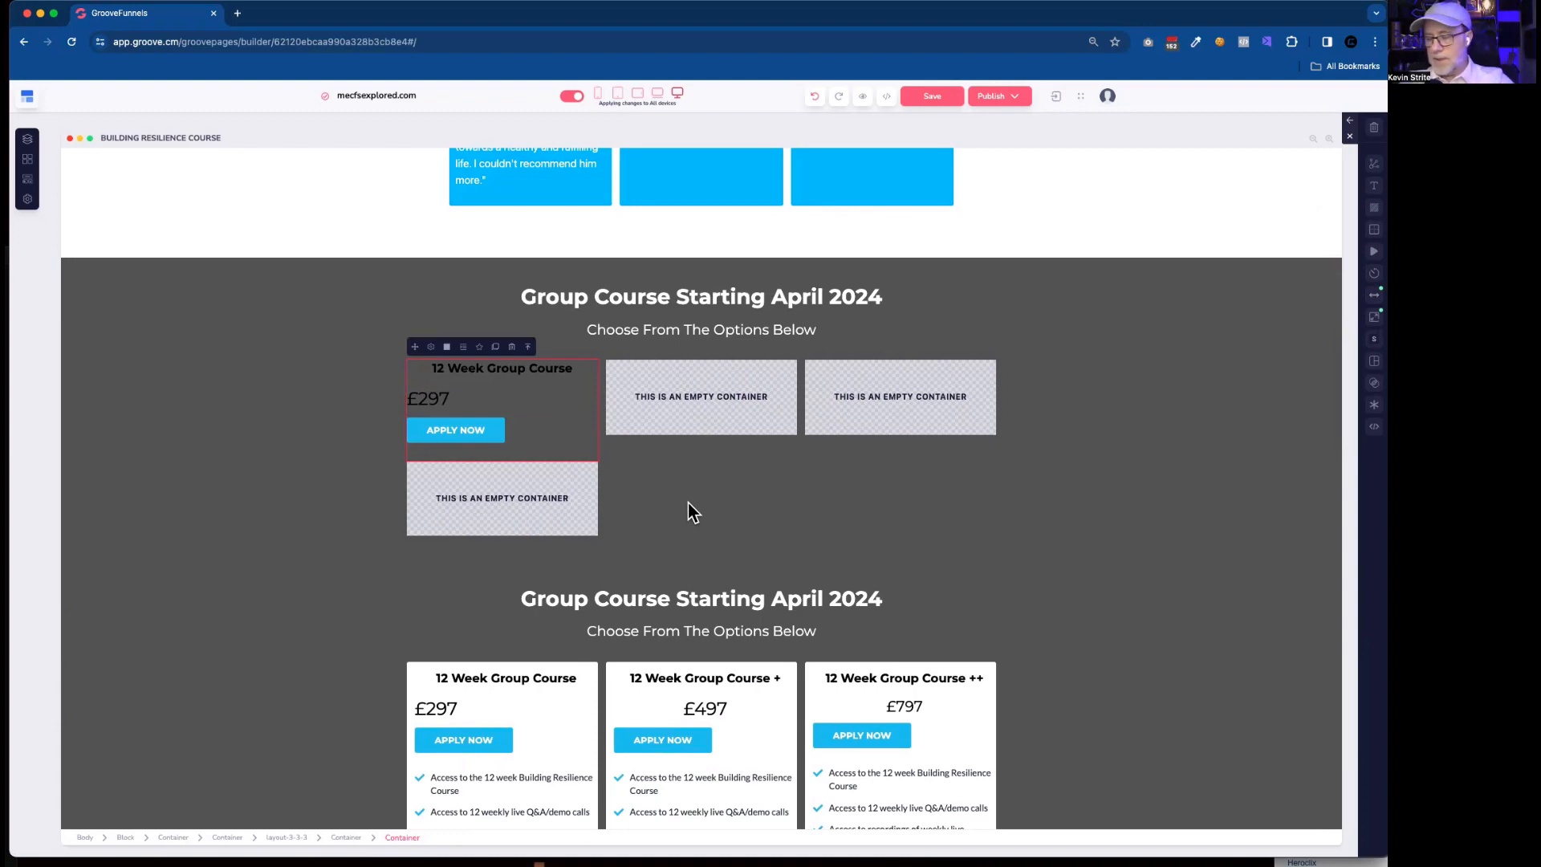
left_click(536, 372)
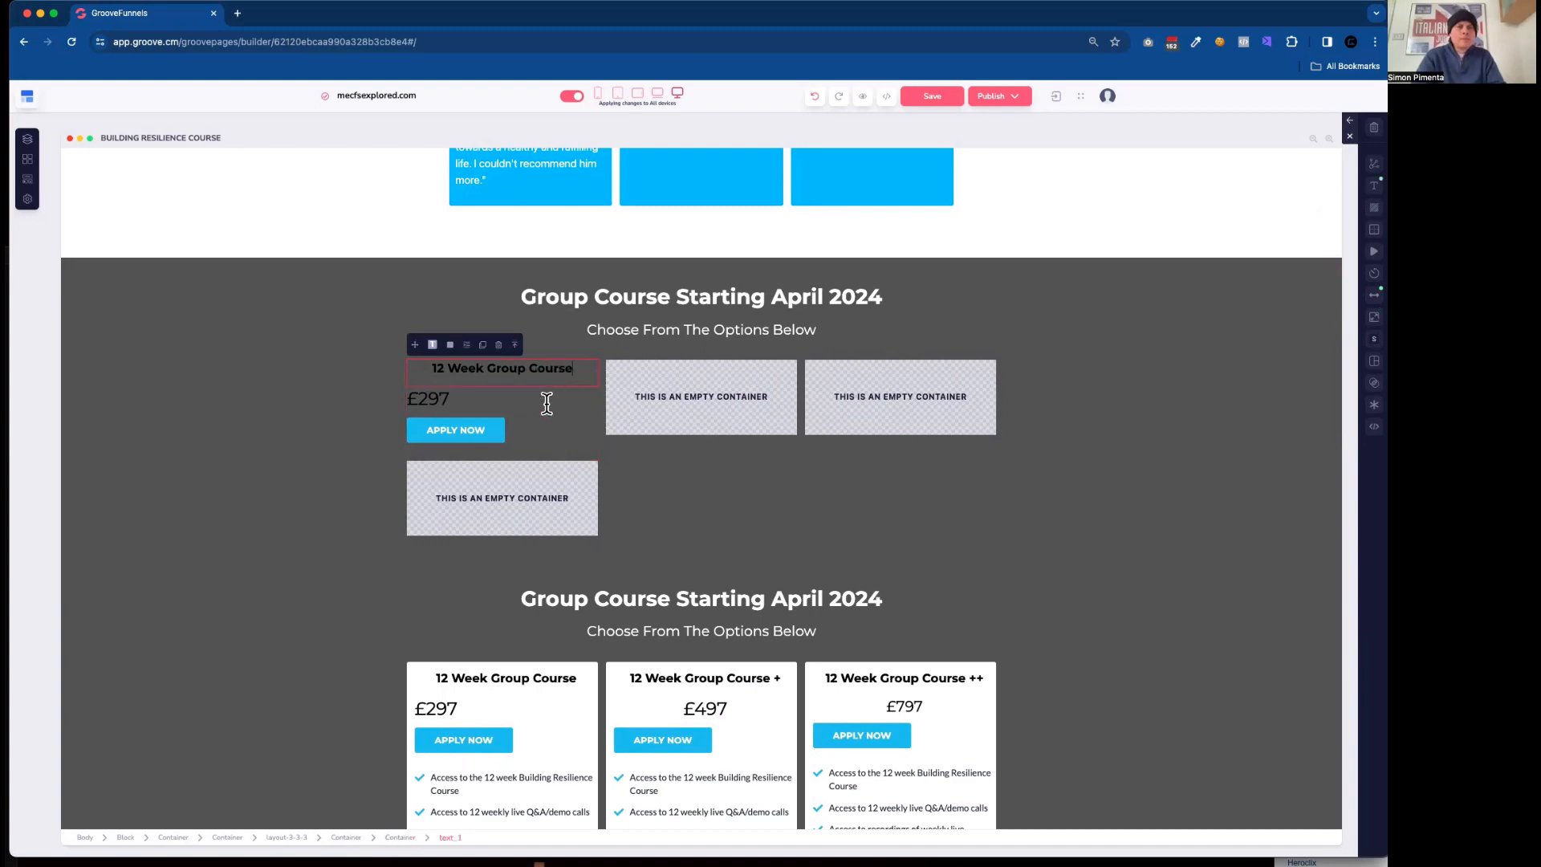
left_click(400, 837)
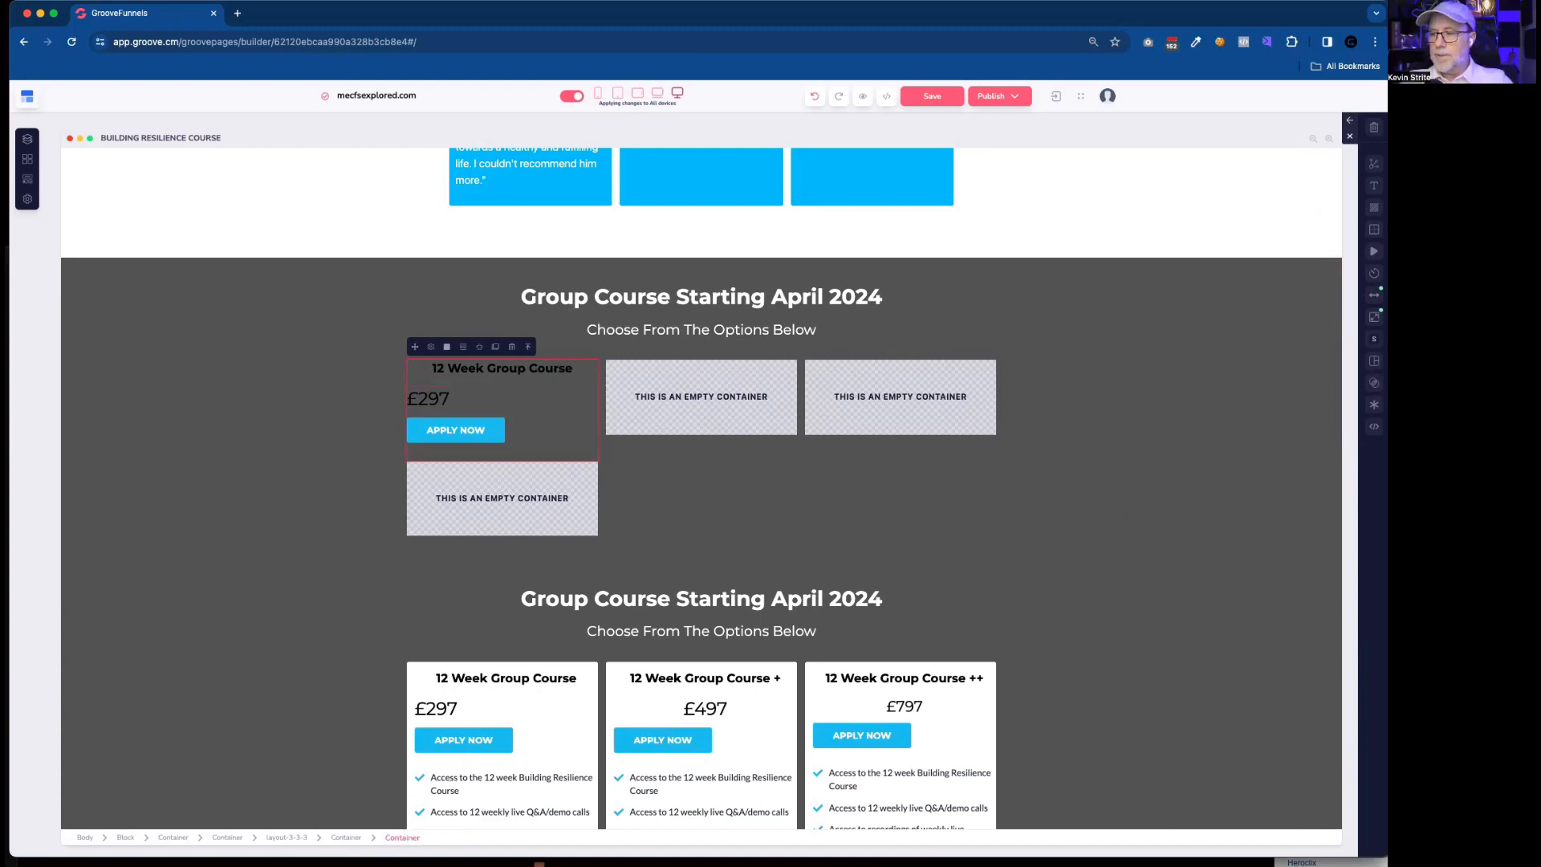
left_click(1374, 361)
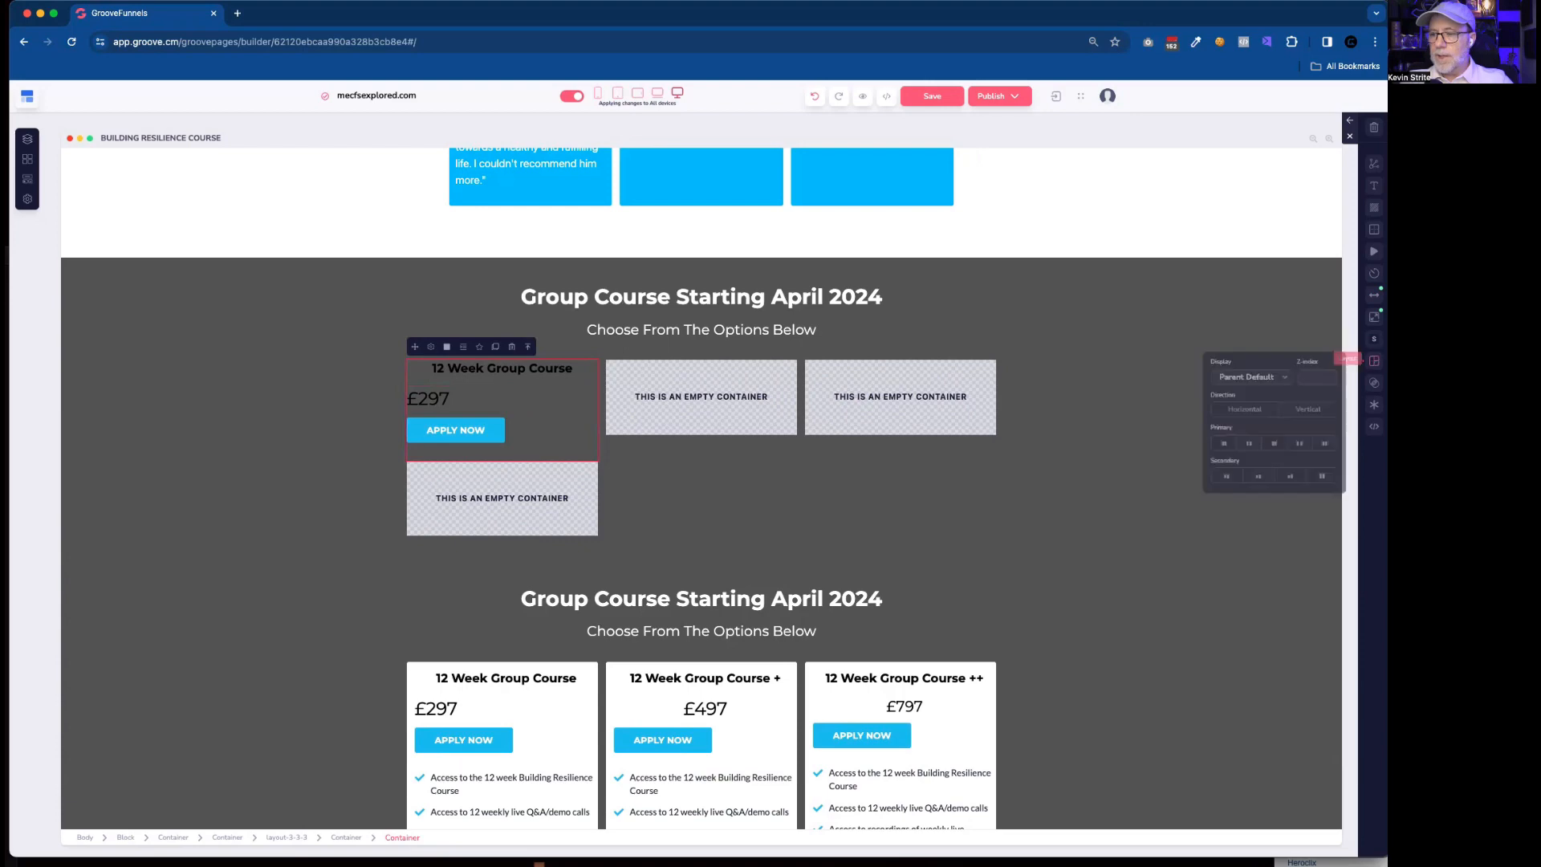
left_click(1318, 409)
left_click(1270, 478)
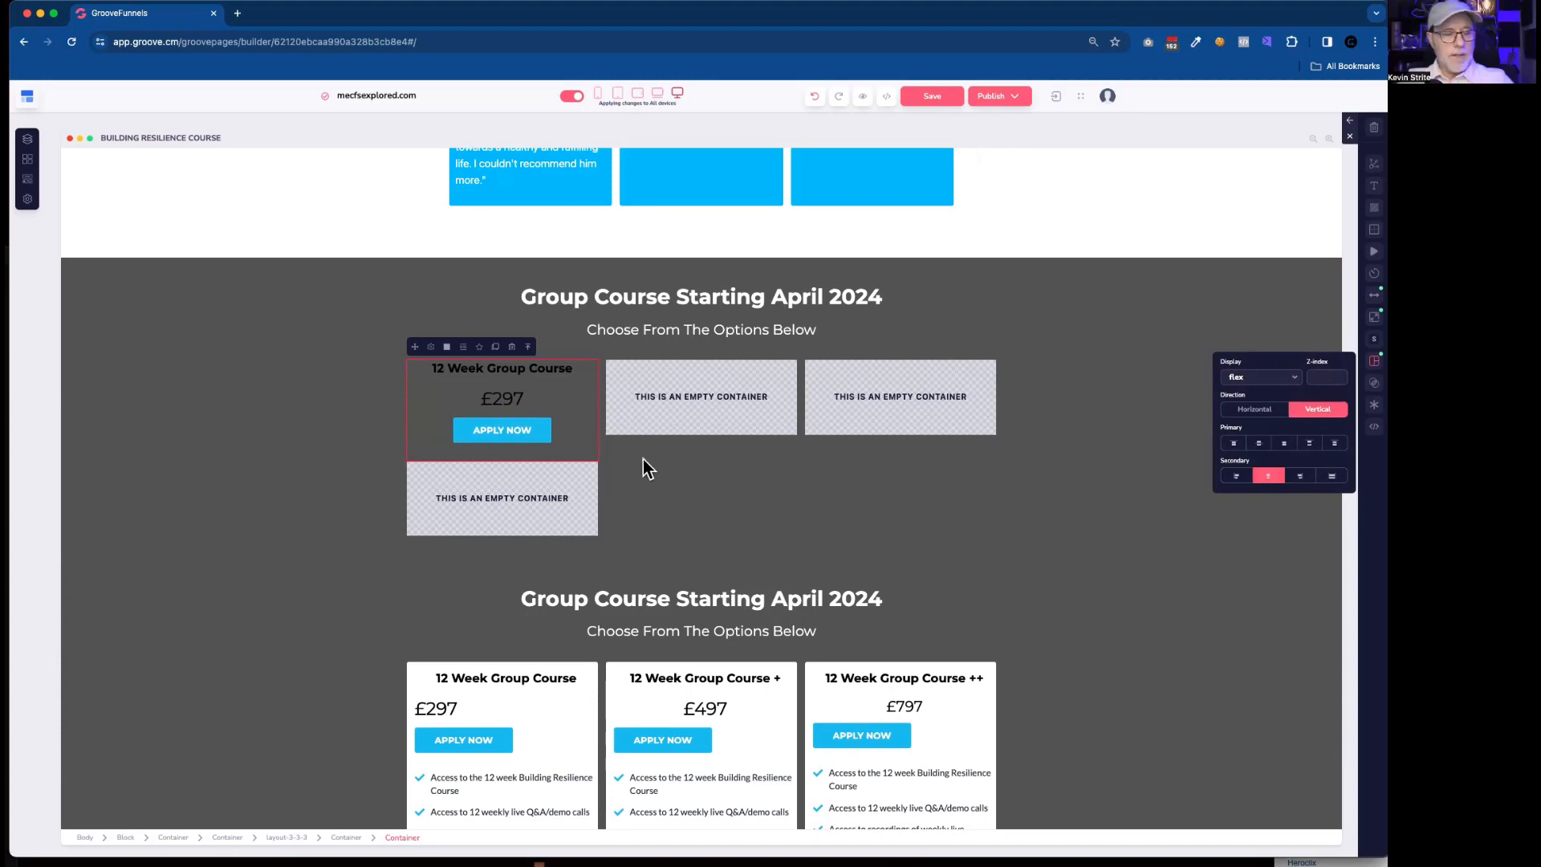
Duplicate the first card's "Access to the 12 week Building Resilience Course" list item and move the copy into the empty container beneath the copied button.
scroll(542, 686, "down", 1)
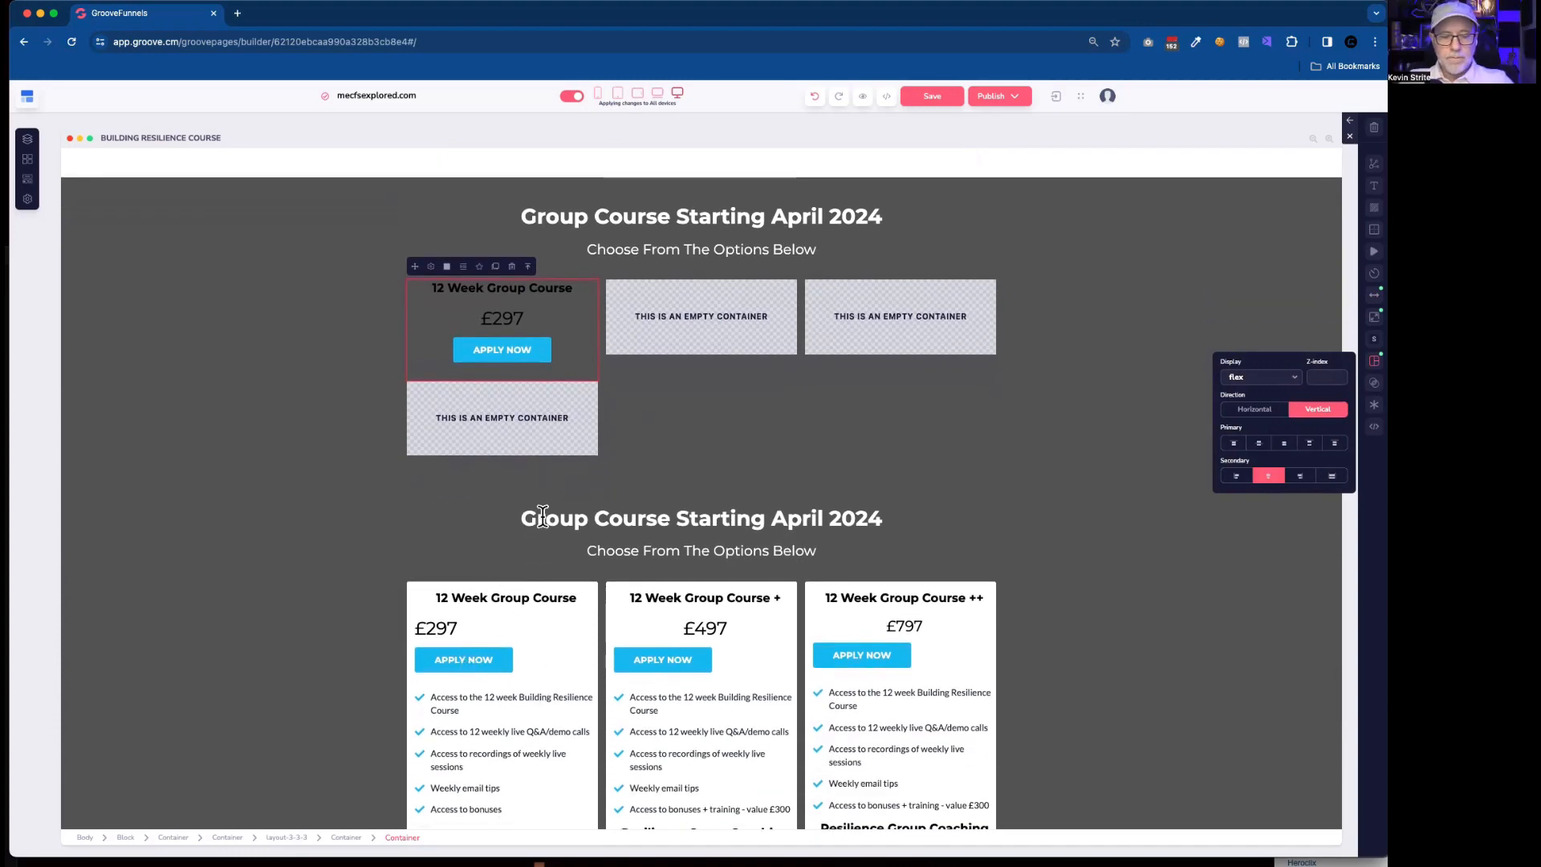
scroll(538, 518, "down", 2)
left_click(516, 580)
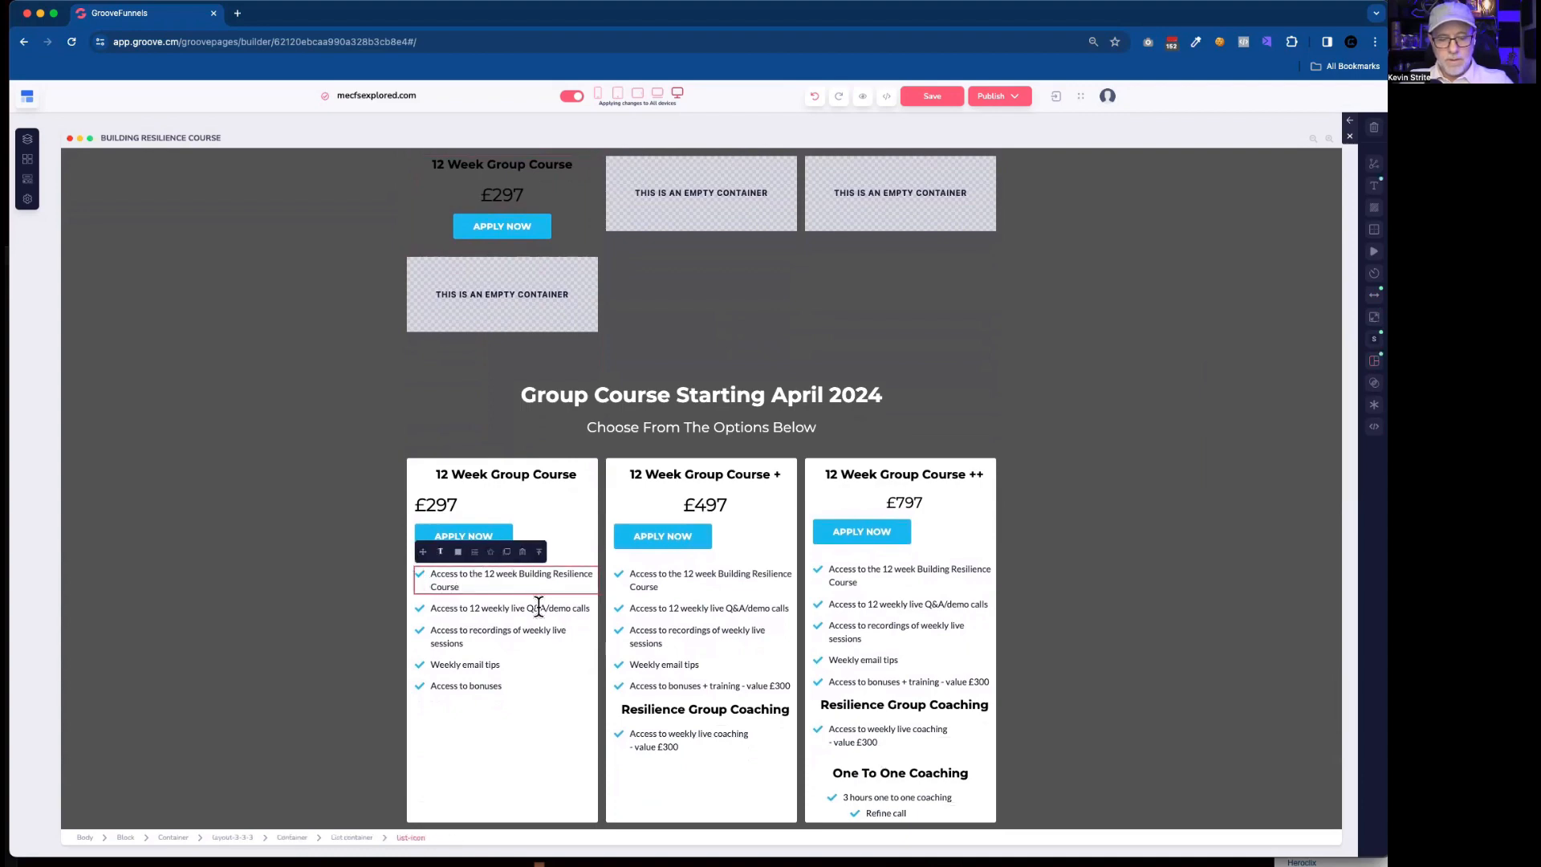
left_click(508, 277)
left_click(527, 244)
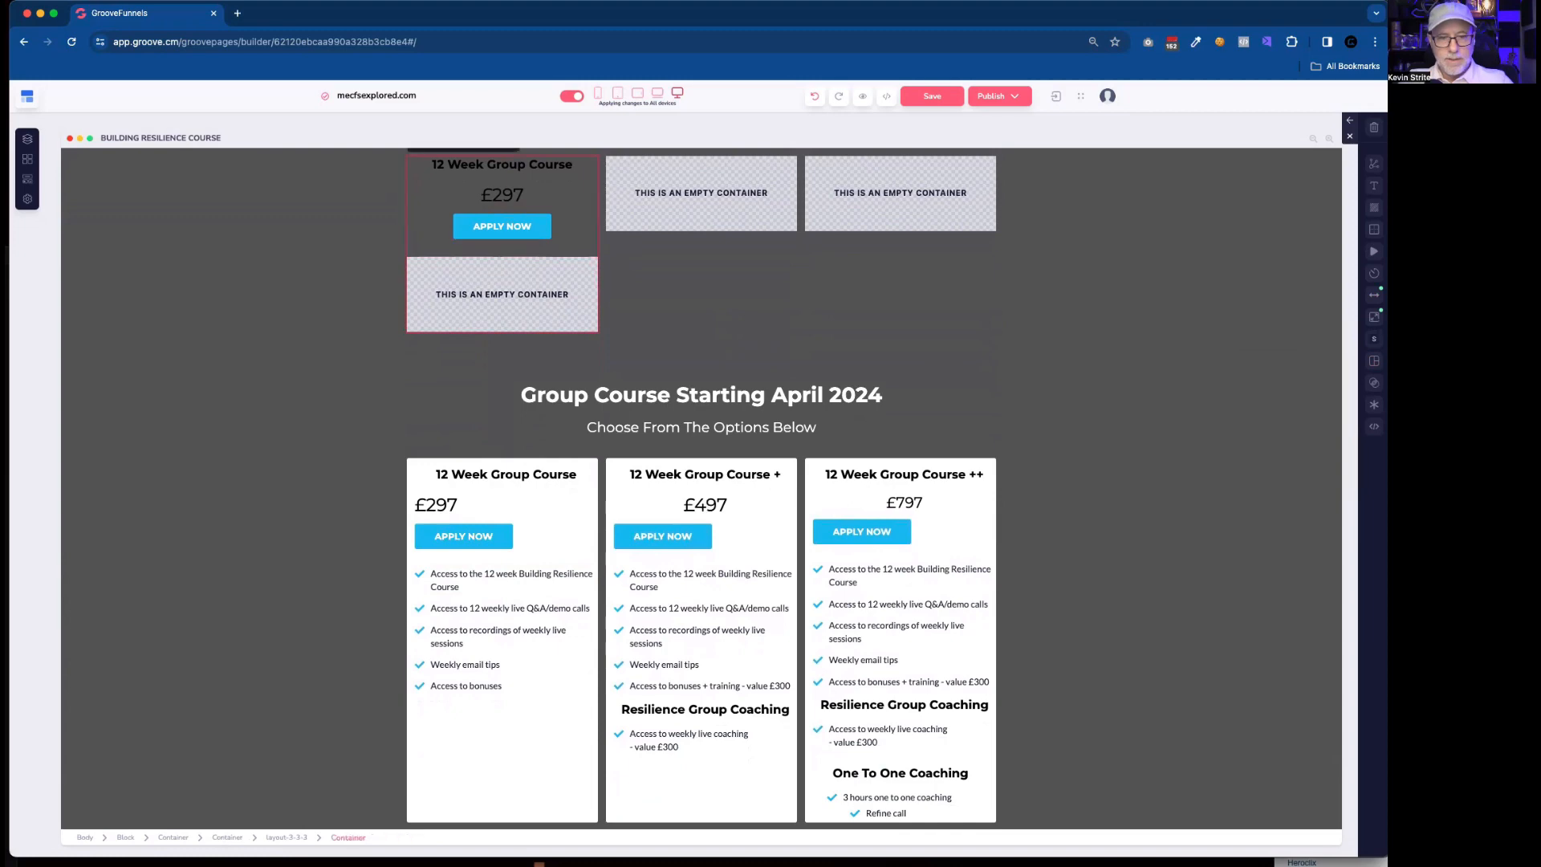
left_click(544, 576)
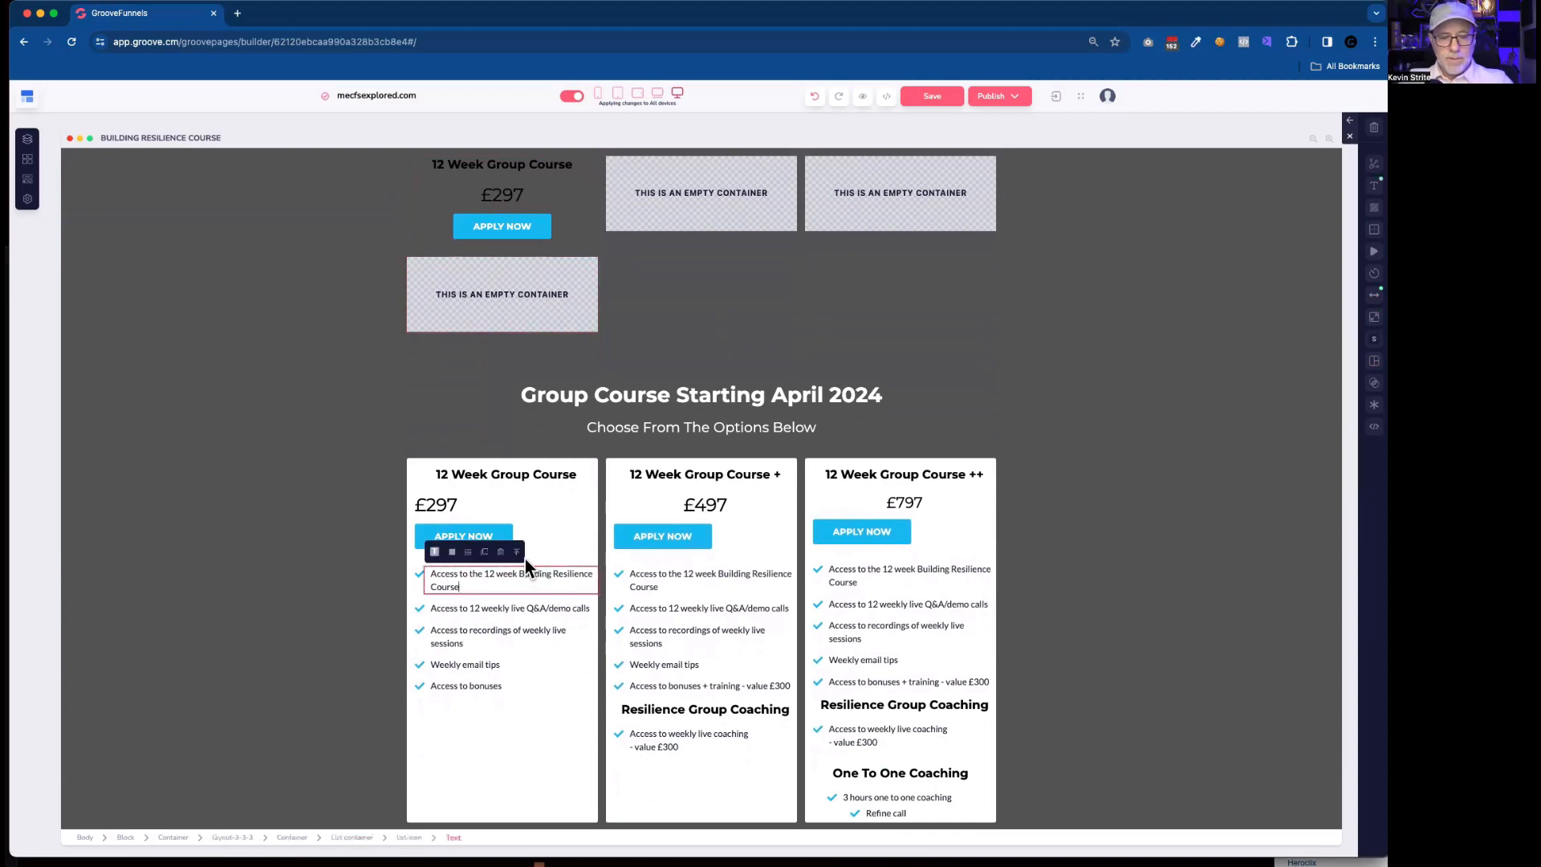
left_click(517, 553)
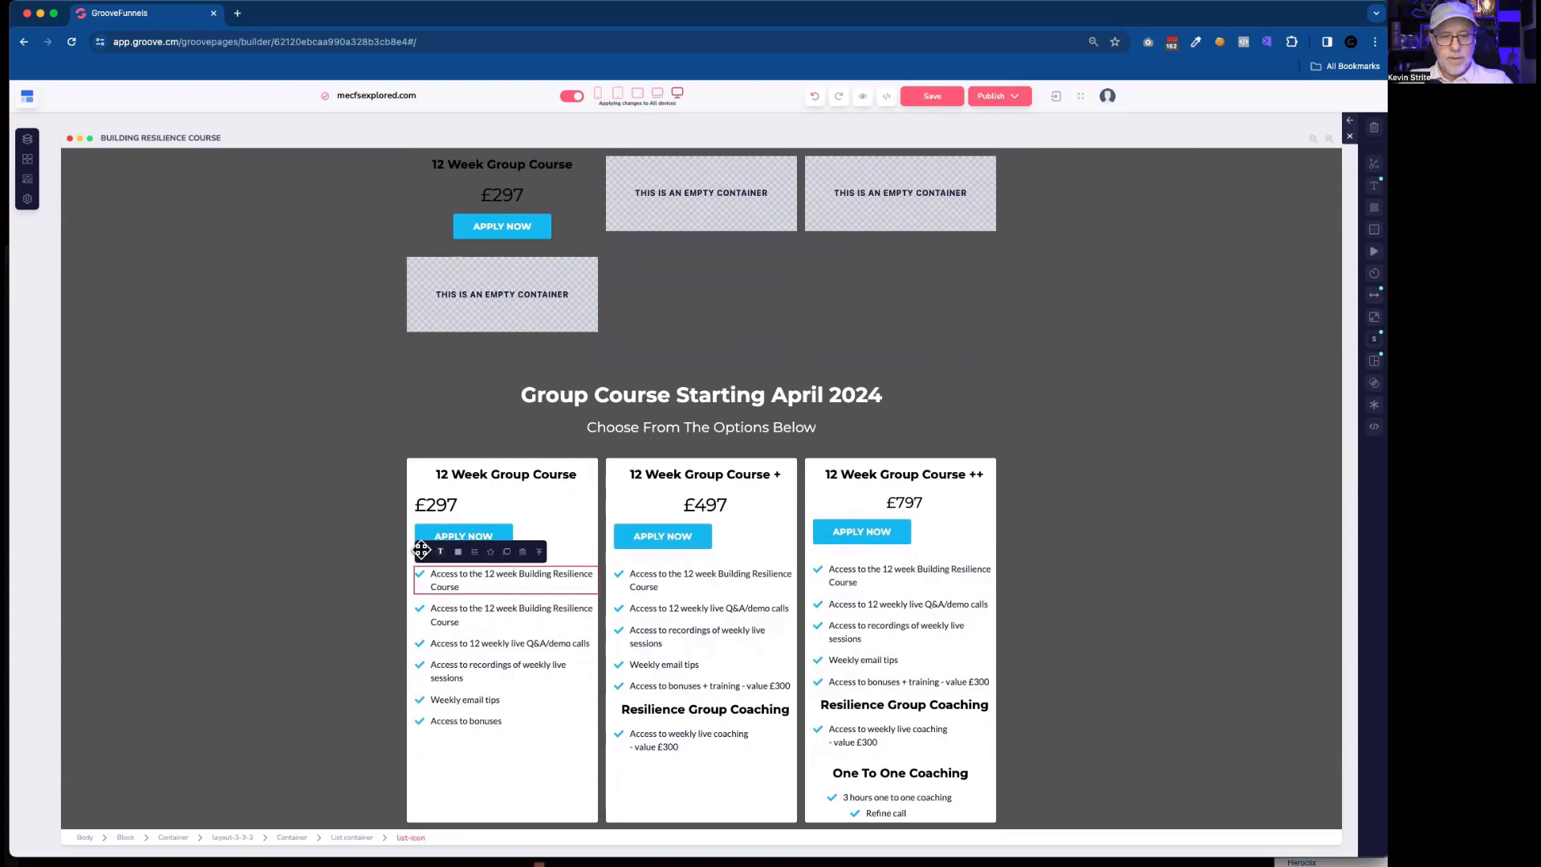
left_click_drag(423, 552, 570, 288)
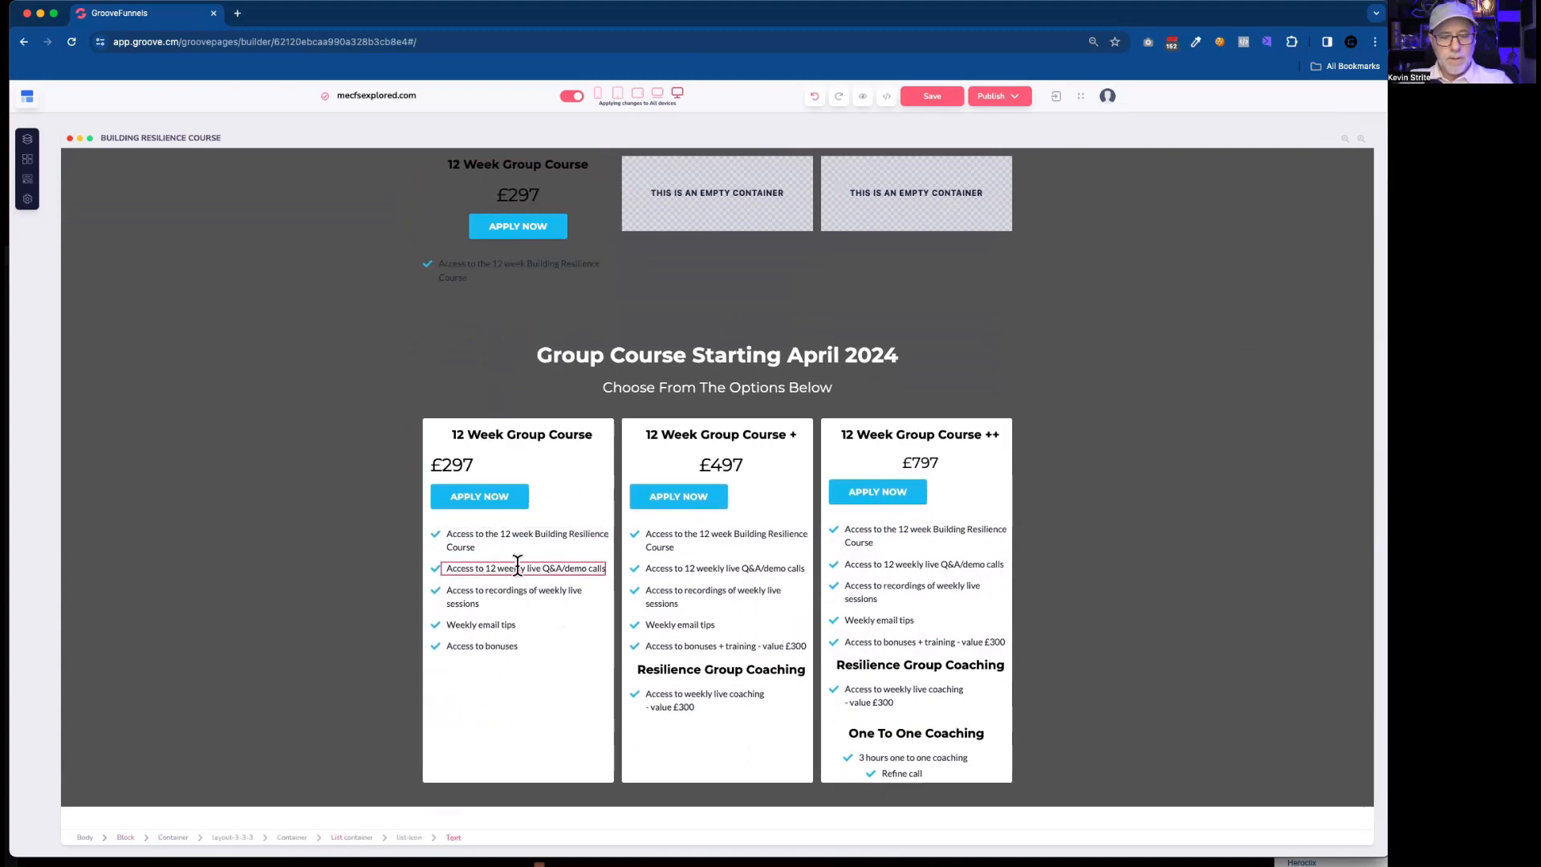
Duplicate the first card's "Access to 12 weekly live Q&A/demo calls" list item and place the copy beneath the copied course item.
left_click(519, 564)
left_click(518, 547)
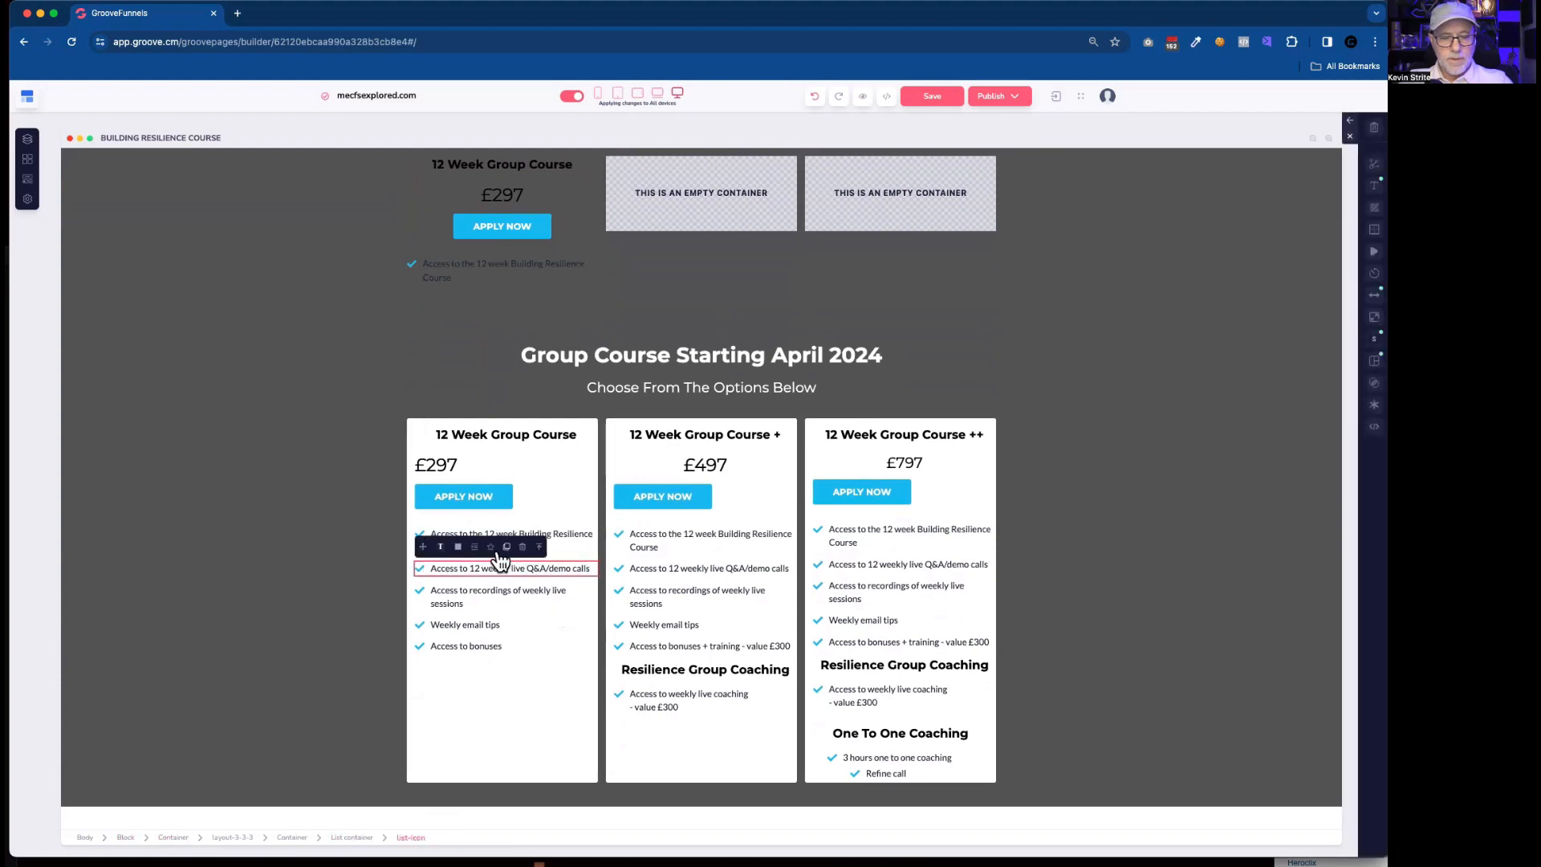
left_click(507, 548)
left_click_drag(420, 546, 475, 287)
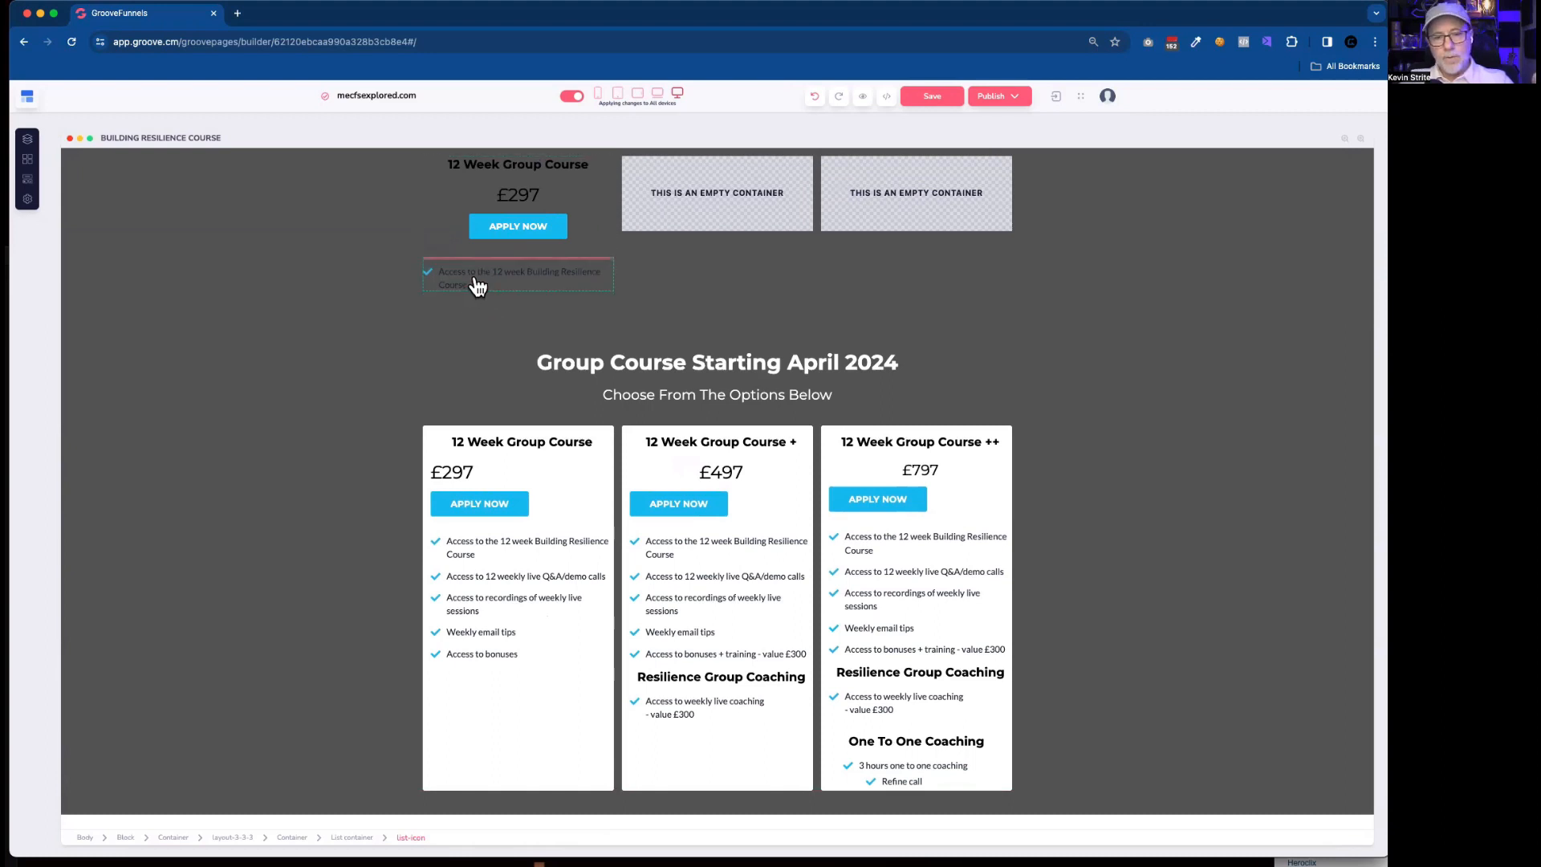
left_click_drag(477, 285, 479, 306)
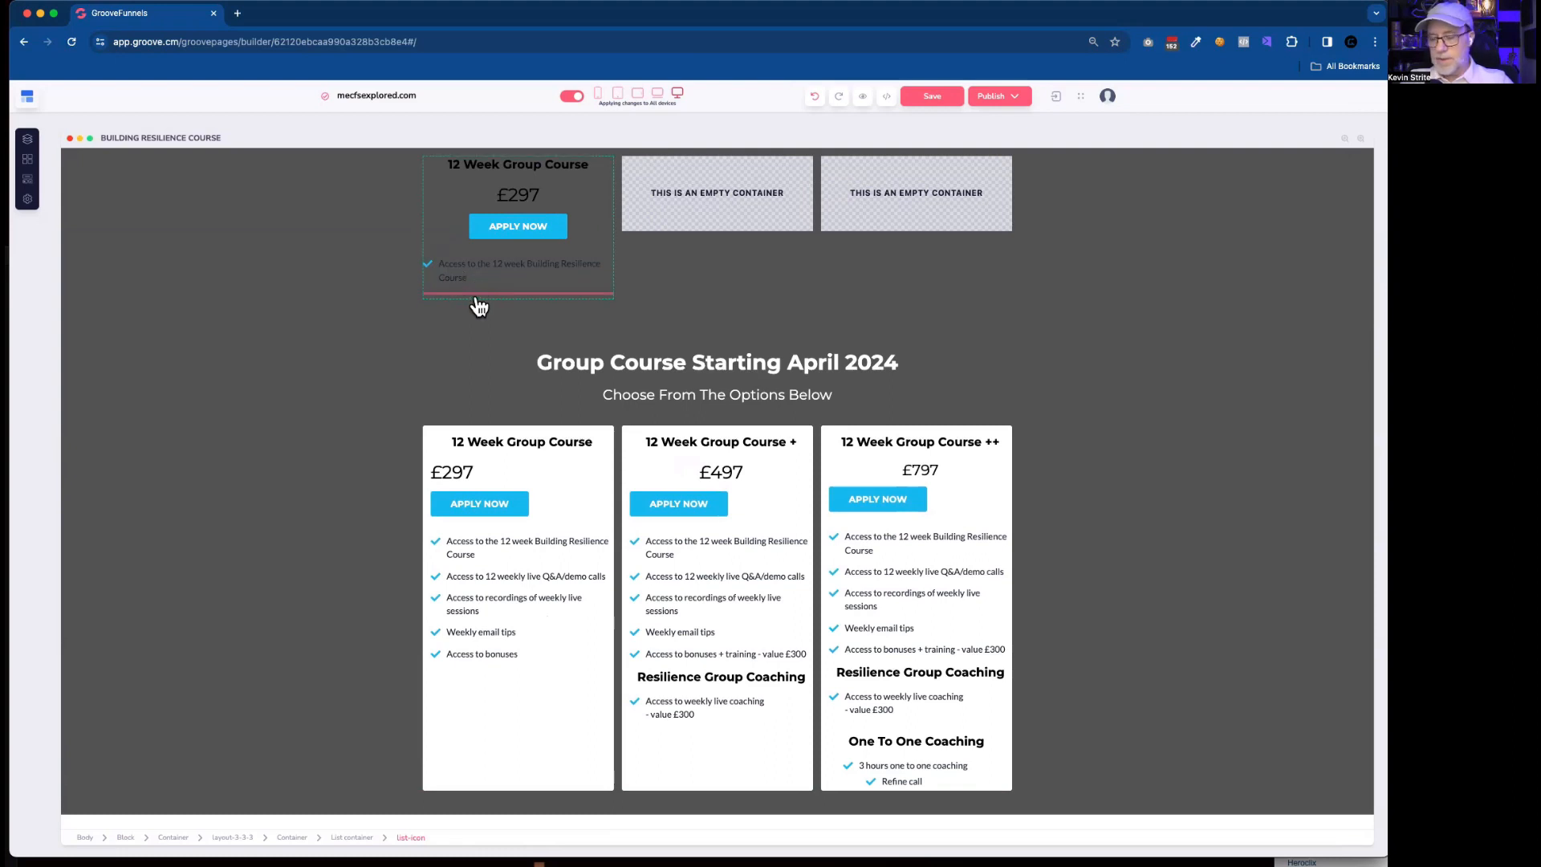
mouse_move(480, 301)
left_mouse_down()
mouse_move(480, 257)
mouse_move(480, 299)
mouse_move(434, 269)
mouse_move(452, 291)
mouse_move(493, 294)
left_mouse_up()
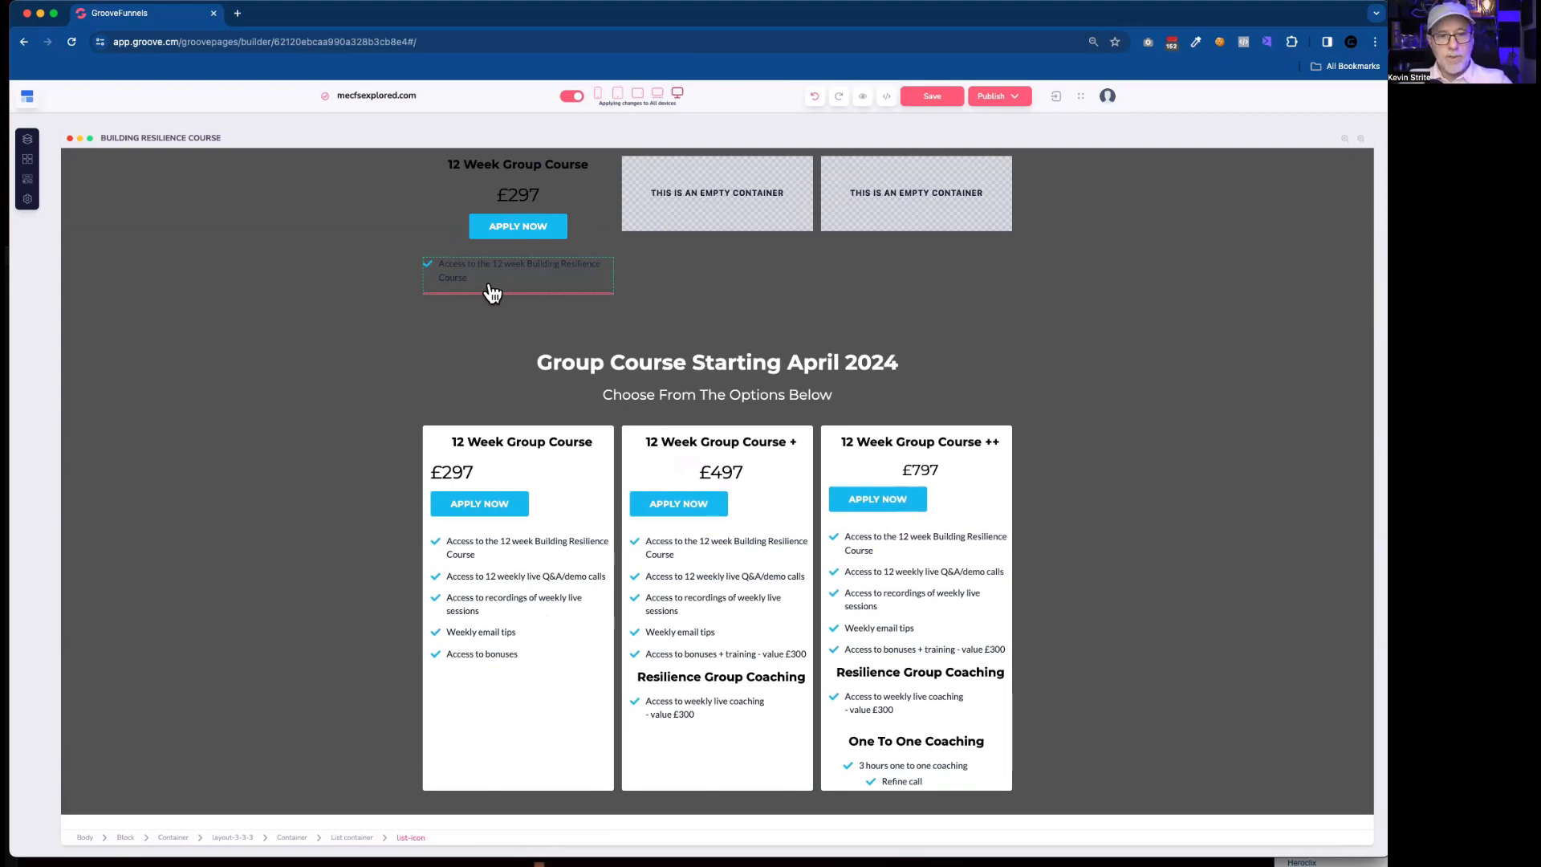
left_click_drag(492, 291, 491, 286)
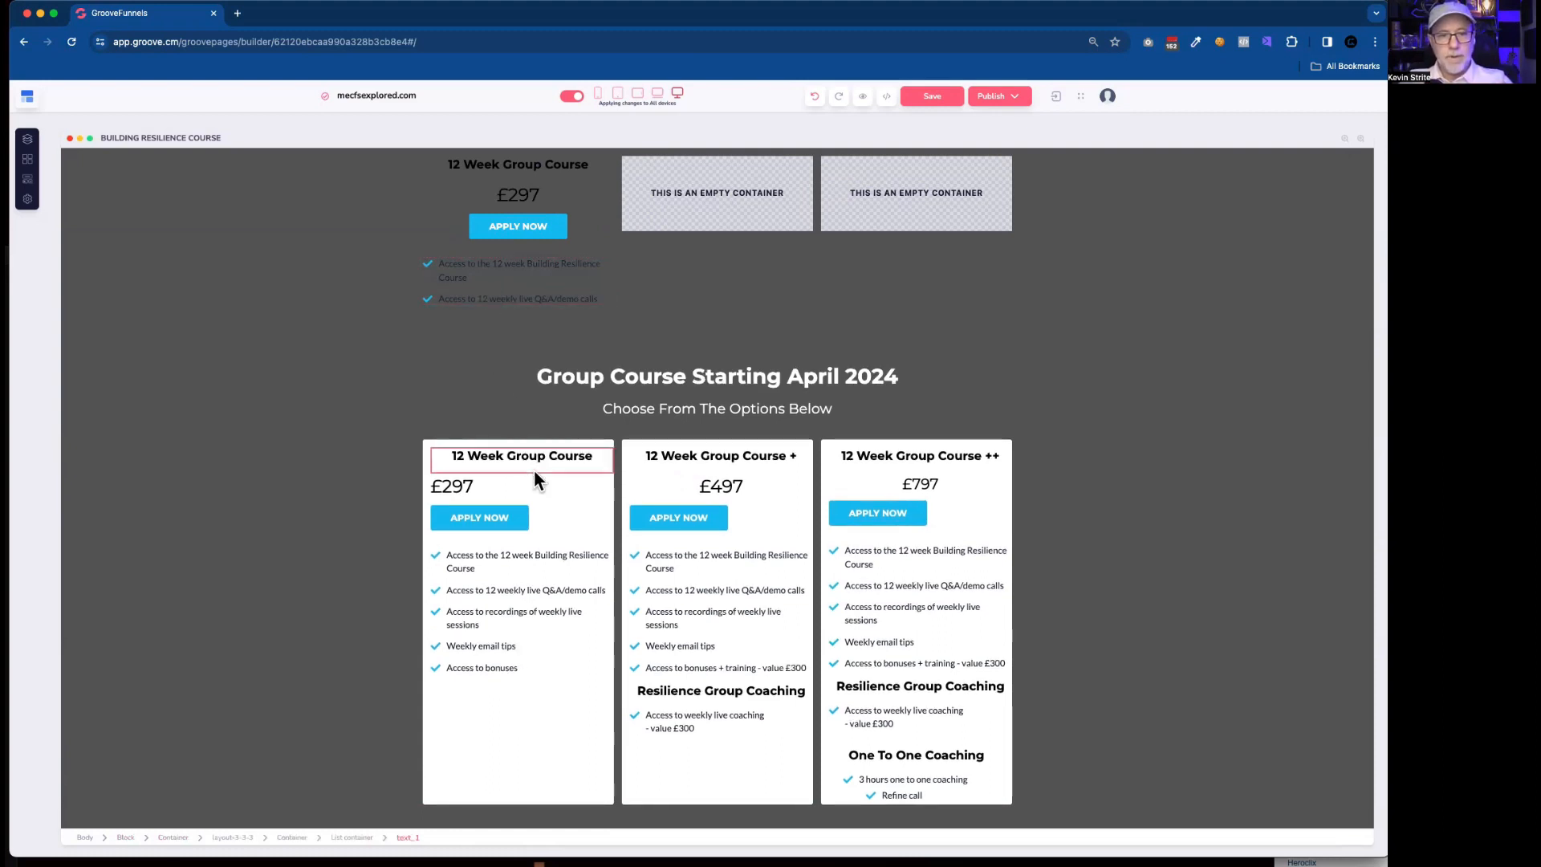
Duplicate the first card's "Access to recordings of weekly live sessions" list item and move the copy into the new list.
left_click(506, 608)
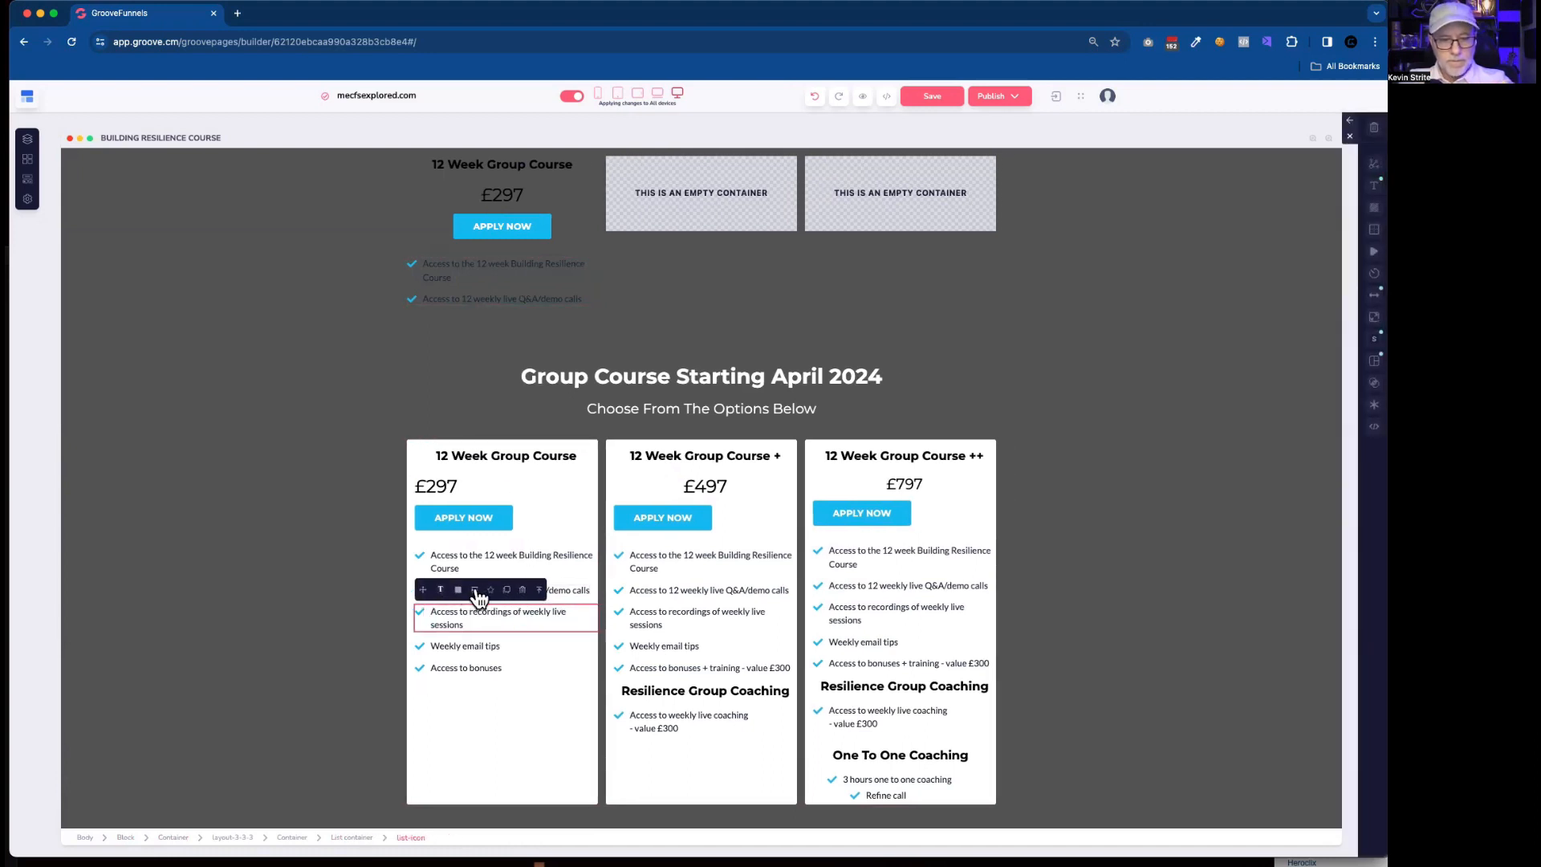
left_click(507, 590)
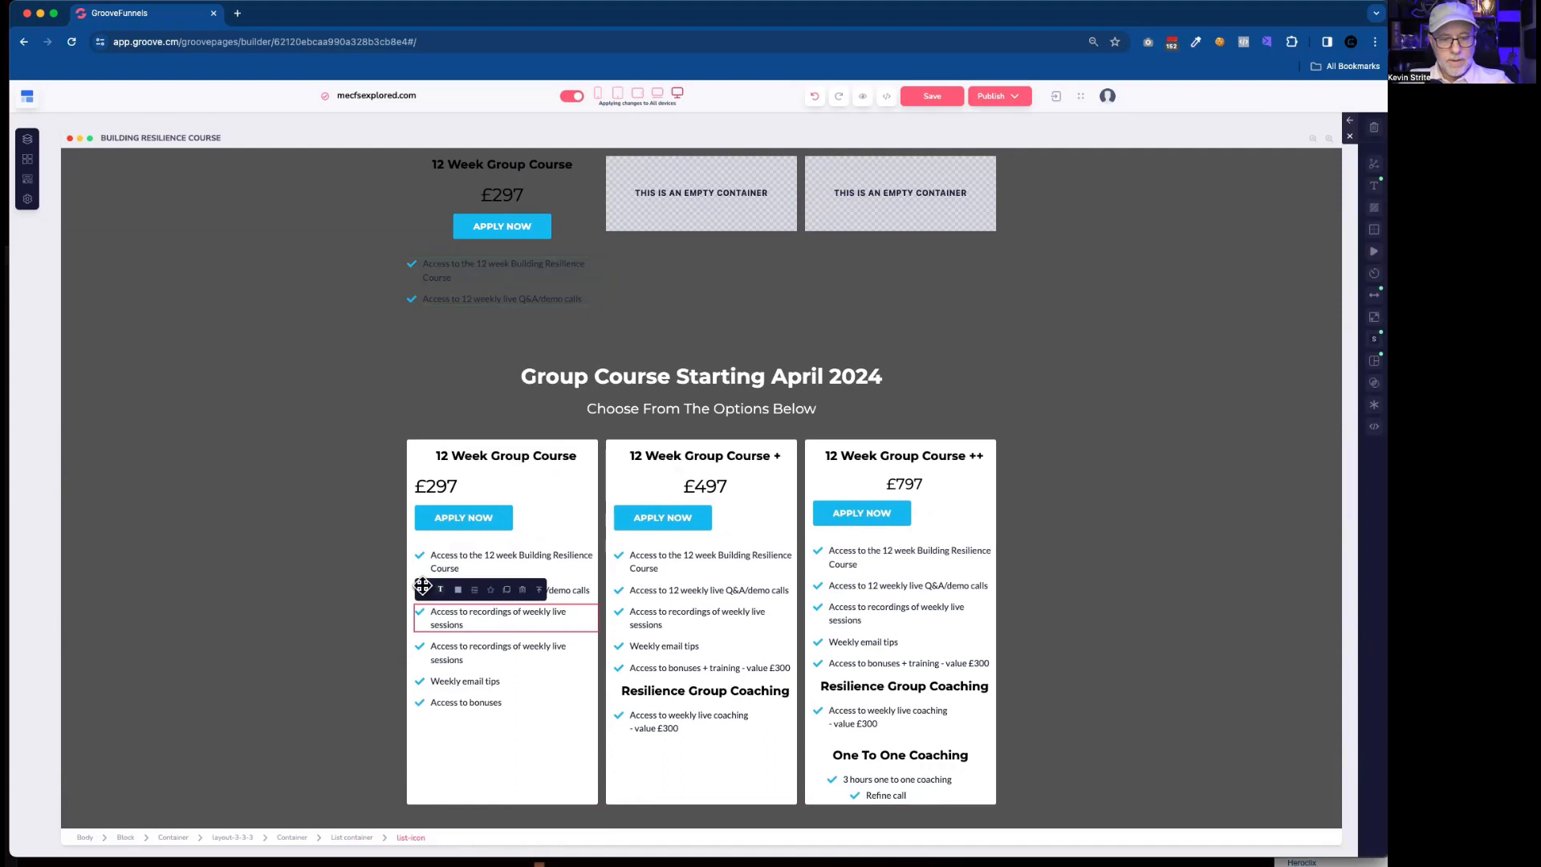
left_click_drag(423, 590, 494, 313)
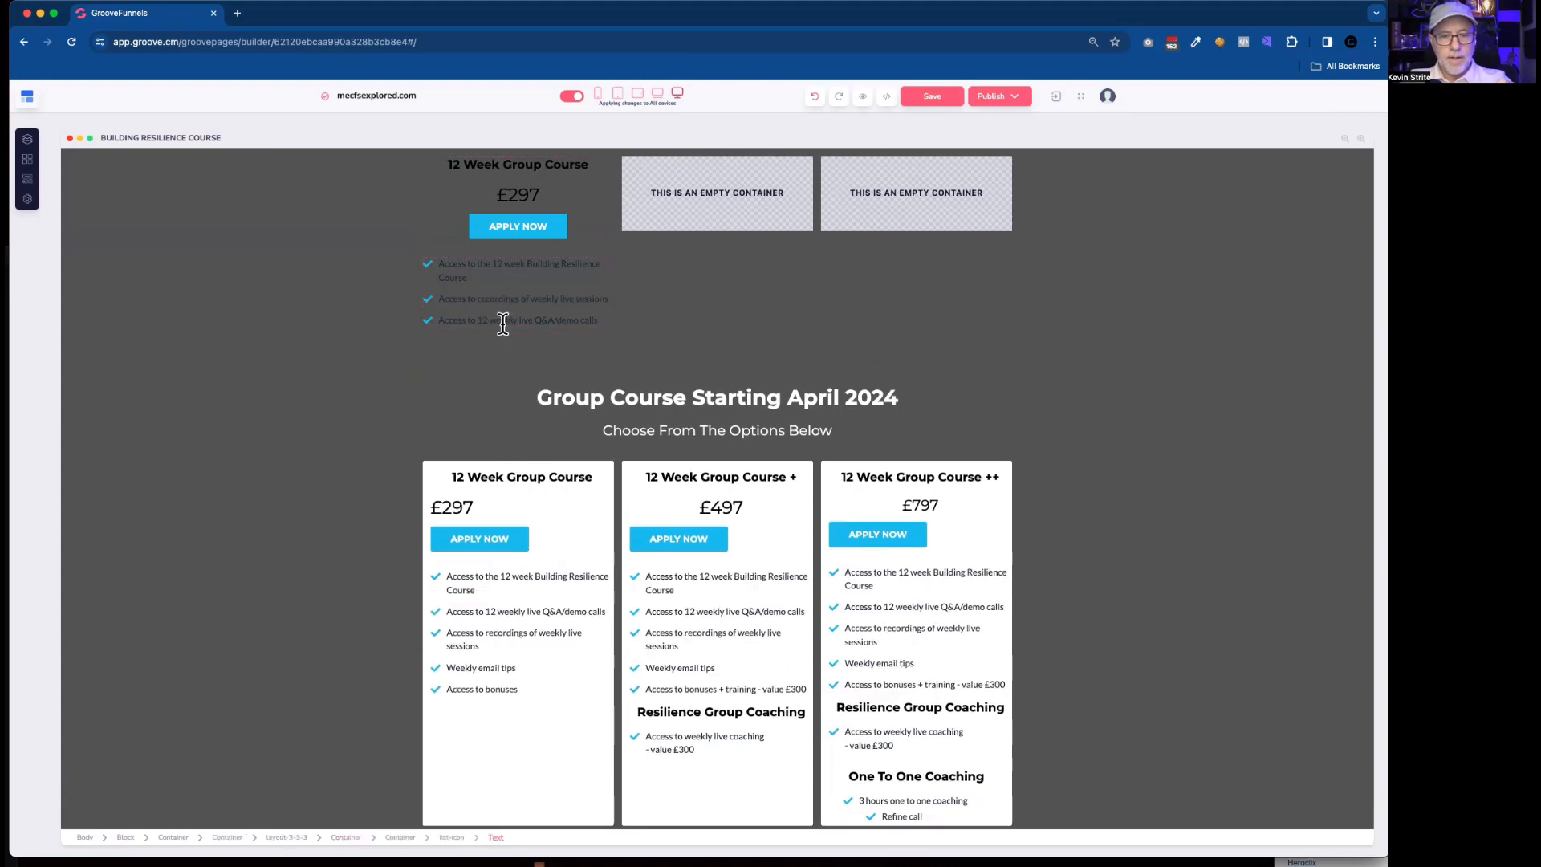
Reorder the copied list so the 12 weekly live Q&A/demo calls item sits above the recordings item.
scroll(535, 693, "down", 1)
scroll(535, 693, "up", 1)
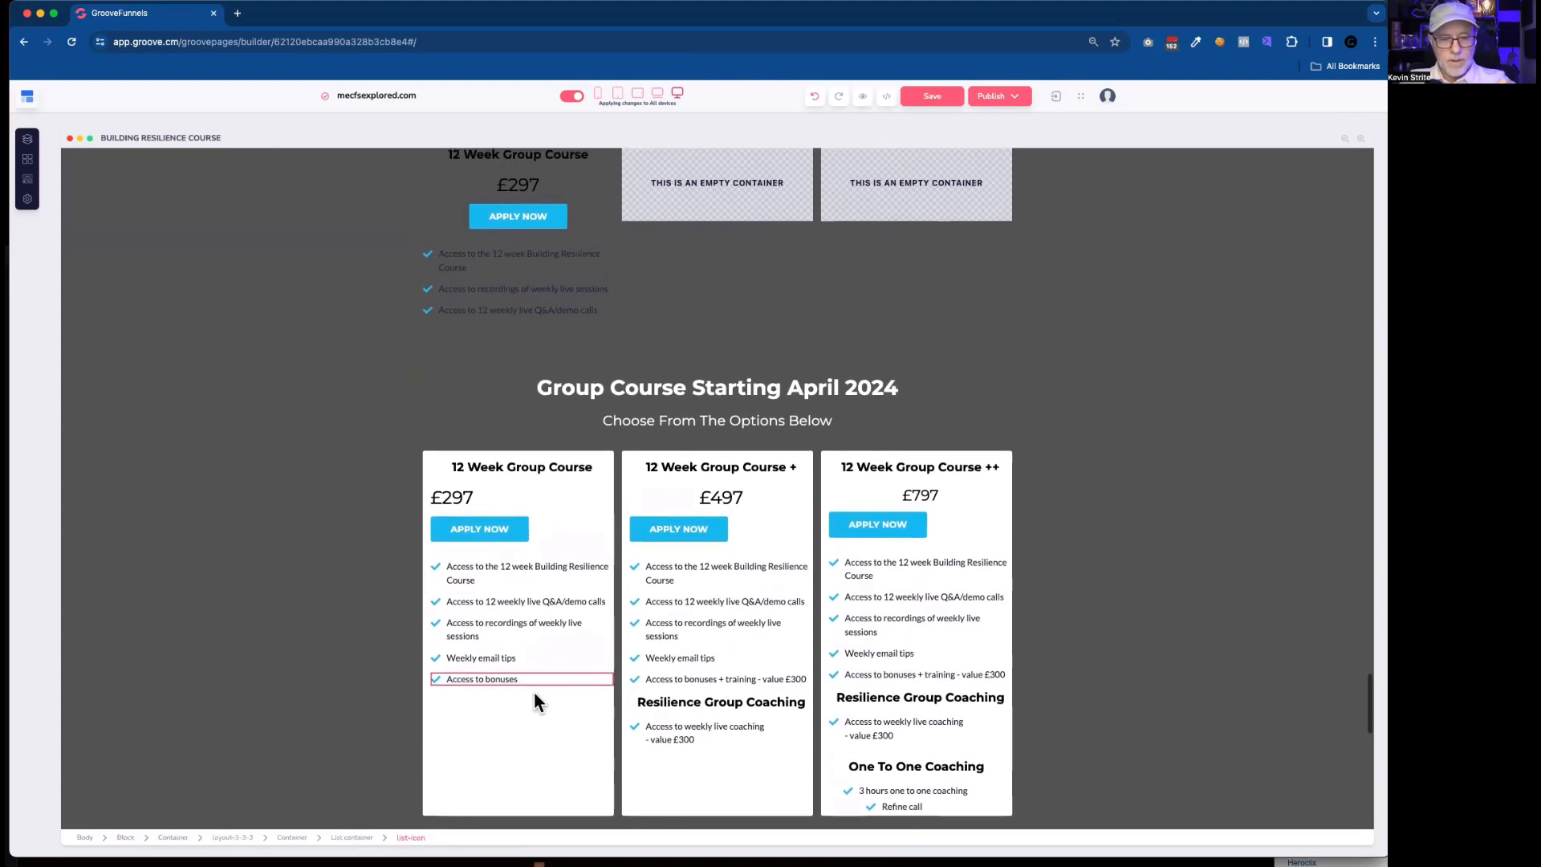
left_click(498, 300)
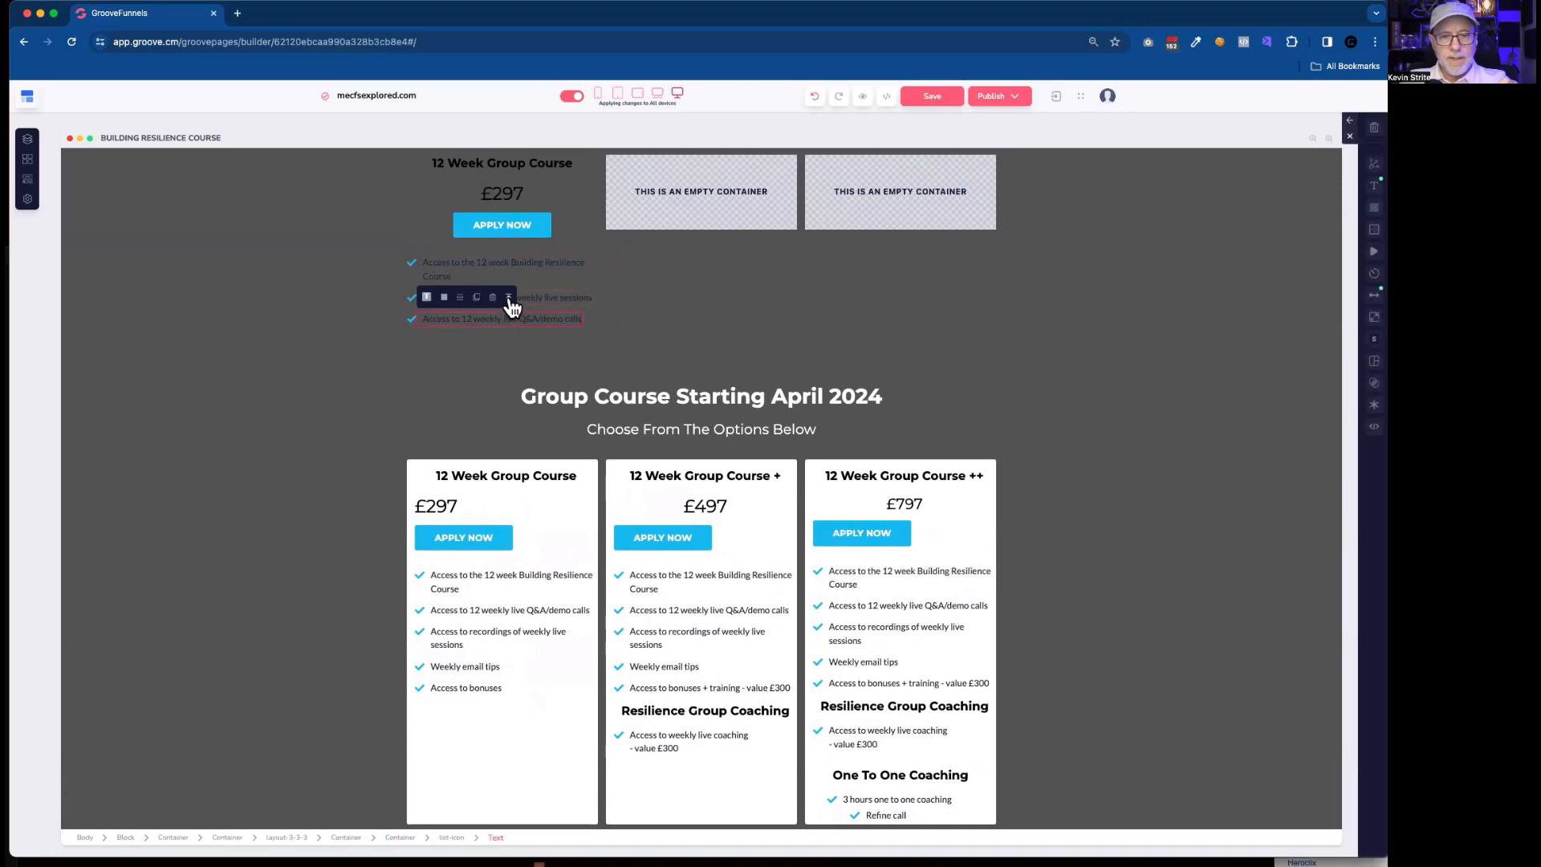
left_click(507, 300)
left_click_drag(416, 297, 485, 306)
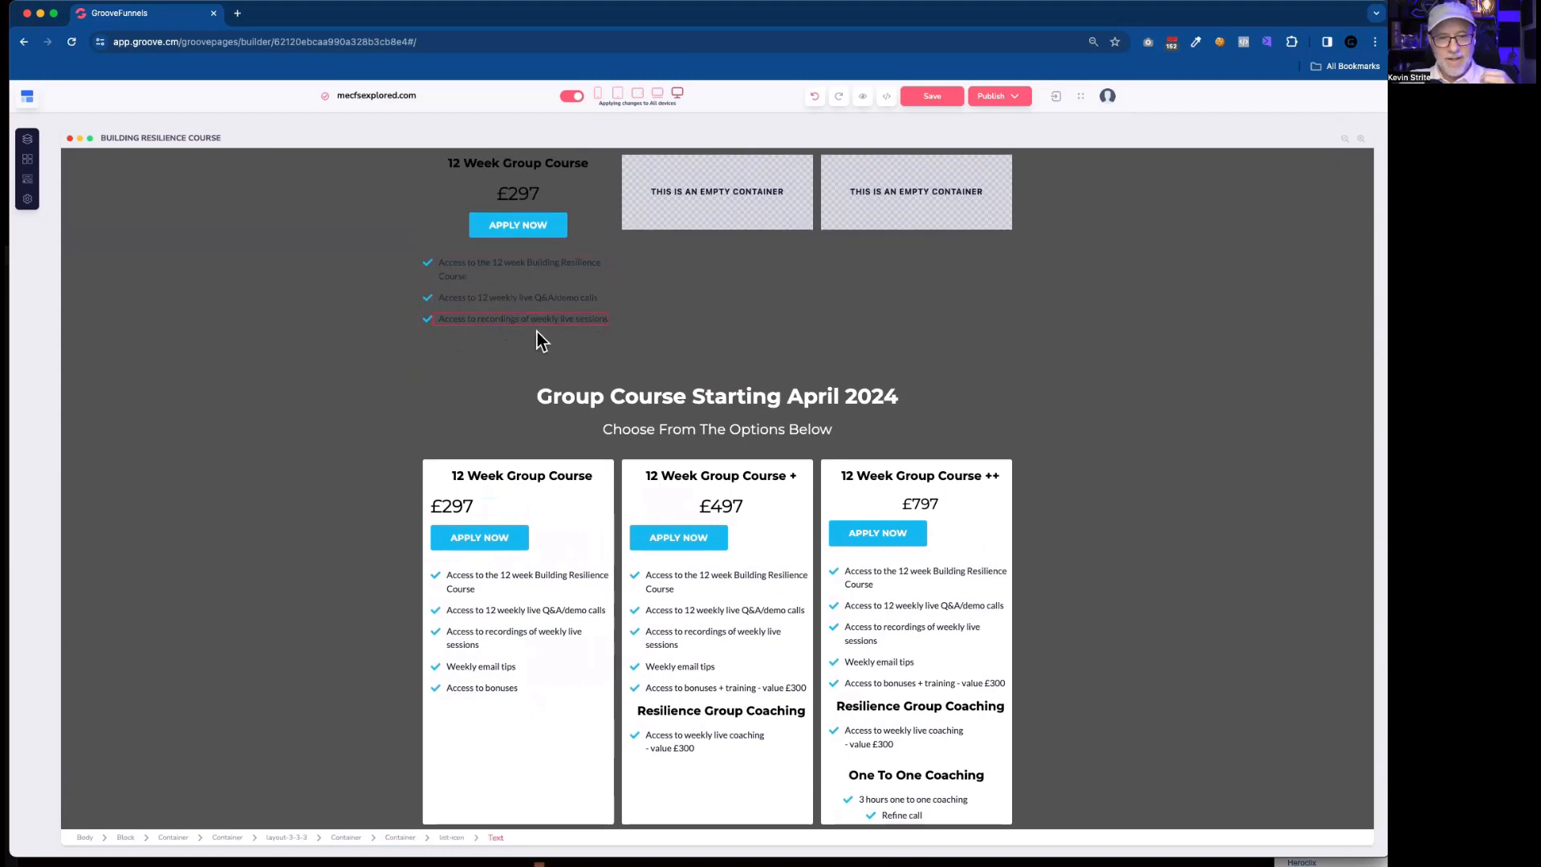
Examine how the original first card's list container and outer container are nested, compared with the rebuilt first column.
left_click(533, 461)
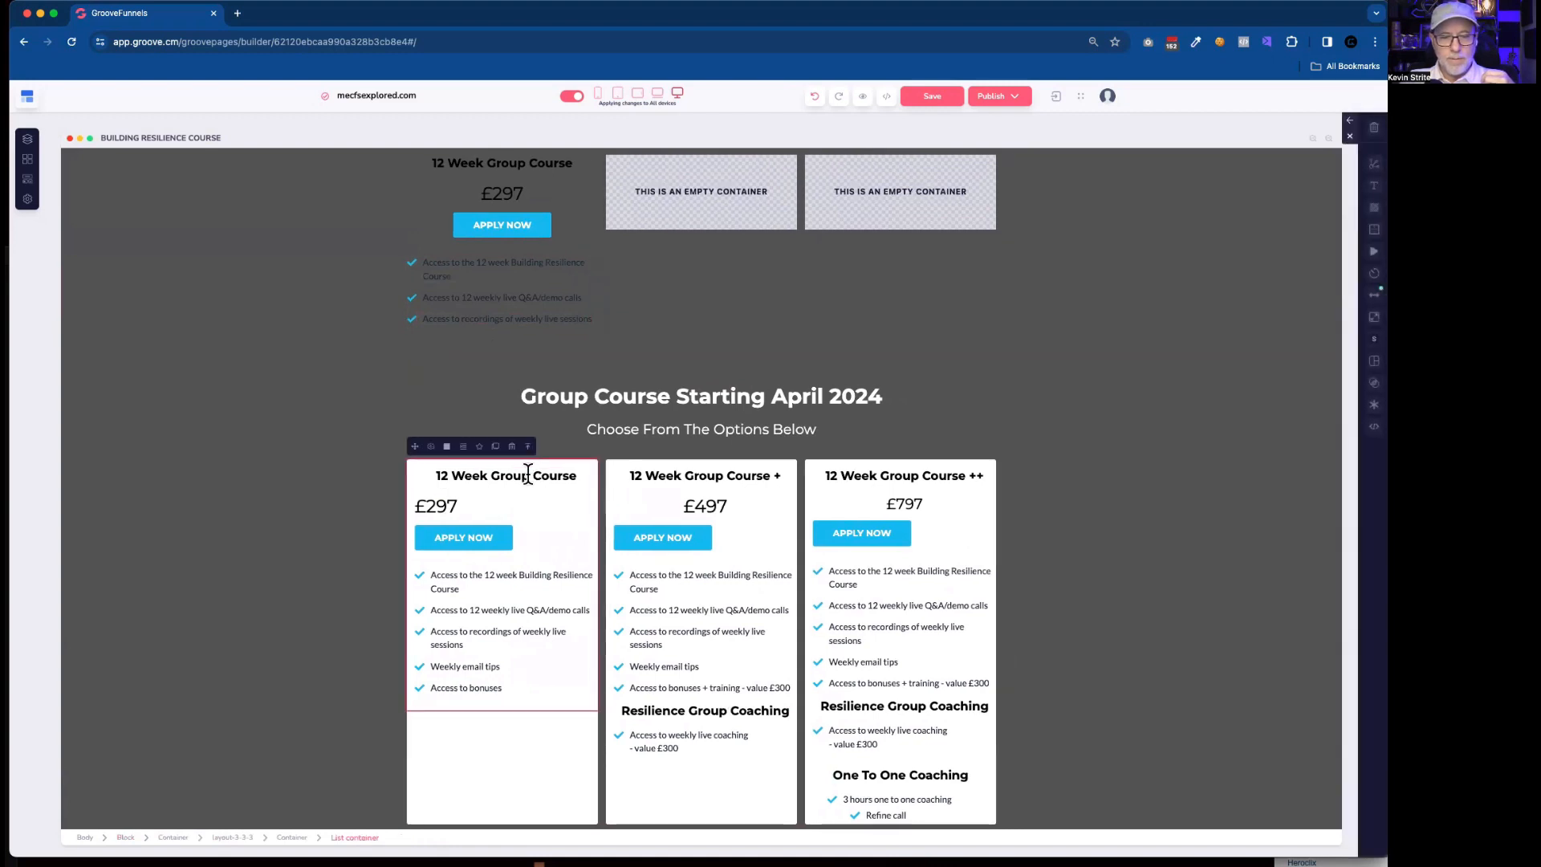
left_click(483, 732)
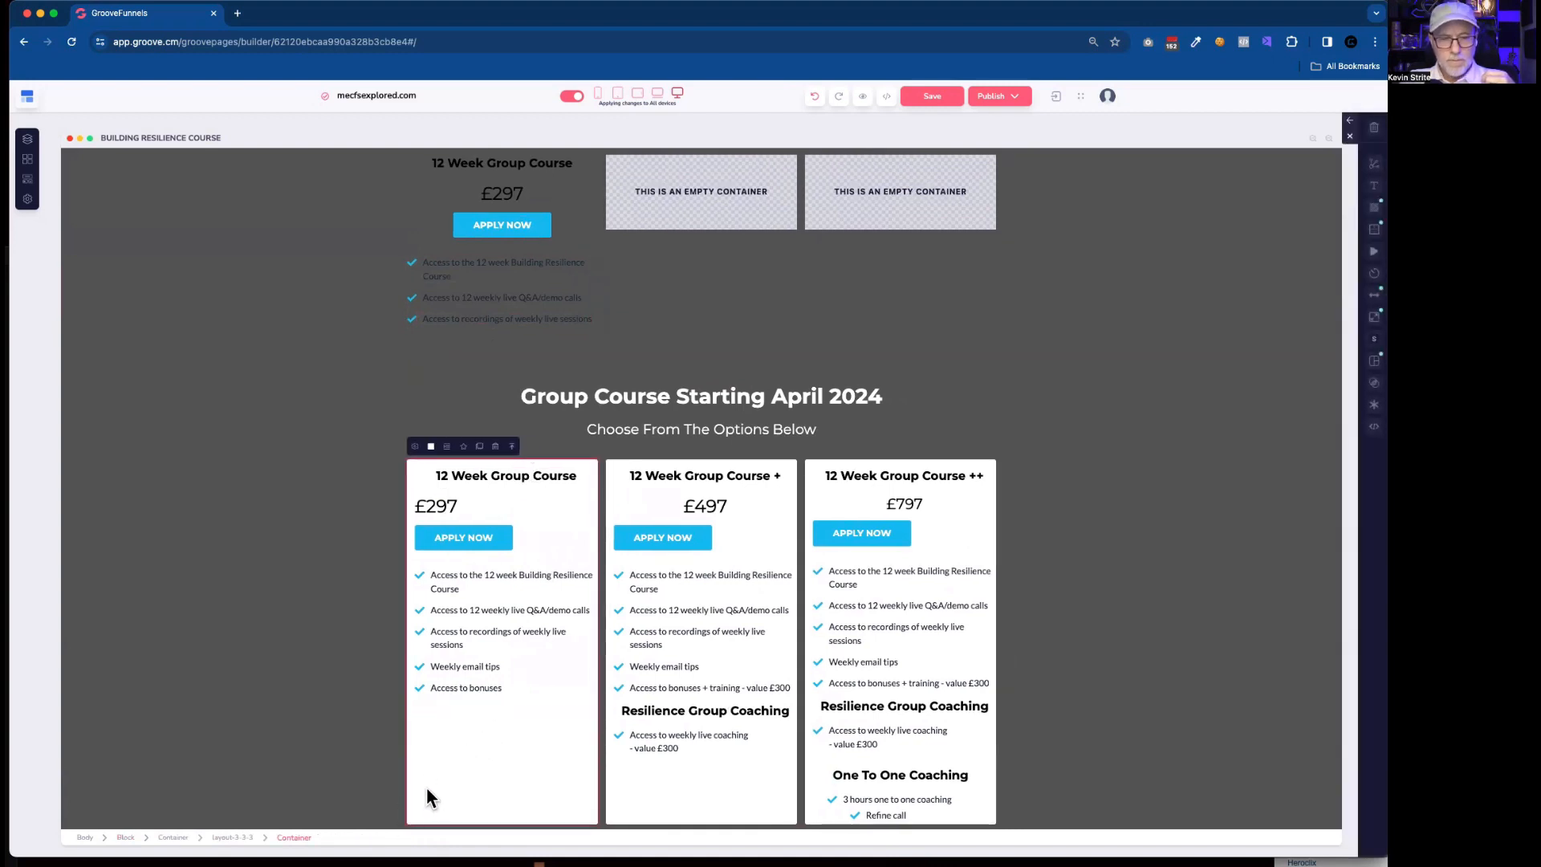
scroll(549, 400, "up", 1)
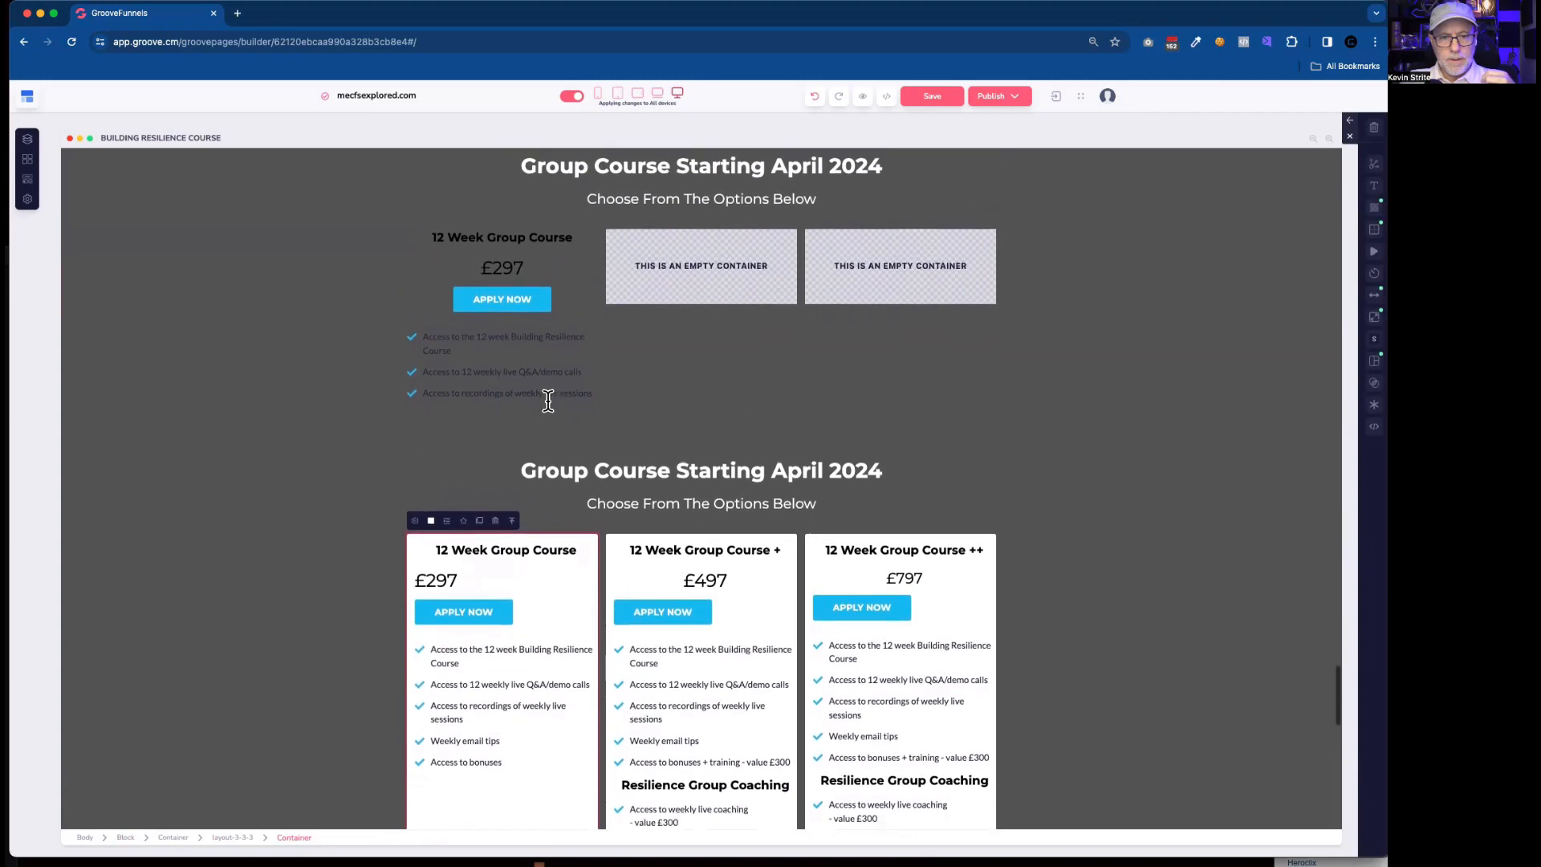
scroll(549, 400, "down", 2)
scroll(549, 400, "up", 2)
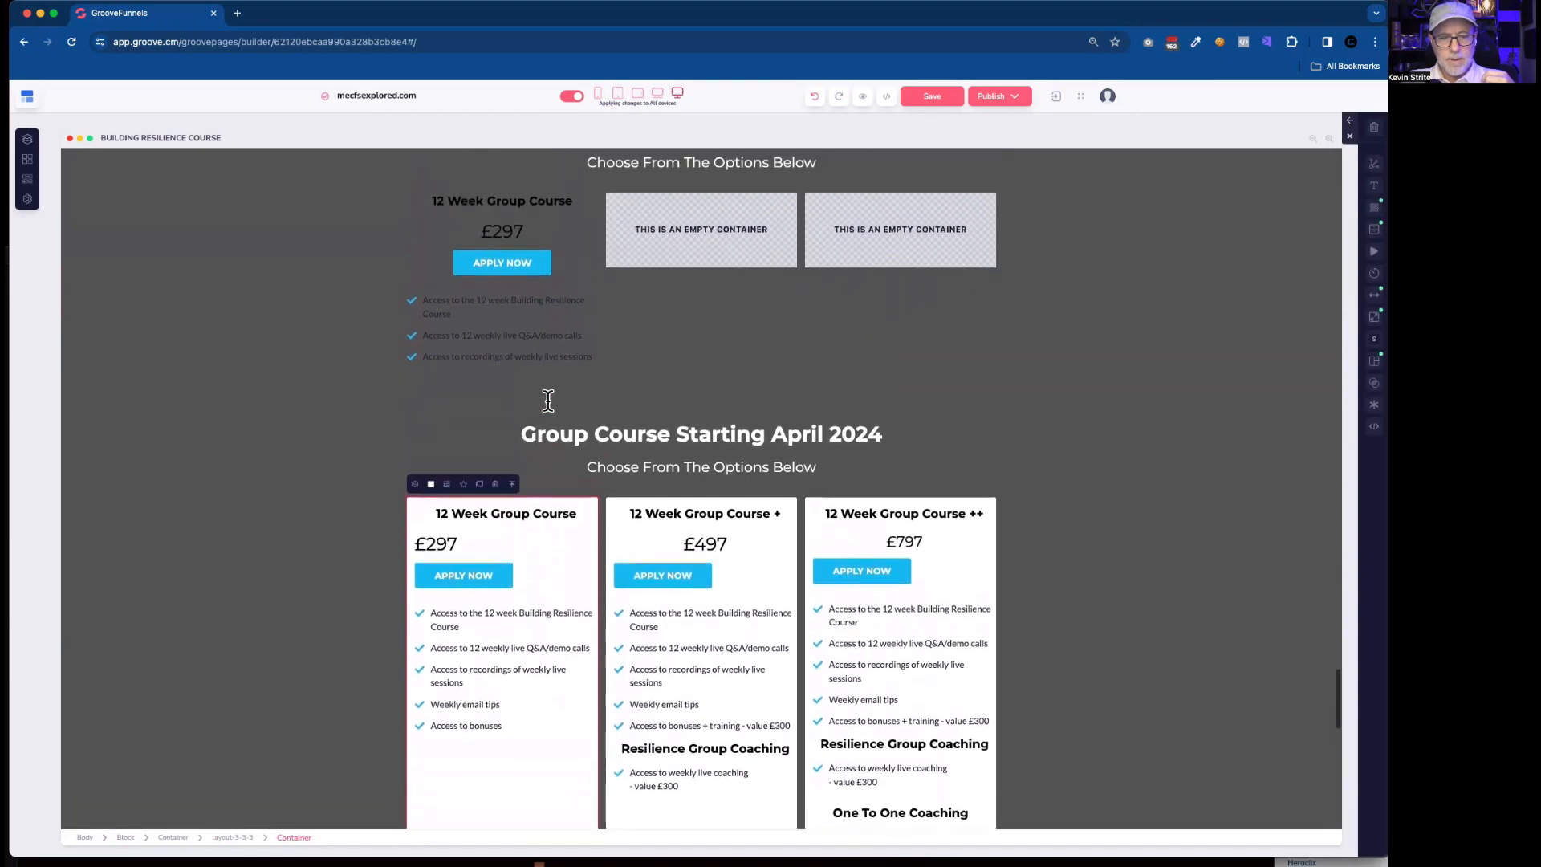
scroll(548, 400, "down", 2)
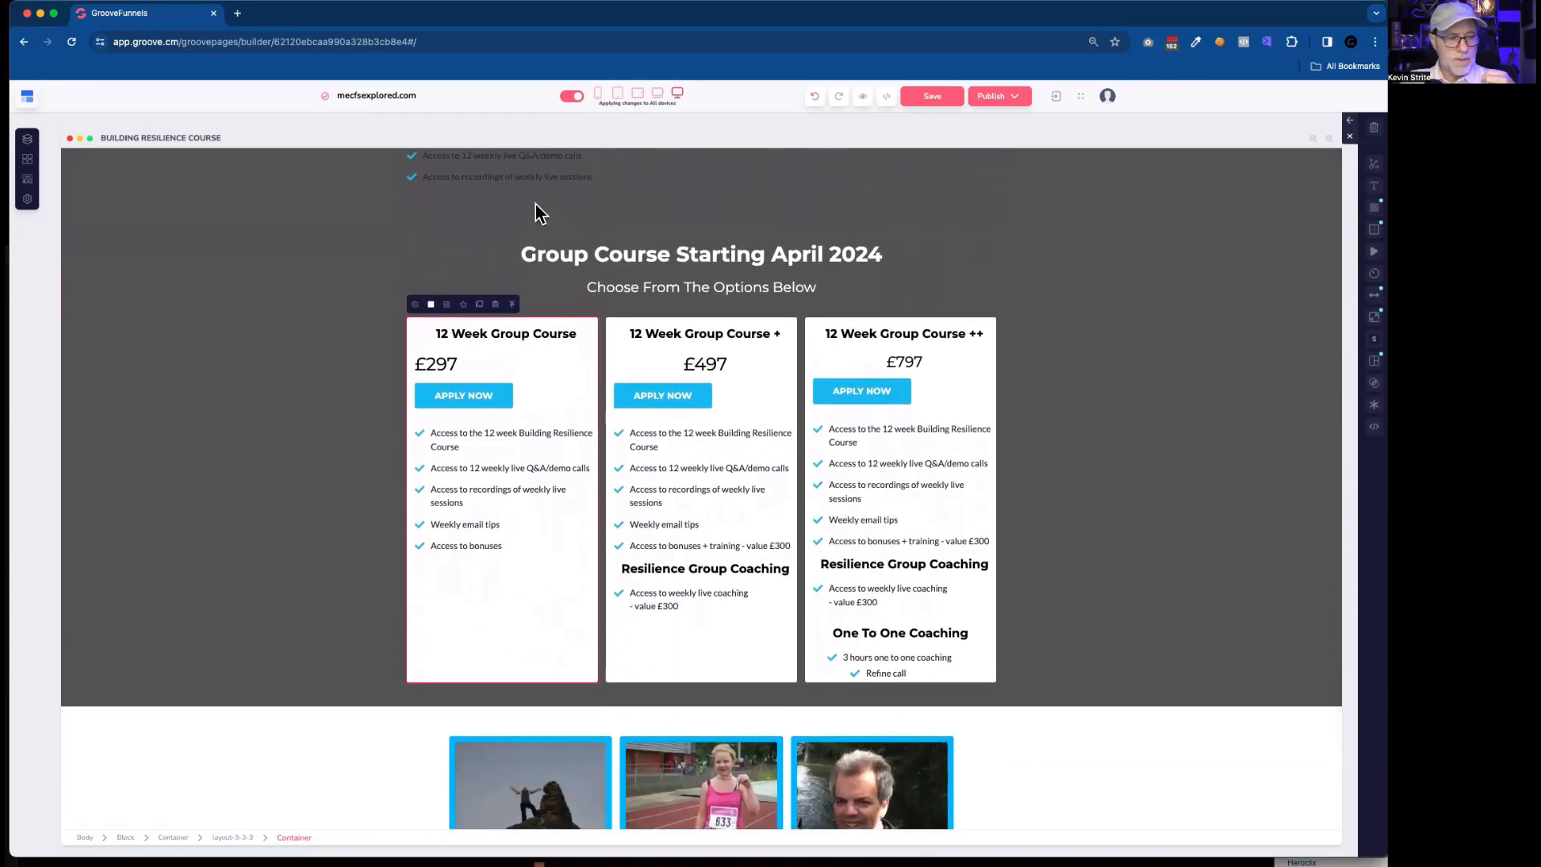
scroll(546, 217, "up", 2)
Add a new empty container beneath the copied list items in the first column.
left_click(576, 261)
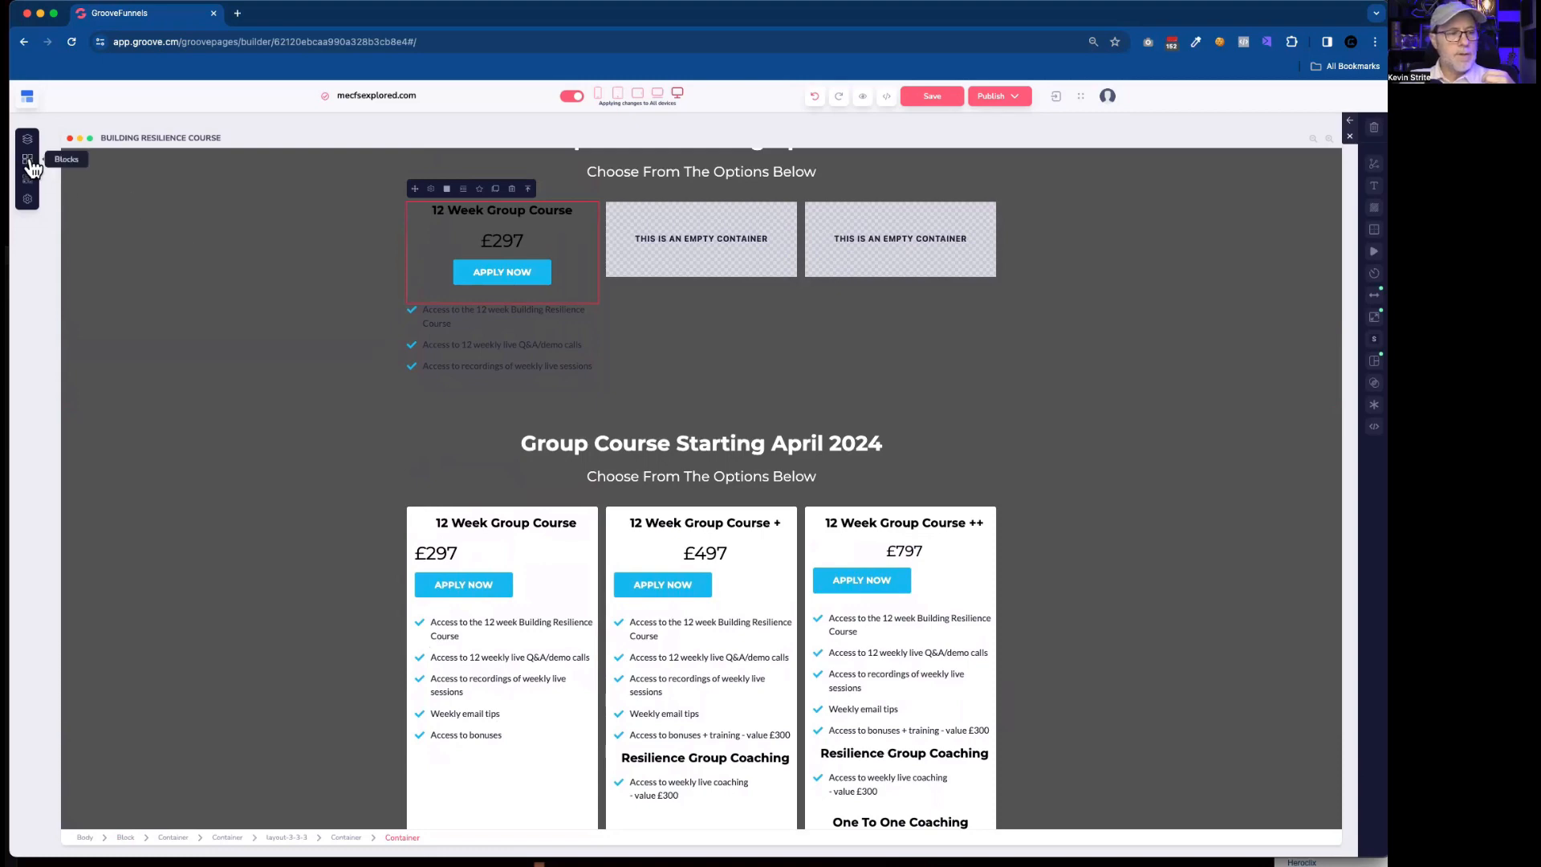
left_click(30, 186)
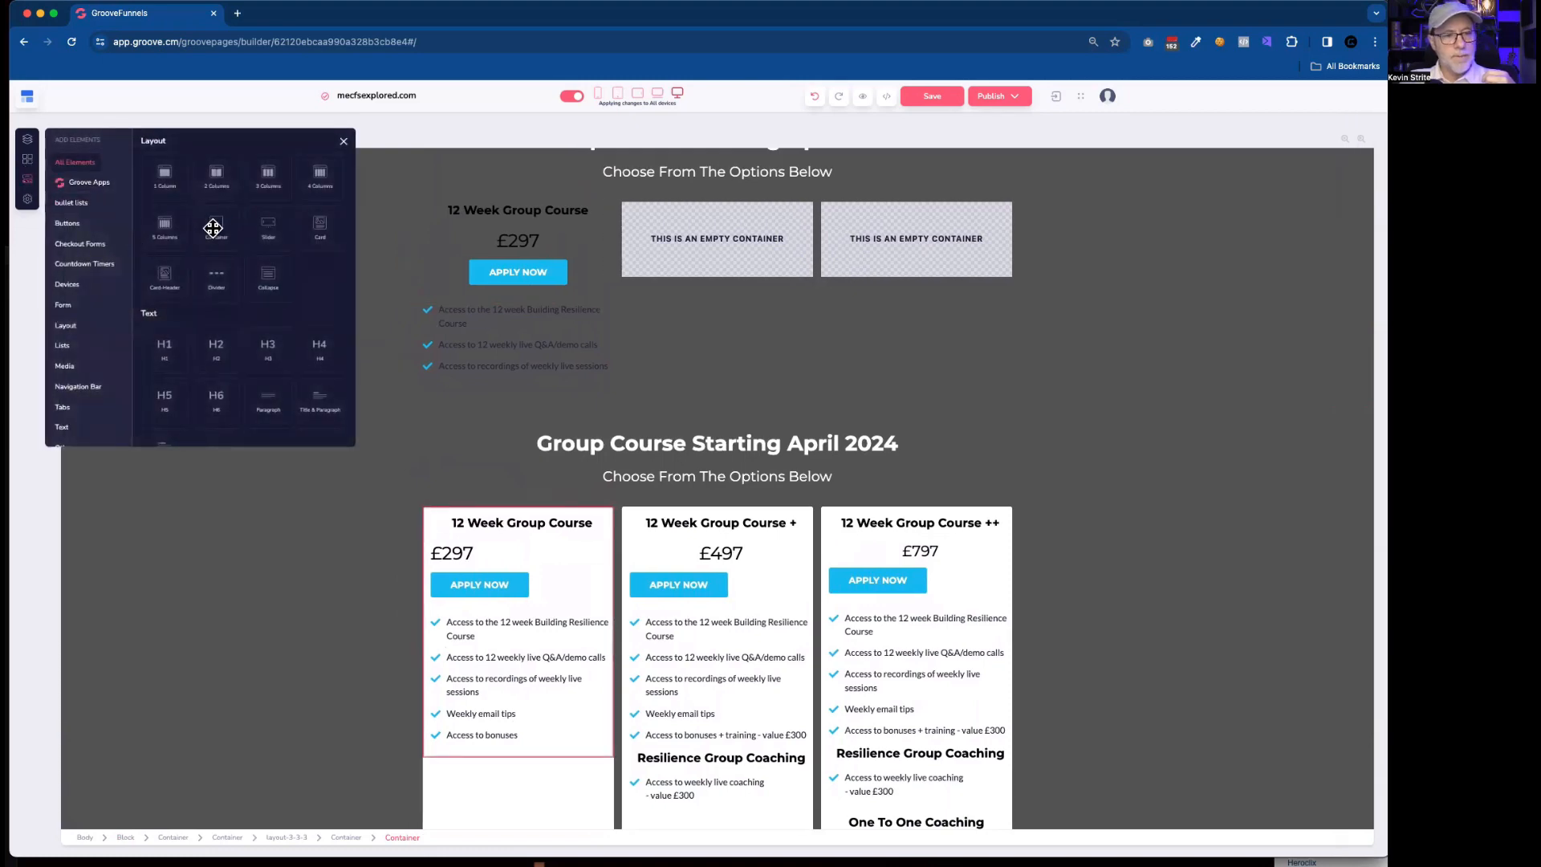
left_click_drag(239, 239, 459, 444)
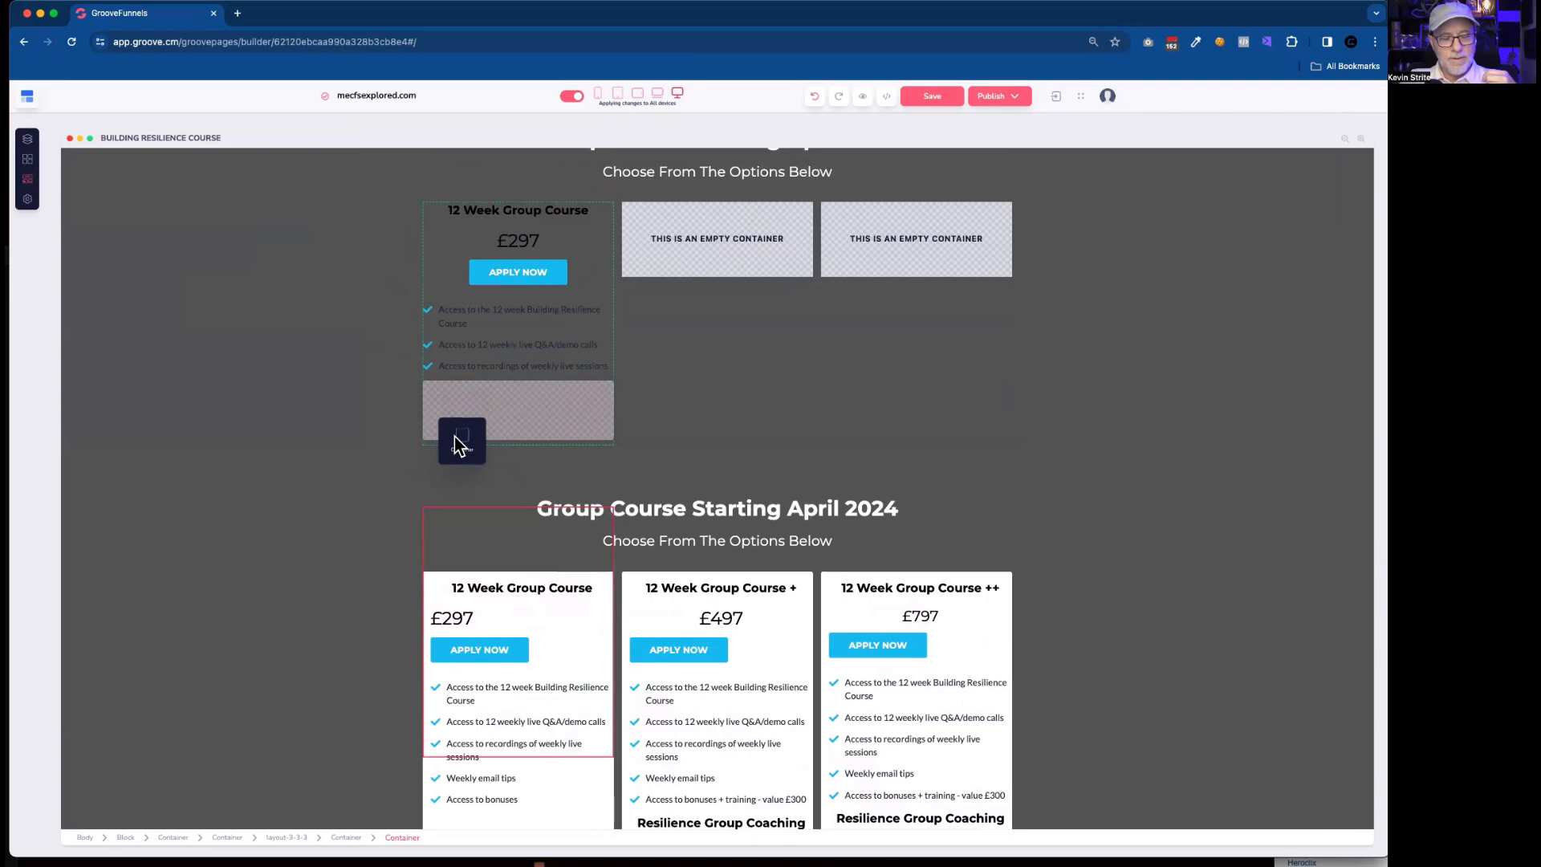
left_click_drag(455, 437, 456, 437)
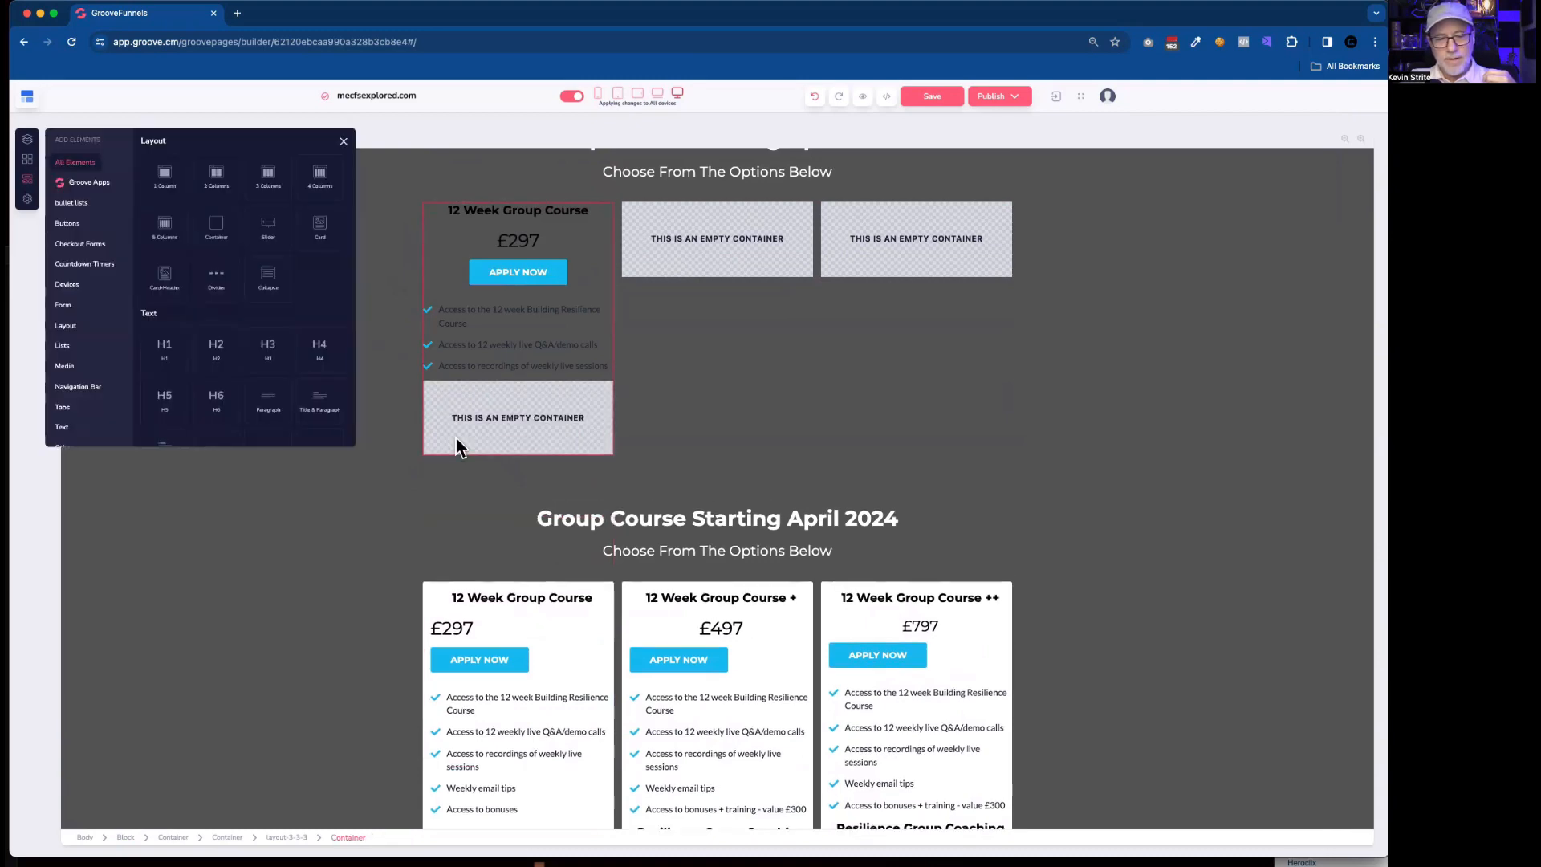
left_click(485, 402)
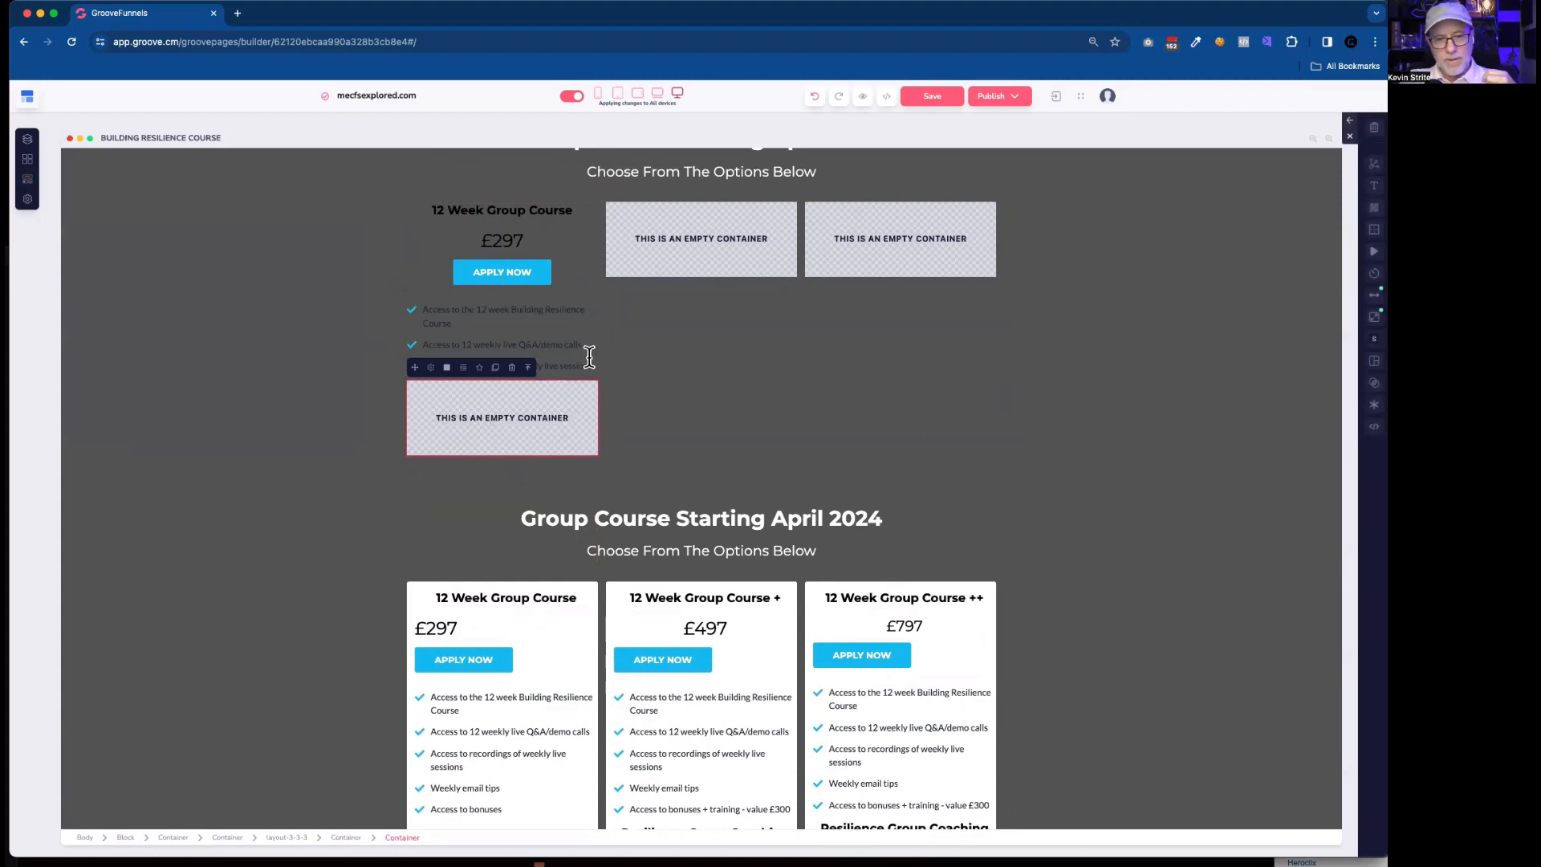
Move the copied list's container into the new container, and place the heading, price and button container above it inside the same wrapper.
left_click(570, 292)
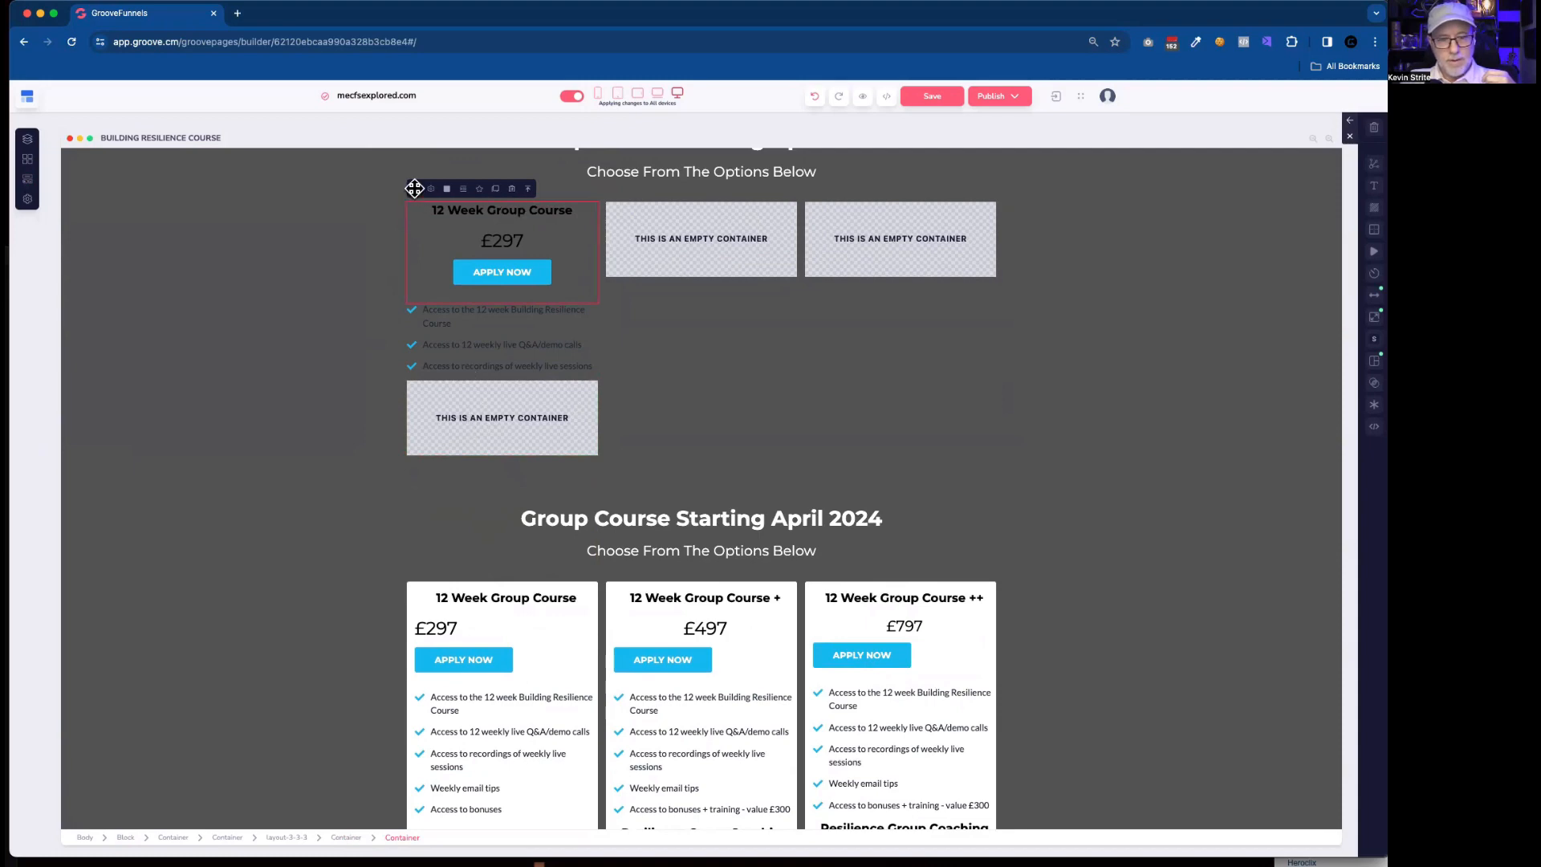
left_click(489, 321)
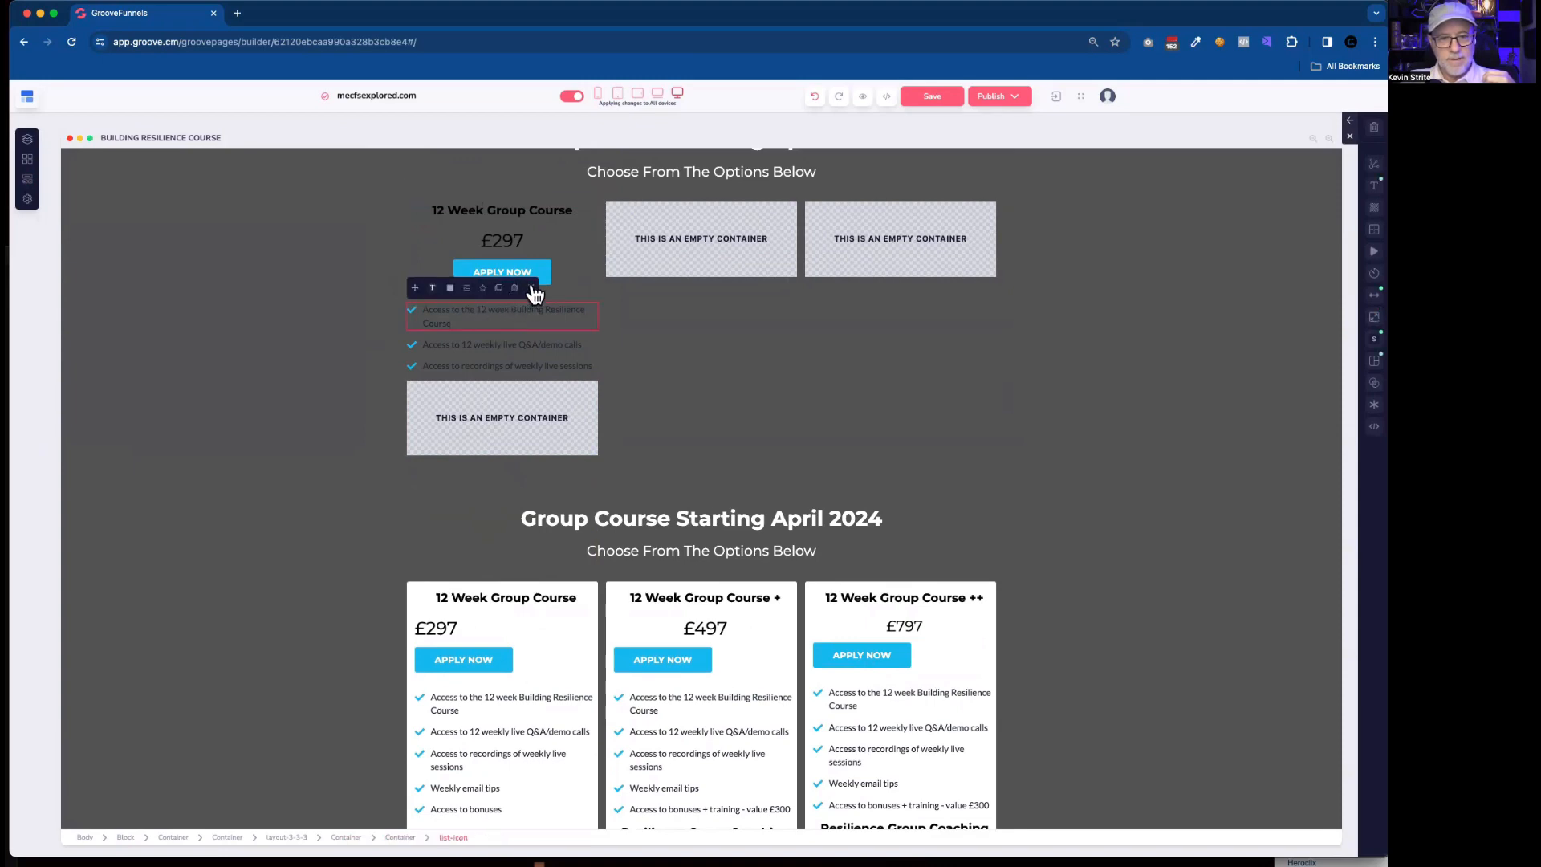
left_click(509, 288)
left_click_drag(414, 289, 498, 431)
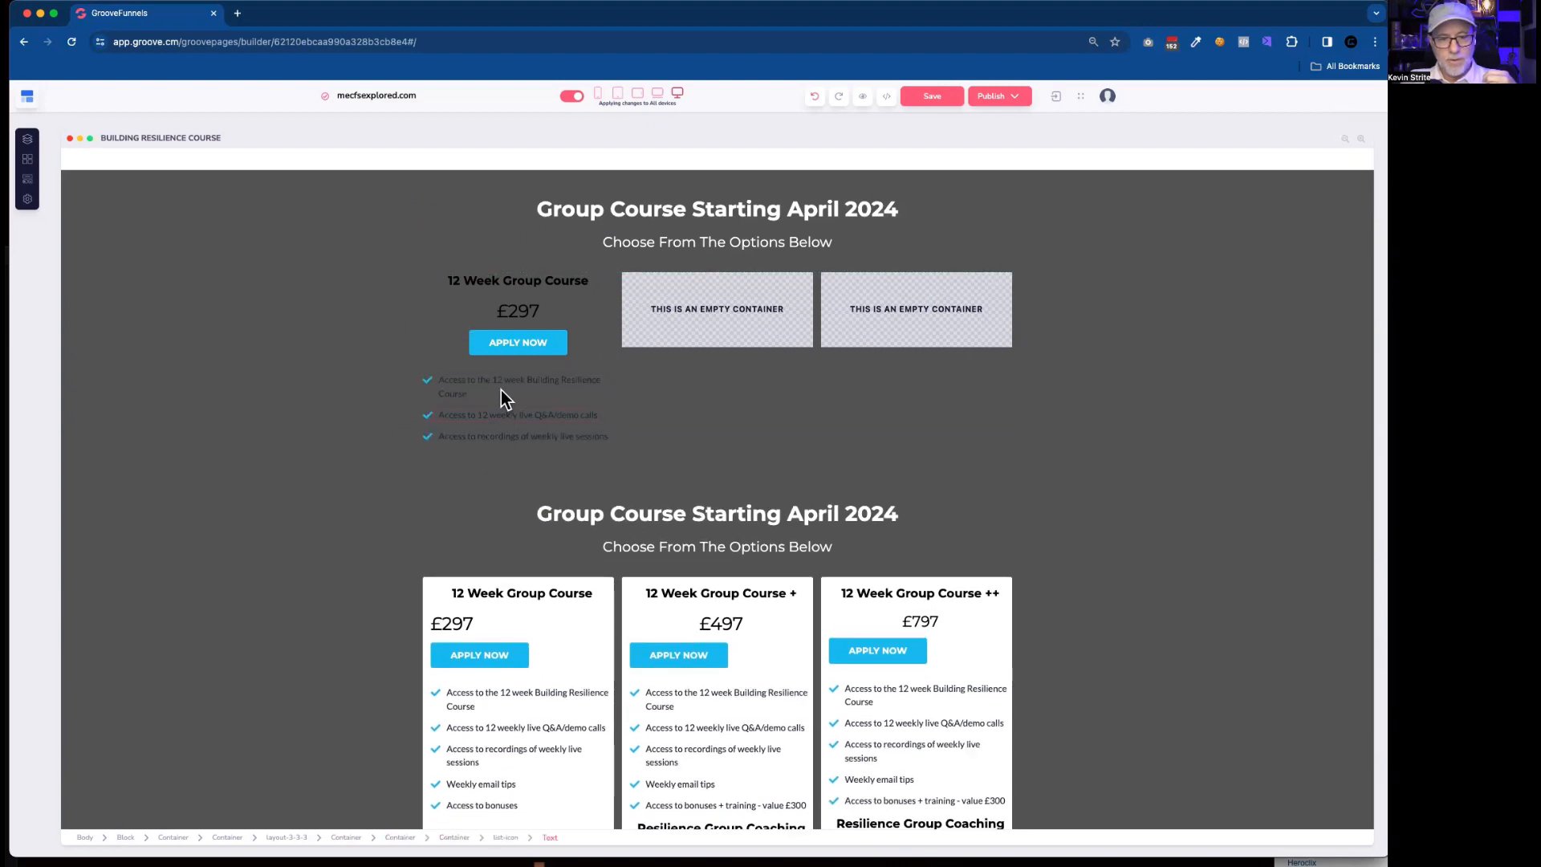
left_click(441, 322)
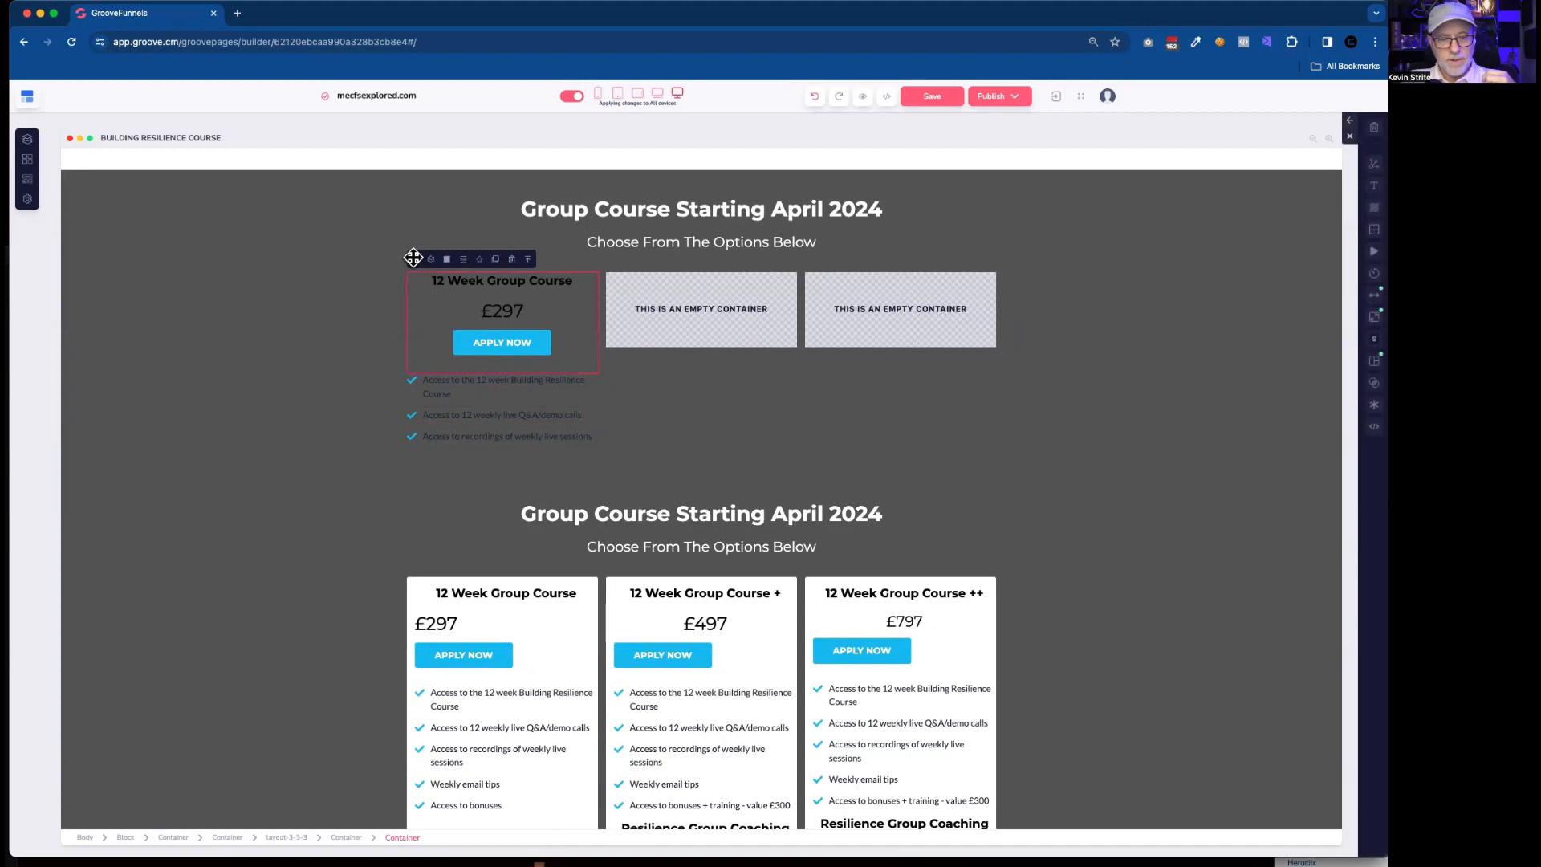
left_click_drag(412, 257, 445, 288)
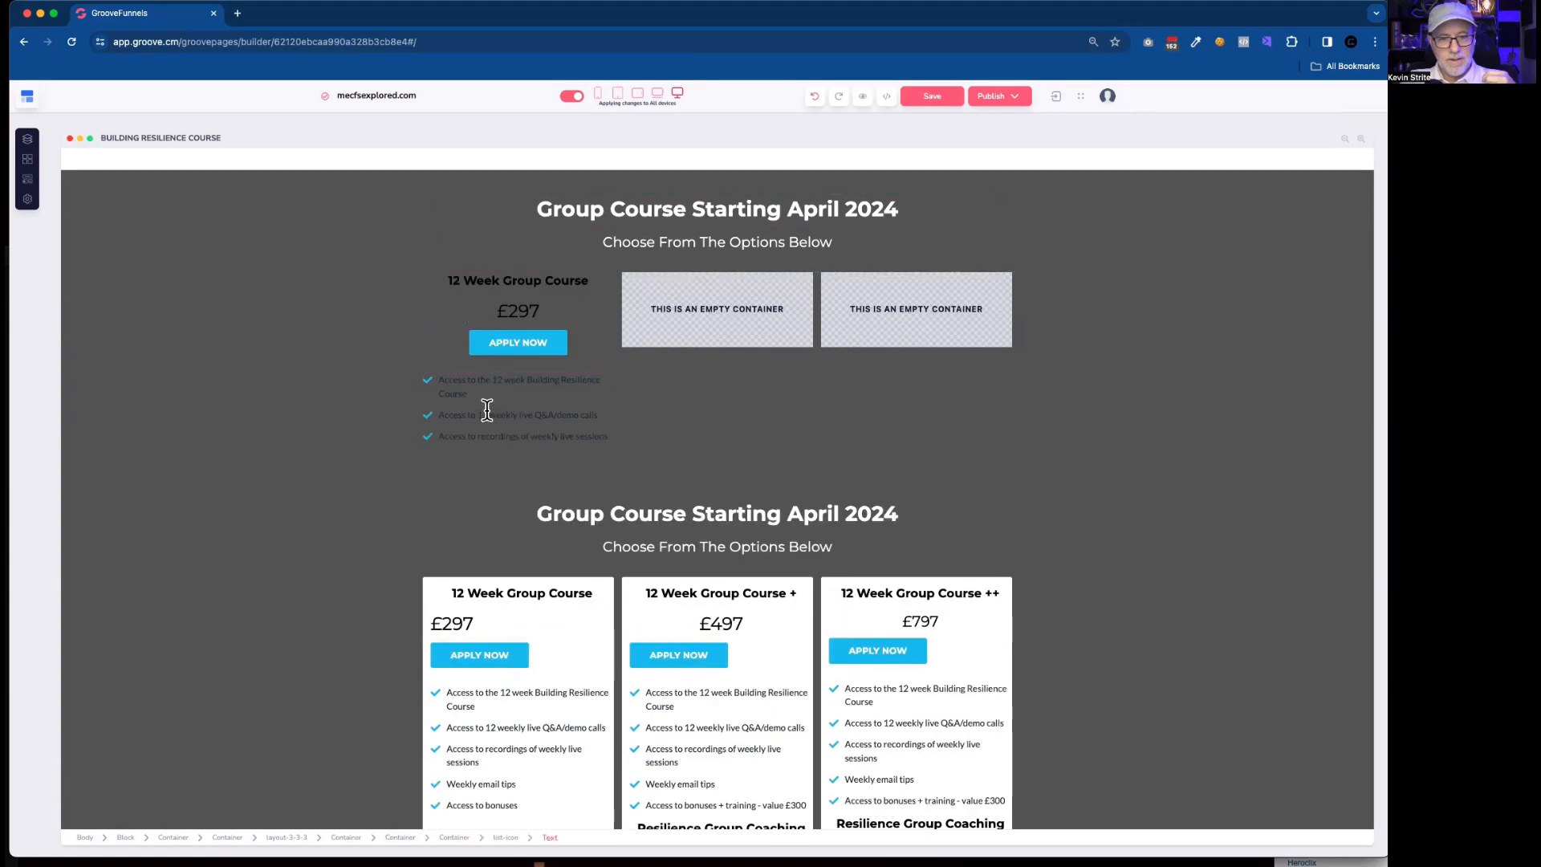
Open the border corner radius setting of the wrapper container around the first column's content.
left_click(429, 312)
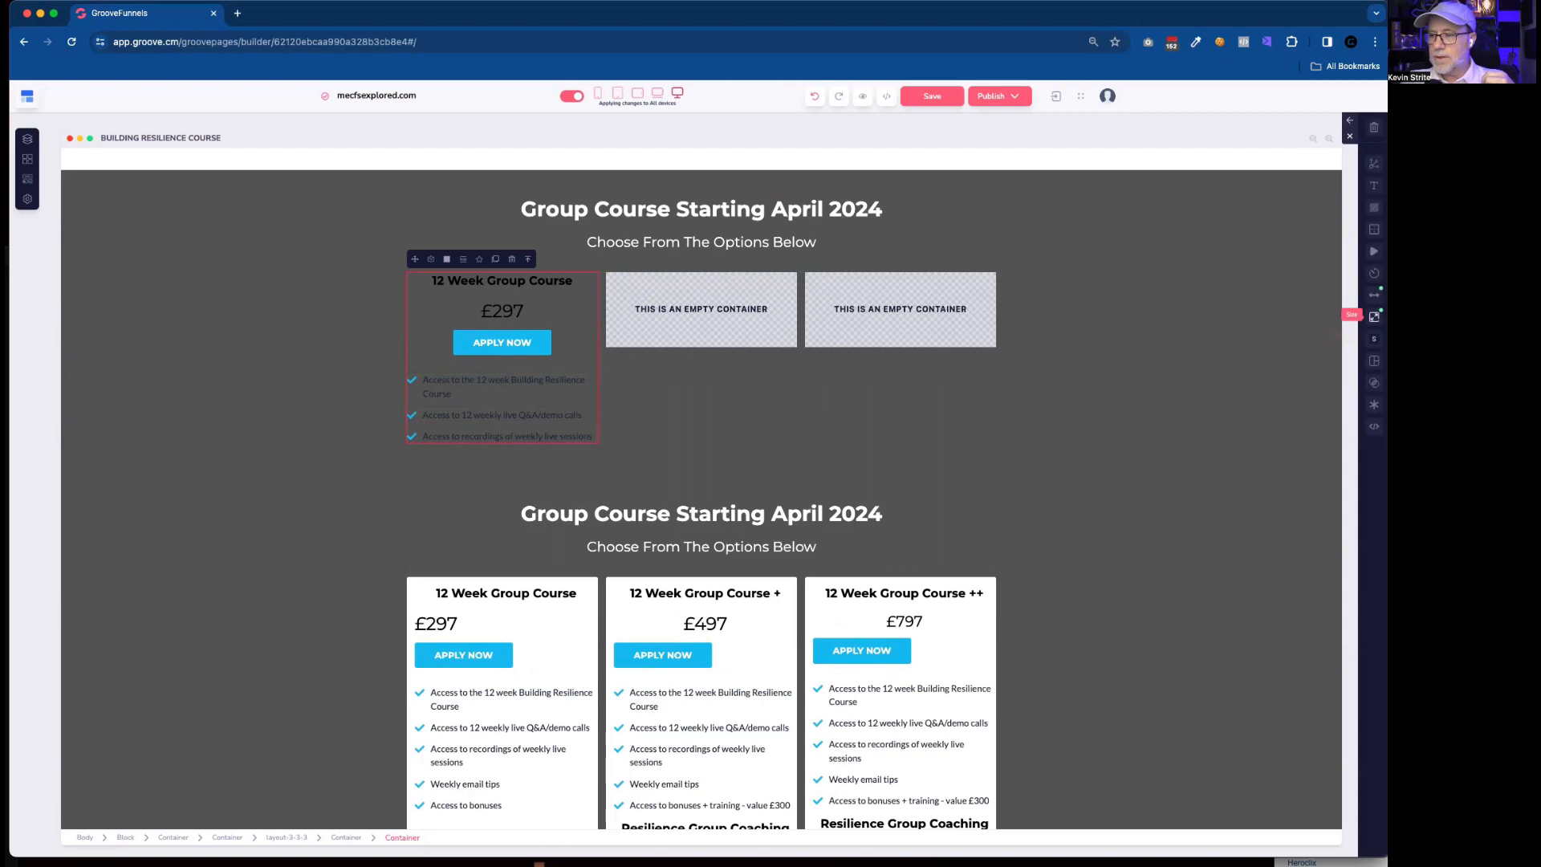
left_click(1374, 229)
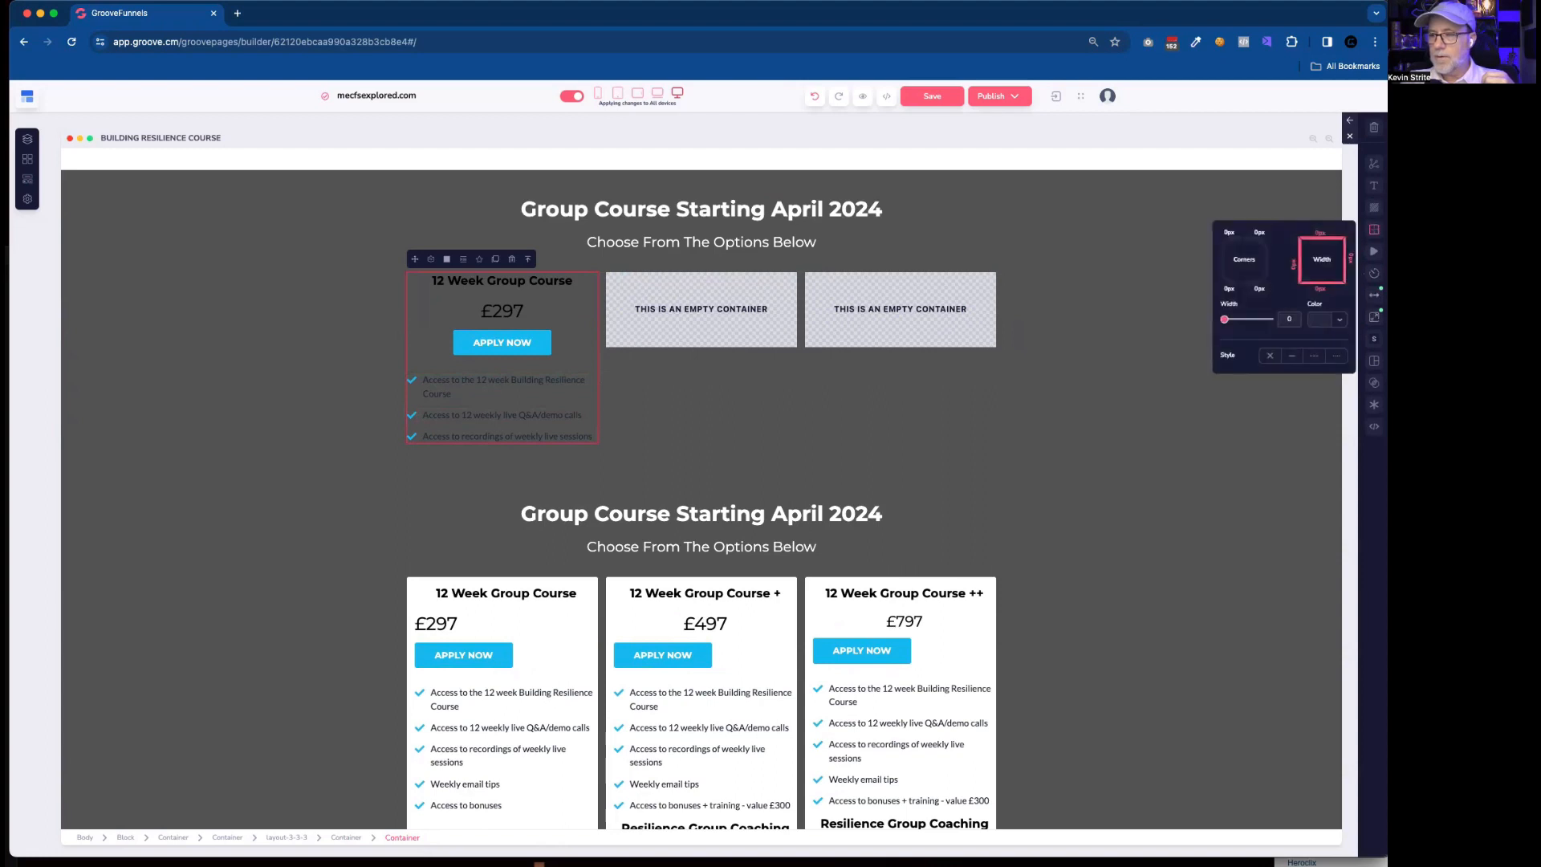
left_click(1244, 260)
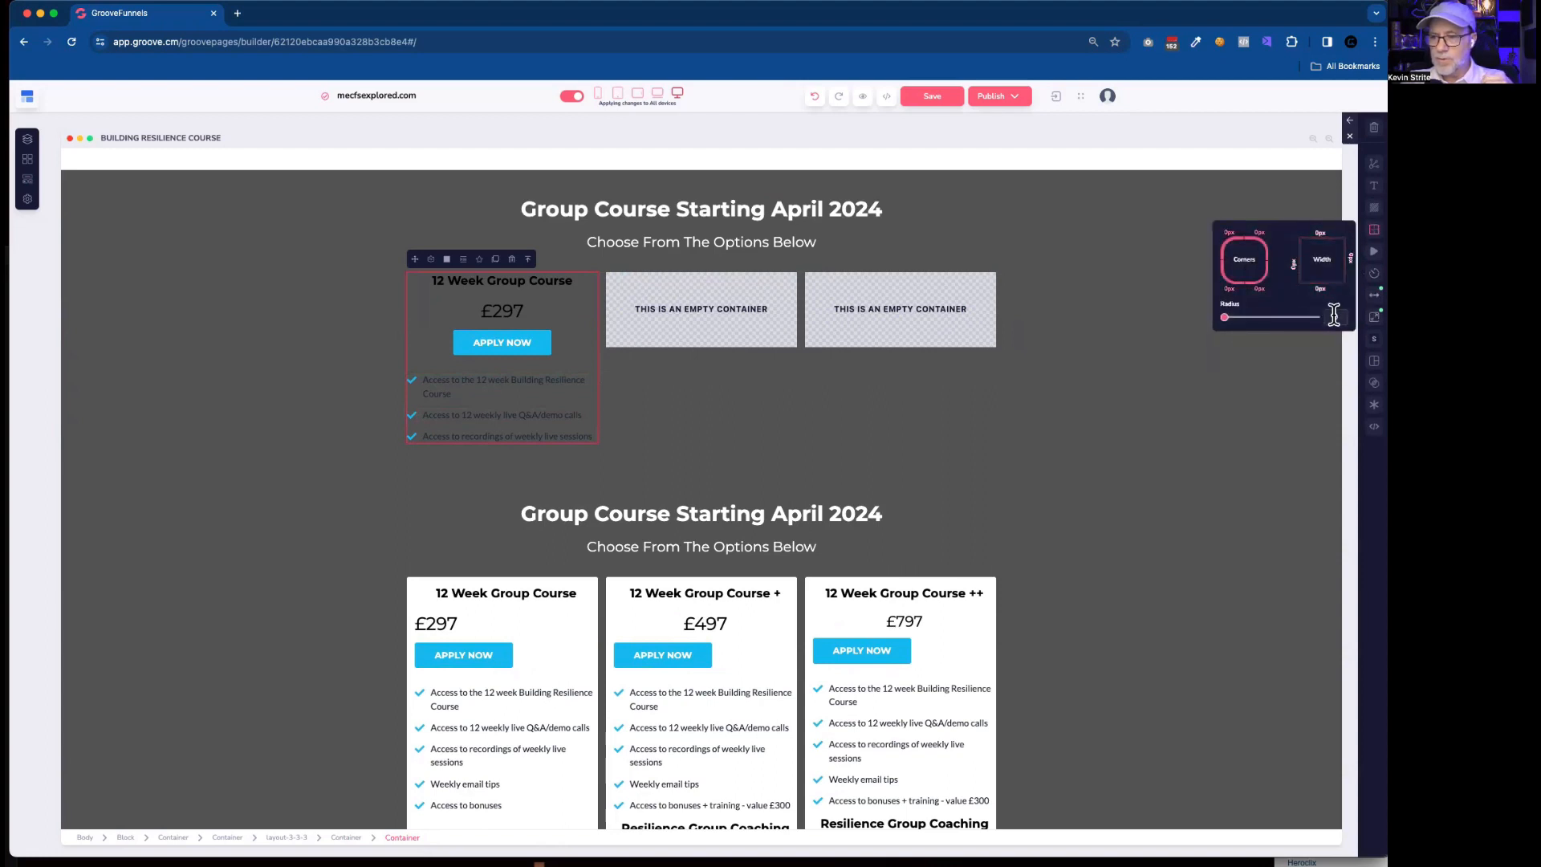
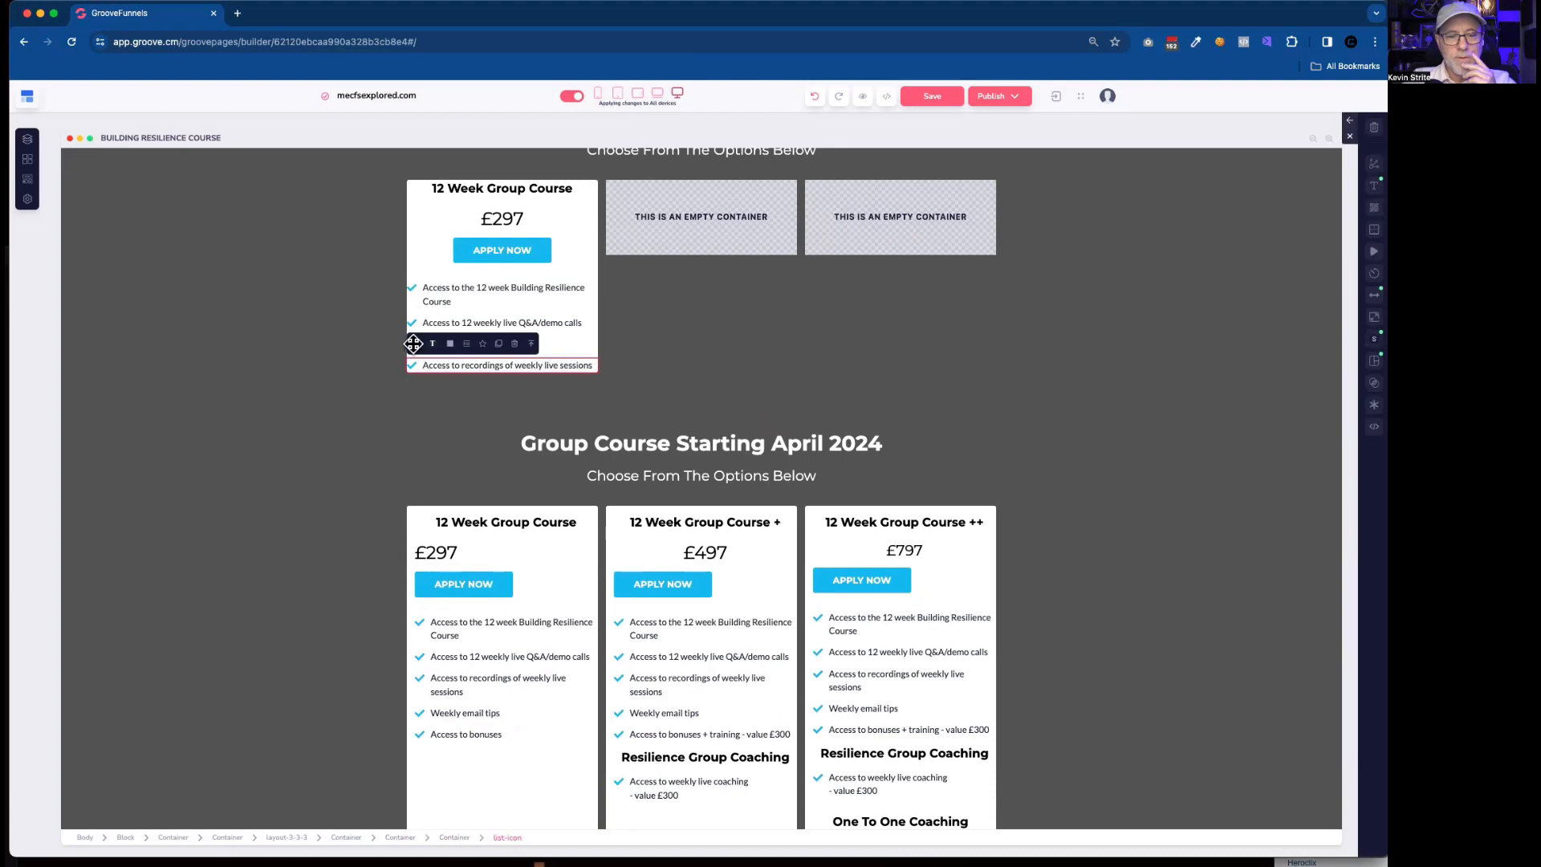
Put the weekly live sessions recordings item above "Weekly email tips" in the rebuilt list, and copy "Access to bonuses" there from the original first card.
key("Delete")
mouse_move(475, 334)
left_mouse_down()
mouse_move(472, 321)
mouse_move(475, 342)
left_mouse_up()
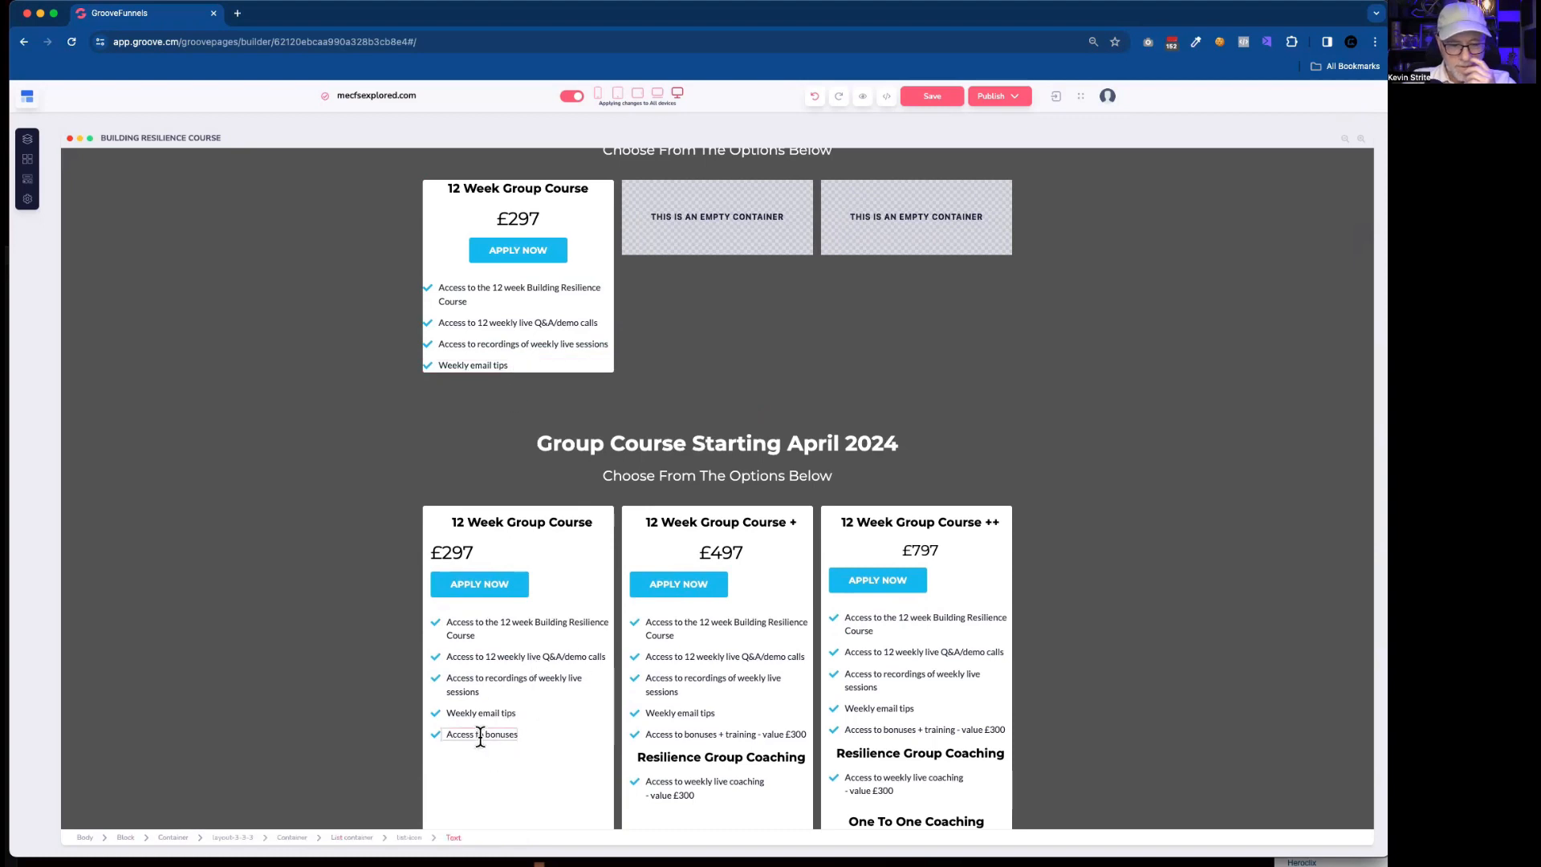
left_click(518, 735)
left_click(518, 713)
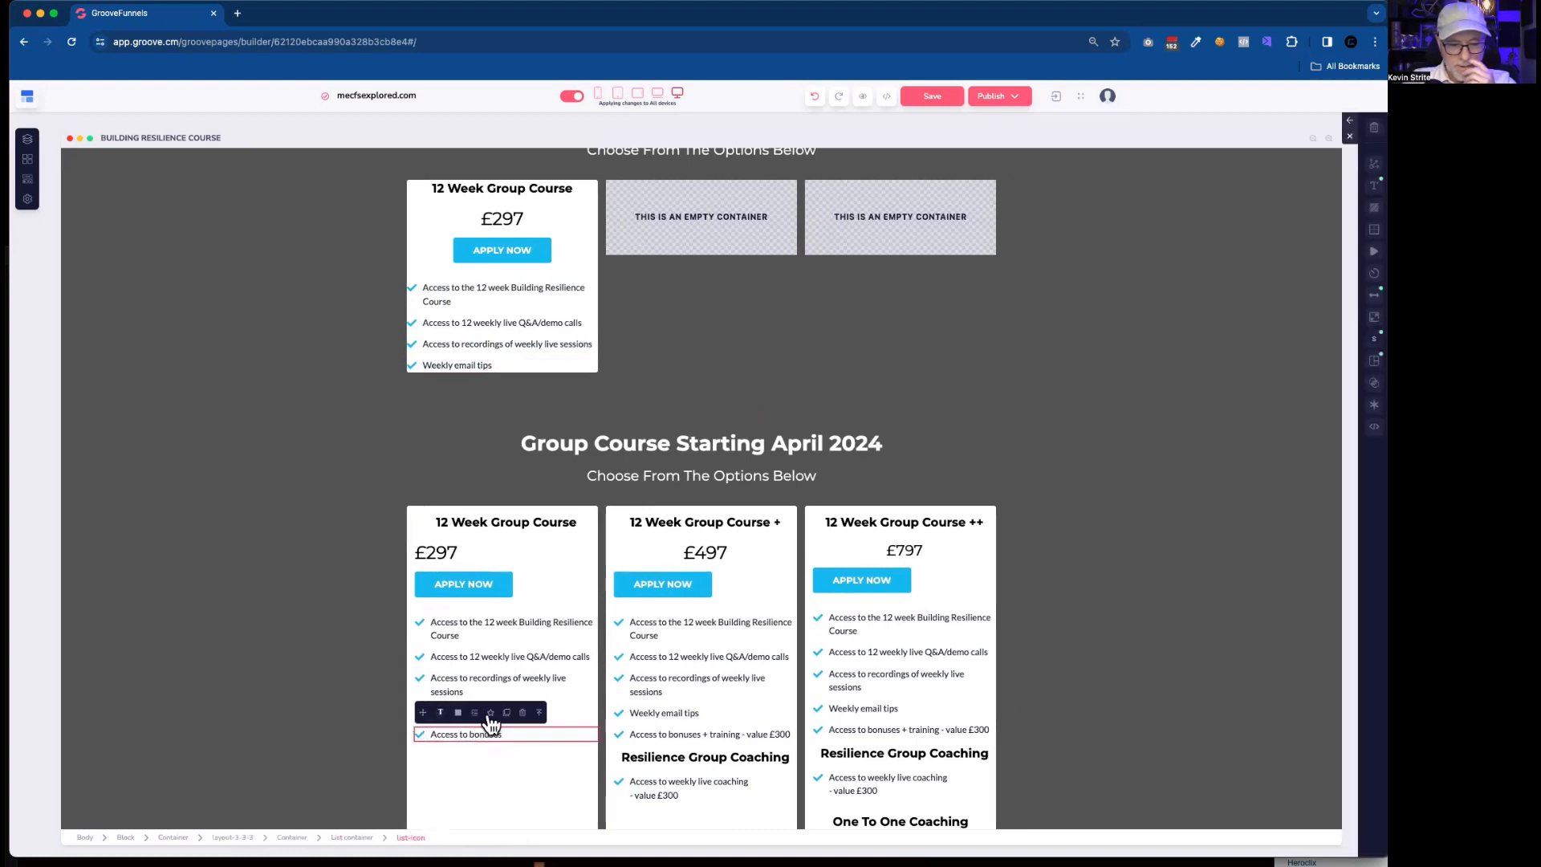
left_click(507, 712)
left_click_drag(423, 713, 509, 366)
Reorder the rebuilt first column's list so that "Weekly email tips" comes before "Access to bonuses".
left_click(504, 383)
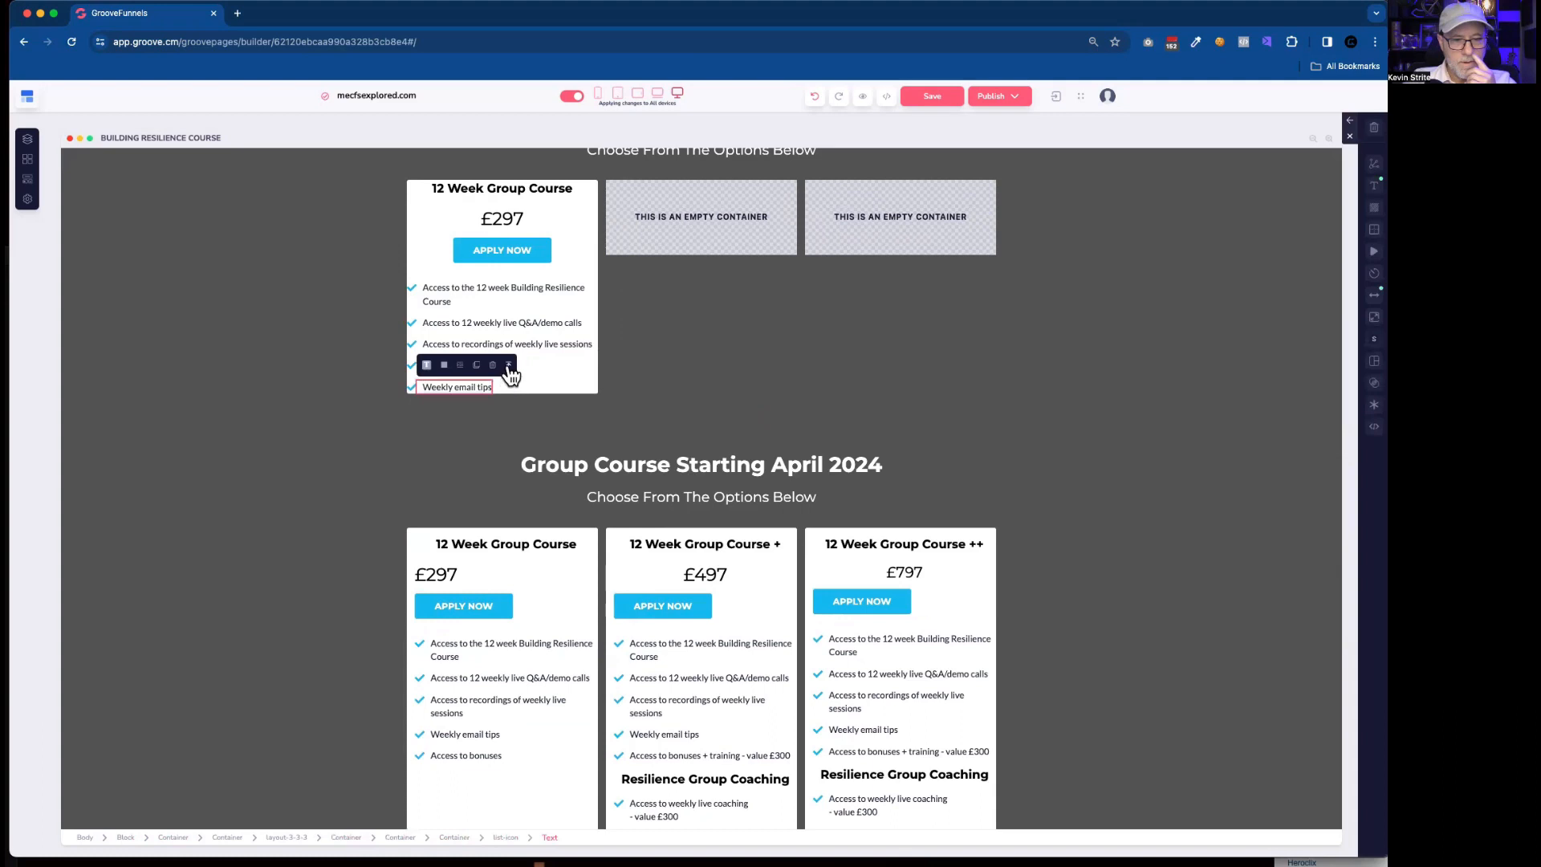
left_click_drag(424, 365, 466, 388)
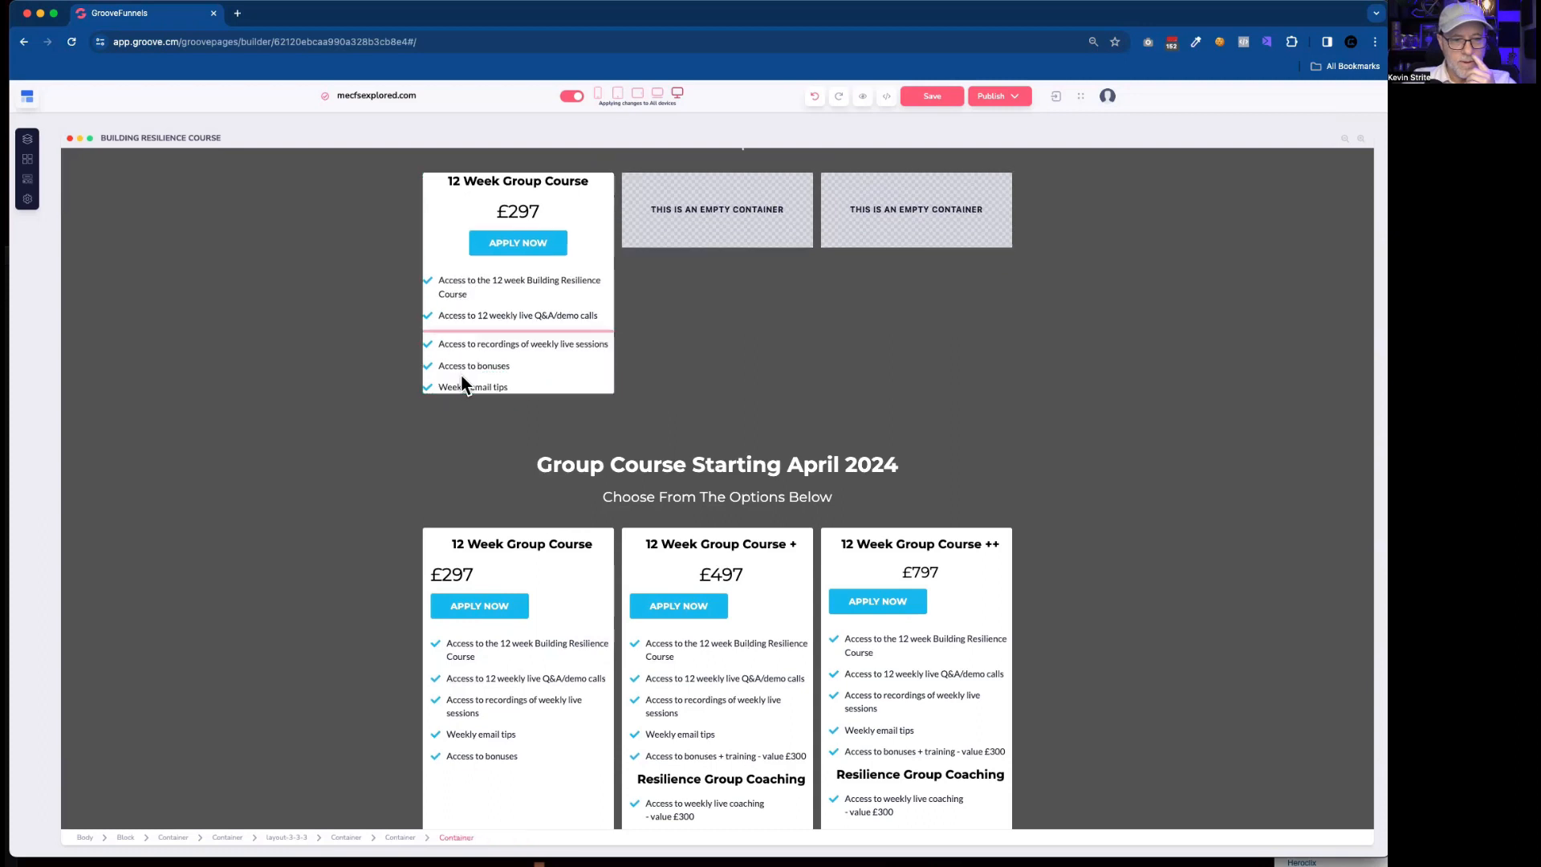
left_click(526, 383)
left_click_drag(515, 374, 456, 367)
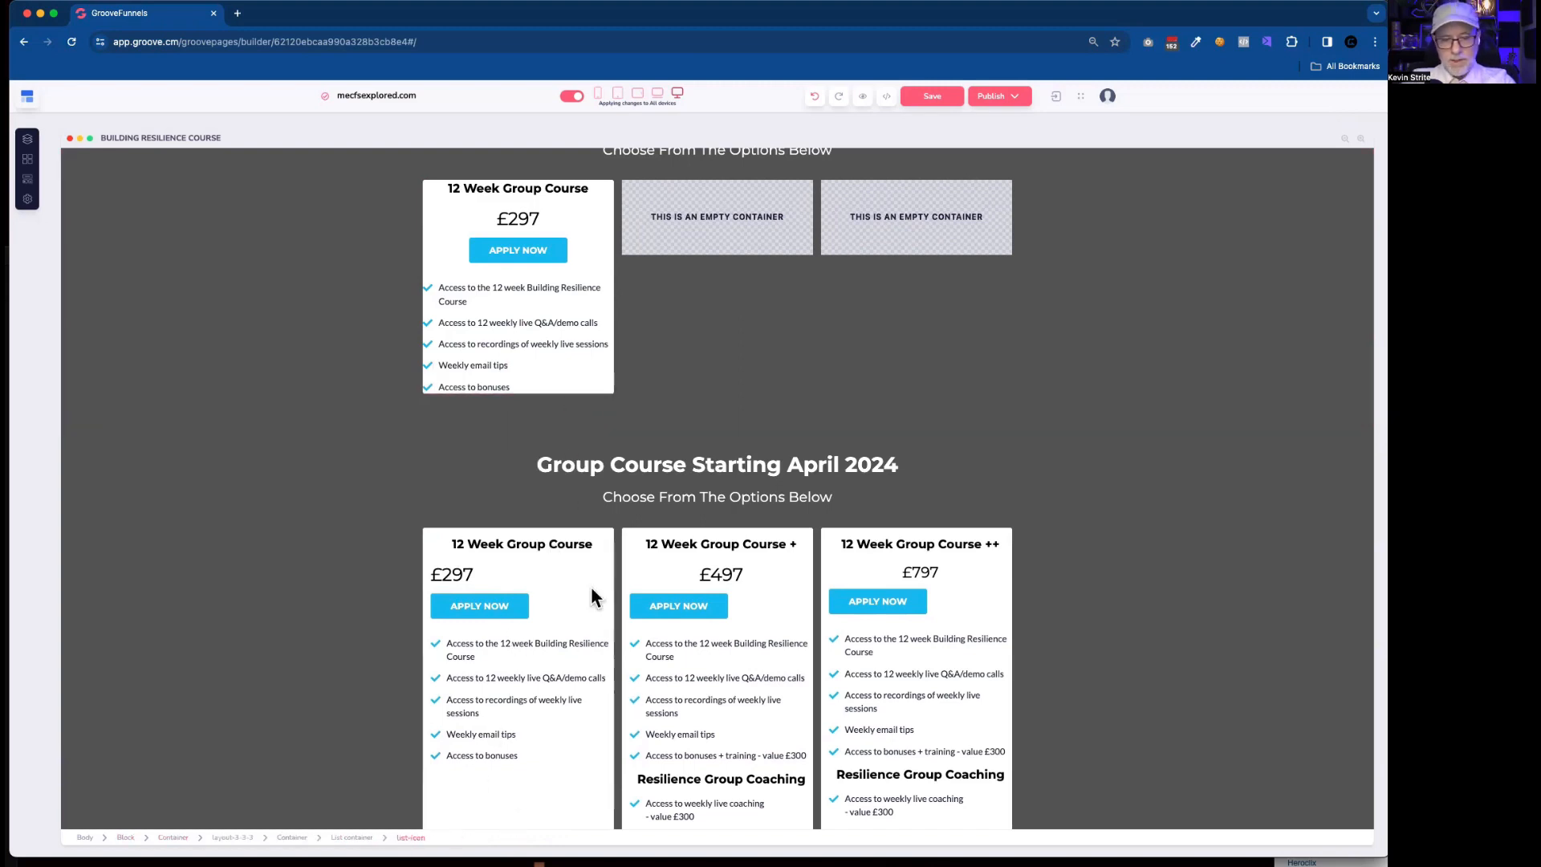
Set the left and right padding of the inner container around the rebuilt first card's content to 10.
left_click(522, 301)
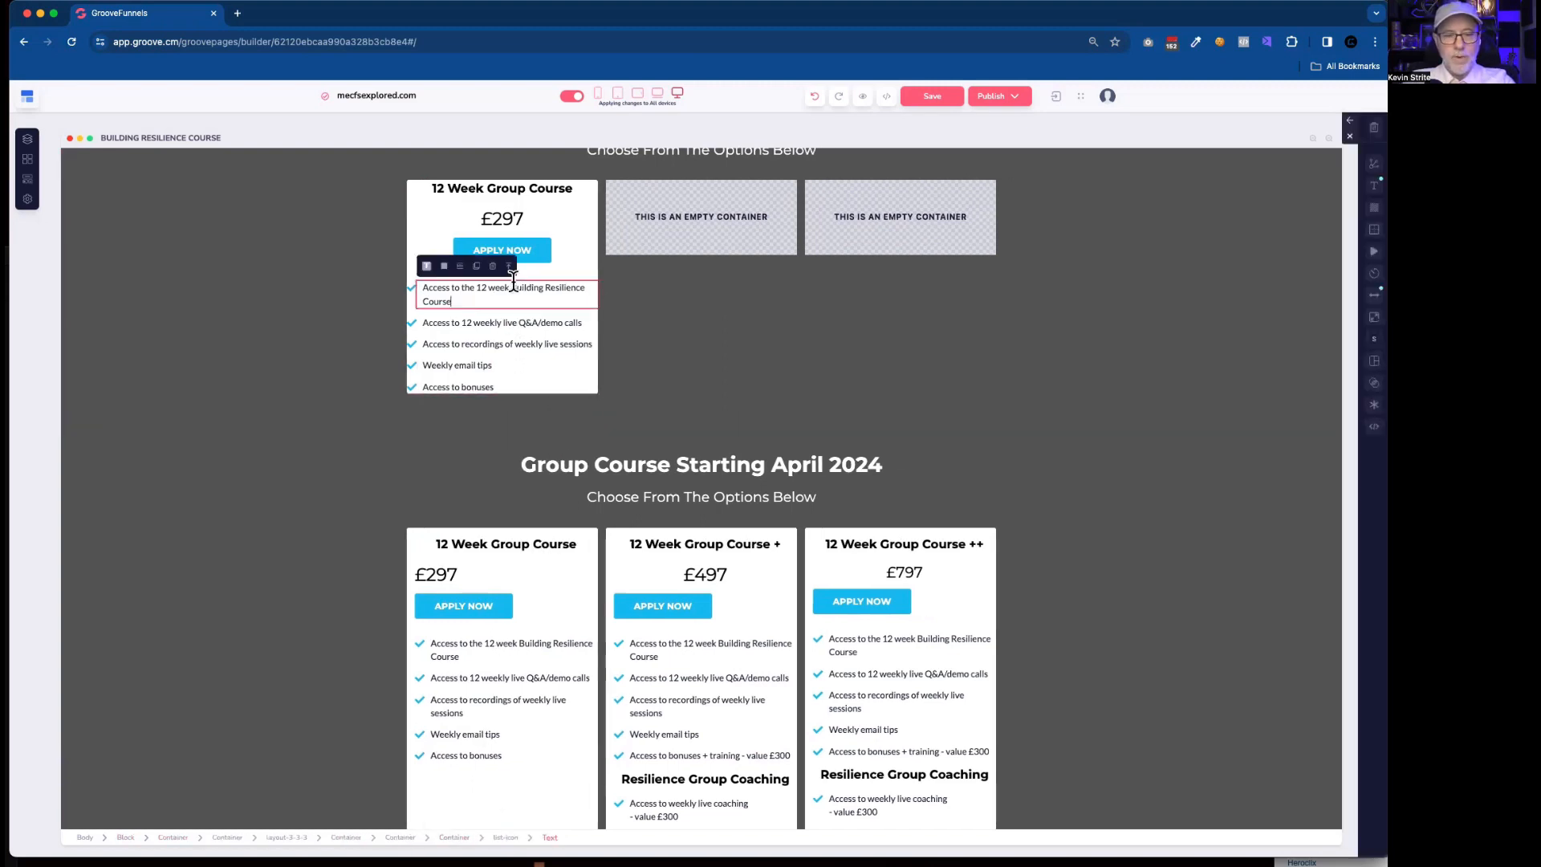
left_click(509, 267)
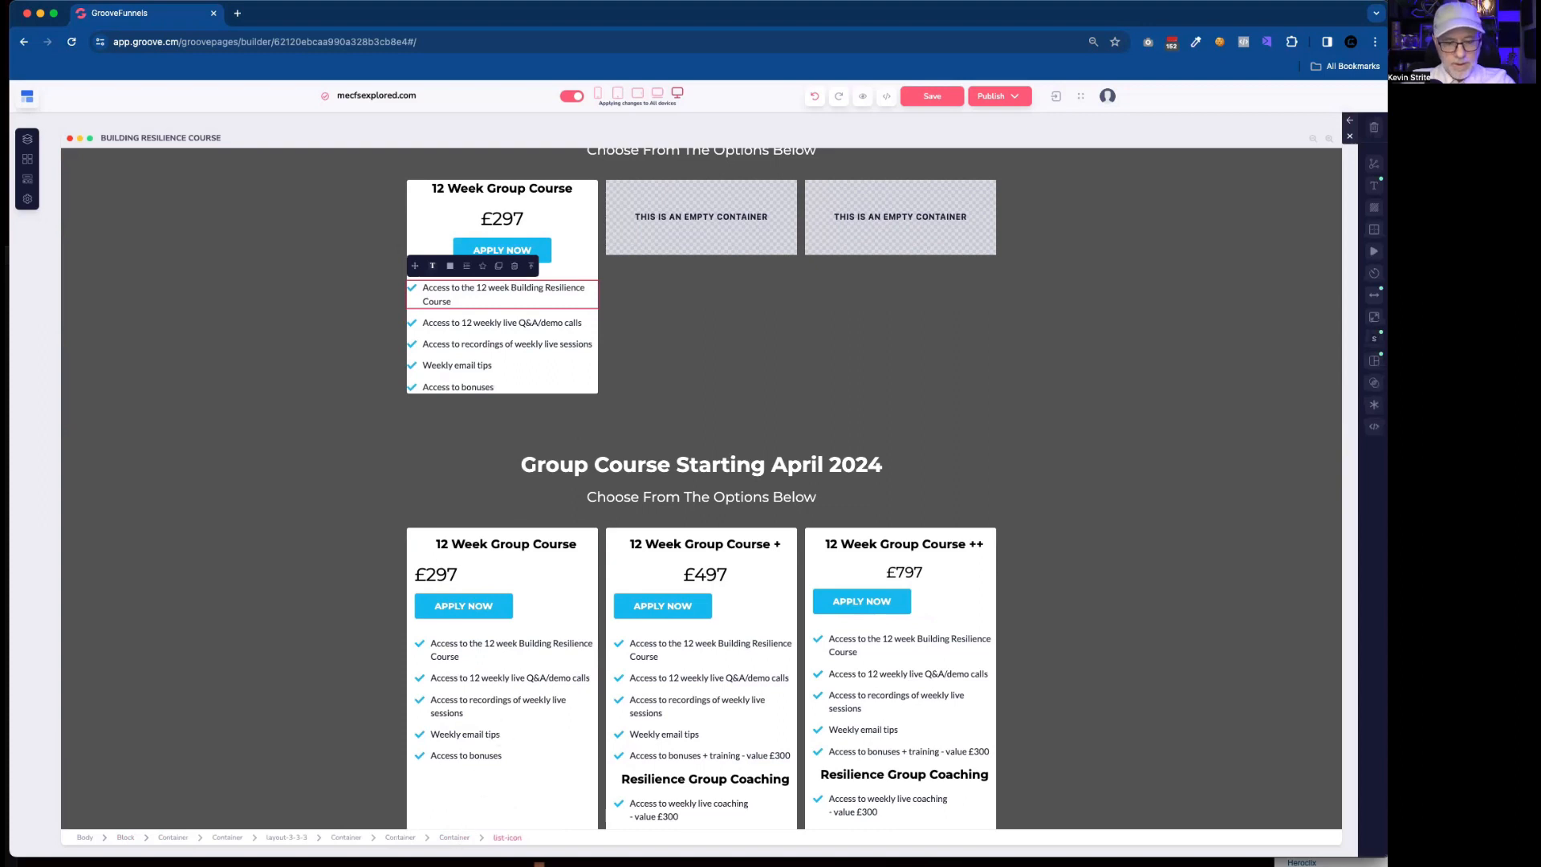
left_click(455, 837)
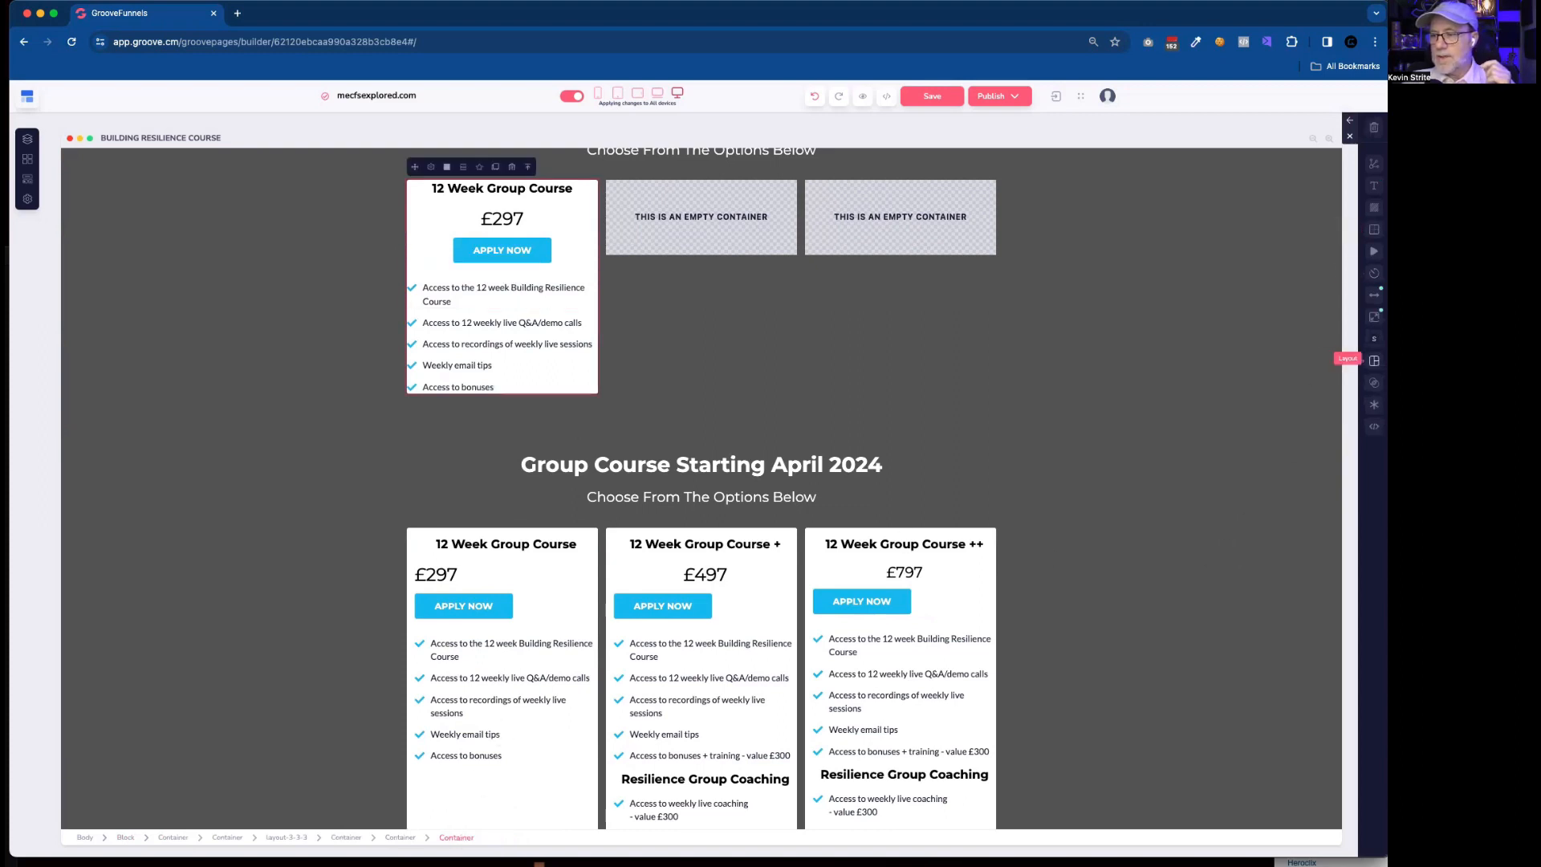
left_click(1374, 316)
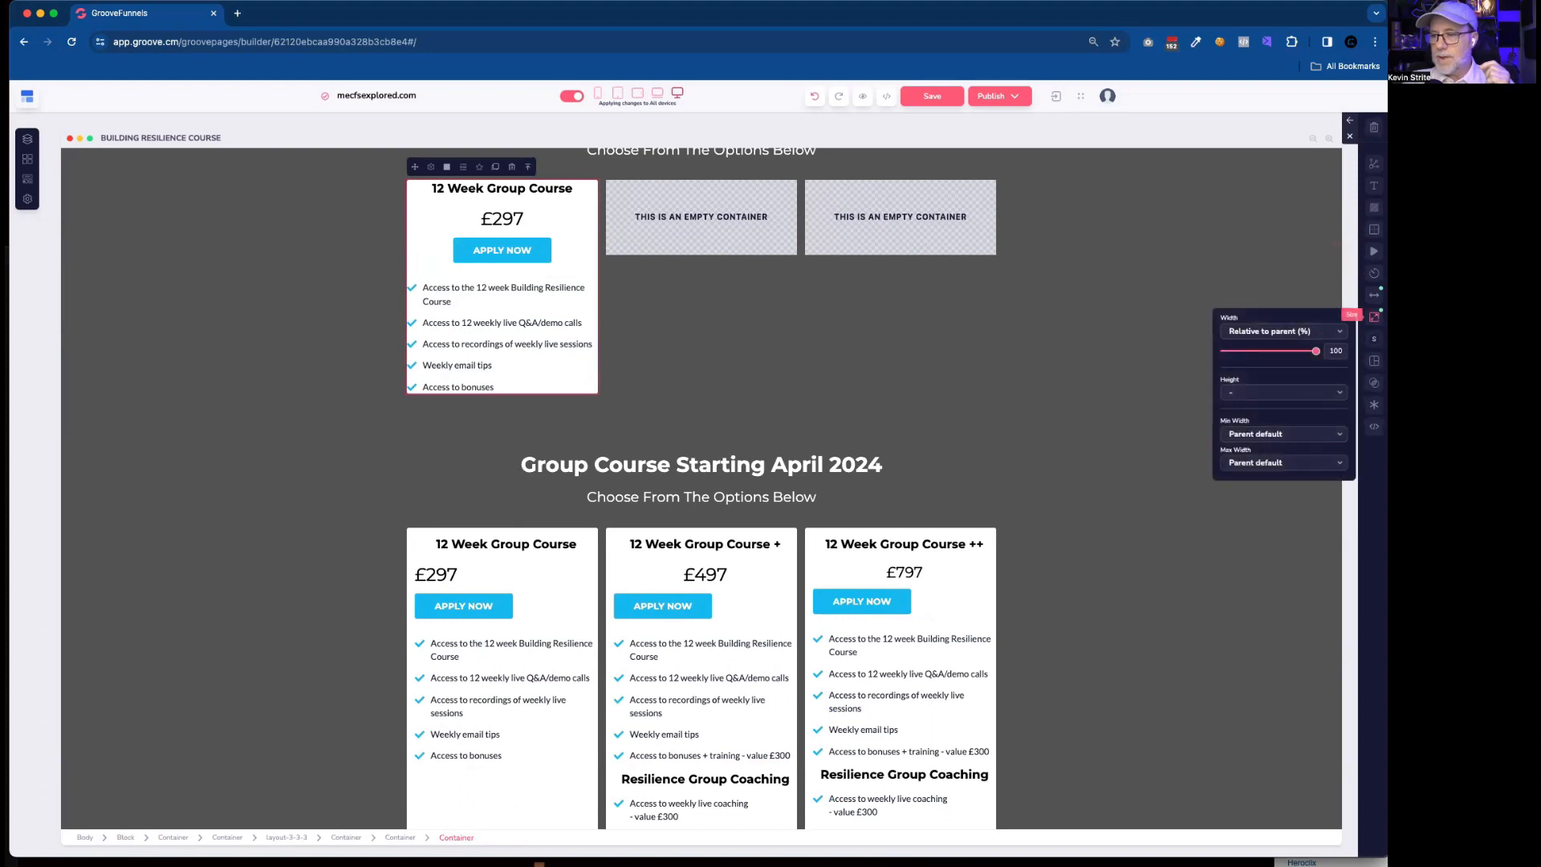
left_click(1374, 294)
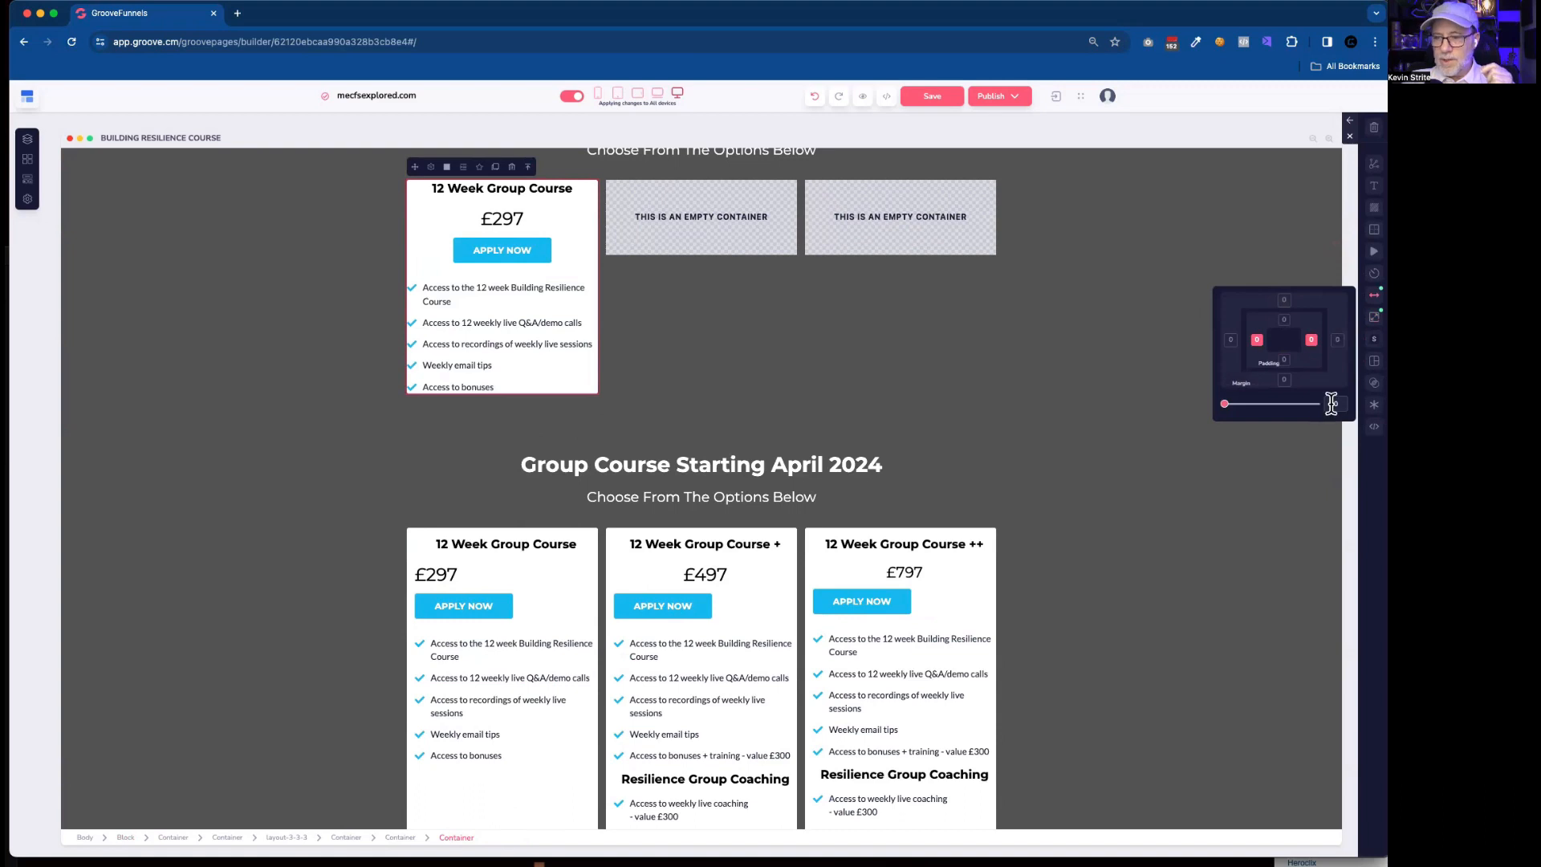
left_click(1332, 404)
type("10")
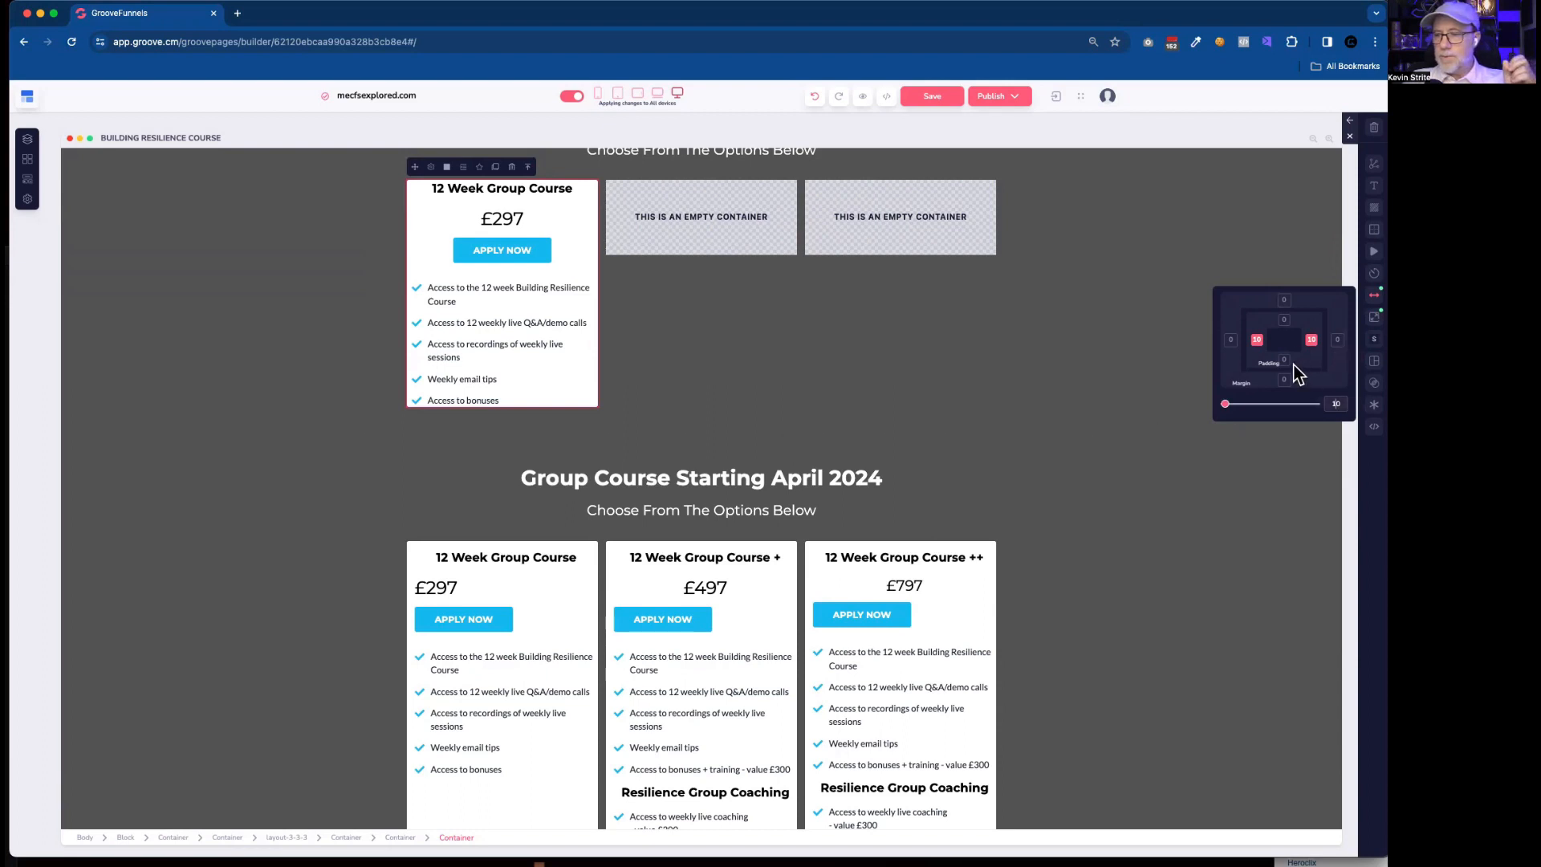
Set the top and bottom padding of the rebuilt first card's inner container to 20 and compare it with the original cards.
left_click(1258, 343)
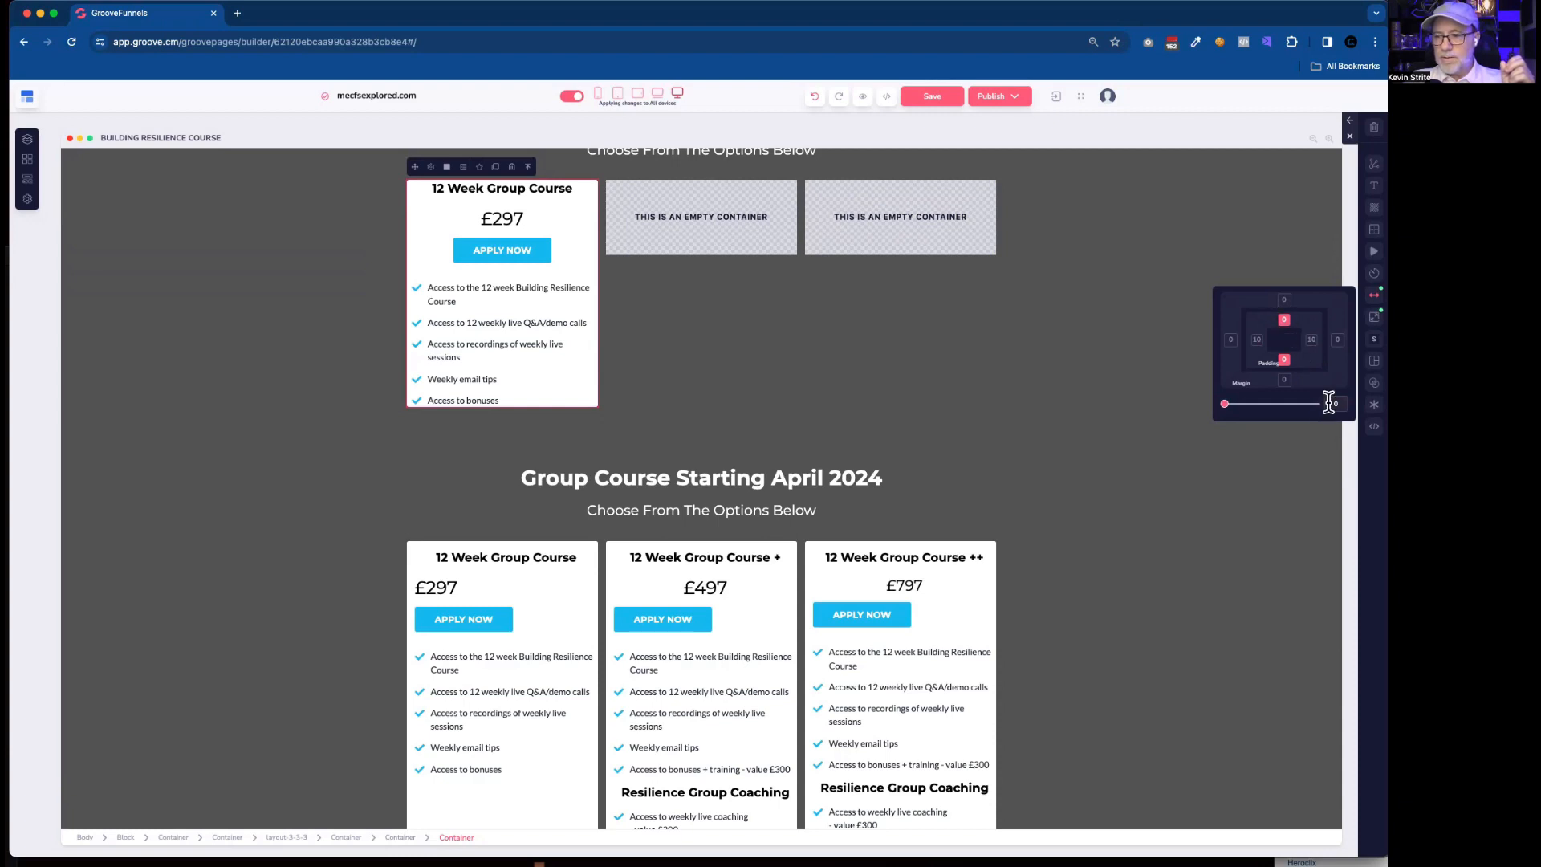
type("20")
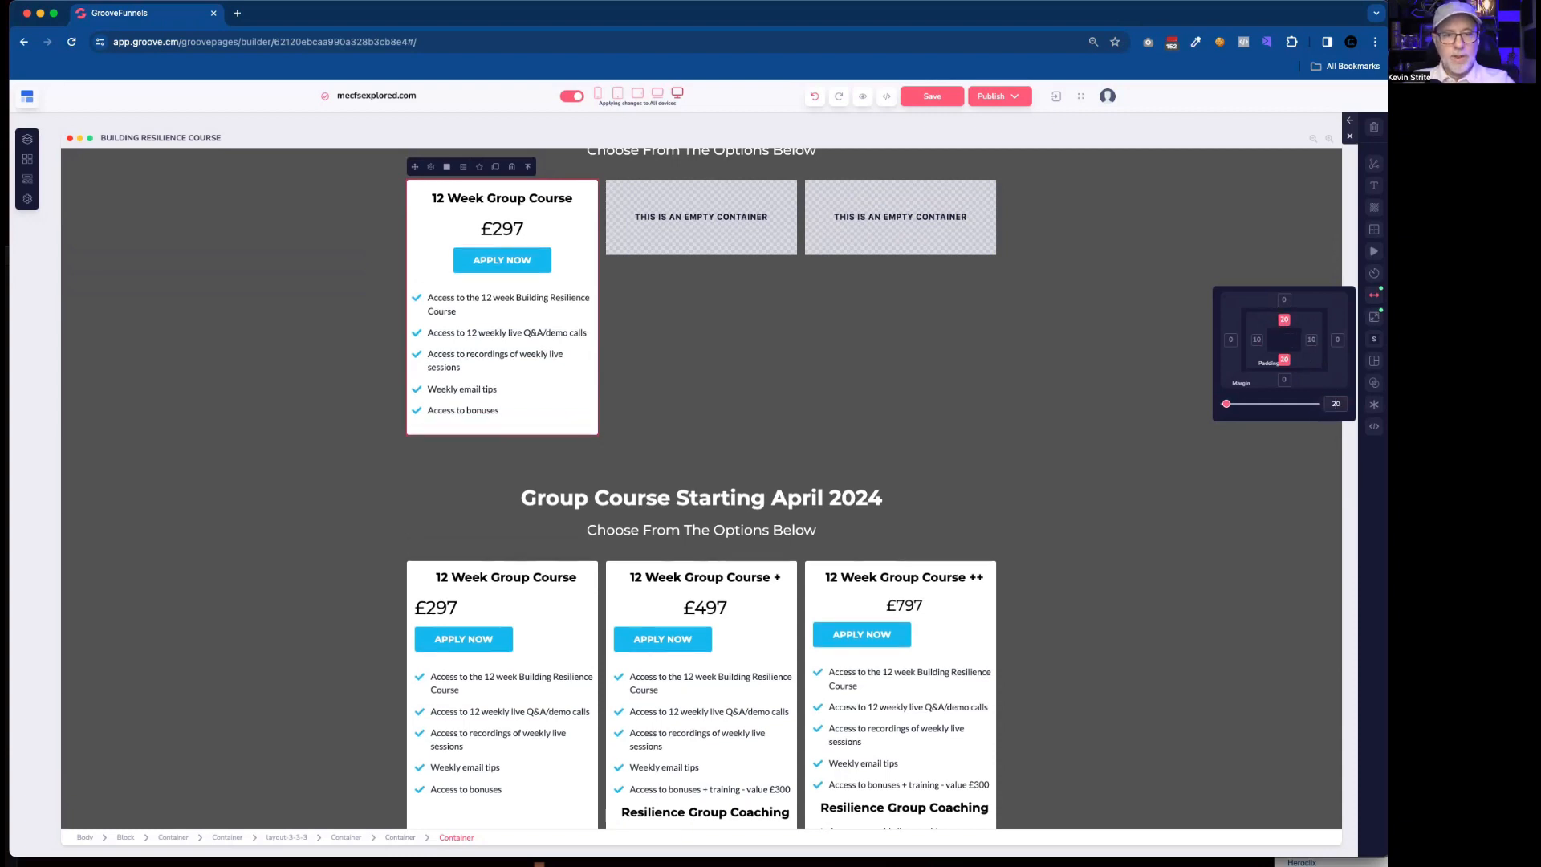
scroll(661, 518, "down", 4)
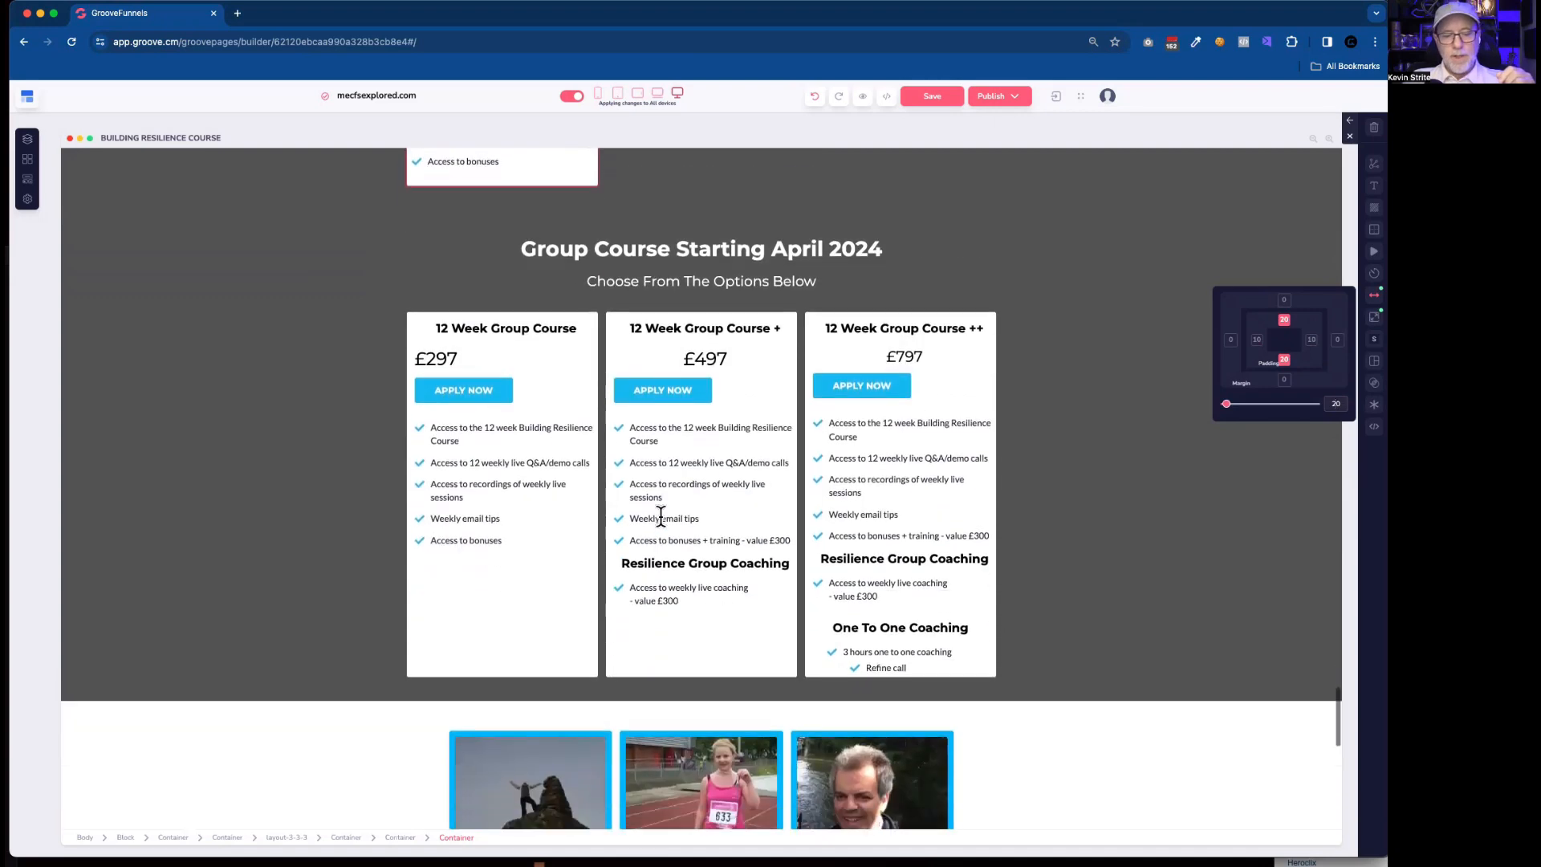
scroll(660, 514, "up", 5)
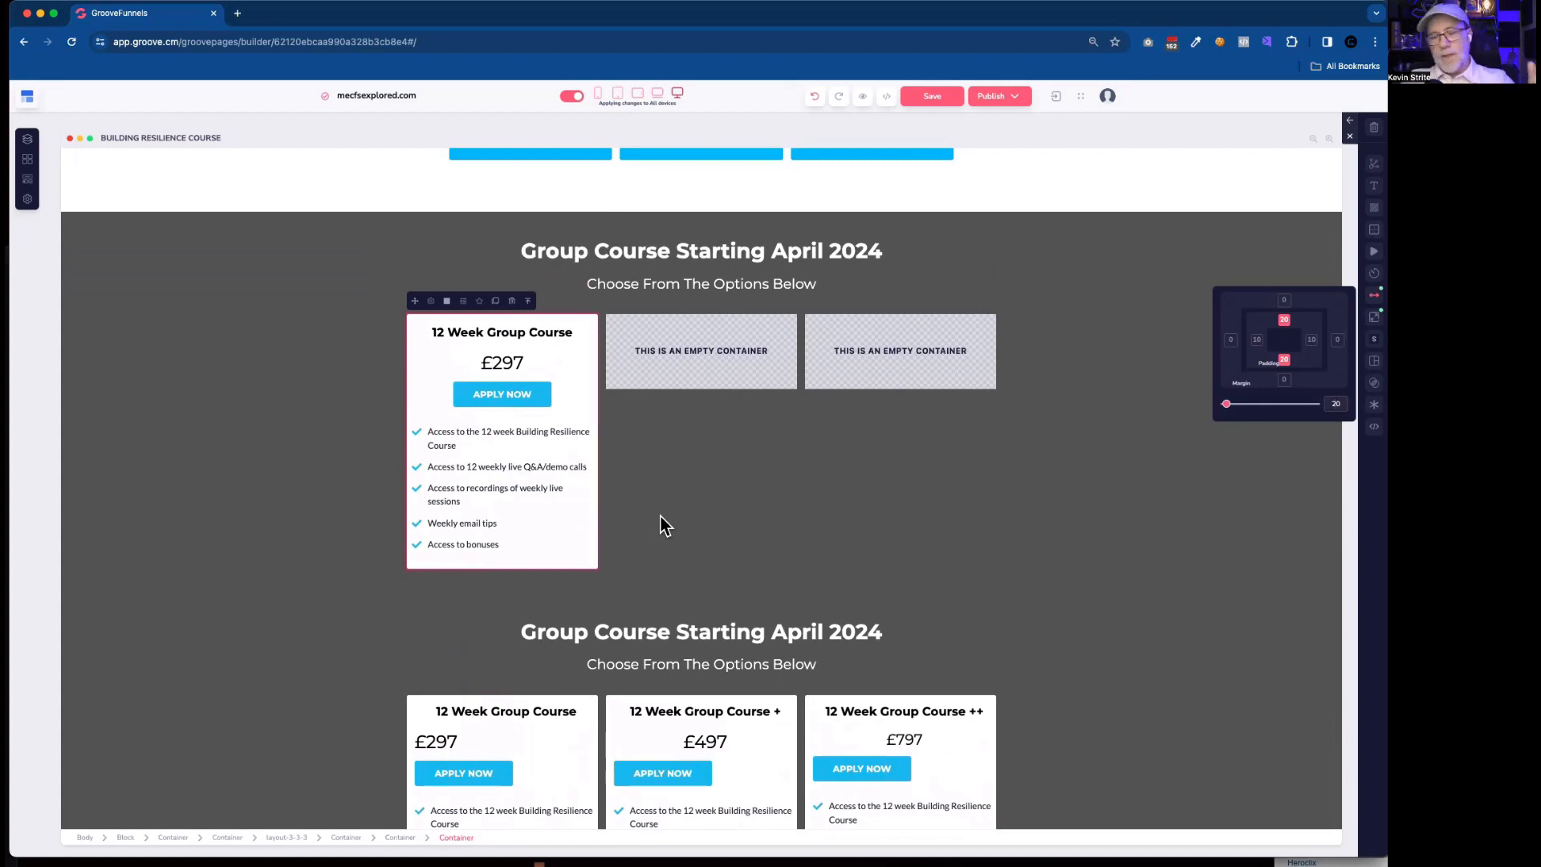
scroll(595, 324, "up", 1)
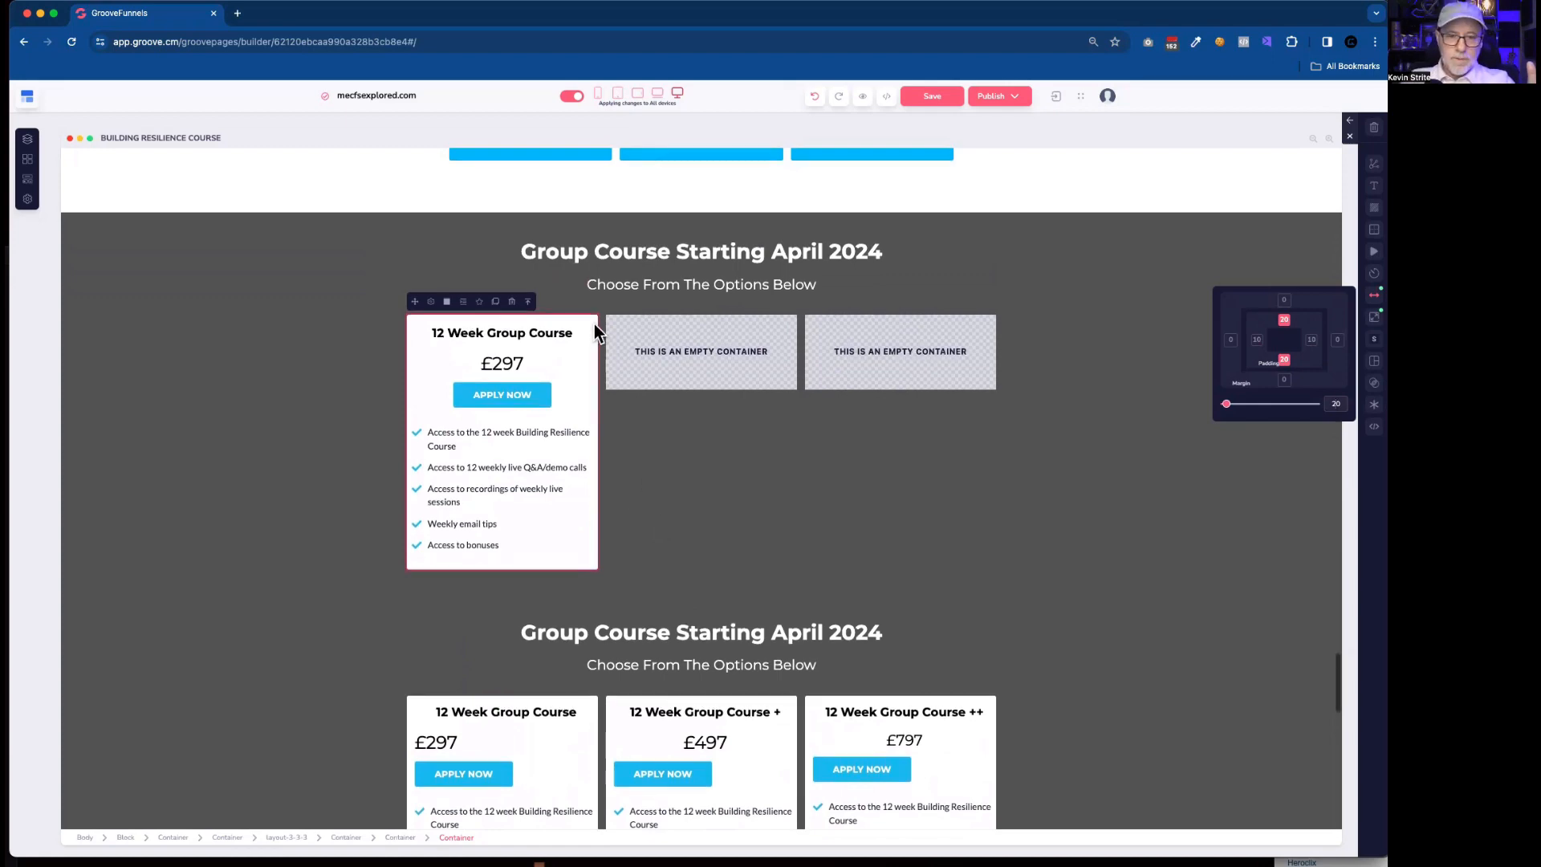
Duplicate the empty second column container of the rebuilt layout and delete the copy.
left_click(671, 337)
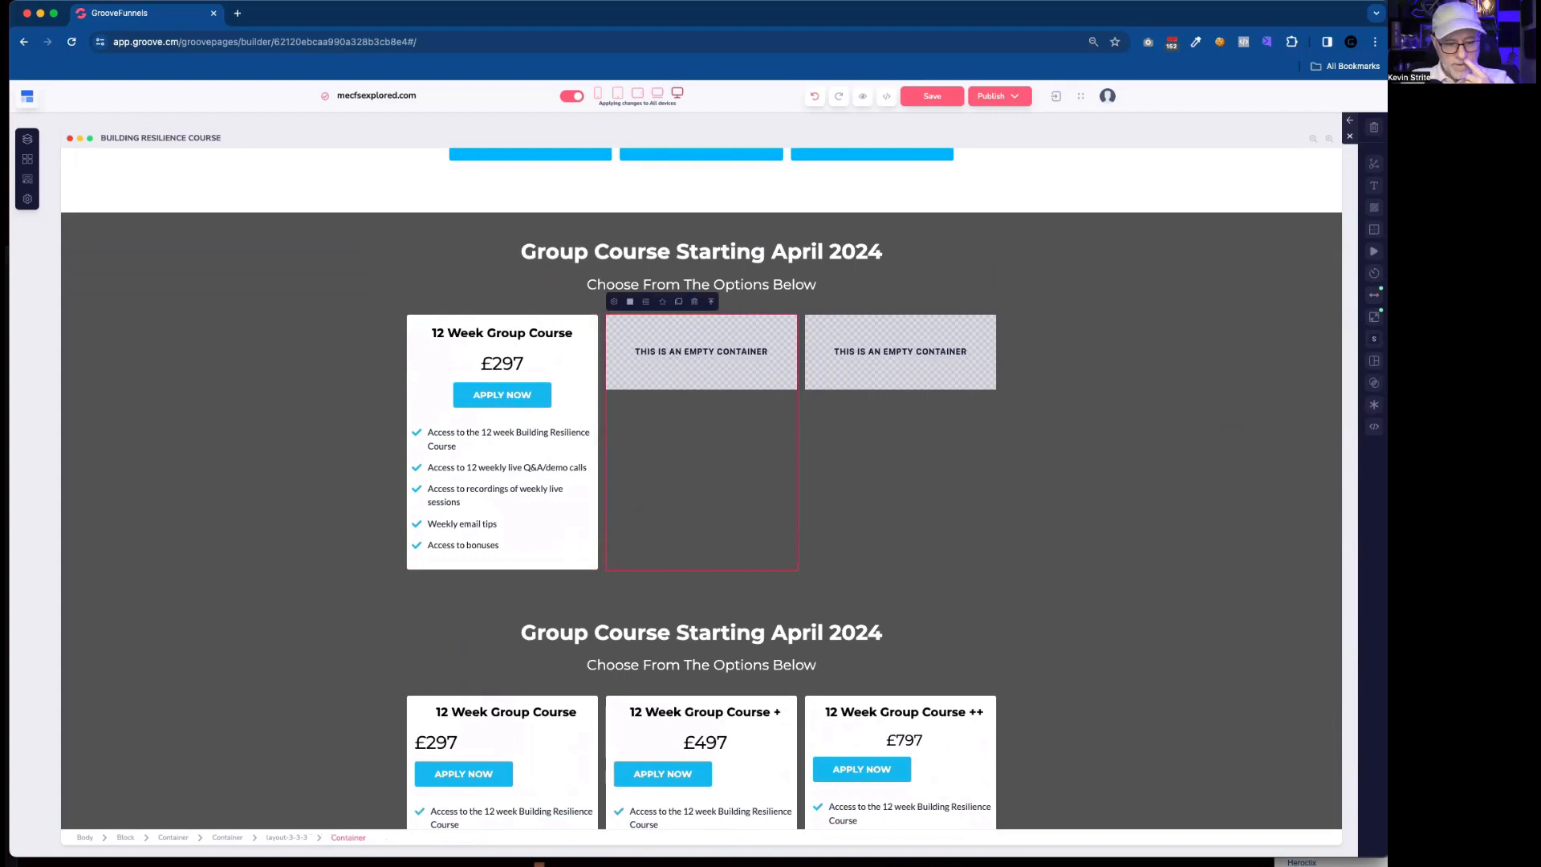
key("super+0")
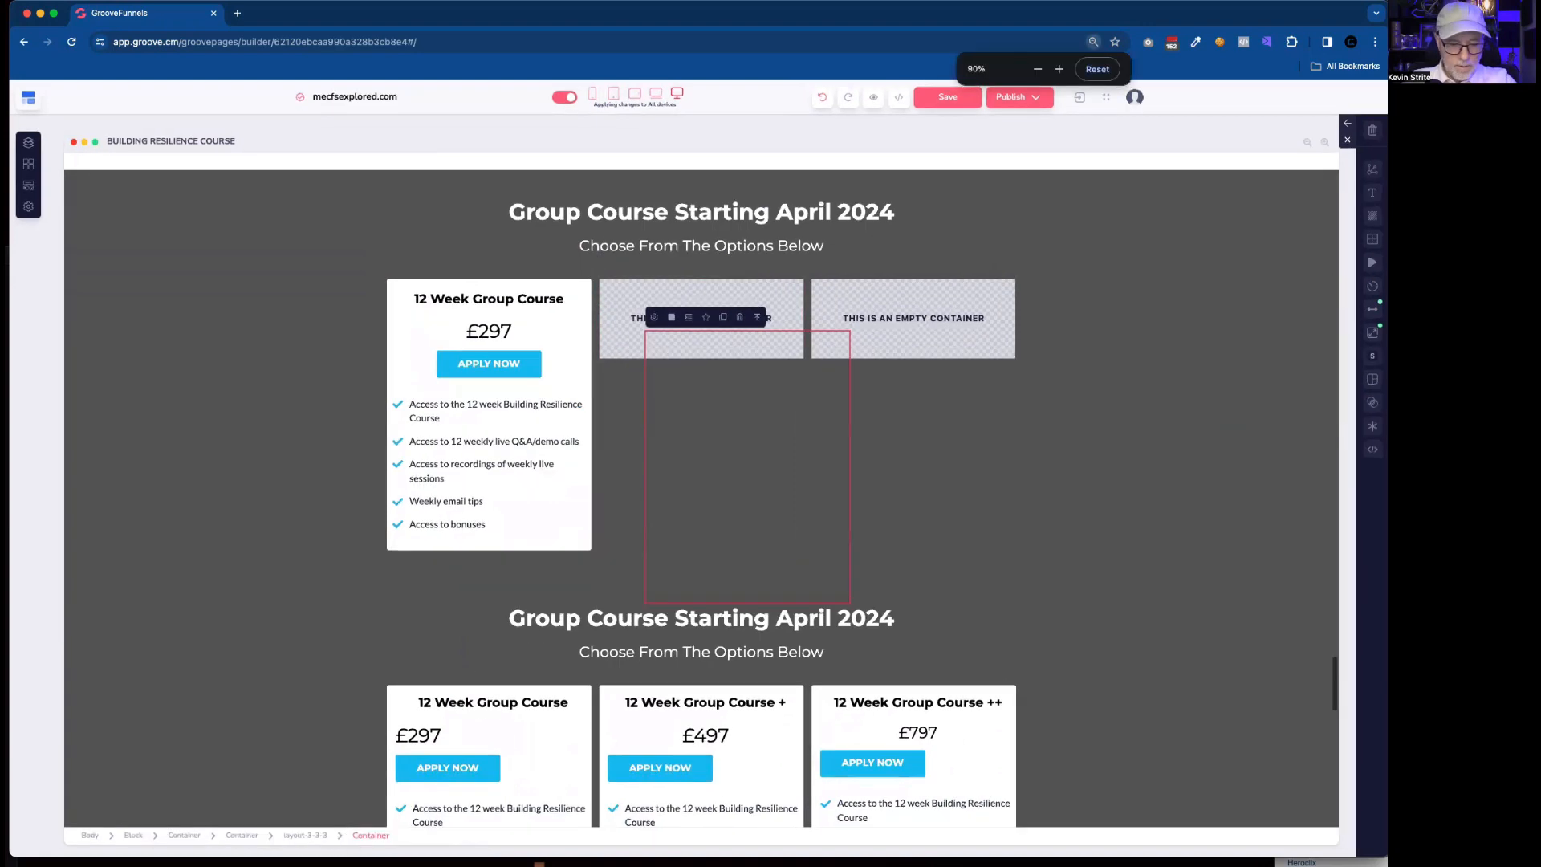
scroll(611, 603, "up", 1)
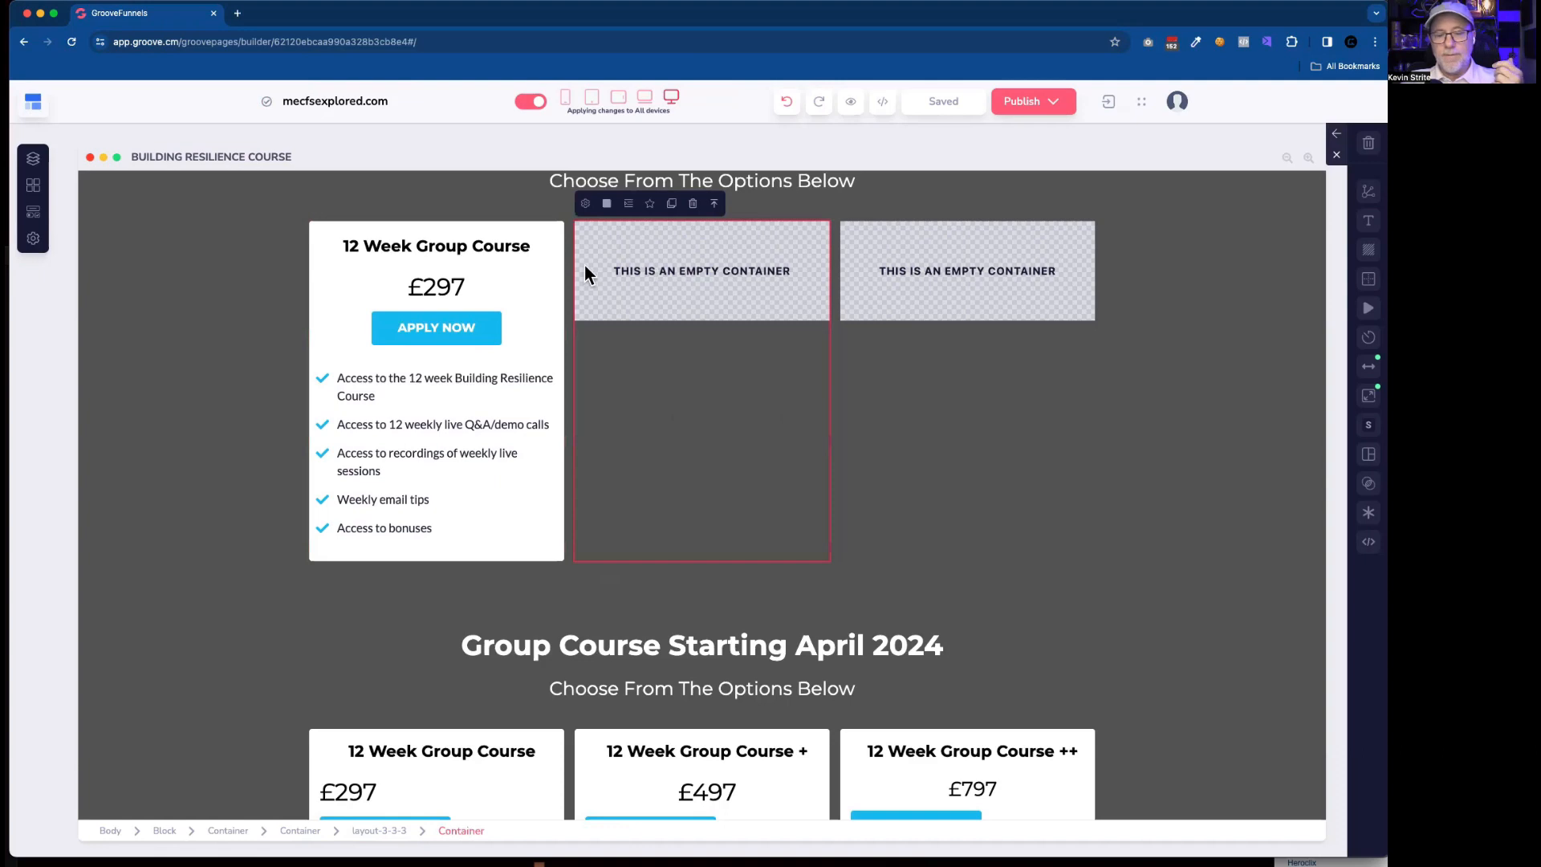
left_click(673, 204)
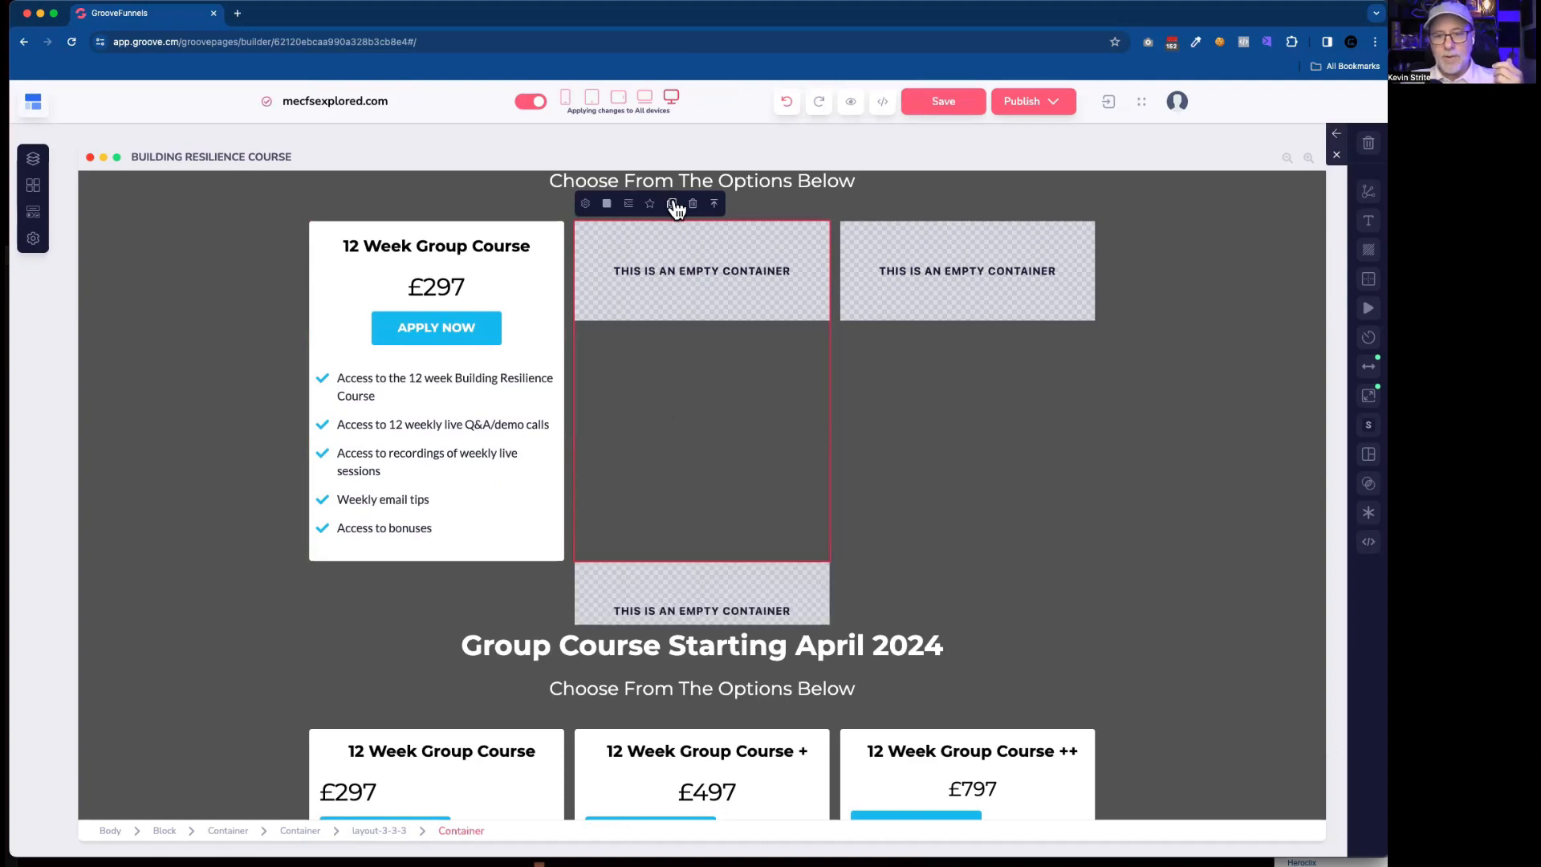
left_click(605, 572)
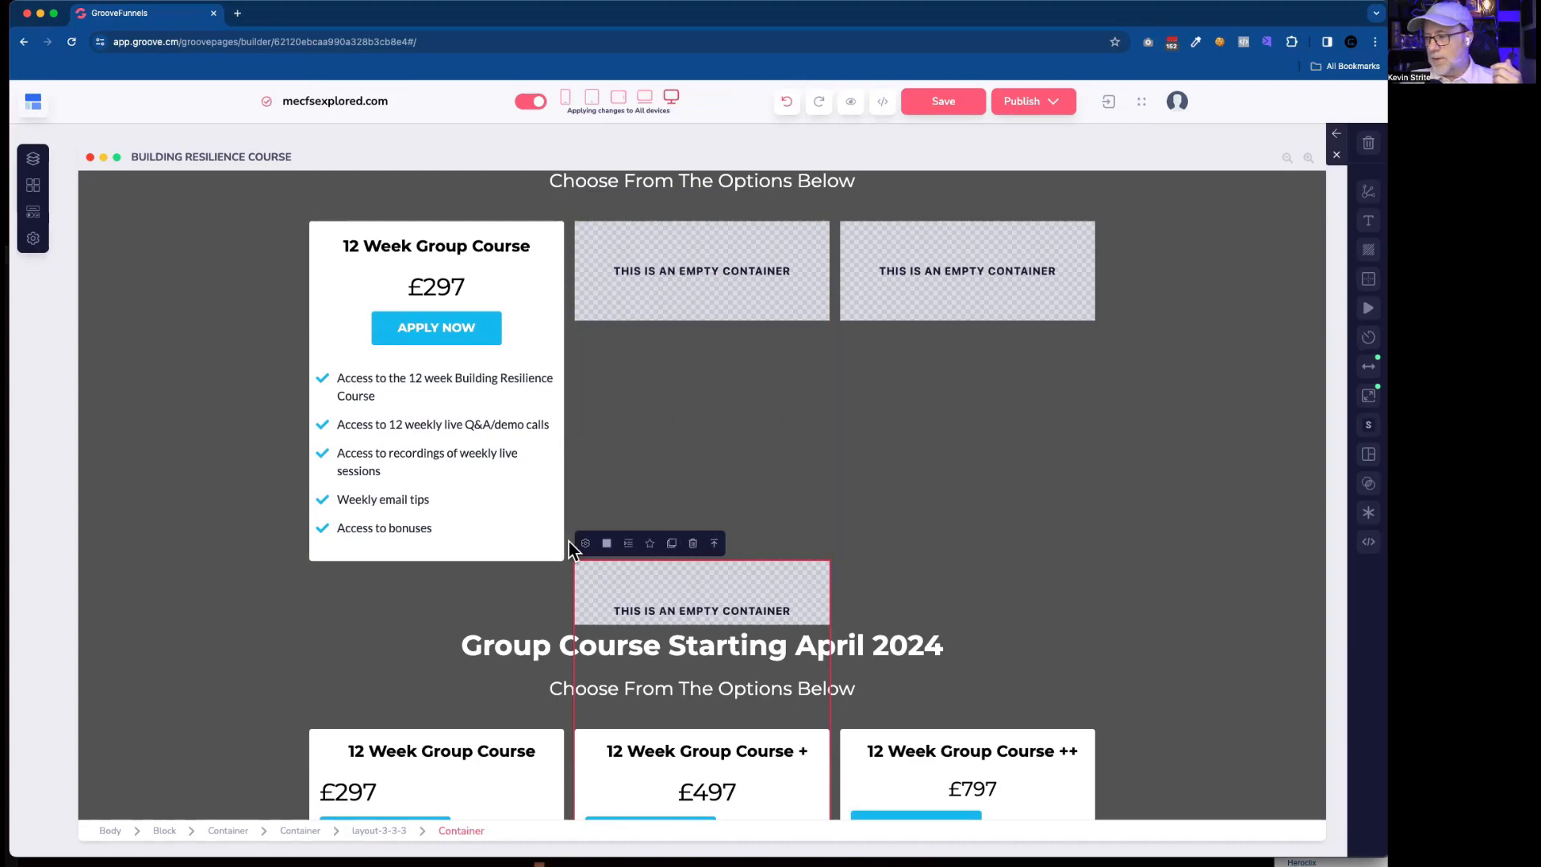
left_click(694, 545)
left_click(748, 494)
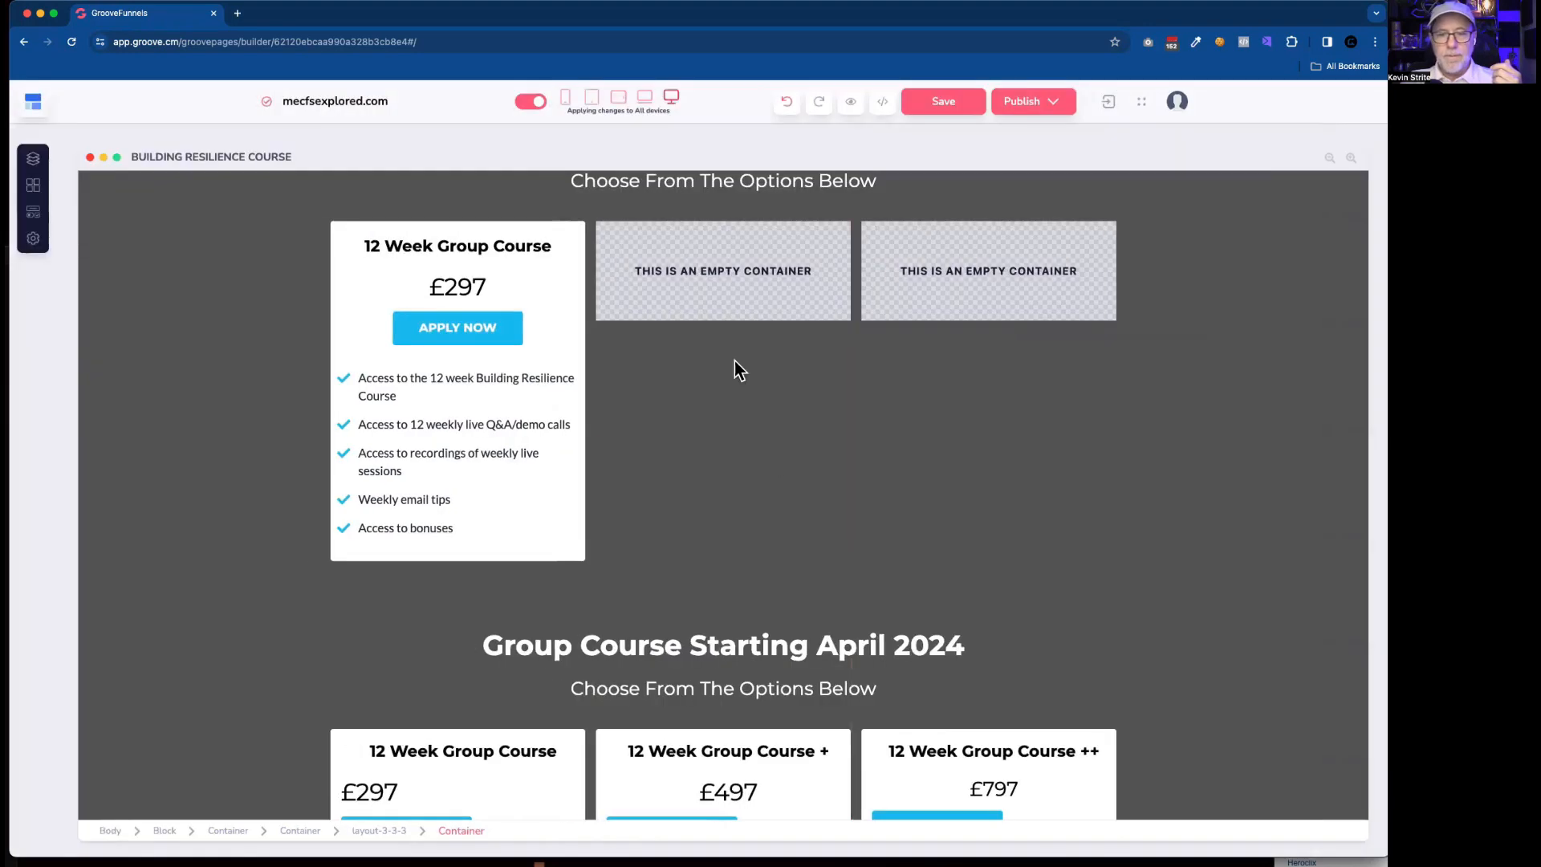
Duplicate the first column's whole card wrapper container and move one copy into the empty second column.
left_click(566, 235)
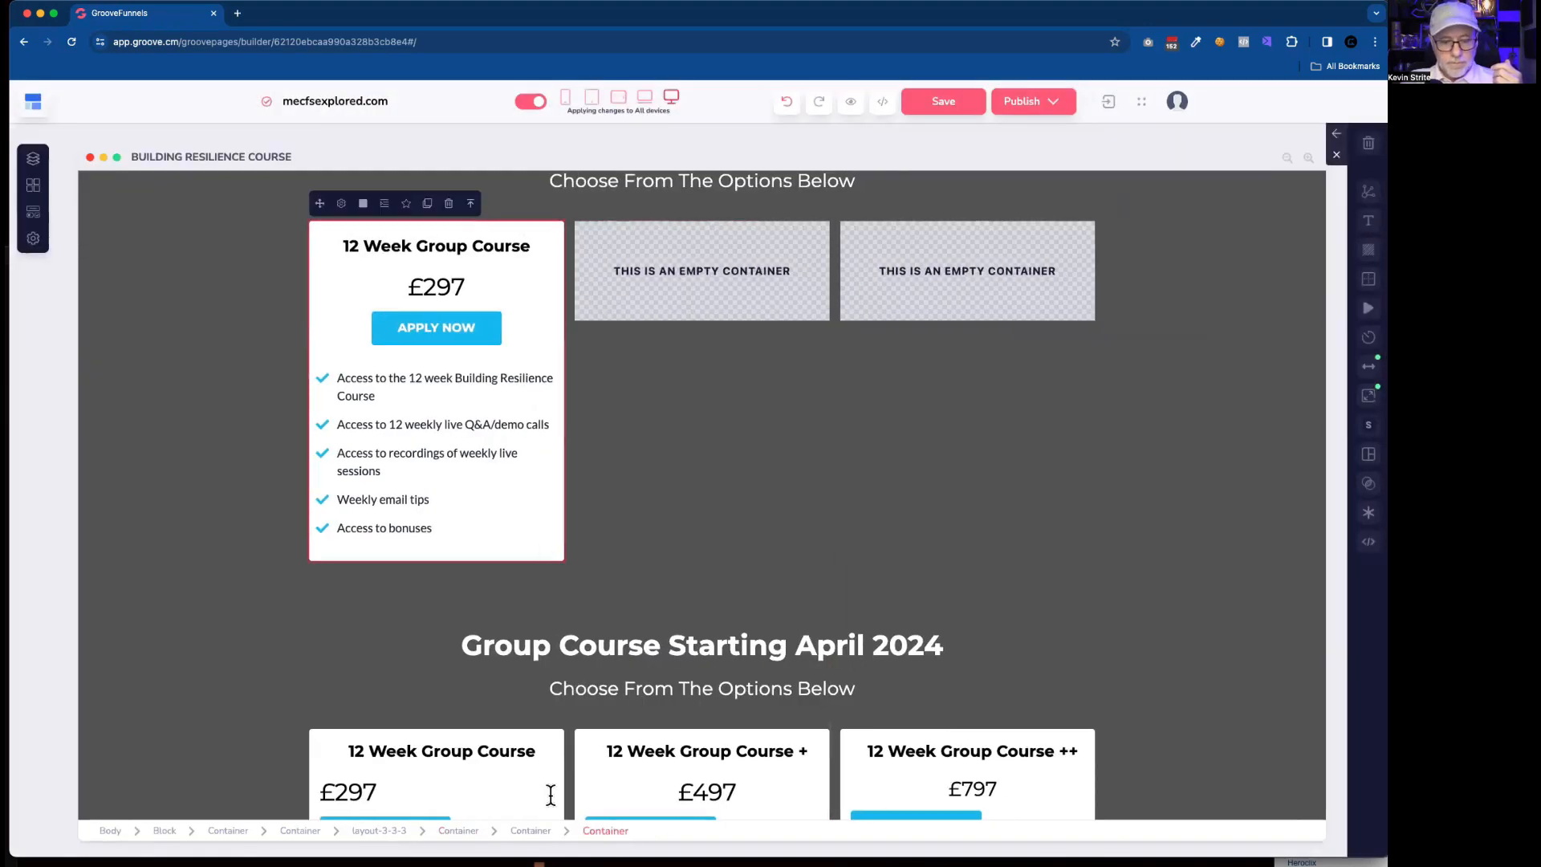
left_click(530, 830)
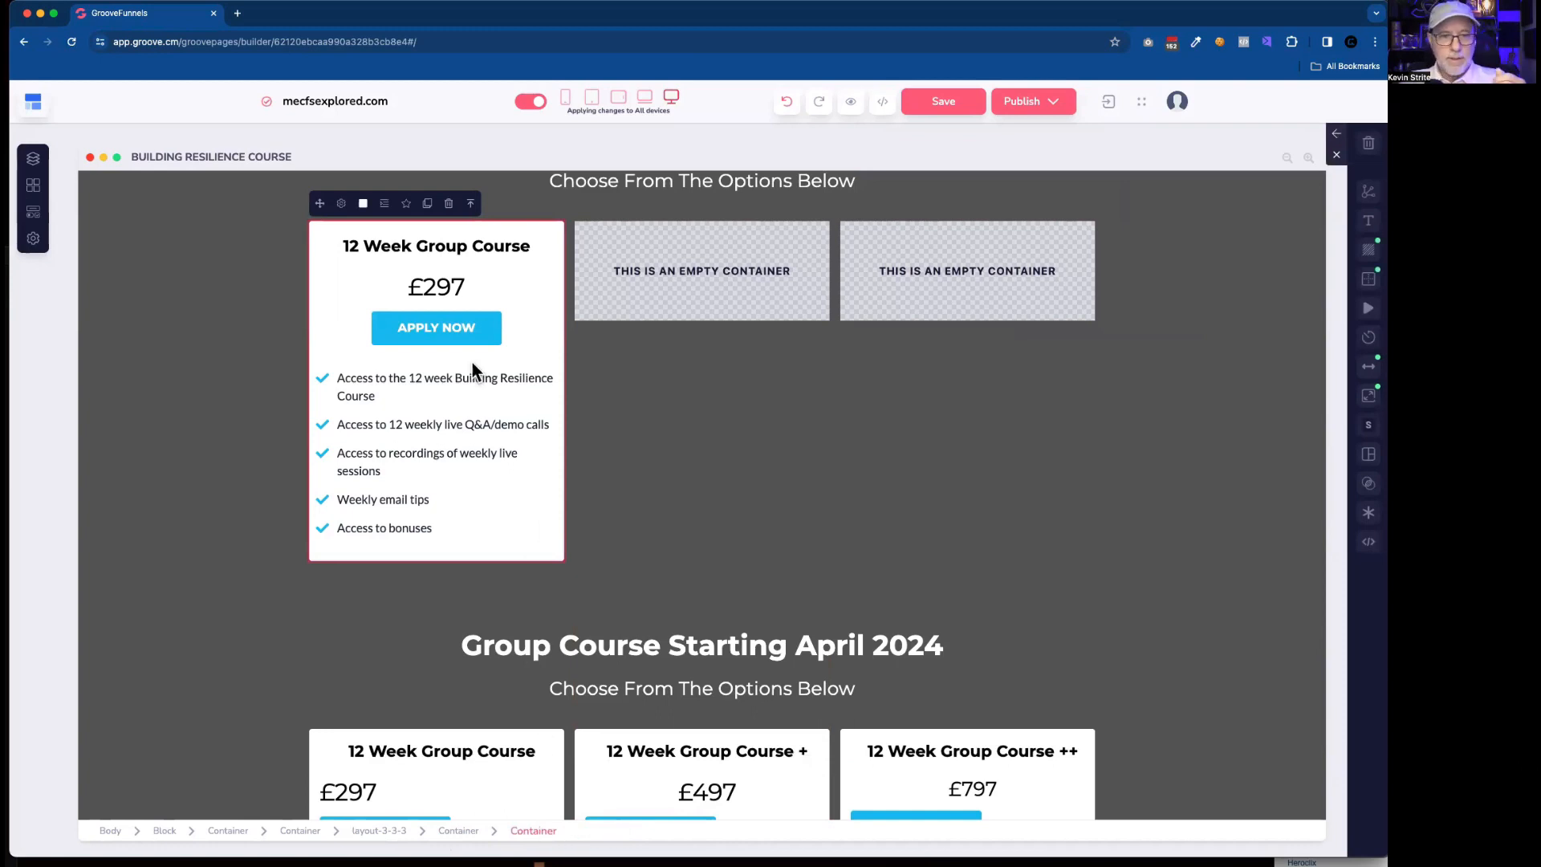
left_click(428, 206)
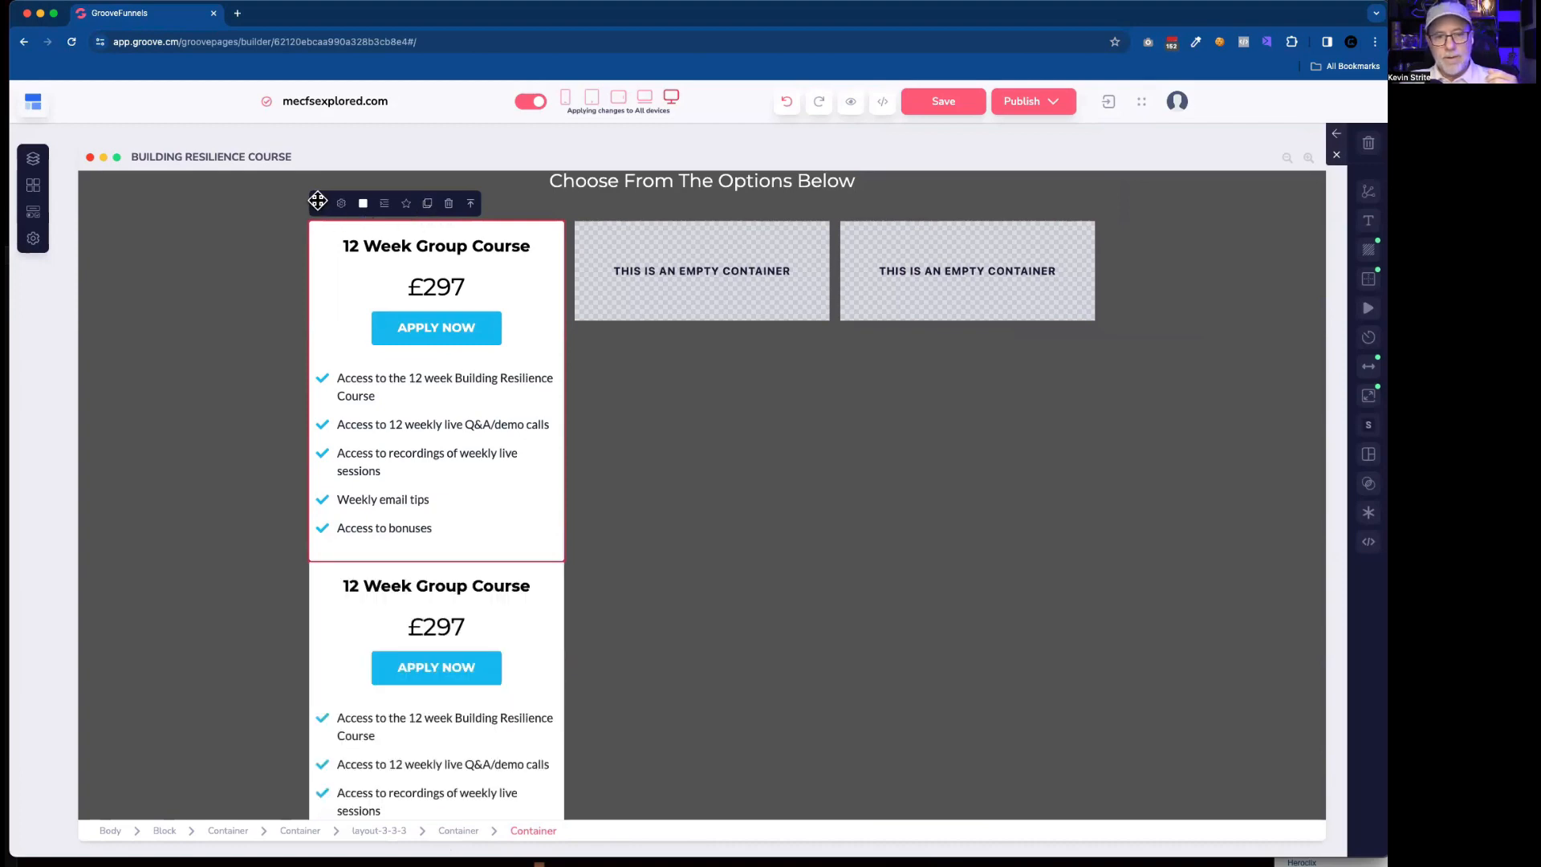
left_click_drag(318, 201, 636, 293)
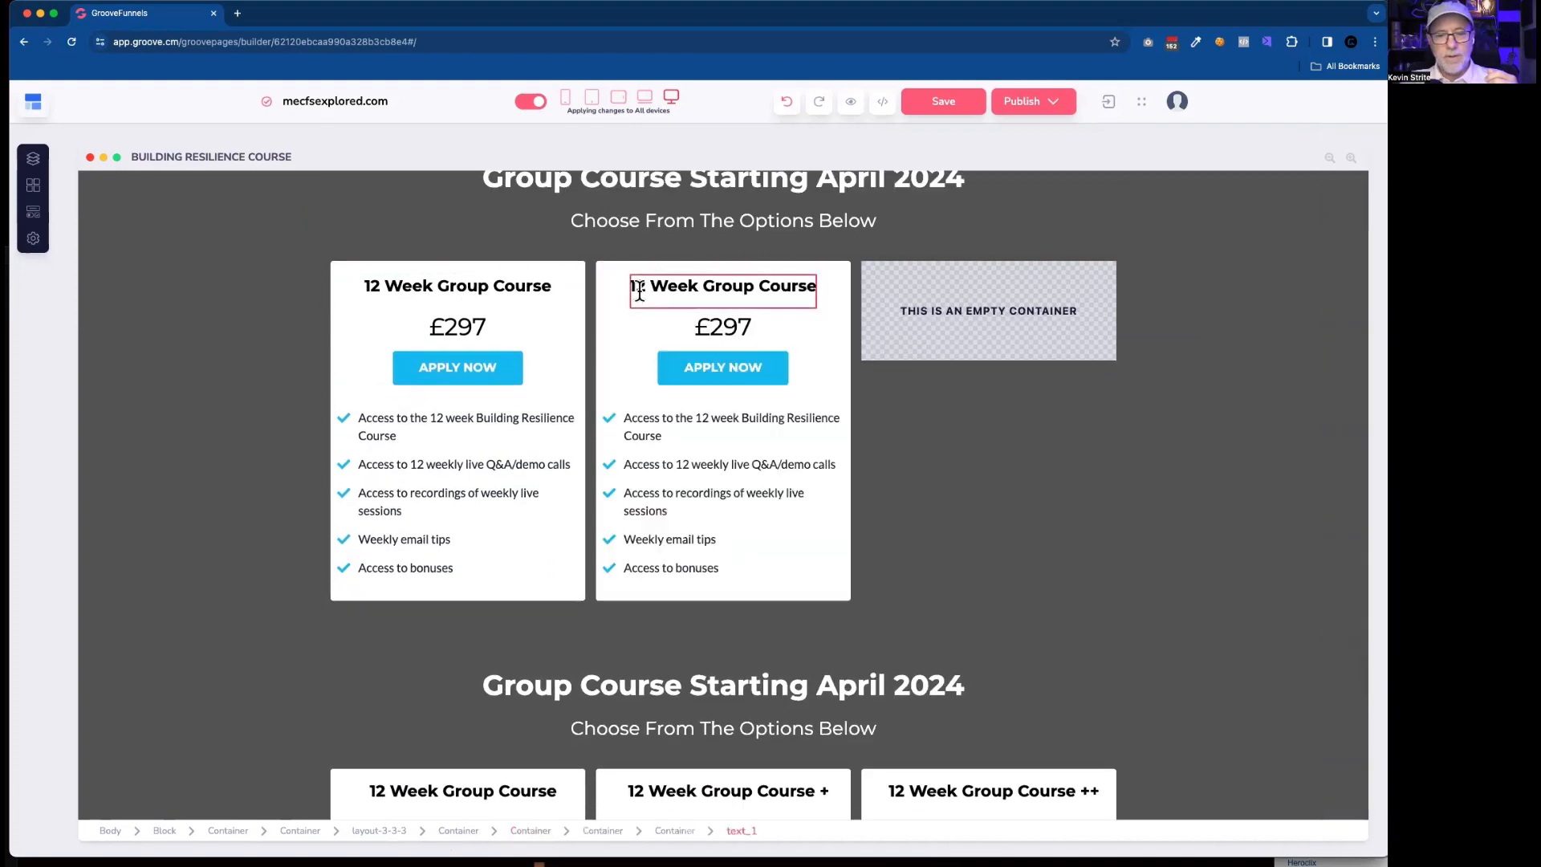
Duplicate the second column's card wrapper container and move one copy into the empty third column.
left_click(601, 265)
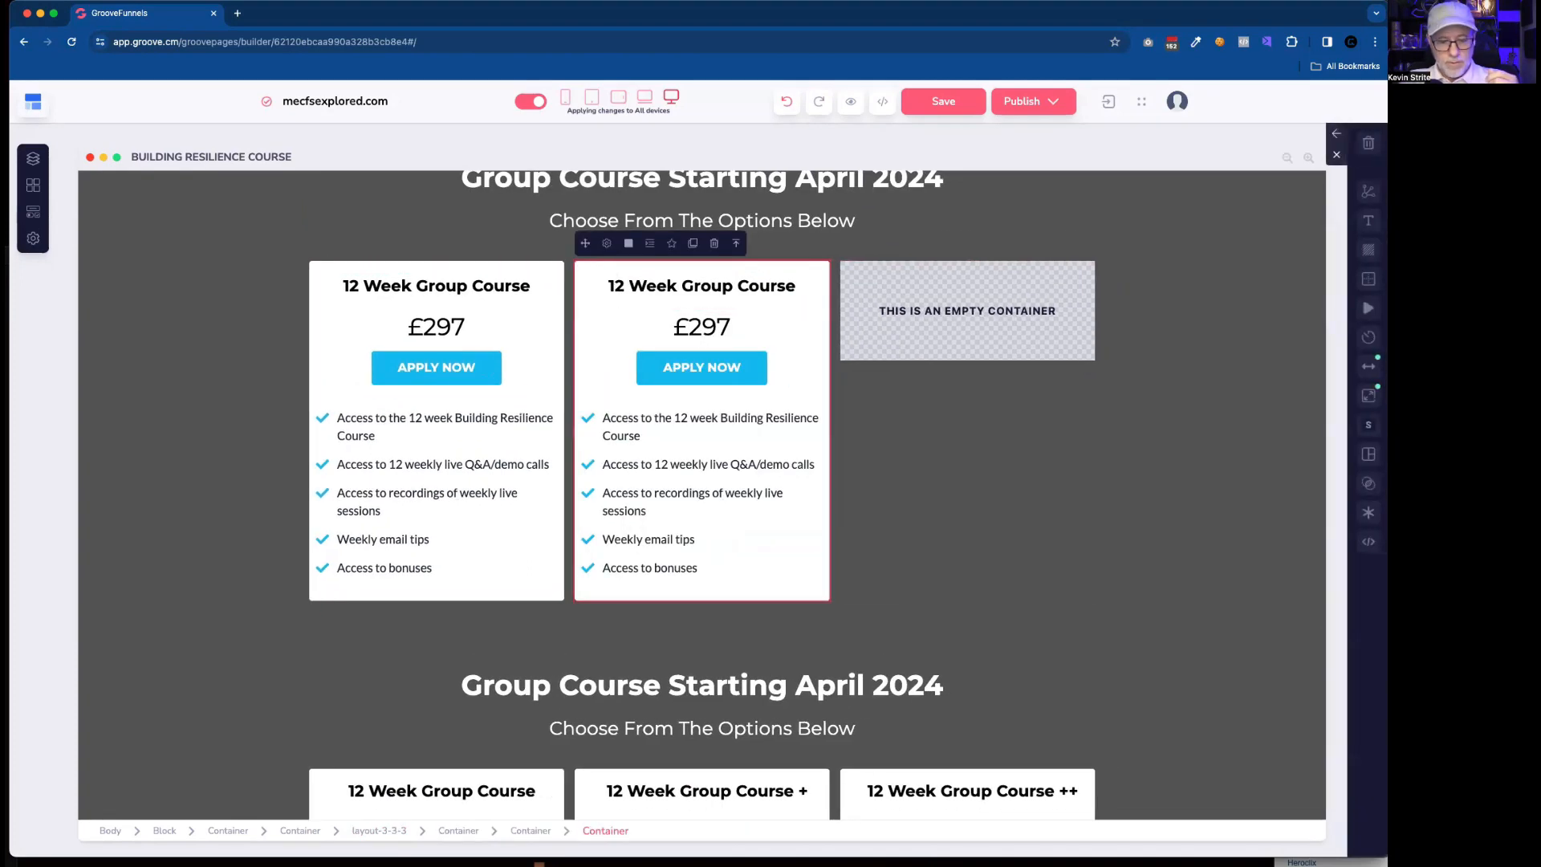
left_click(533, 831)
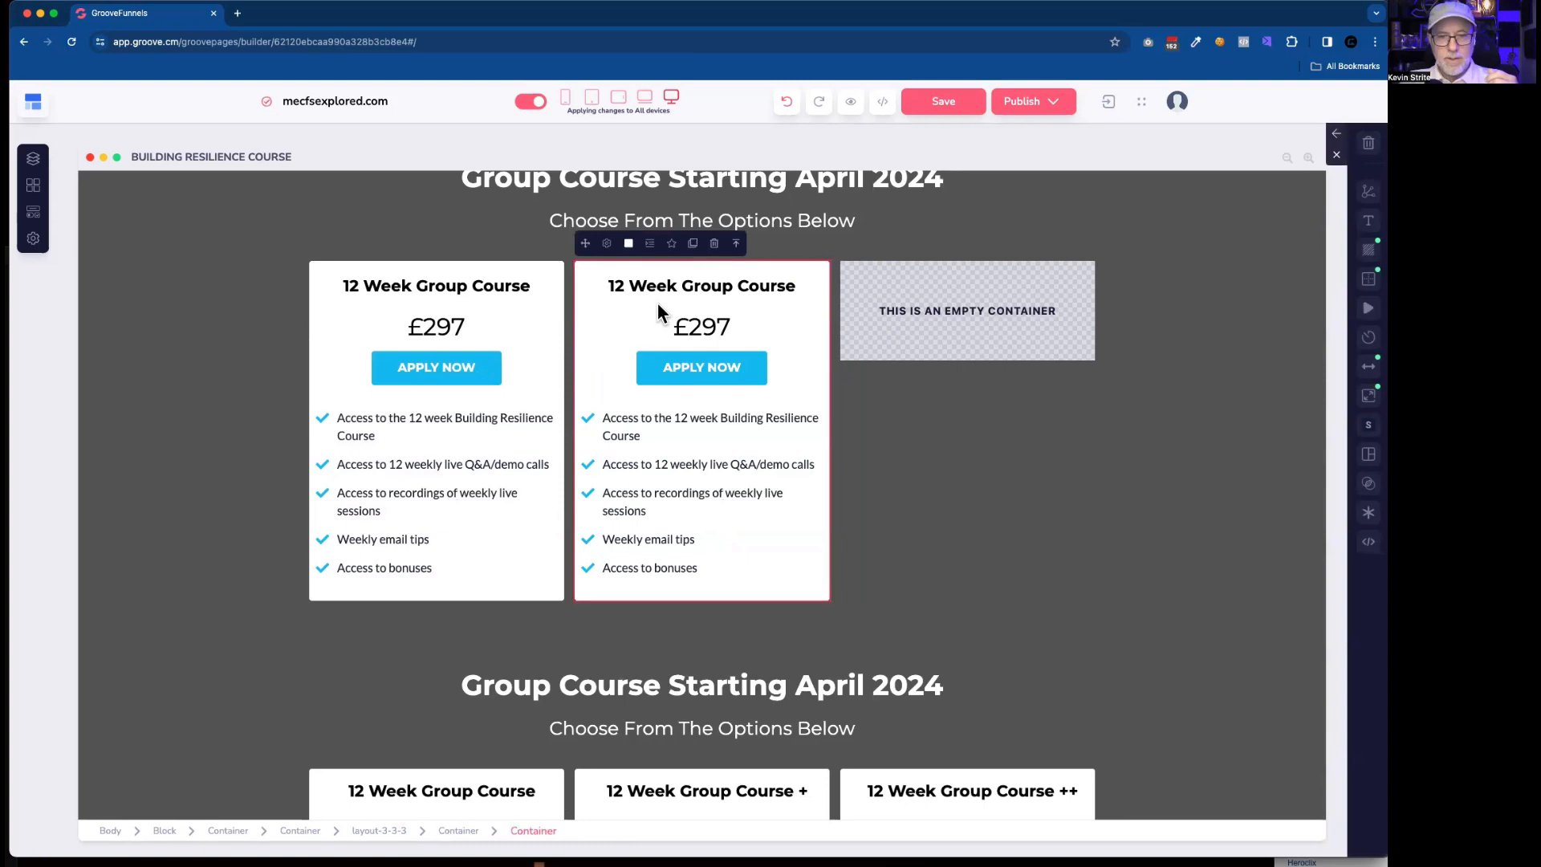
left_click(693, 245)
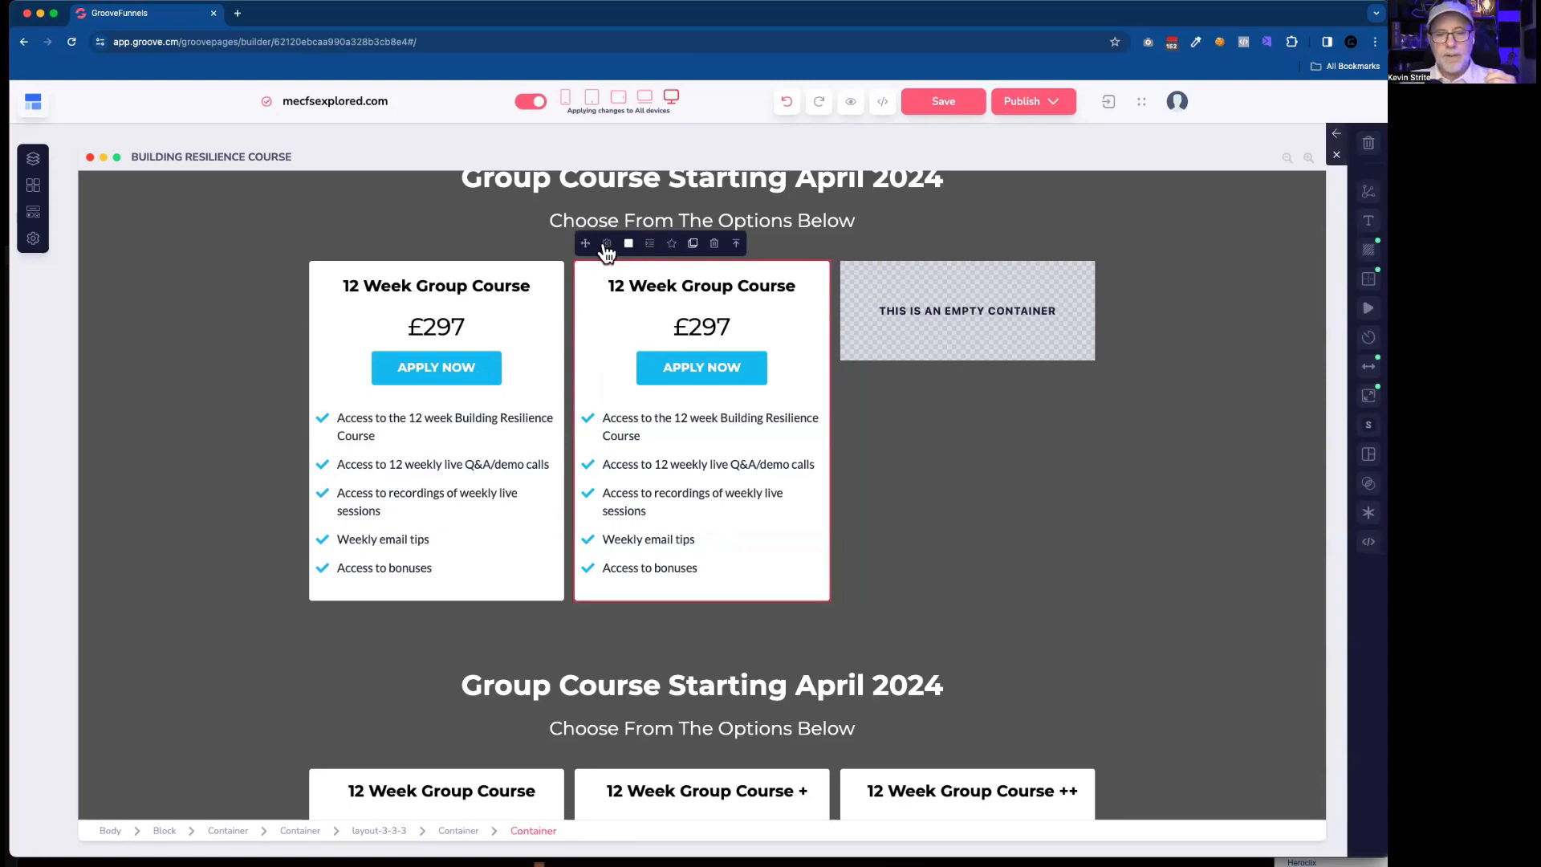
left_click_drag(584, 243, 947, 313)
Change the price on the rebuilt second card to £497.
scroll(897, 434, "down", 3)
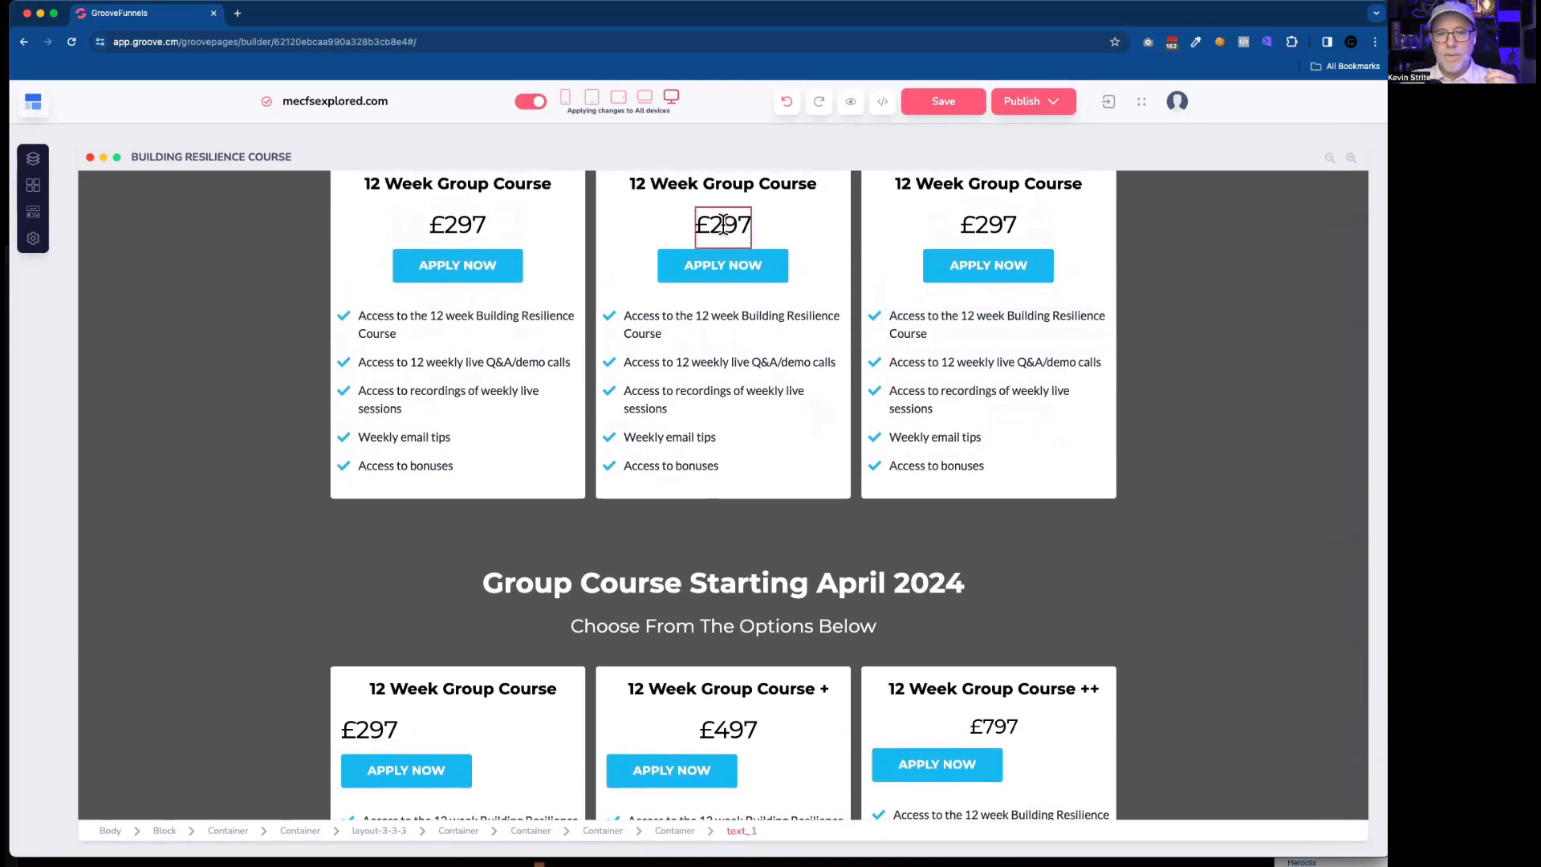
left_click(723, 226)
left_click(703, 228)
key("BackSpace")
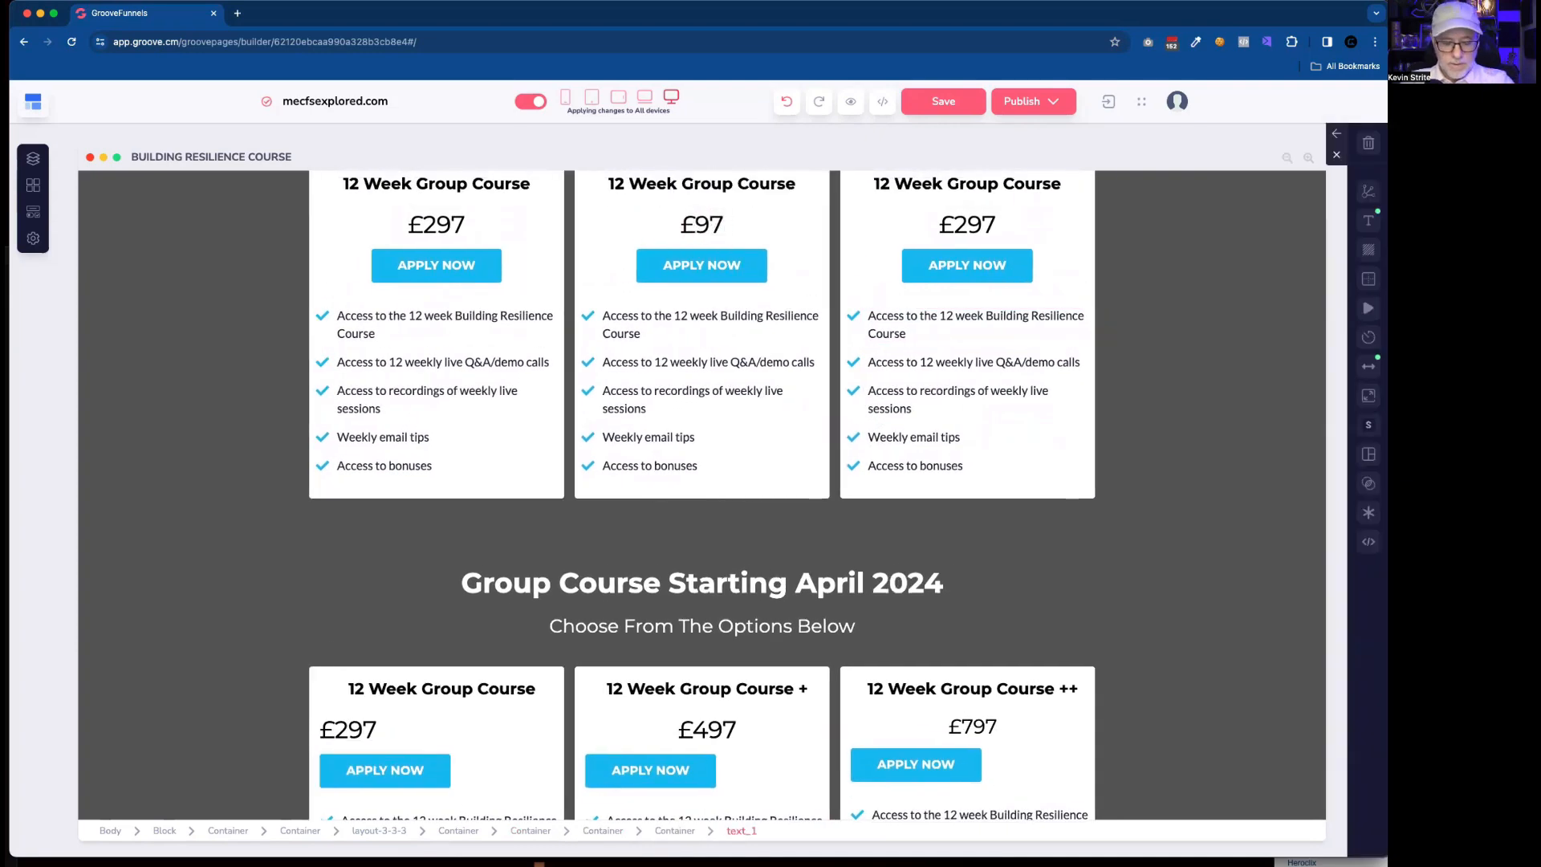
type("4")
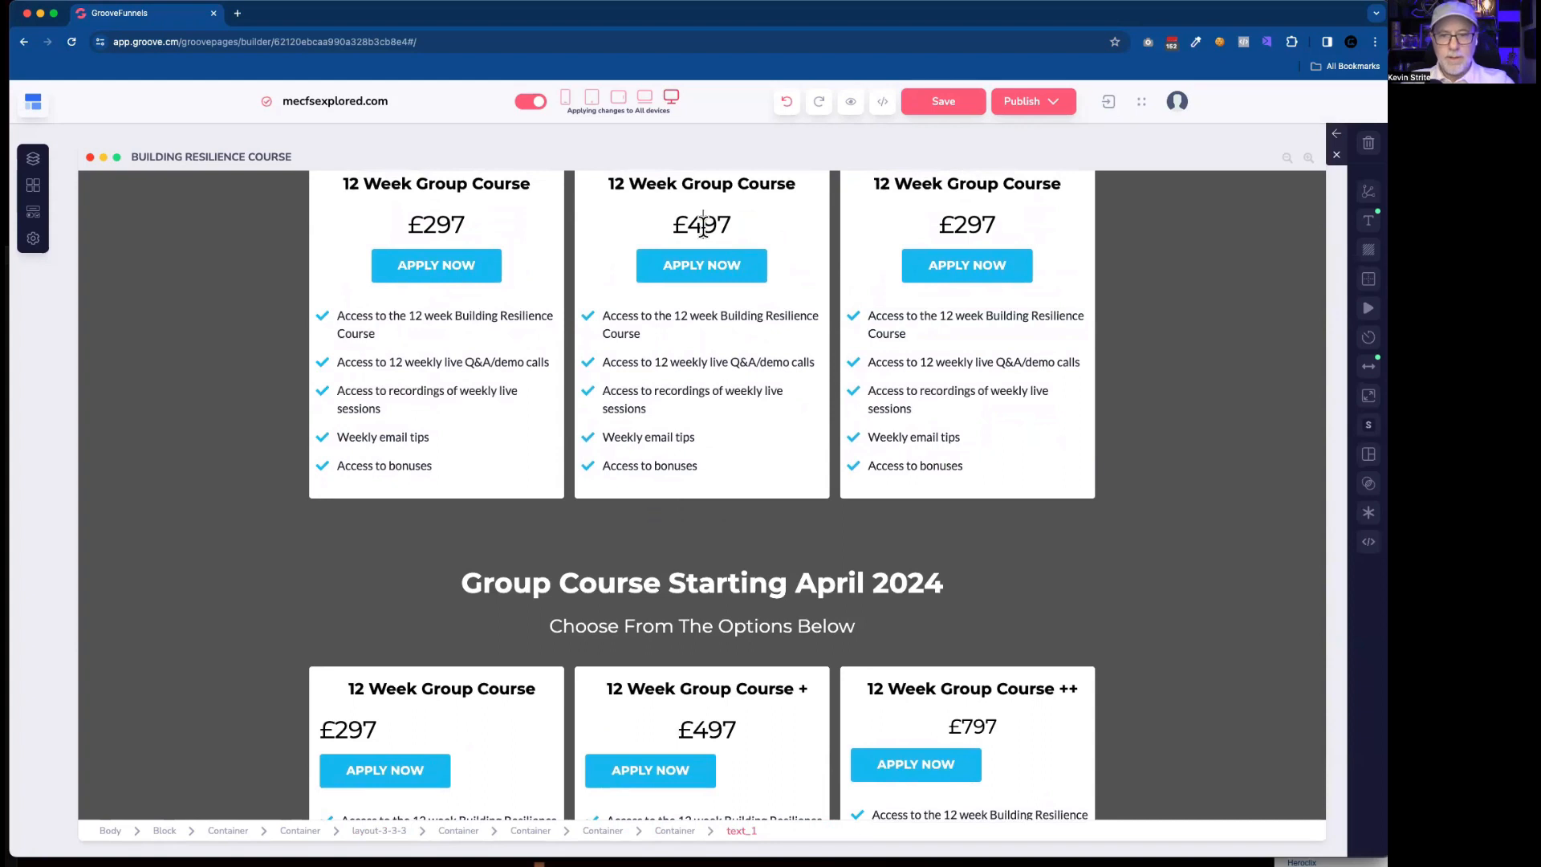
Change the price on the rebuilt third card to £797.
left_click(967, 223)
left_click(969, 225)
key("BackSpace")
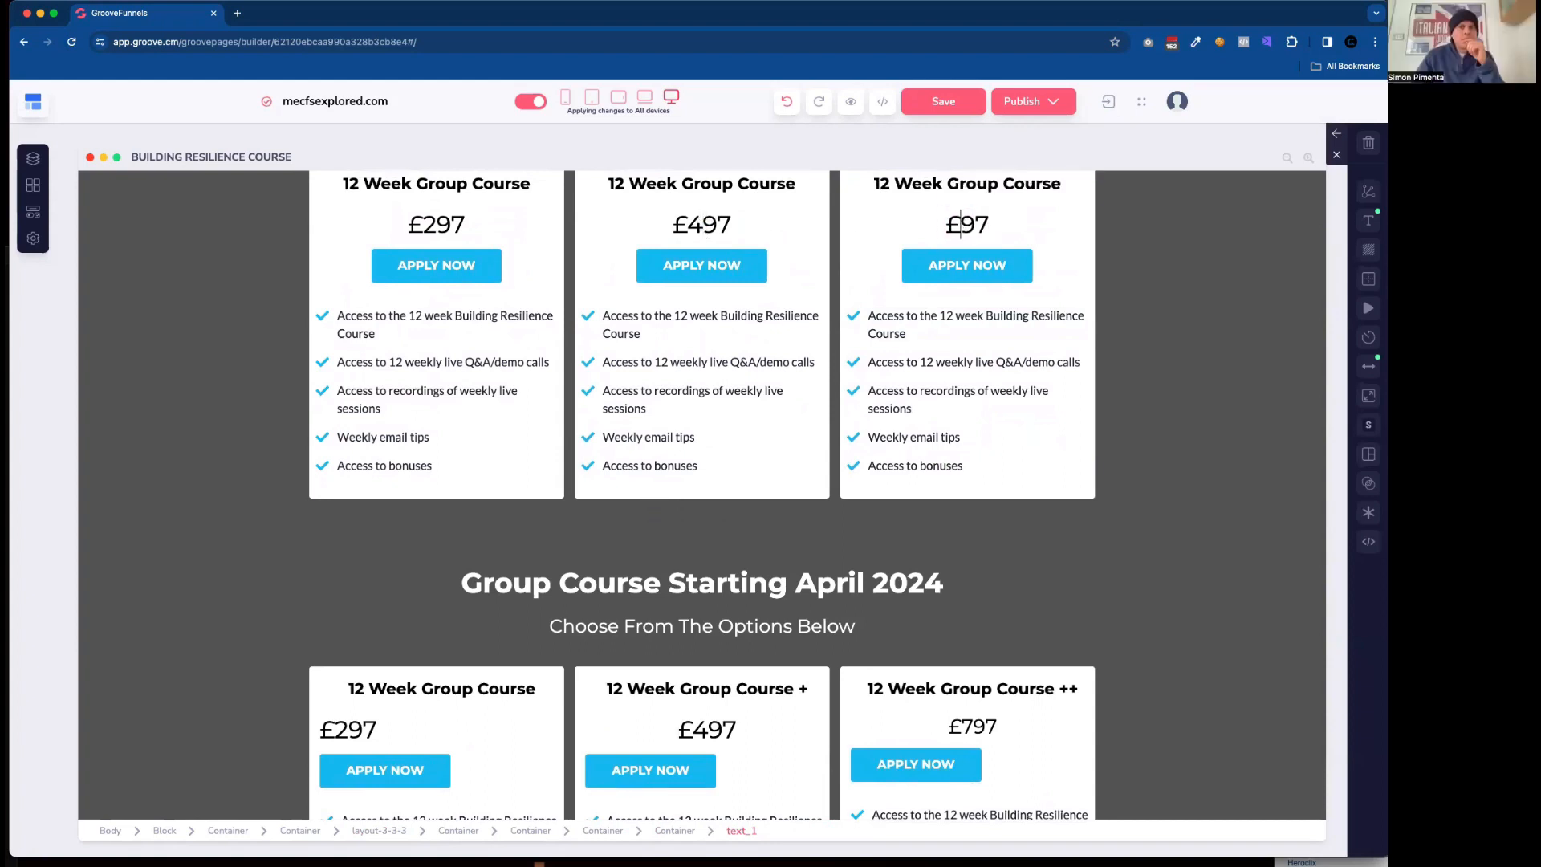
type("7")
scroll(767, 381, "down", 2)
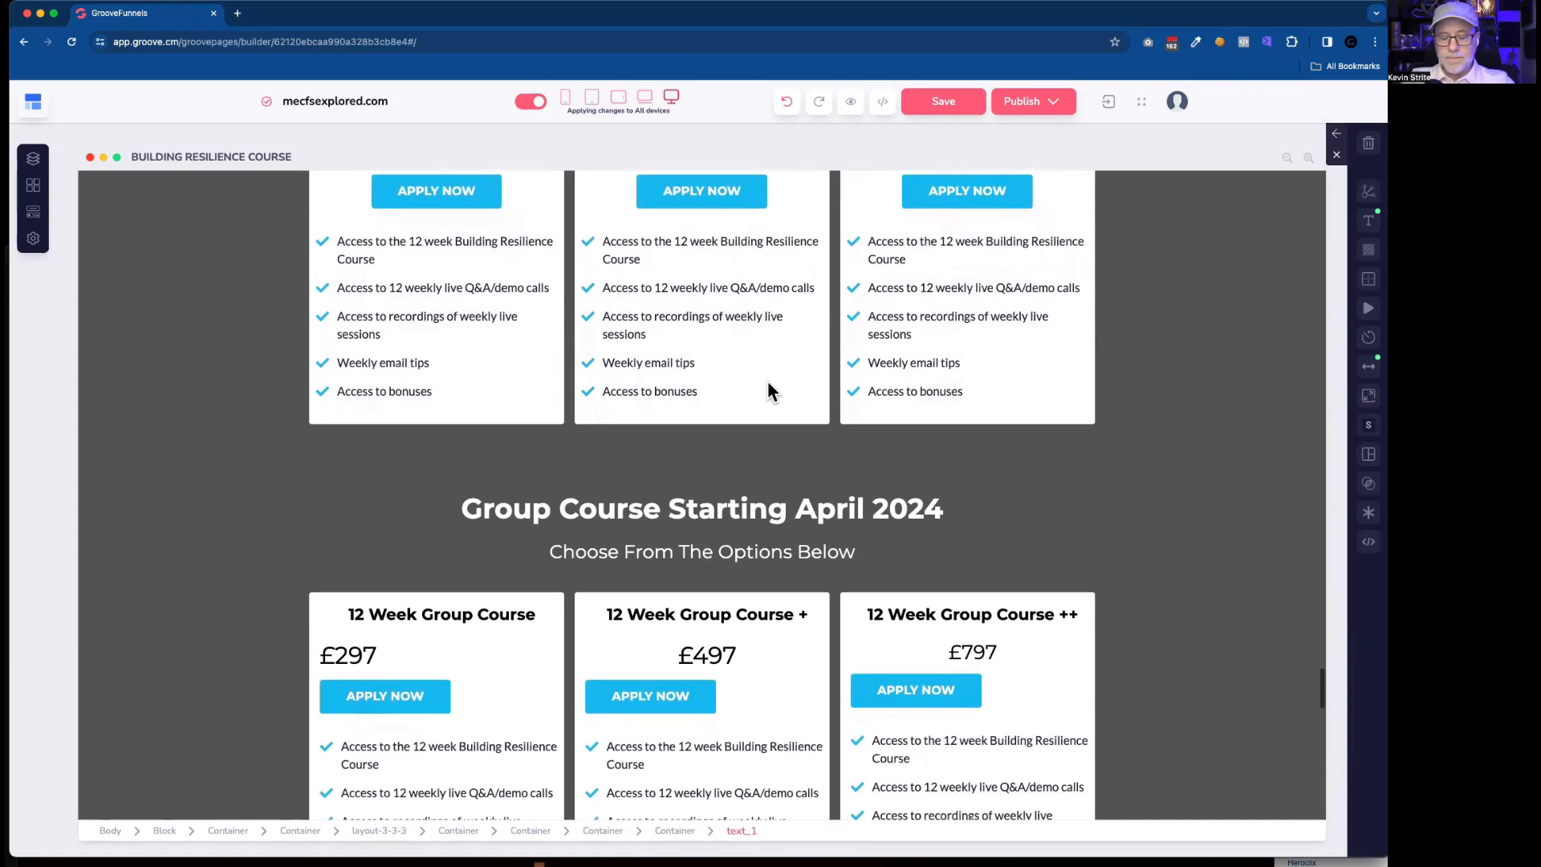
scroll(767, 381, "down", 5)
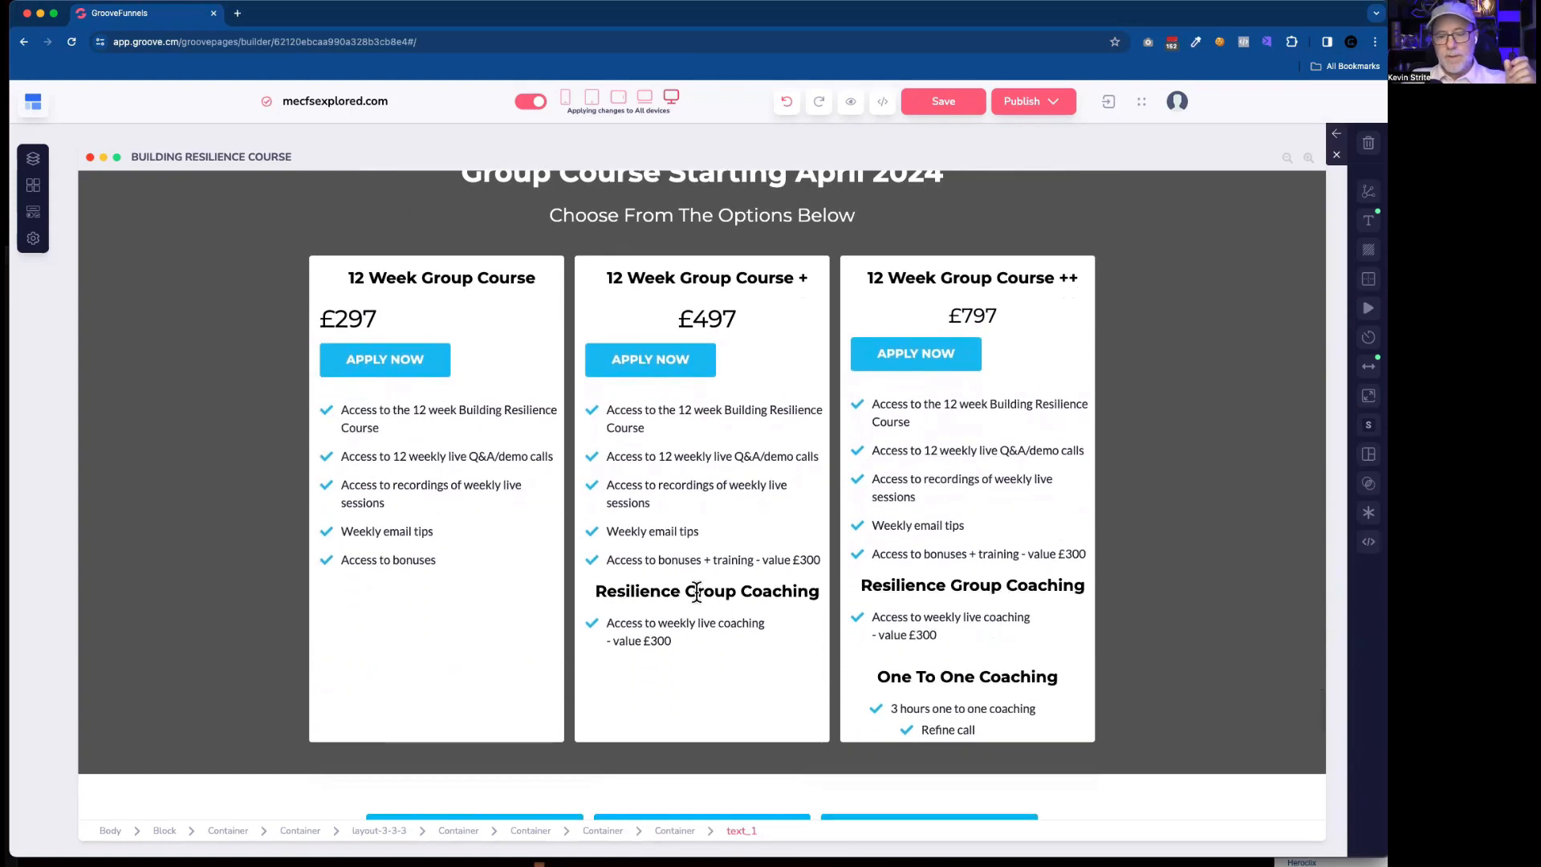
Duplicate the old second card's "Resilience Group Coaching" heading and move one copy to the end of the rebuilt second card, checking its spacing.
left_click(697, 593)
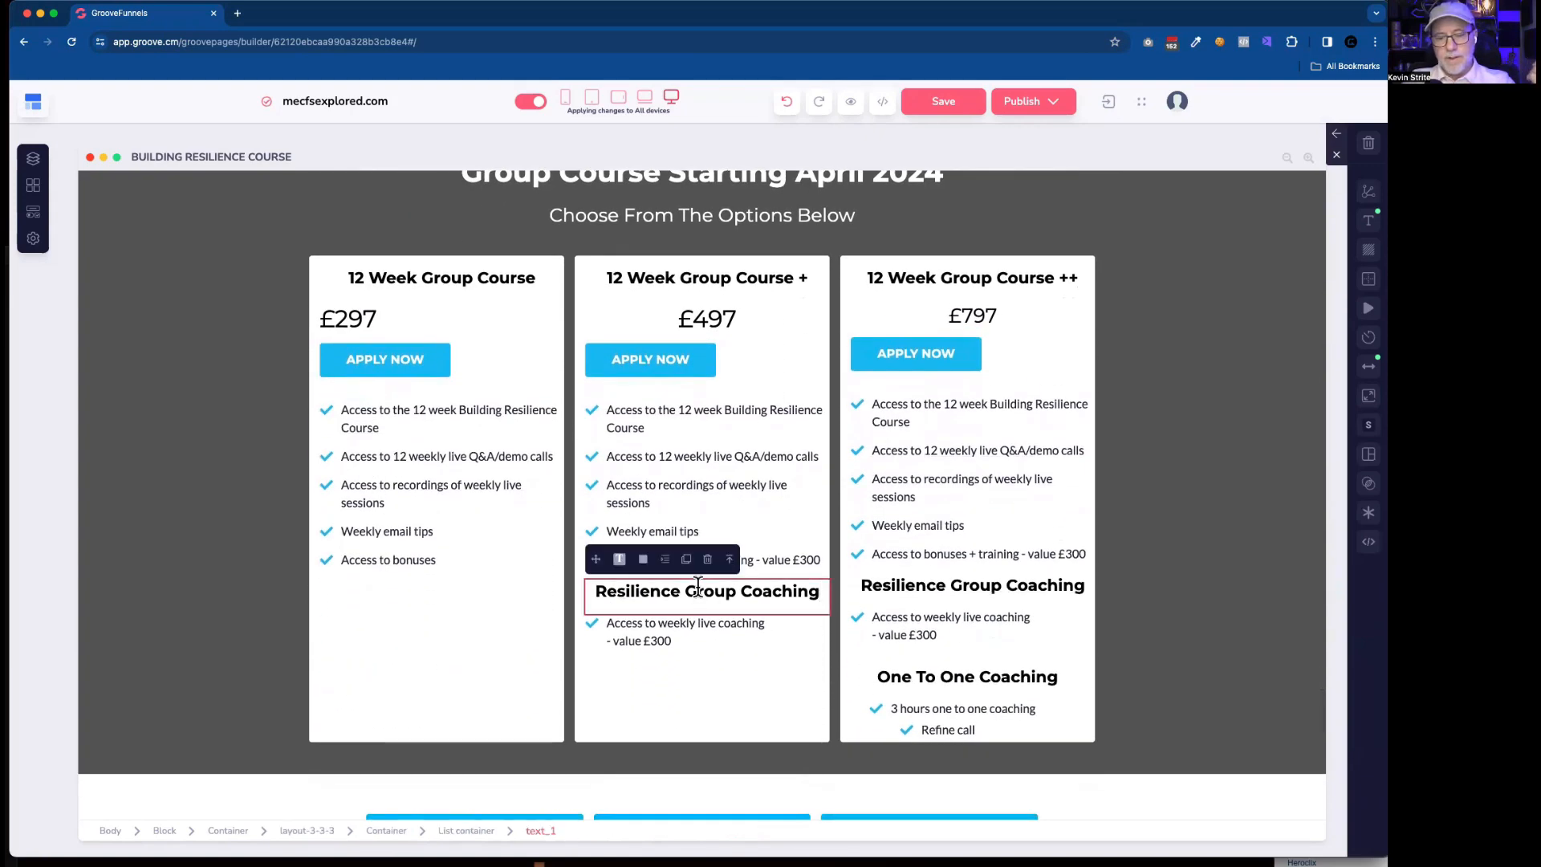
left_click(687, 559)
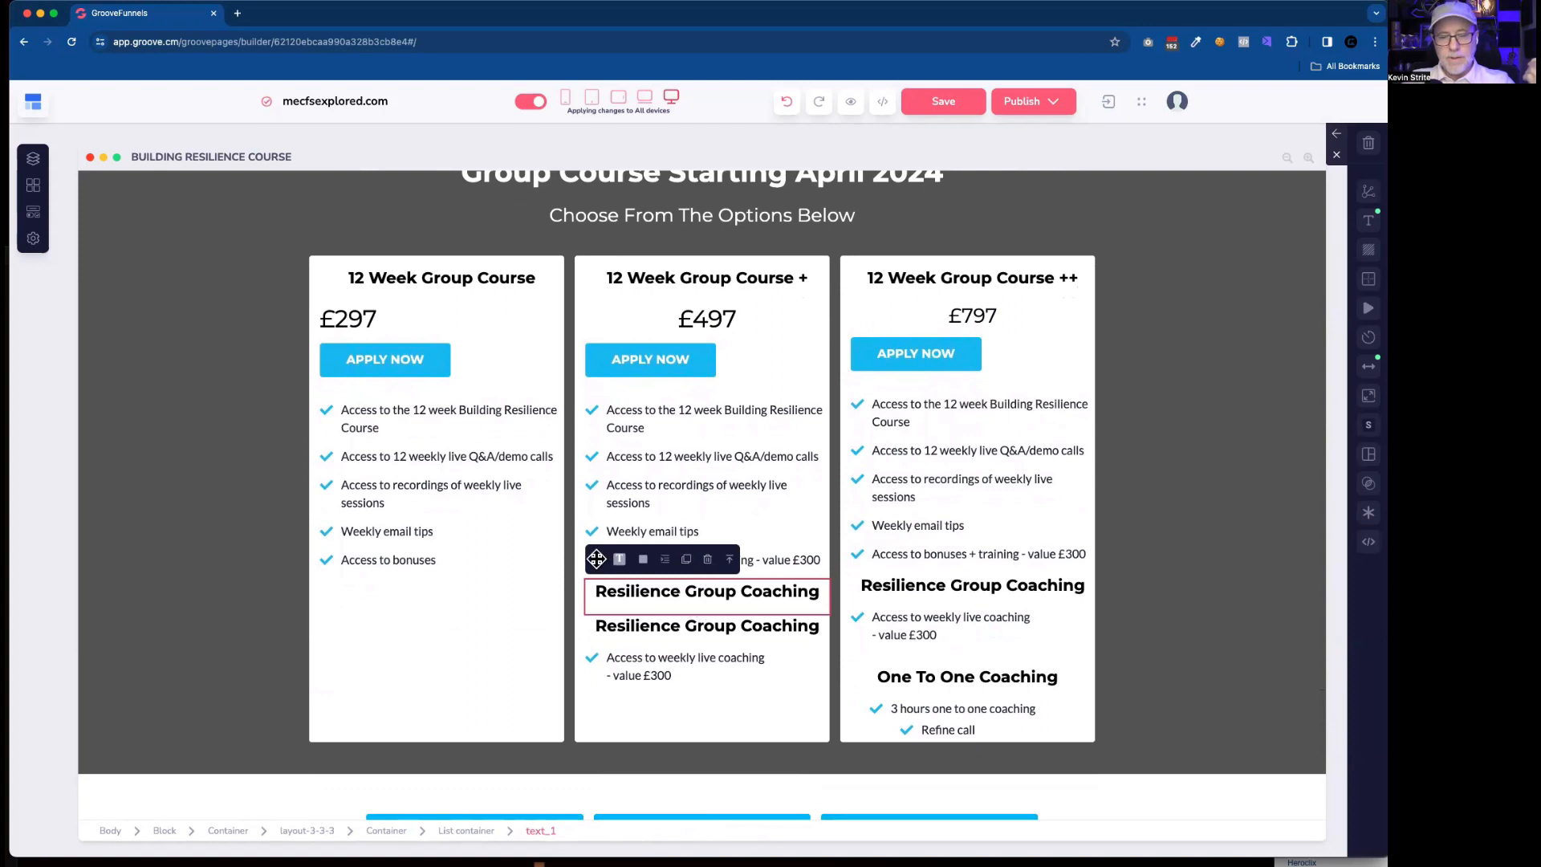
scroll(620, 546, "up", 3)
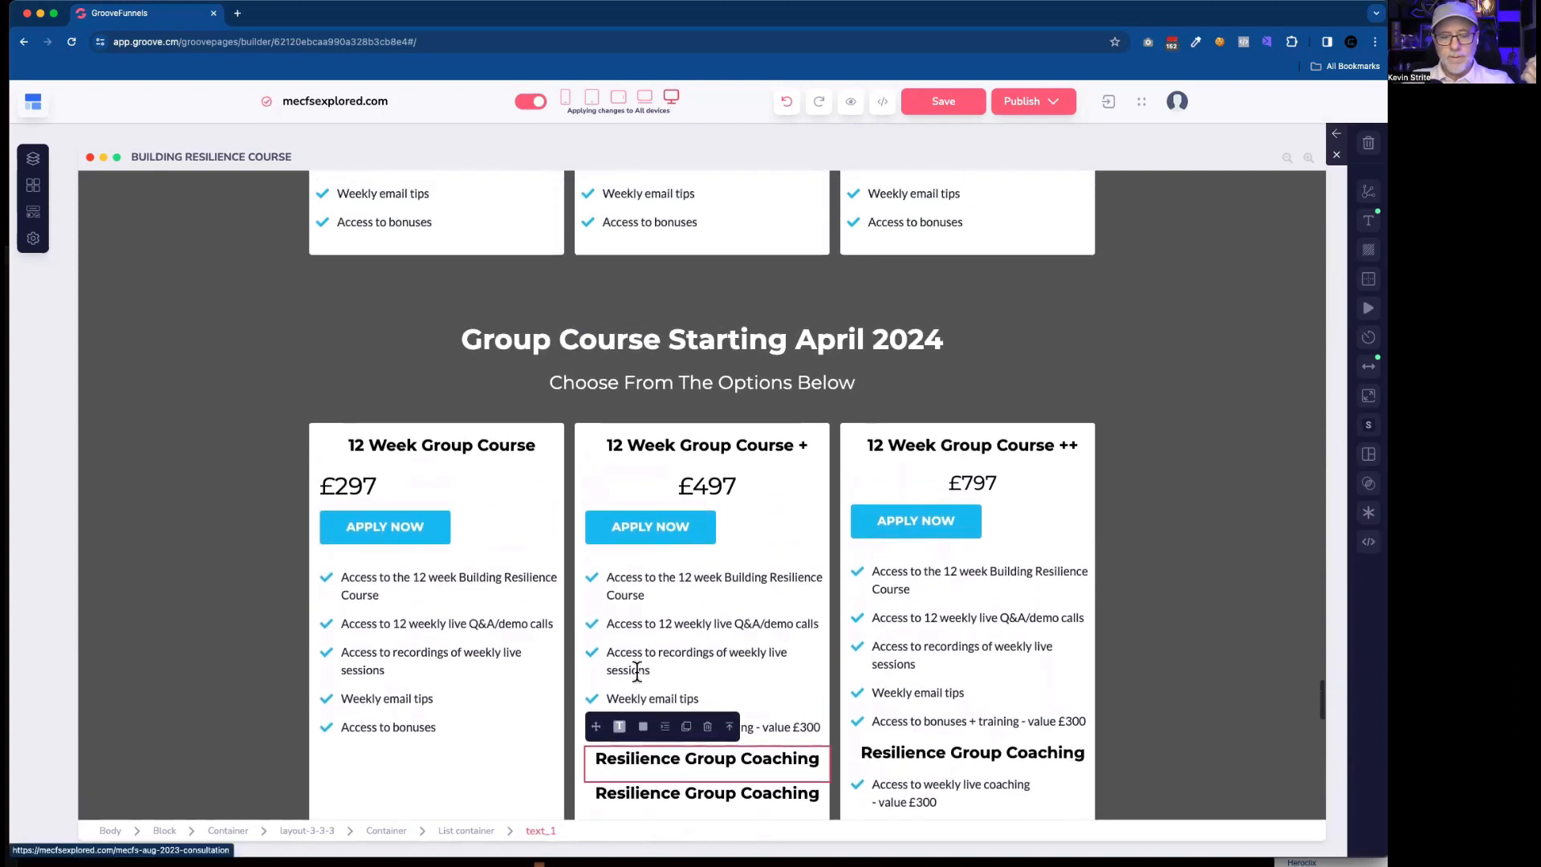
left_click_drag(595, 726, 652, 247)
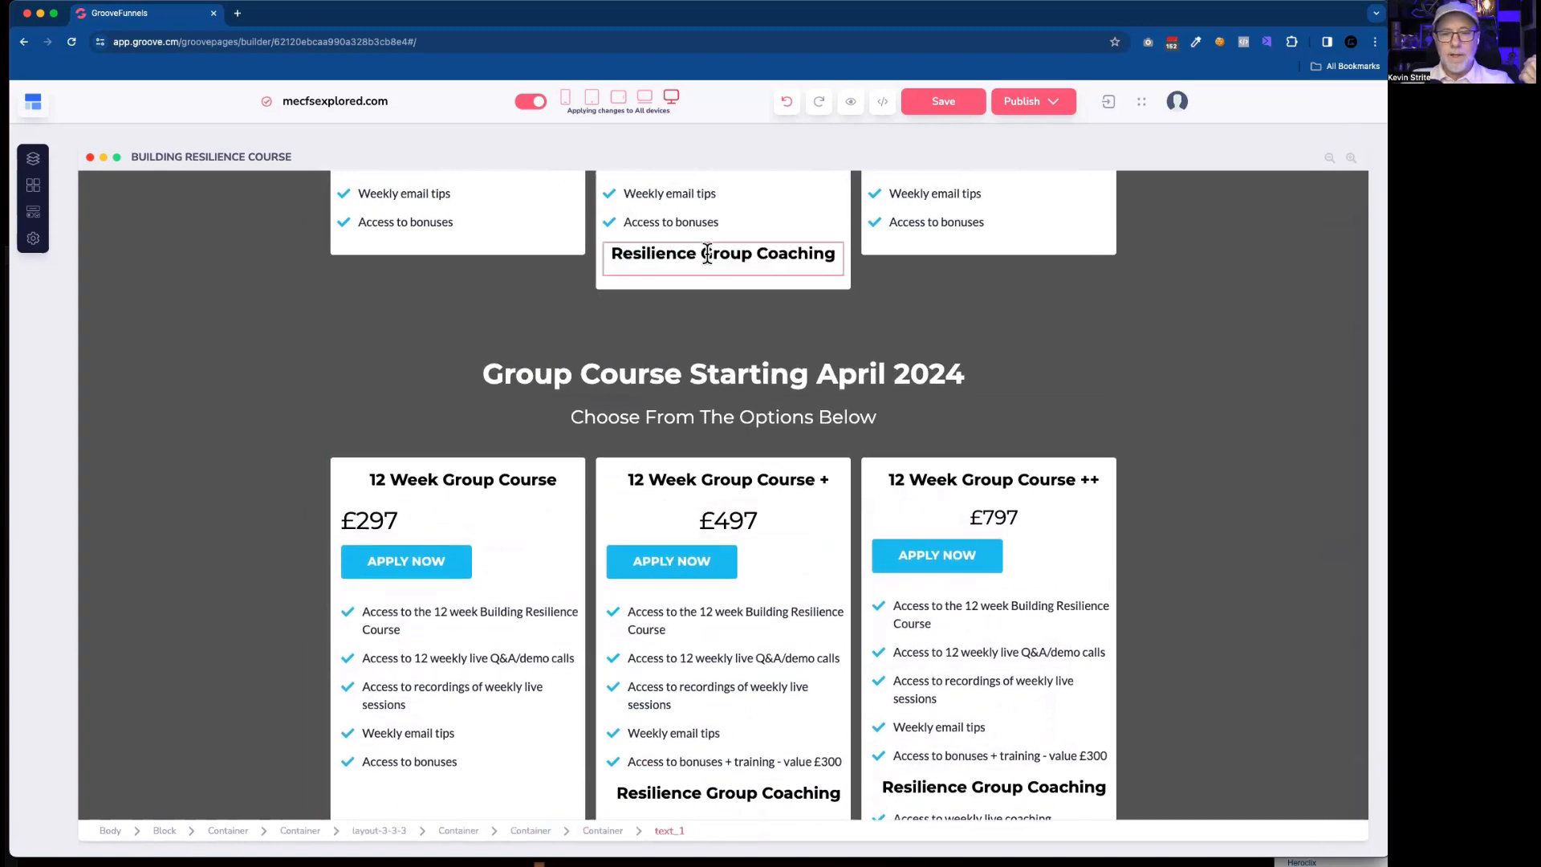
left_click(662, 269)
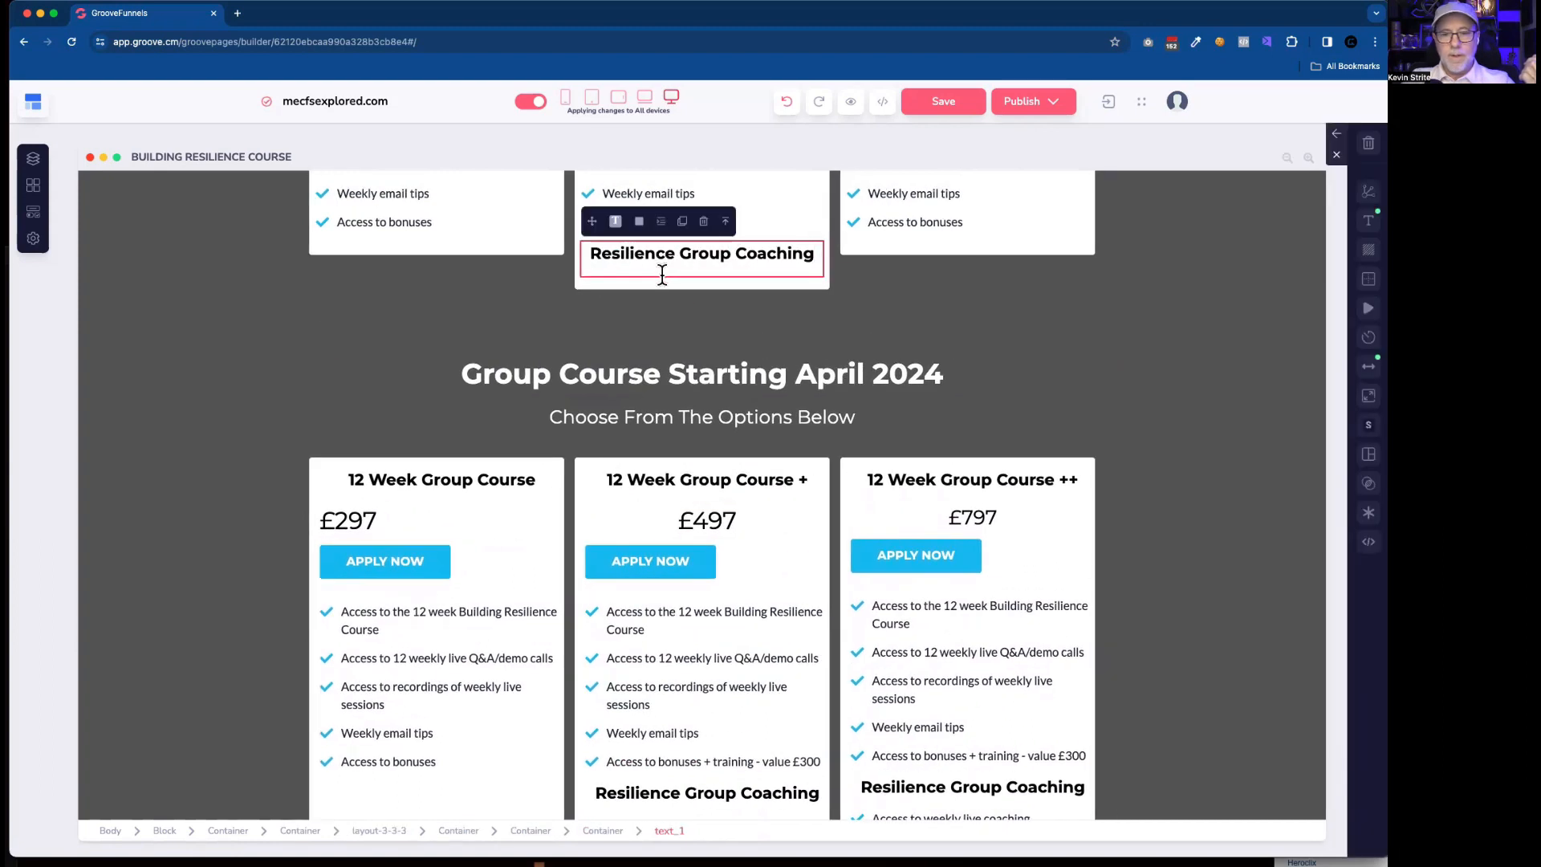
left_click(660, 278)
left_click(660, 258)
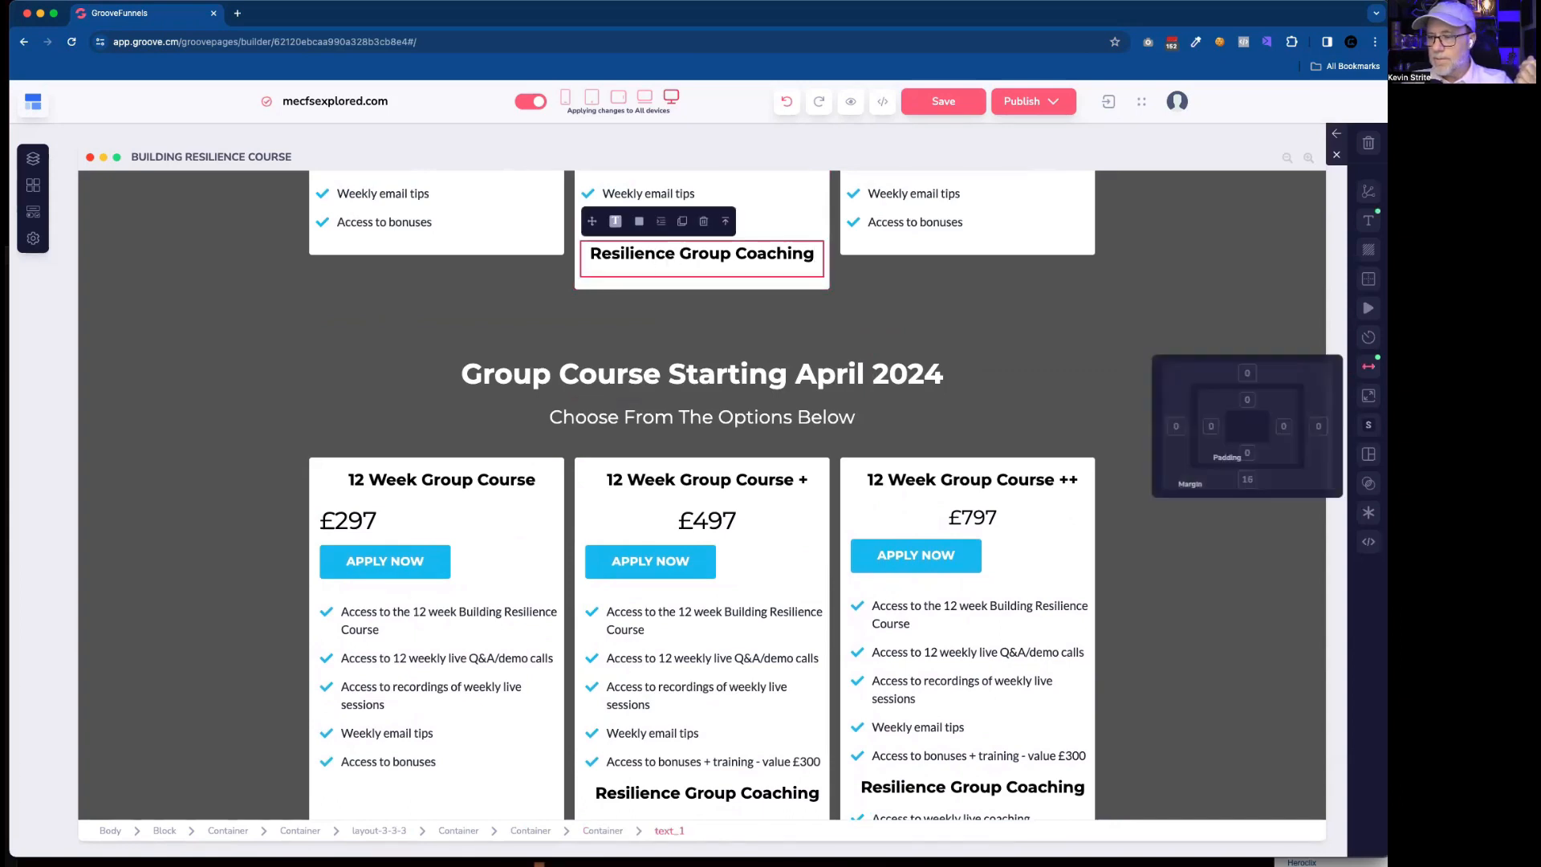
left_click(1368, 367)
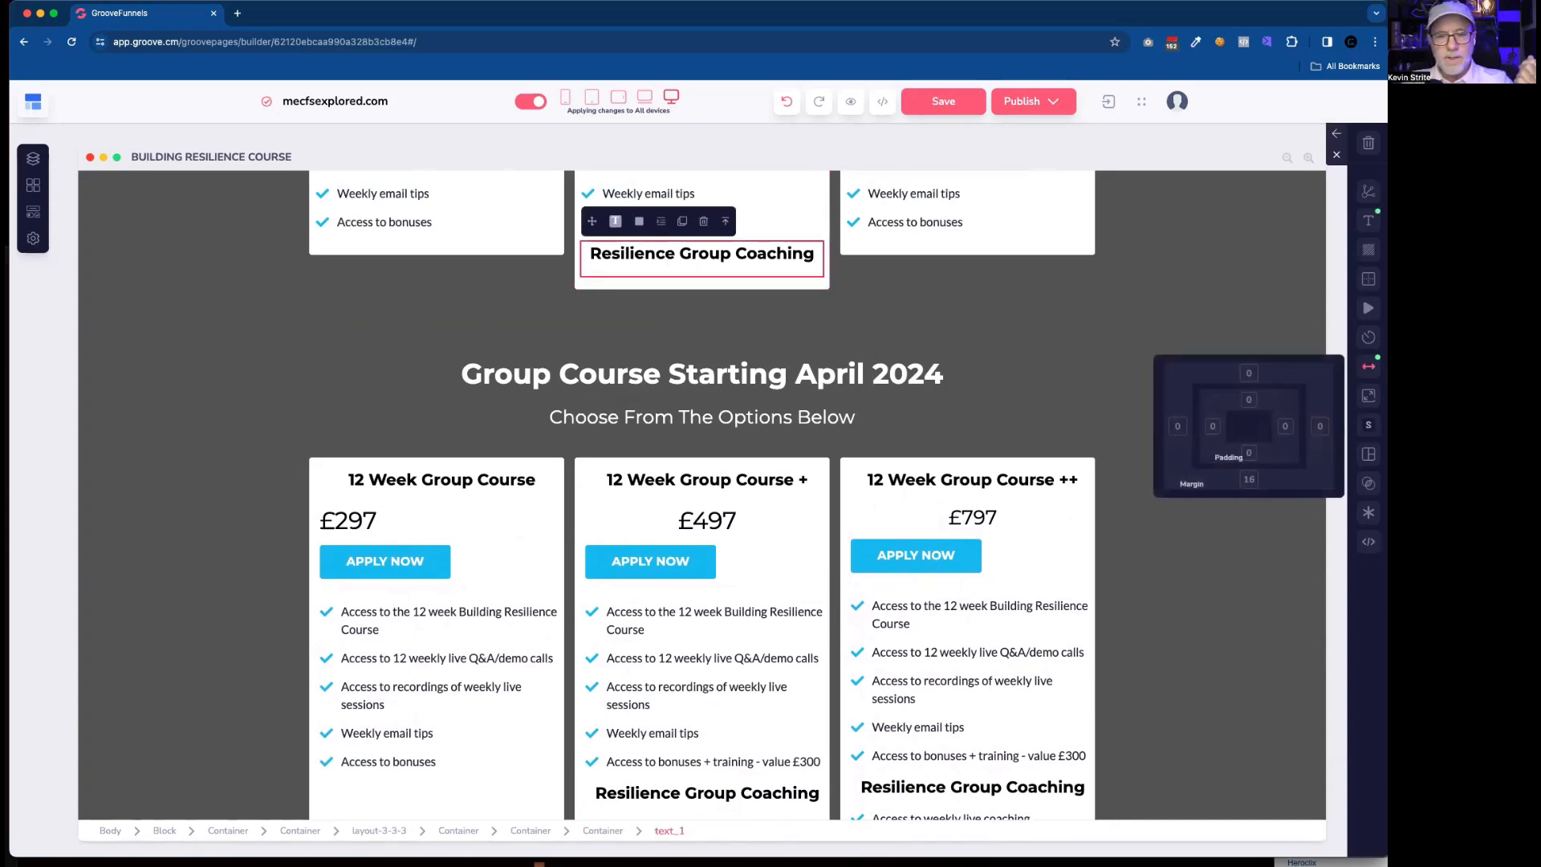
left_click(696, 283)
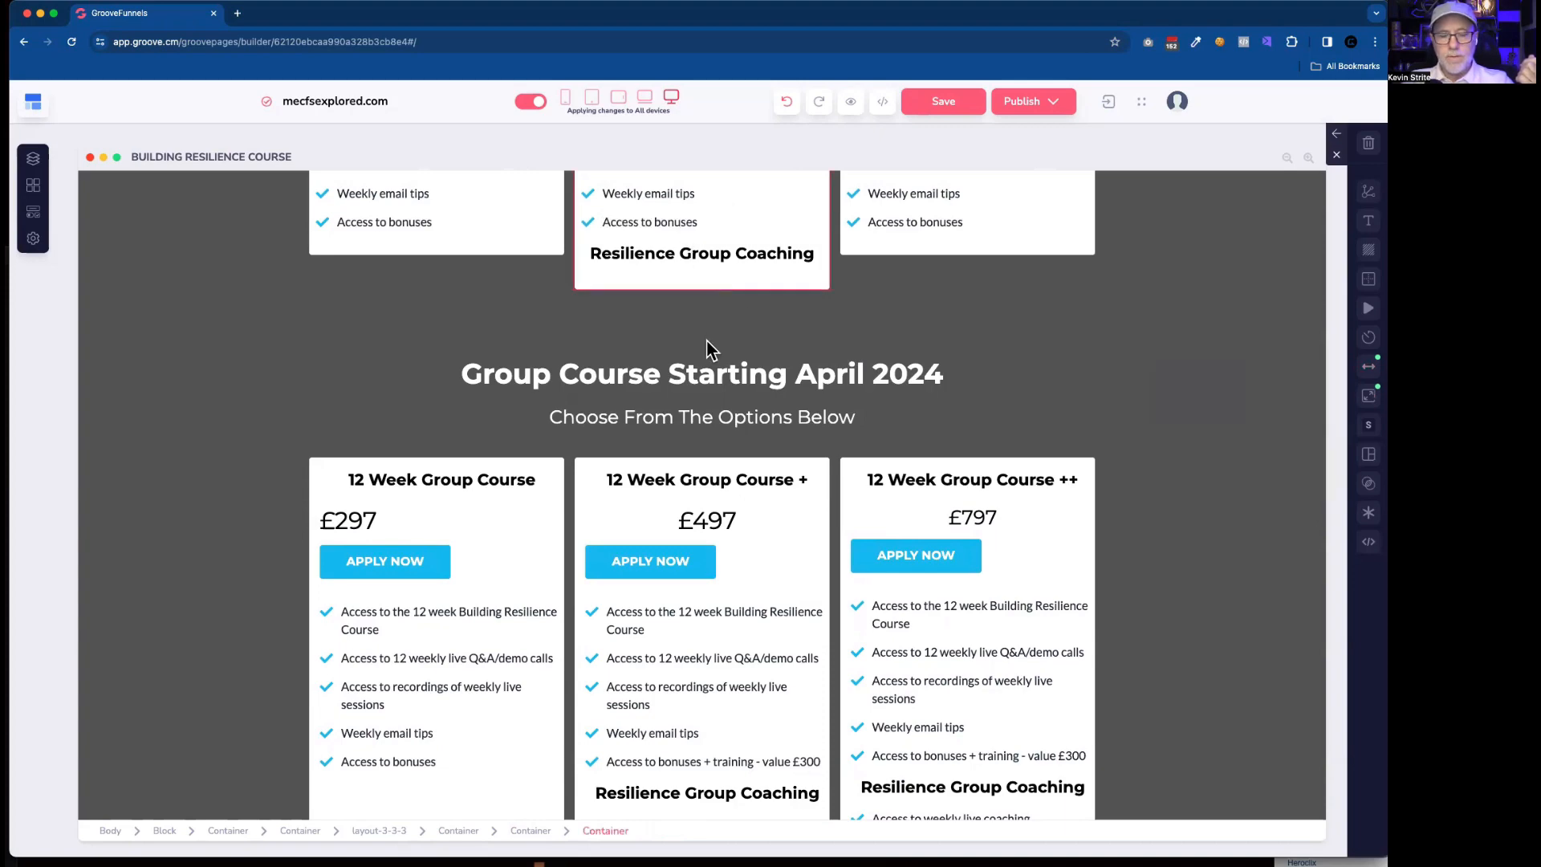
Duplicate the old second card's "Access to weekly live coaching - value £300" list item and move one copy into the rebuilt second card.
scroll(729, 649, "down", 3)
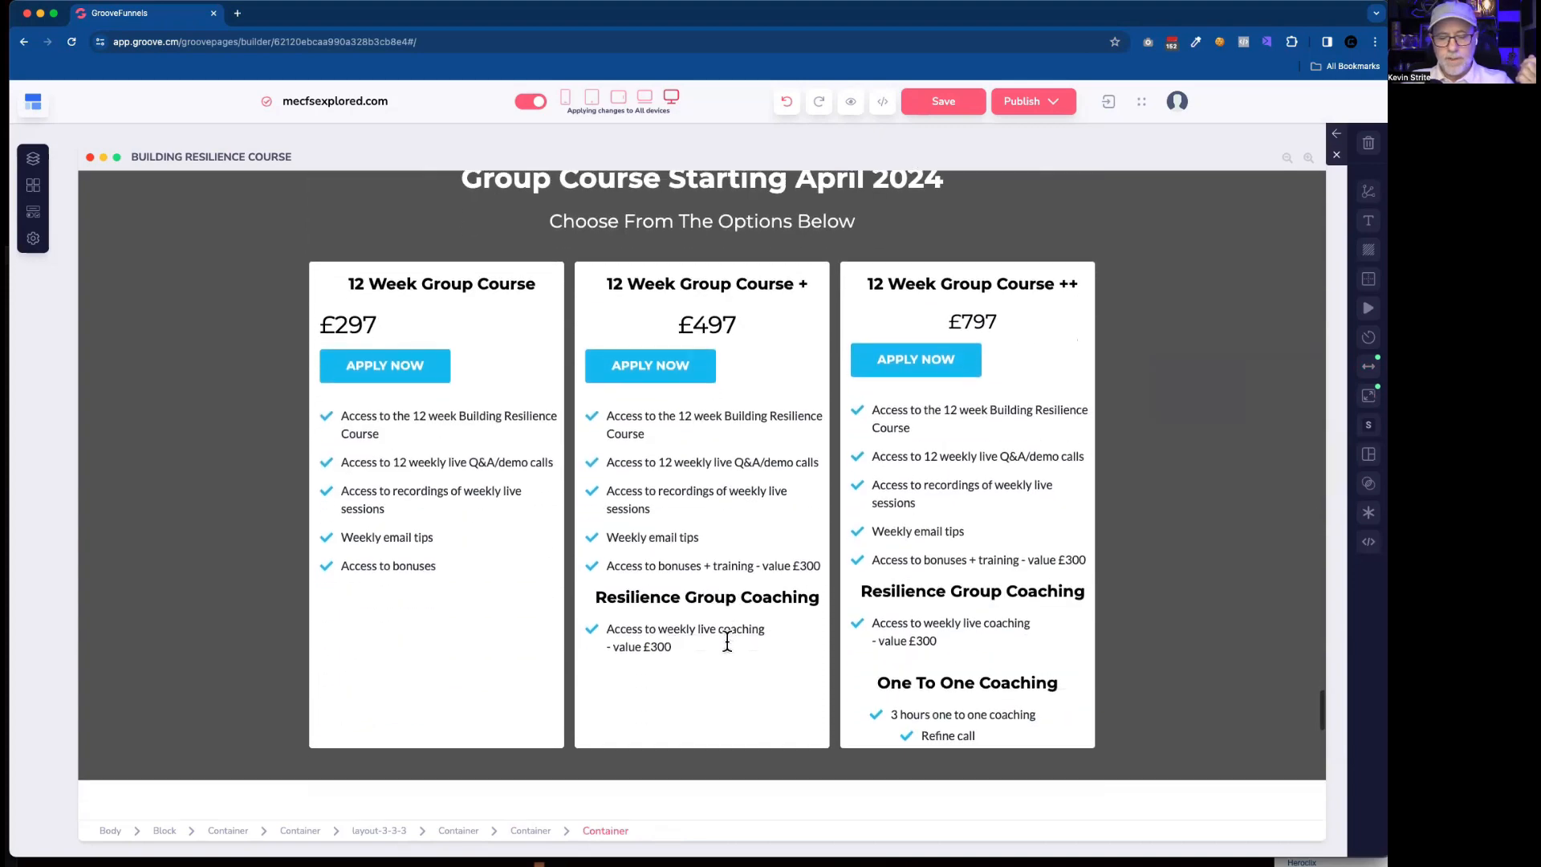
left_click(668, 625)
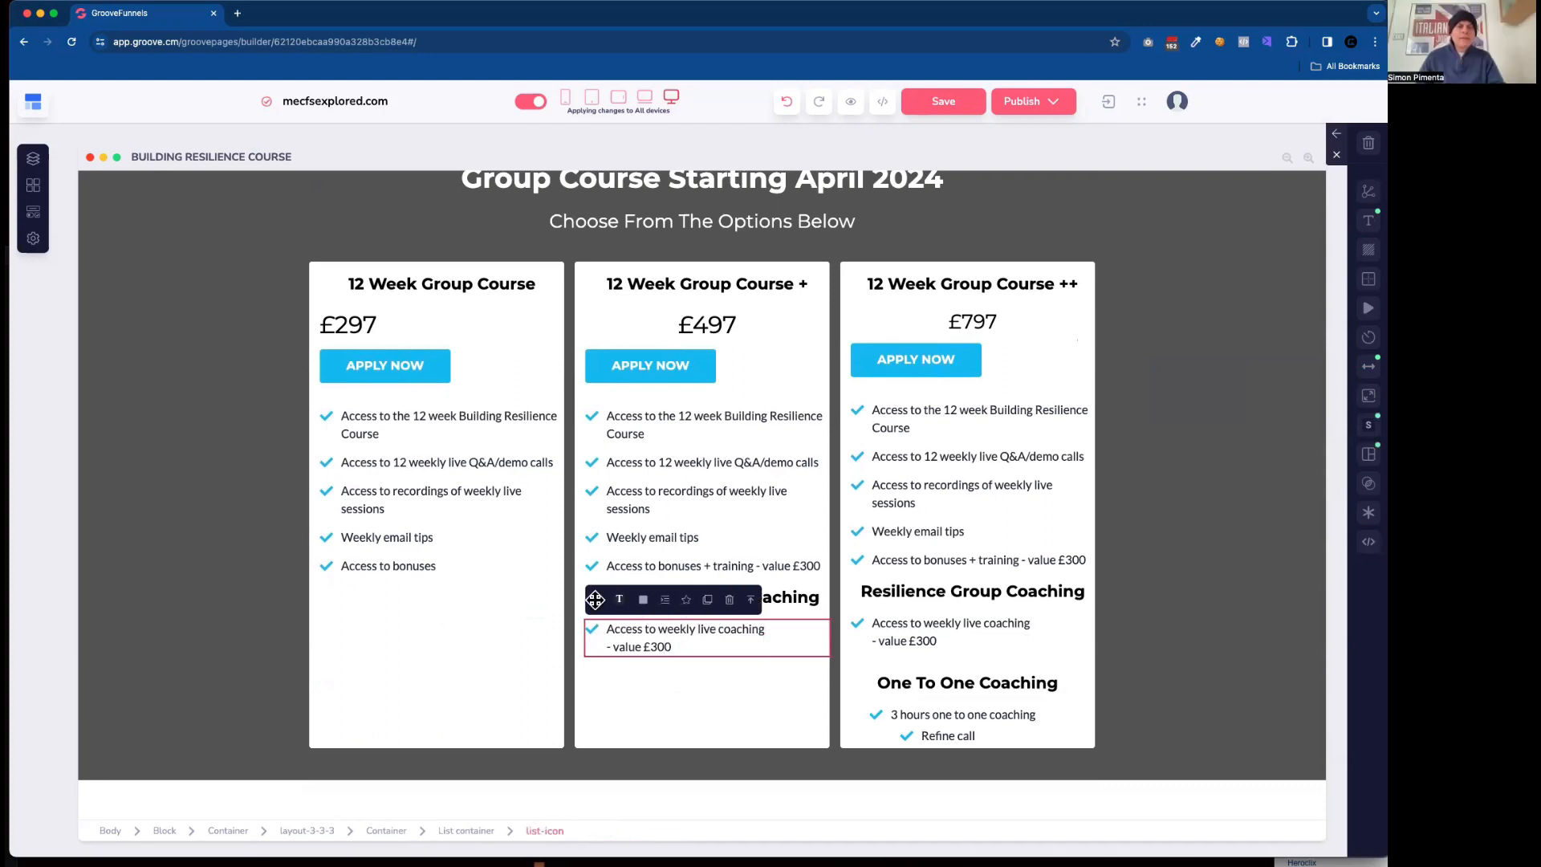
scroll(598, 610, "up", 1)
left_click(707, 670)
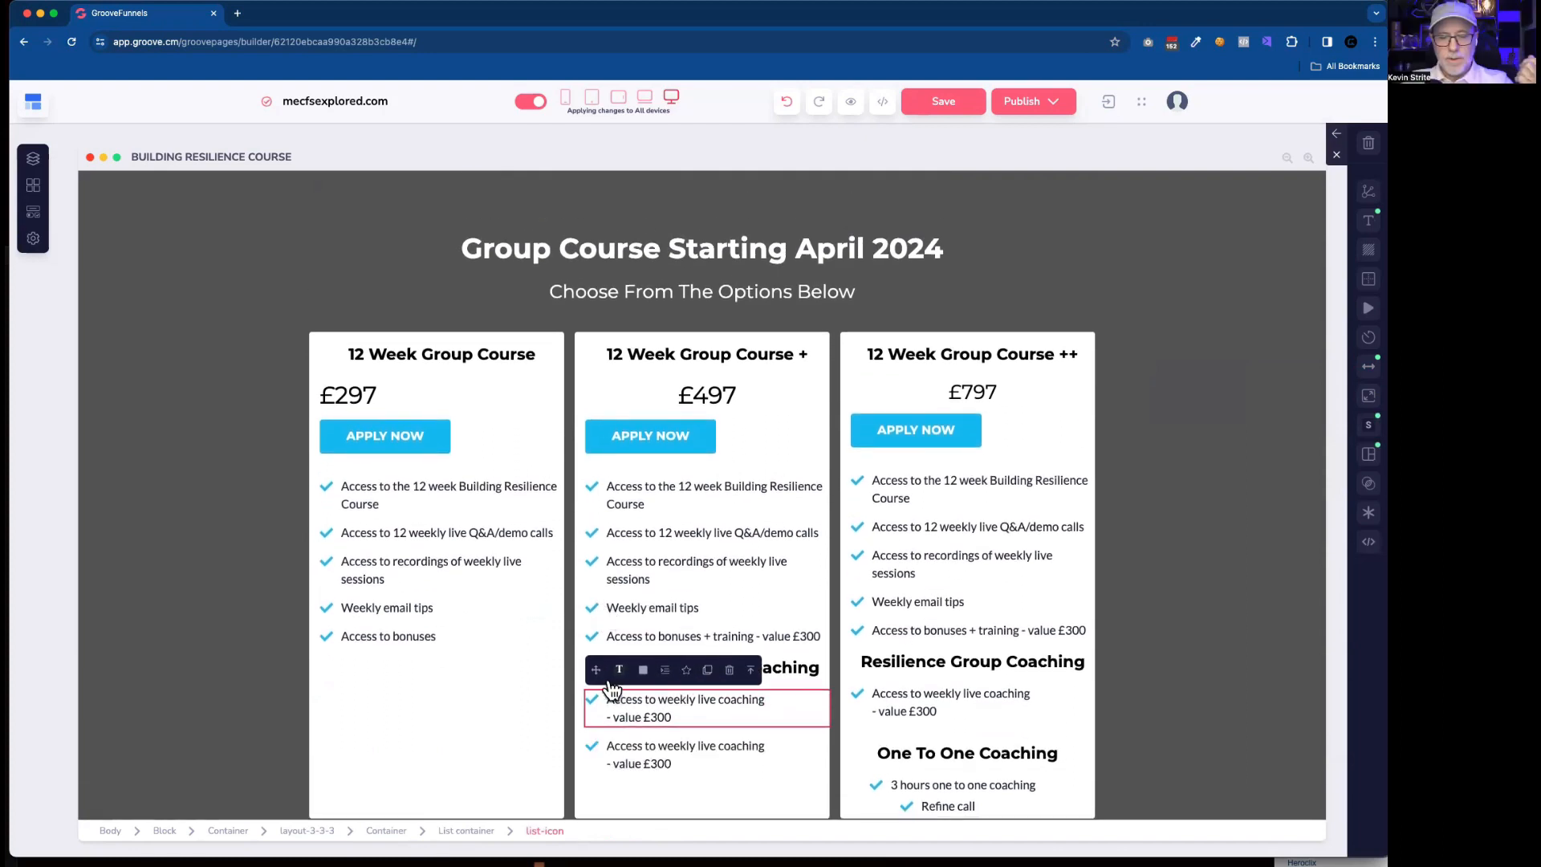
scroll(698, 319, "up", 3)
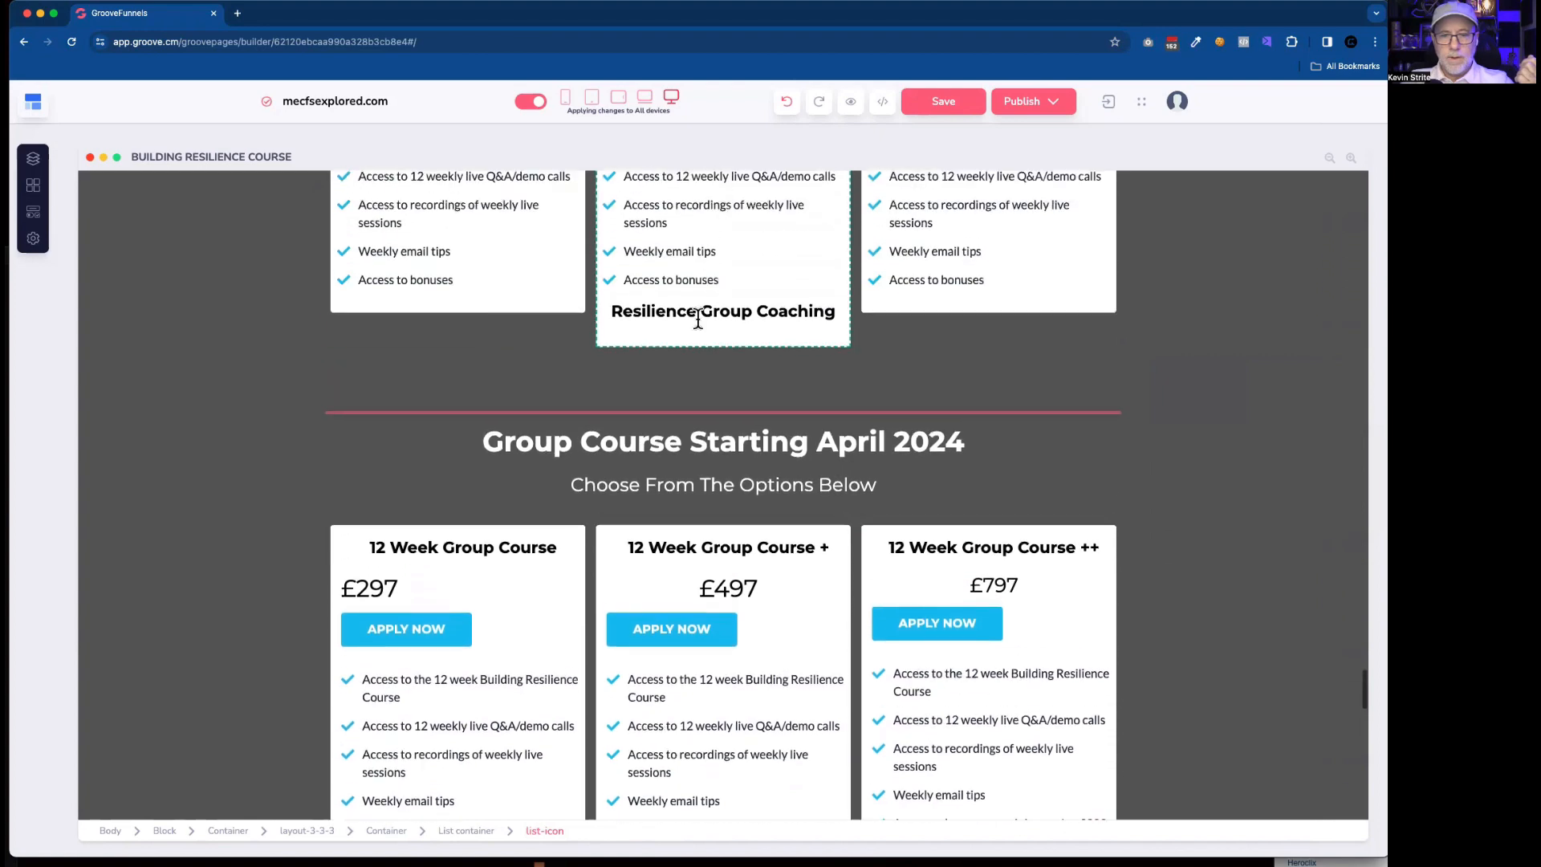
scroll(674, 313, "up", 2)
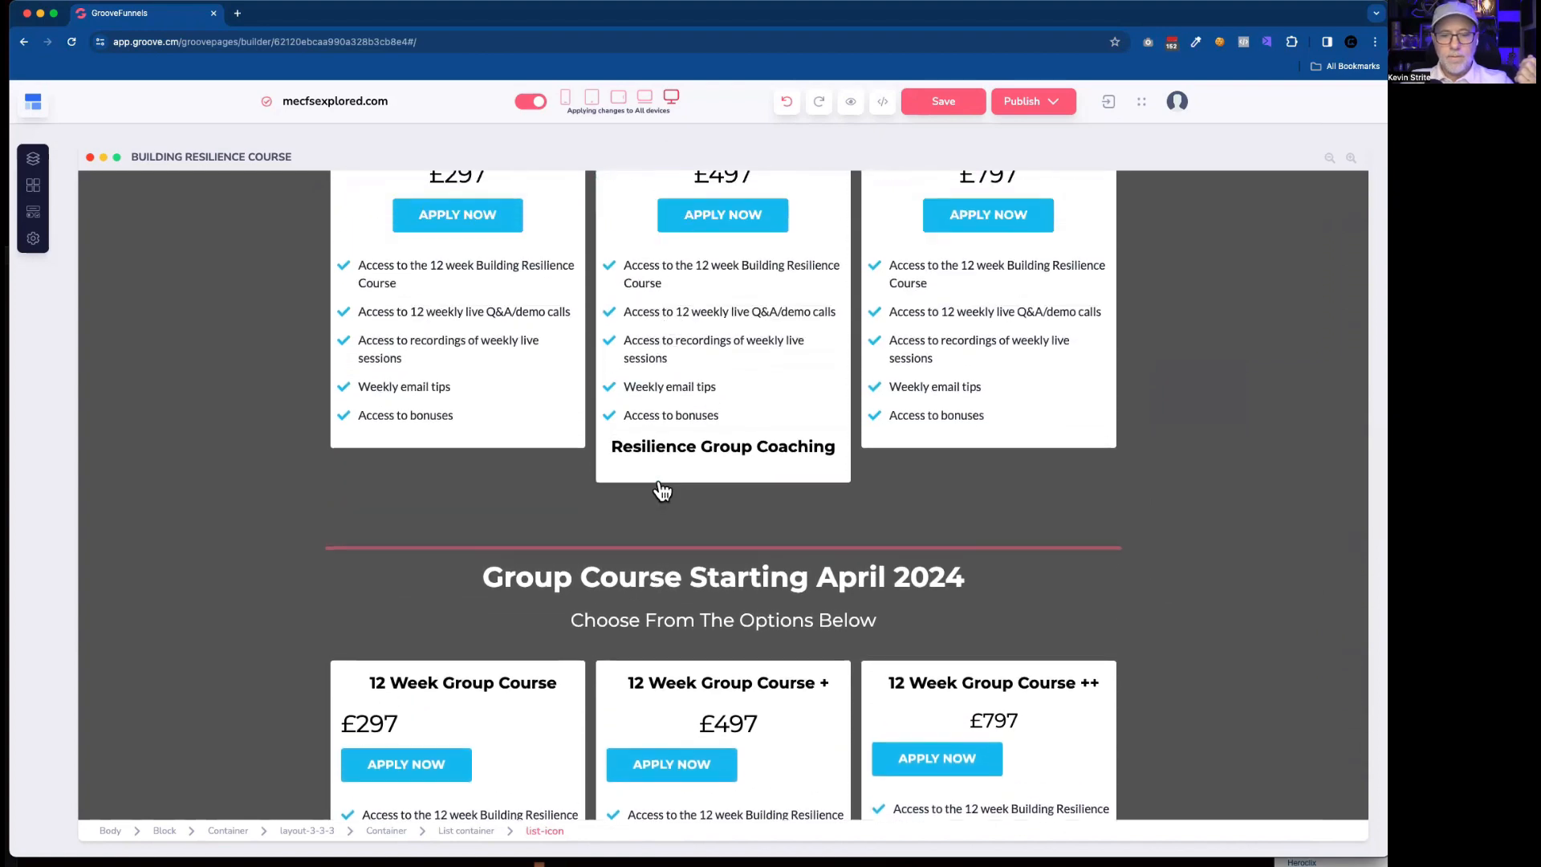
left_click_drag(659, 483, 658, 466)
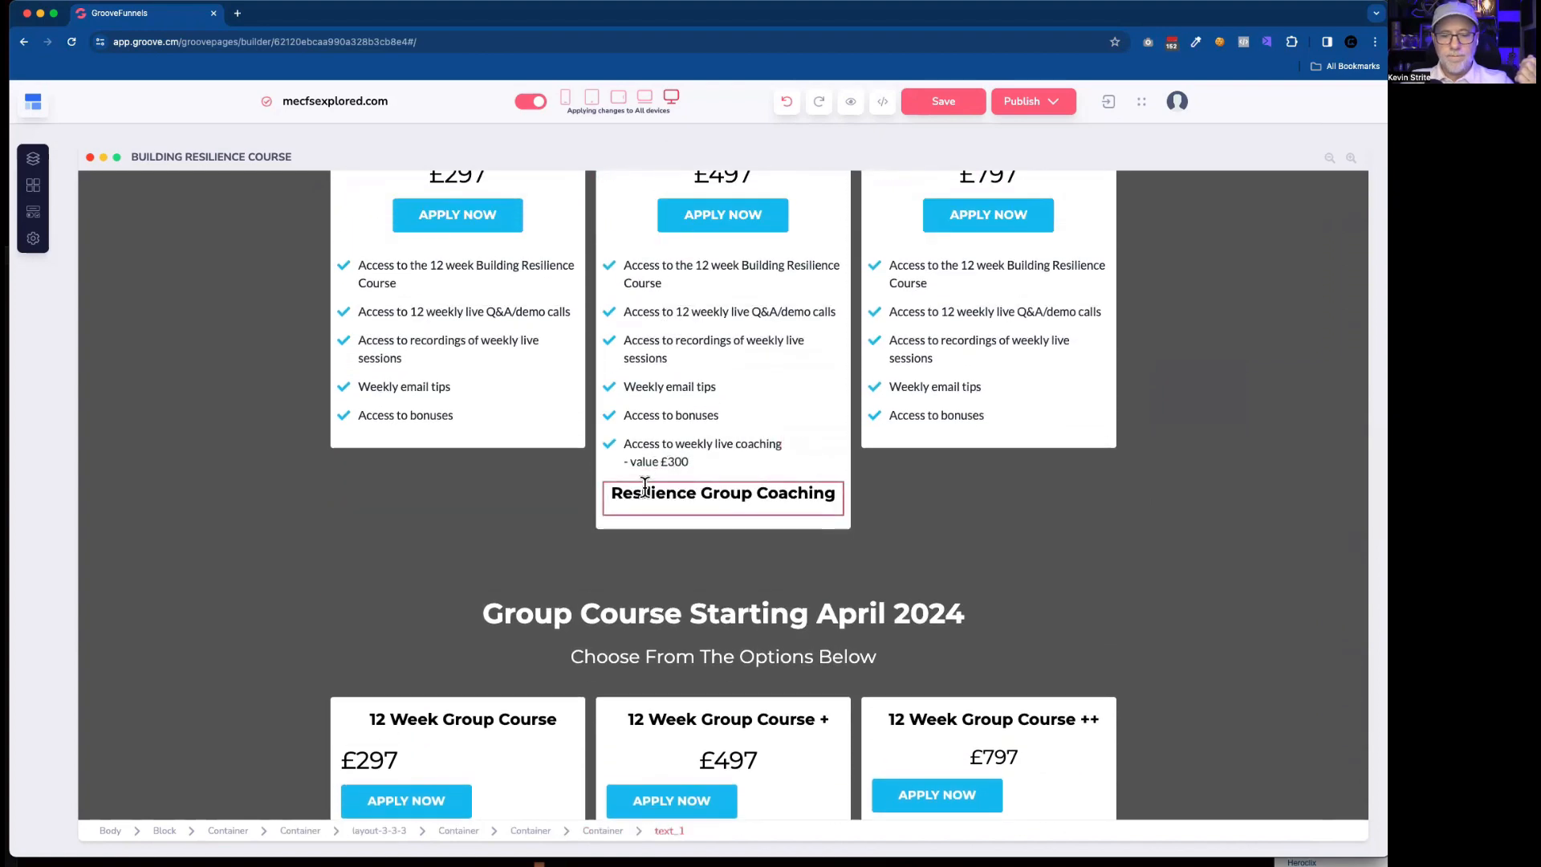
Reorder the end of the rebuilt second card so the "Resilience Group Coaching" heading sits above the weekly live coaching item.
left_click(645, 487)
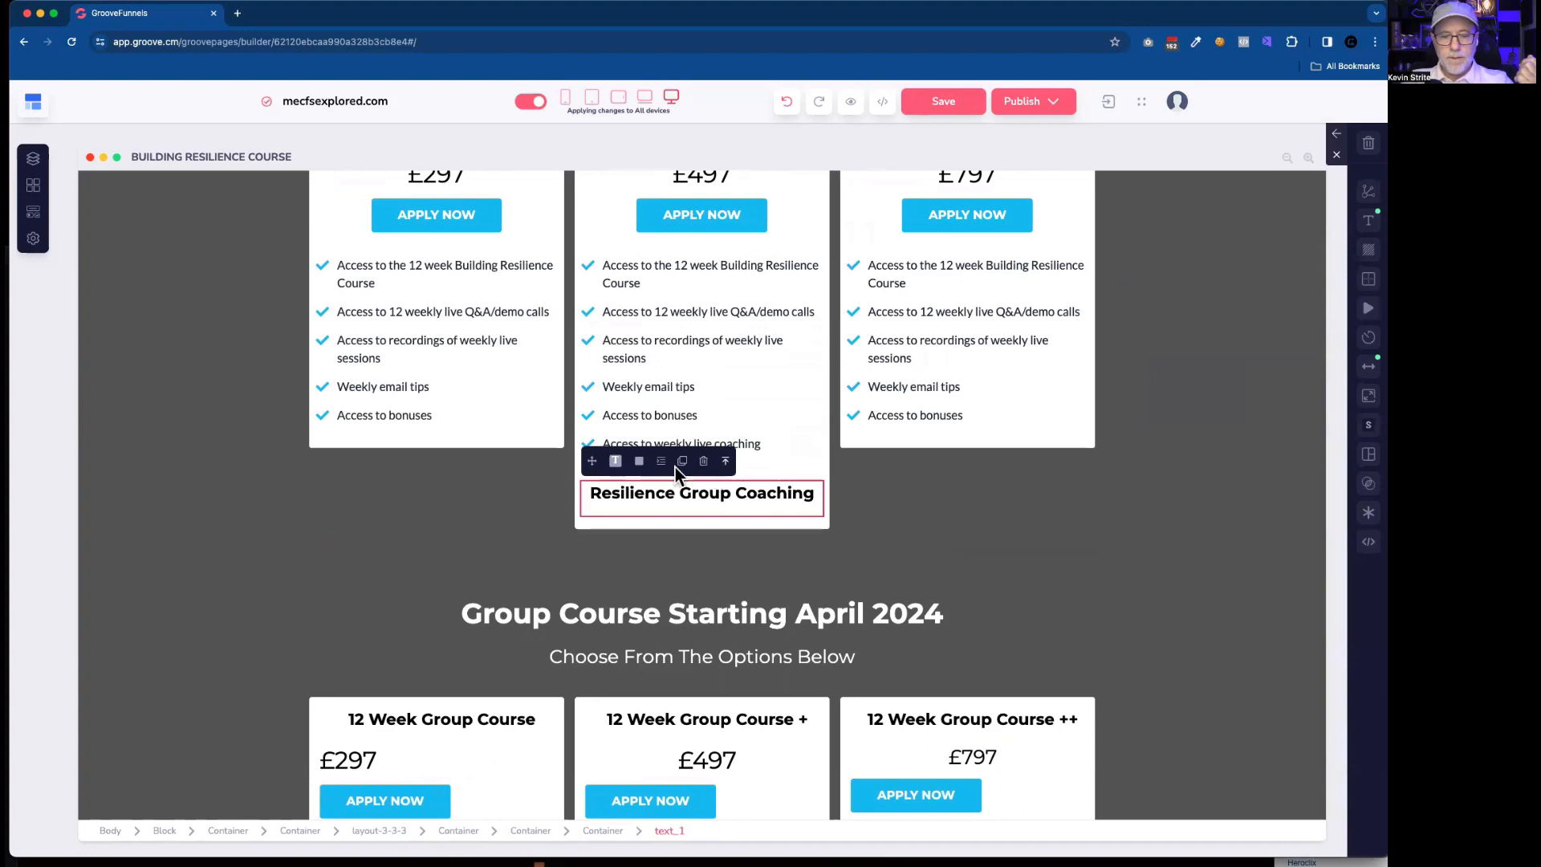
left_click(607, 464)
left_click(628, 493)
left_click_drag(592, 452, 760, 504)
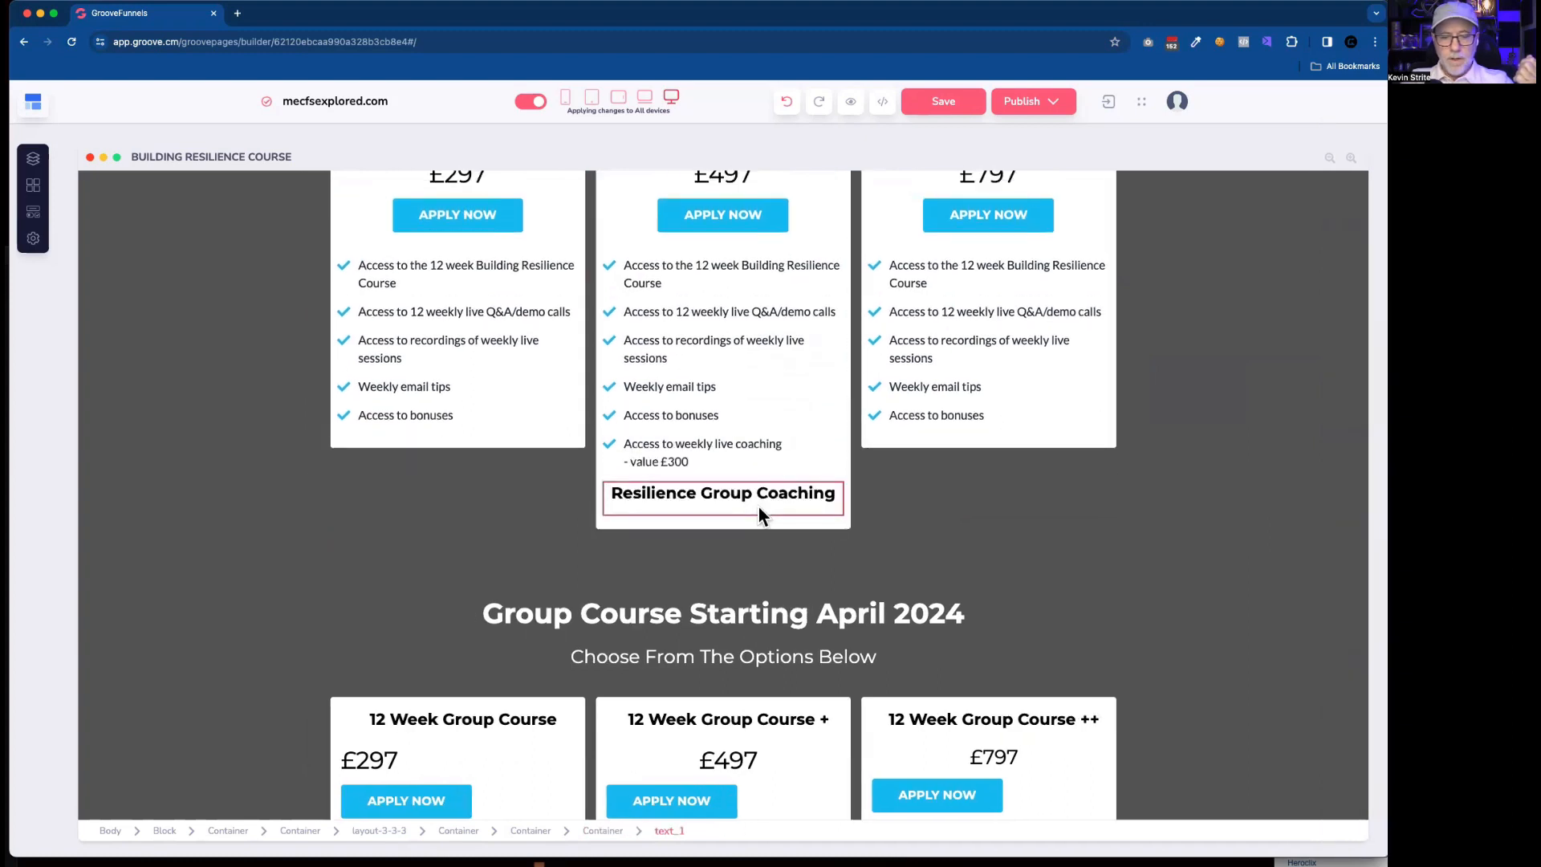
left_click(624, 492)
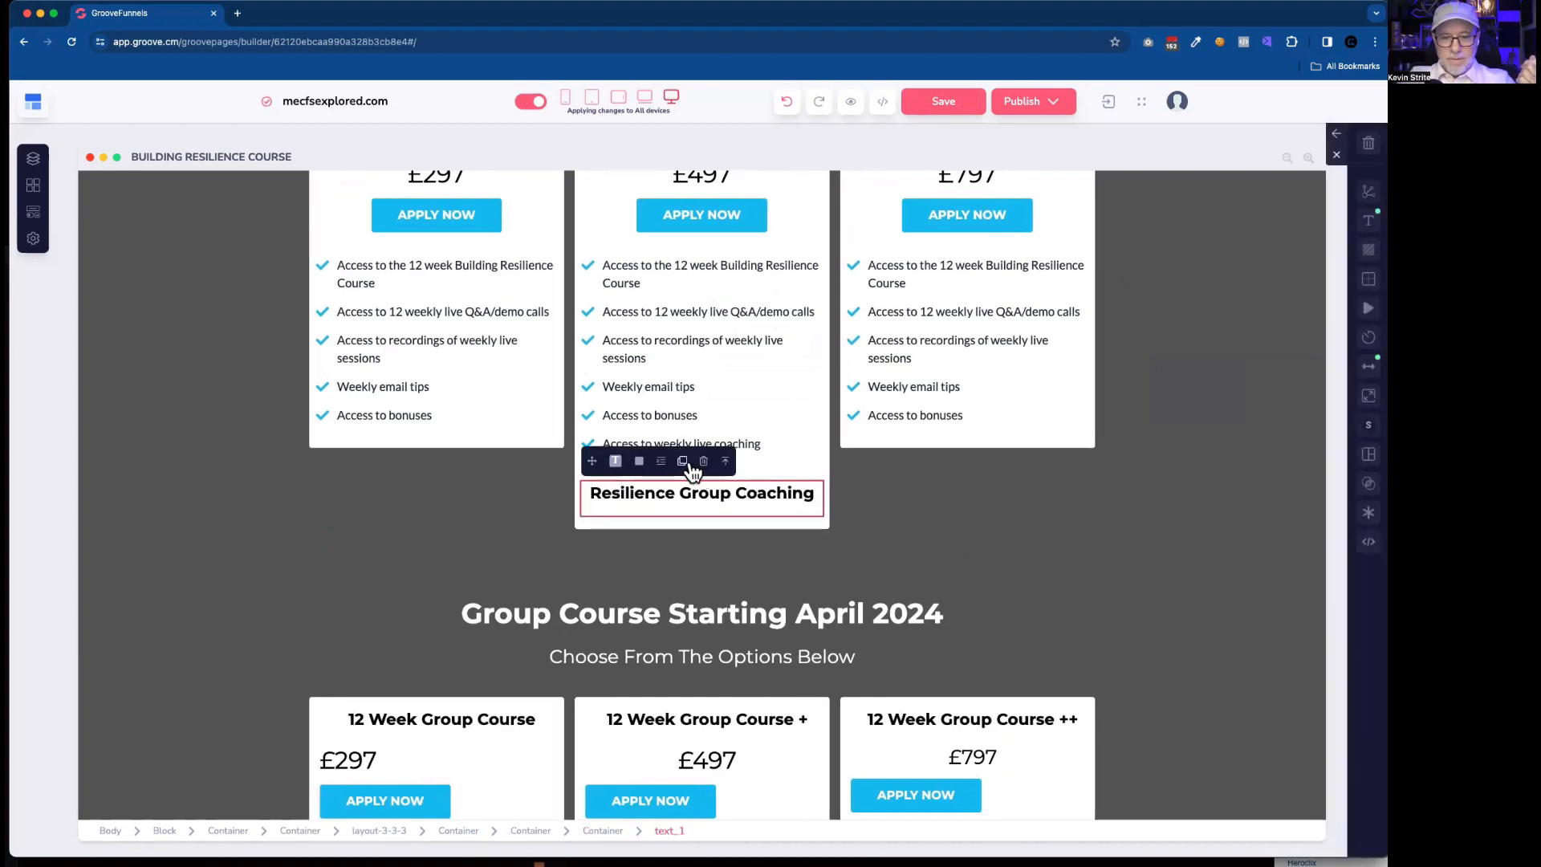
left_click_drag(615, 467, 691, 482)
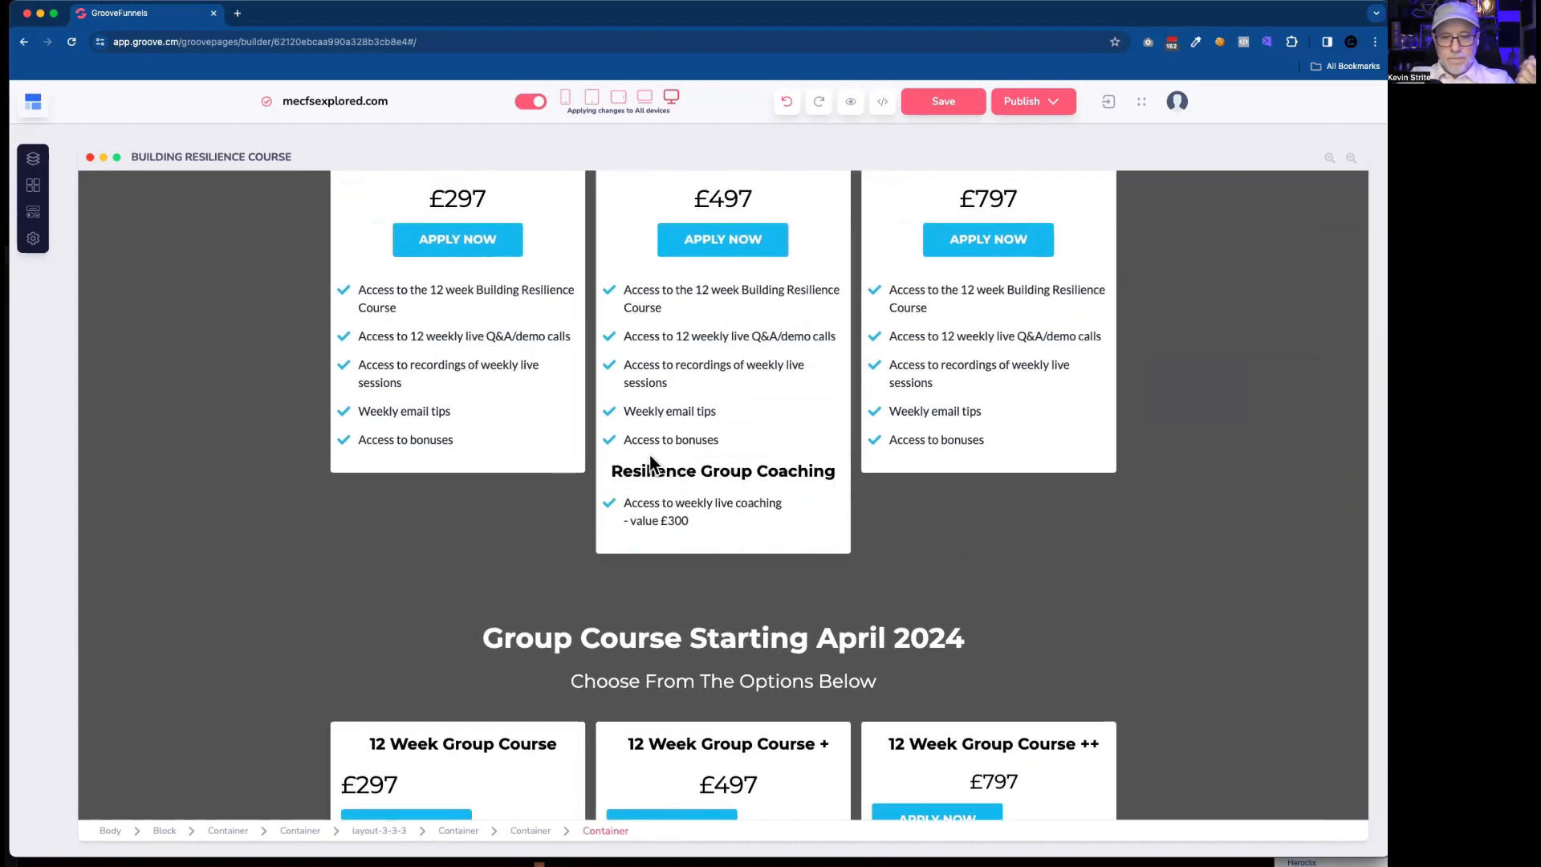
Replace the rebuilt second card's bonuses item with the old card's text "Access to bonuses + training - value £300".
scroll(734, 551, "down", 5)
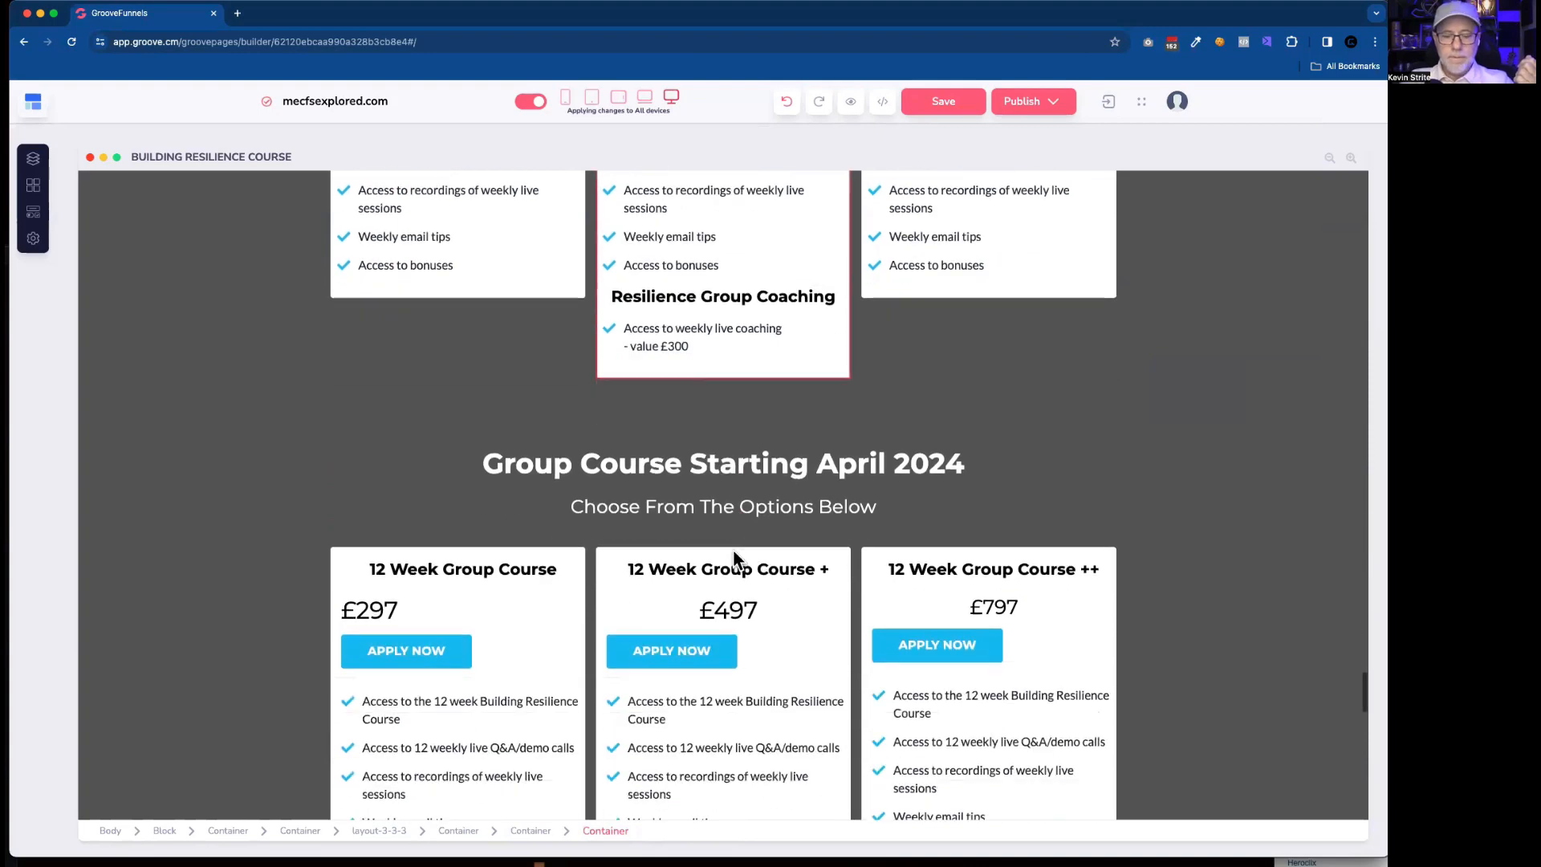
scroll(733, 551, "down", 1)
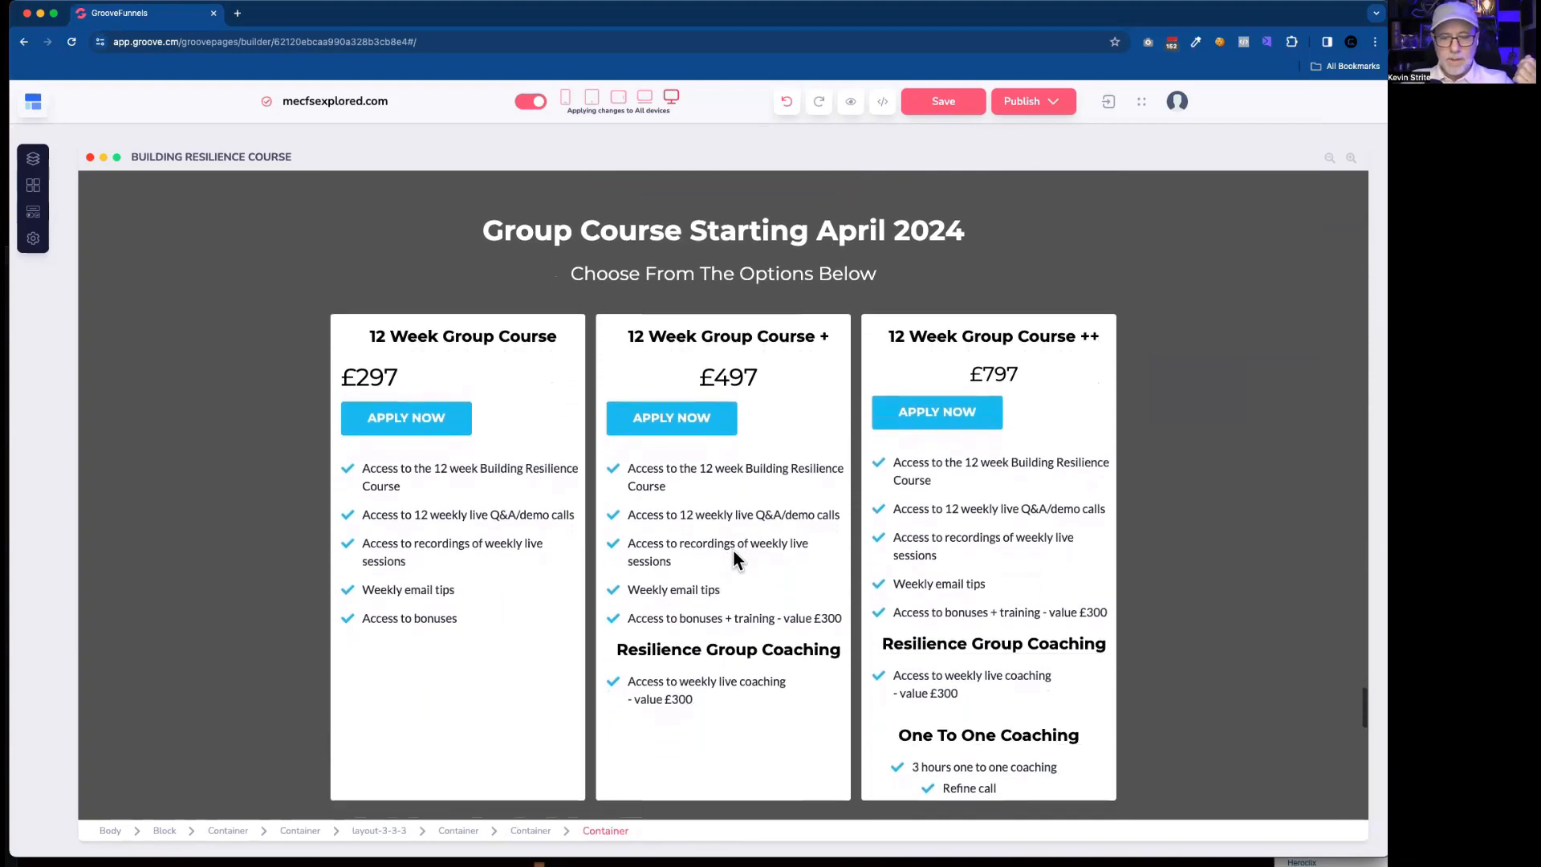
scroll(734, 551, "up", 3)
scroll(734, 549, "up", 1)
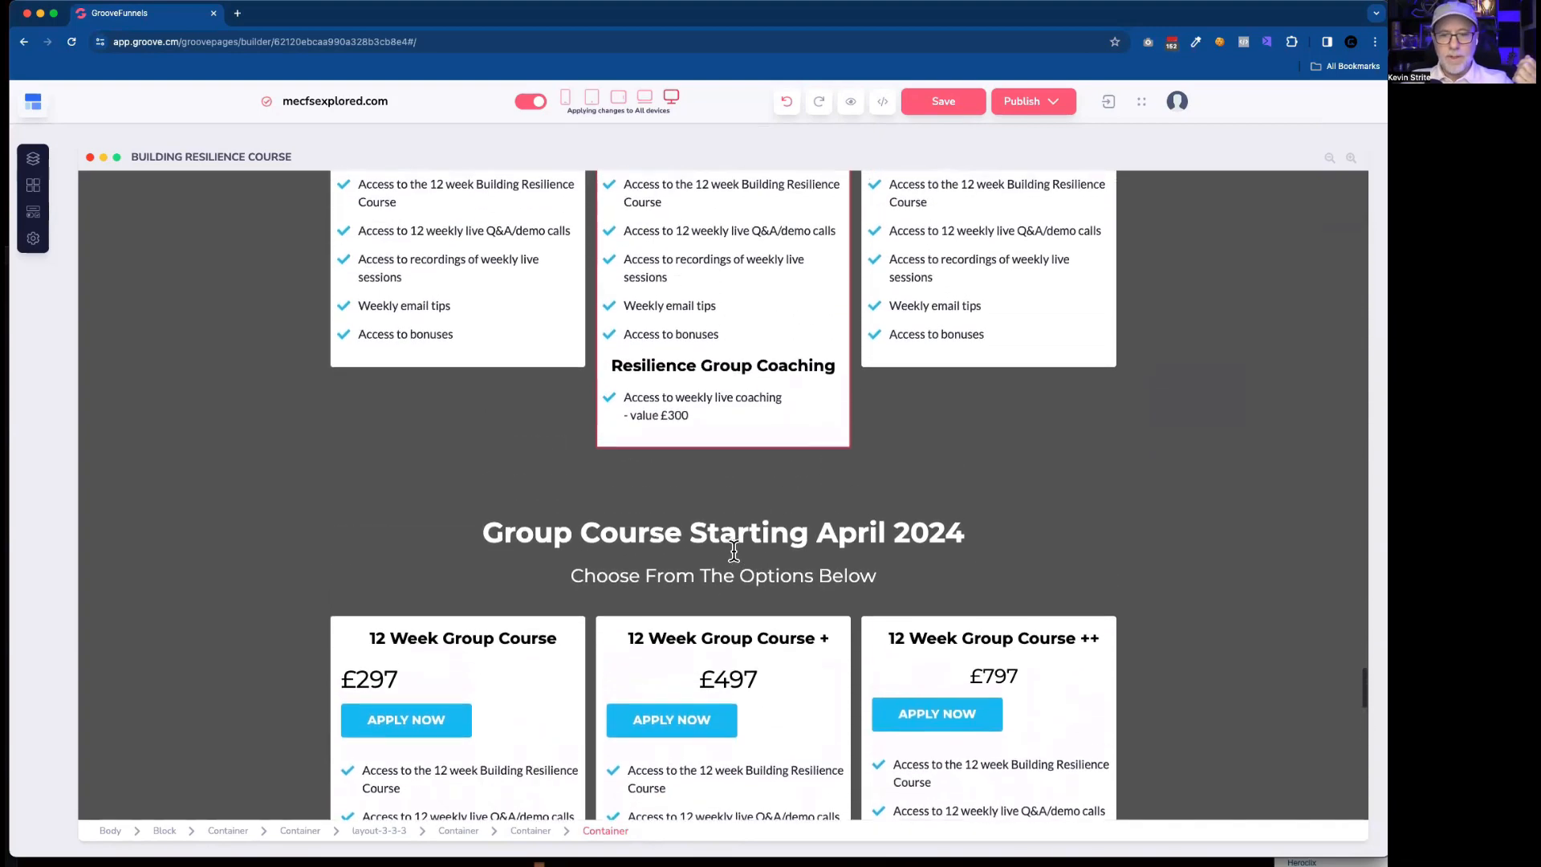
scroll(733, 550, "down", 3)
scroll(734, 551, "down", 1)
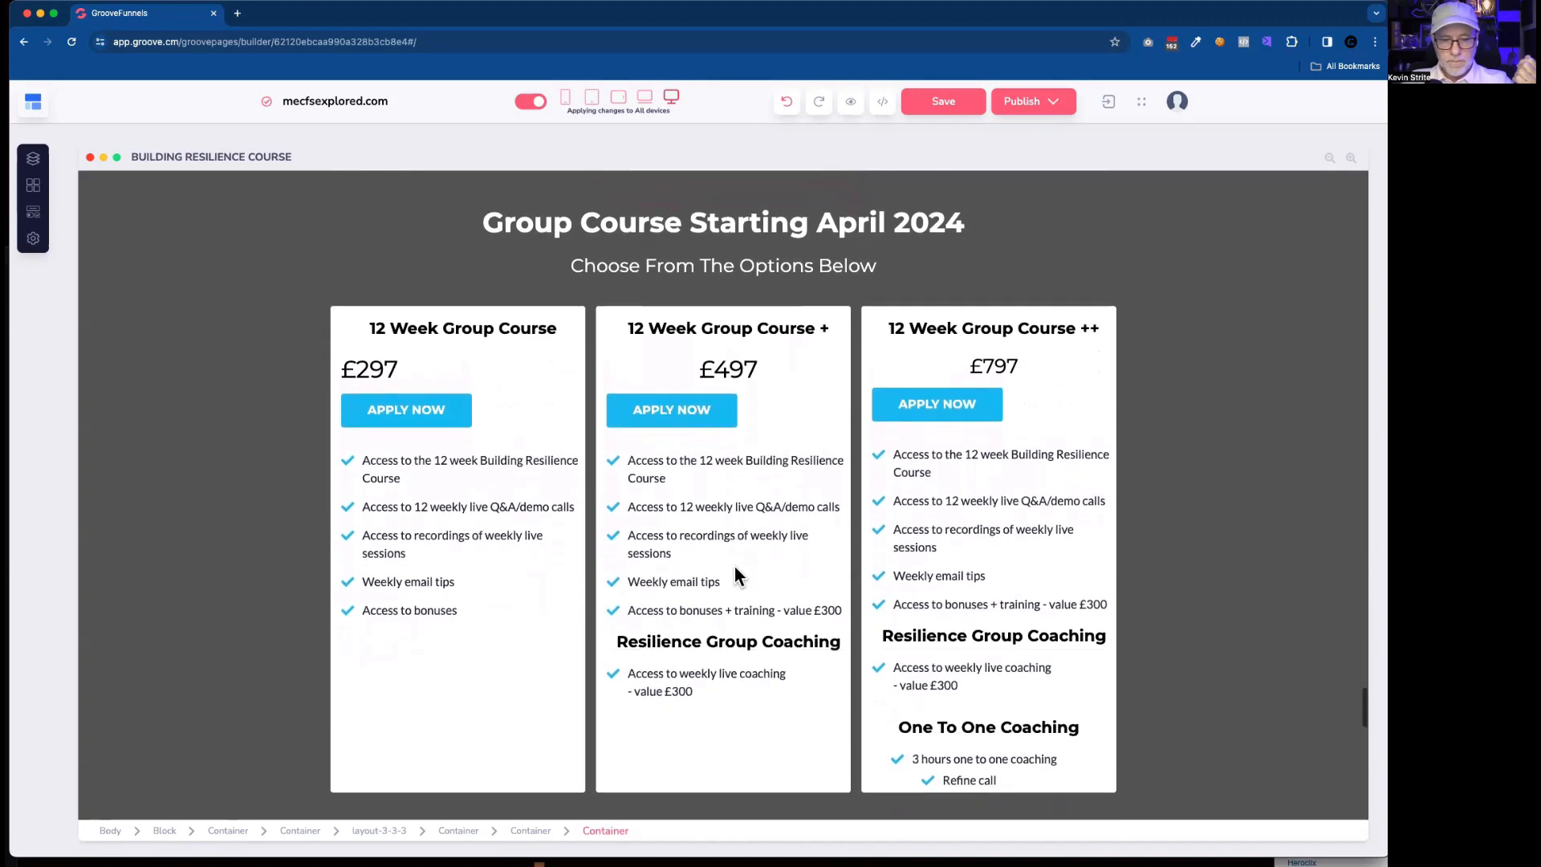
left_click(709, 610)
double_click(712, 611)
key("ctrl+c")
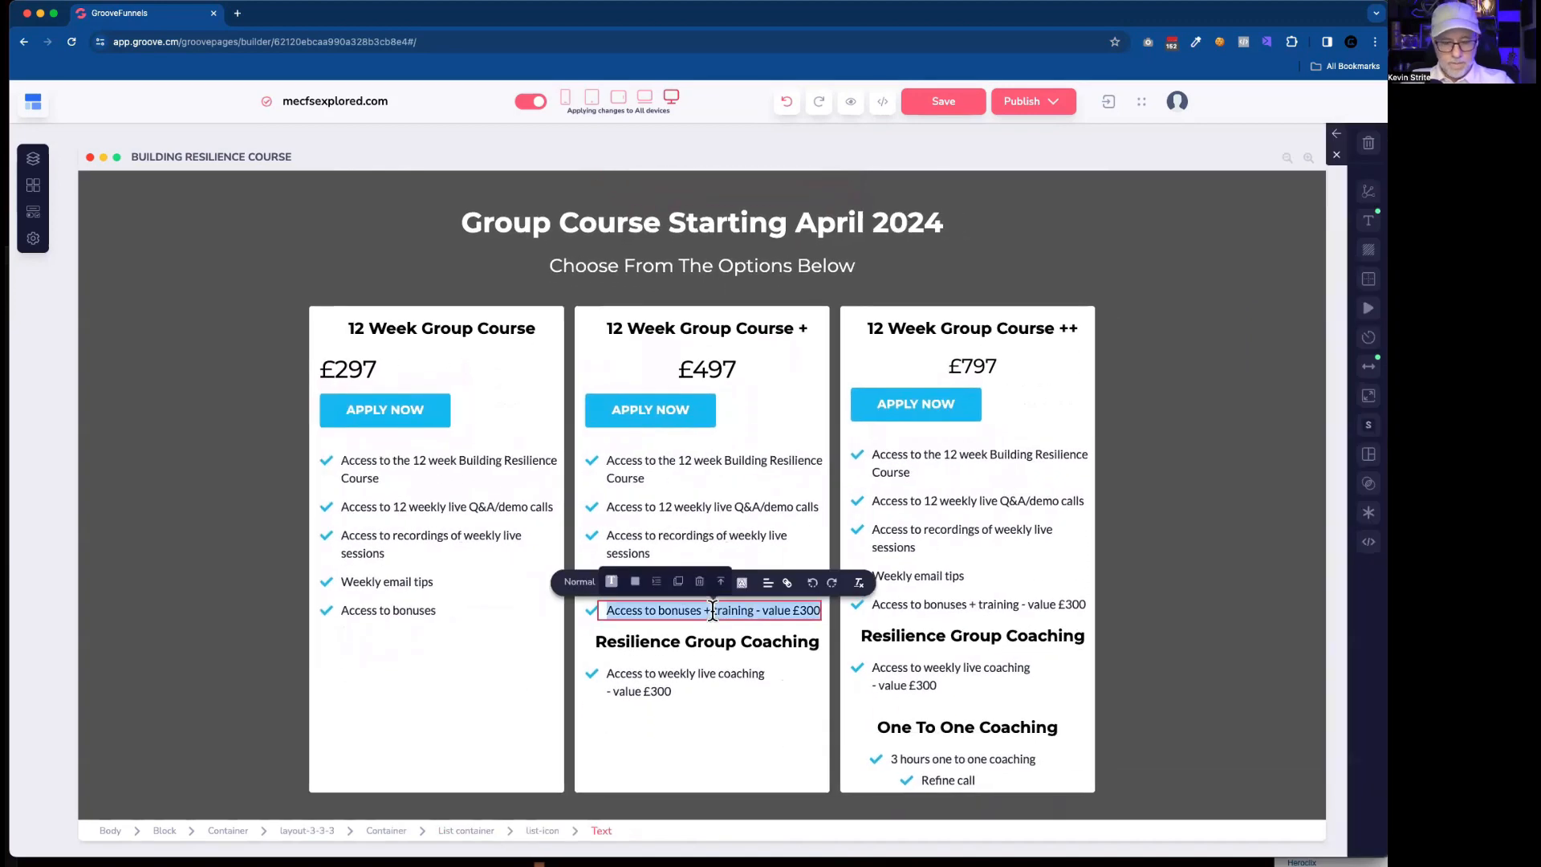
scroll(712, 611, "up", 3)
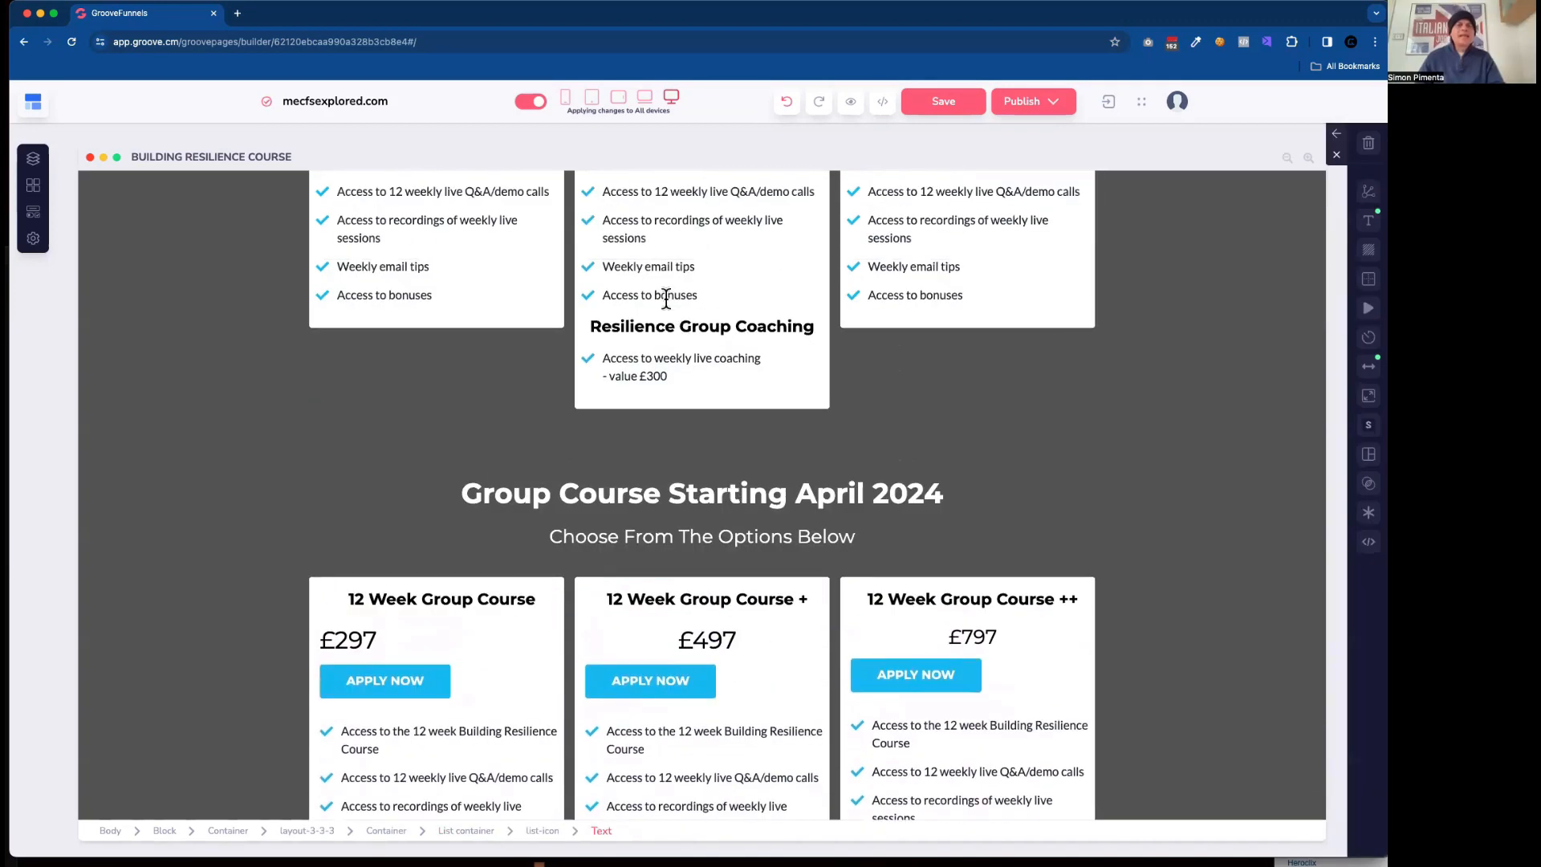
double_click(667, 298)
key("ctrl+v")
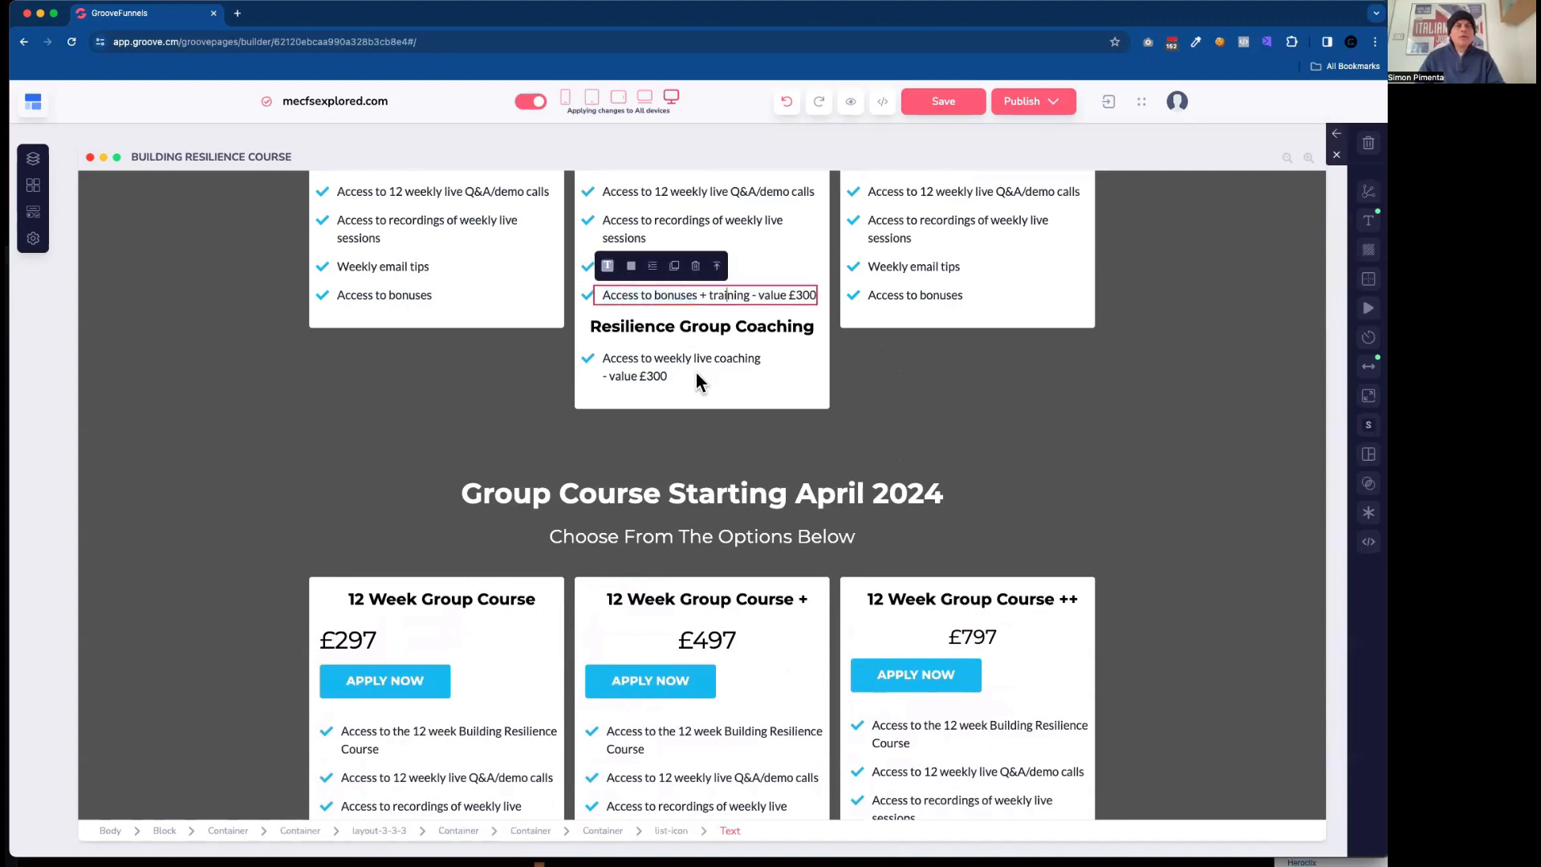
Copy the old second card's coaching item text over the rebuilt card's item so it reads "Access to weekly live coaching- value £300".
scroll(756, 636, "down", 4)
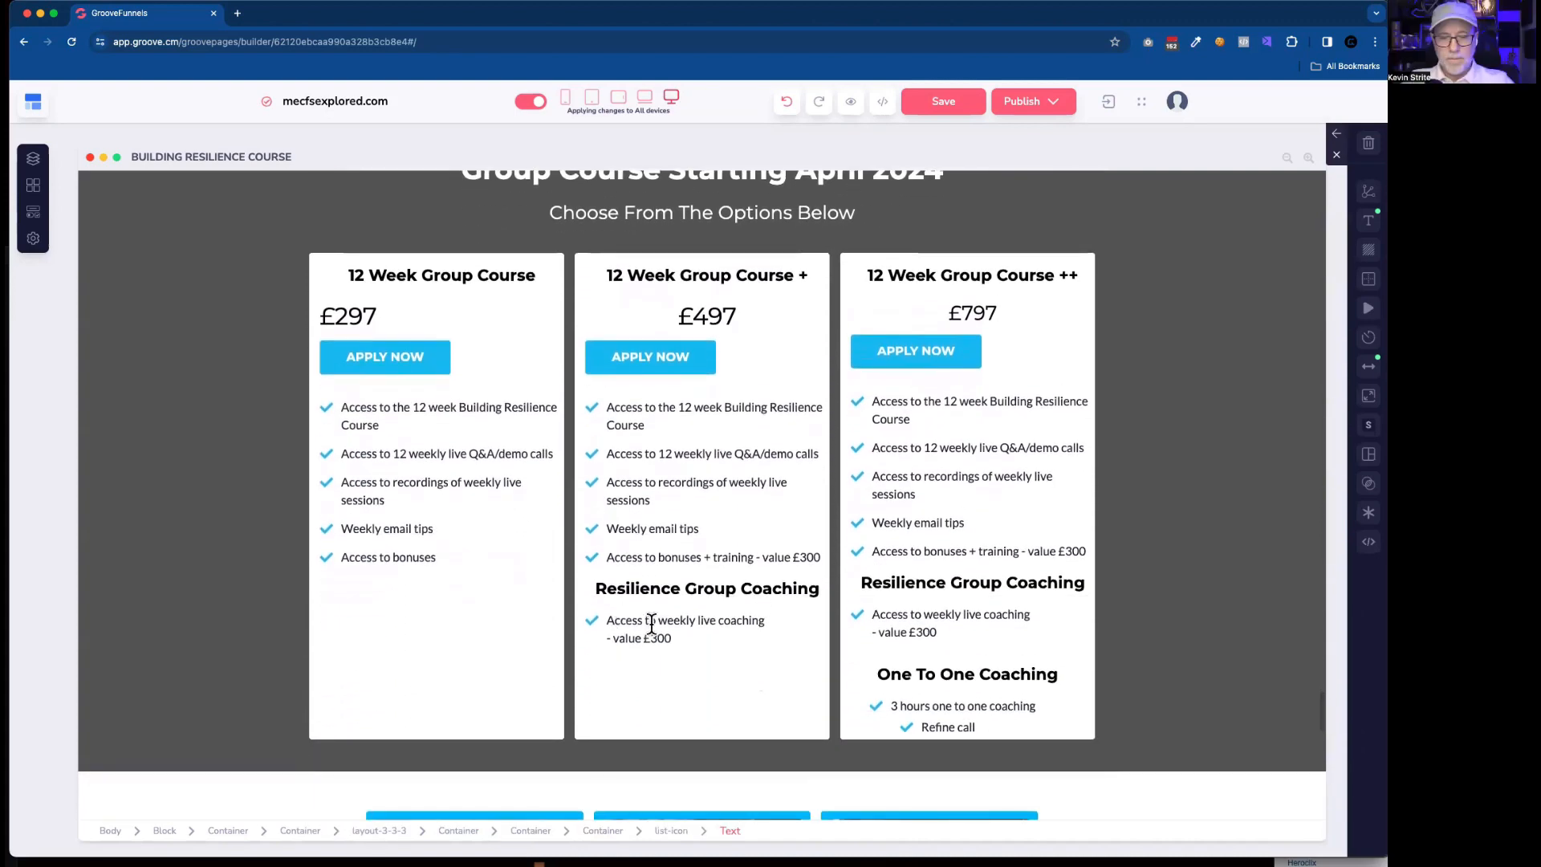
double_click(651, 624)
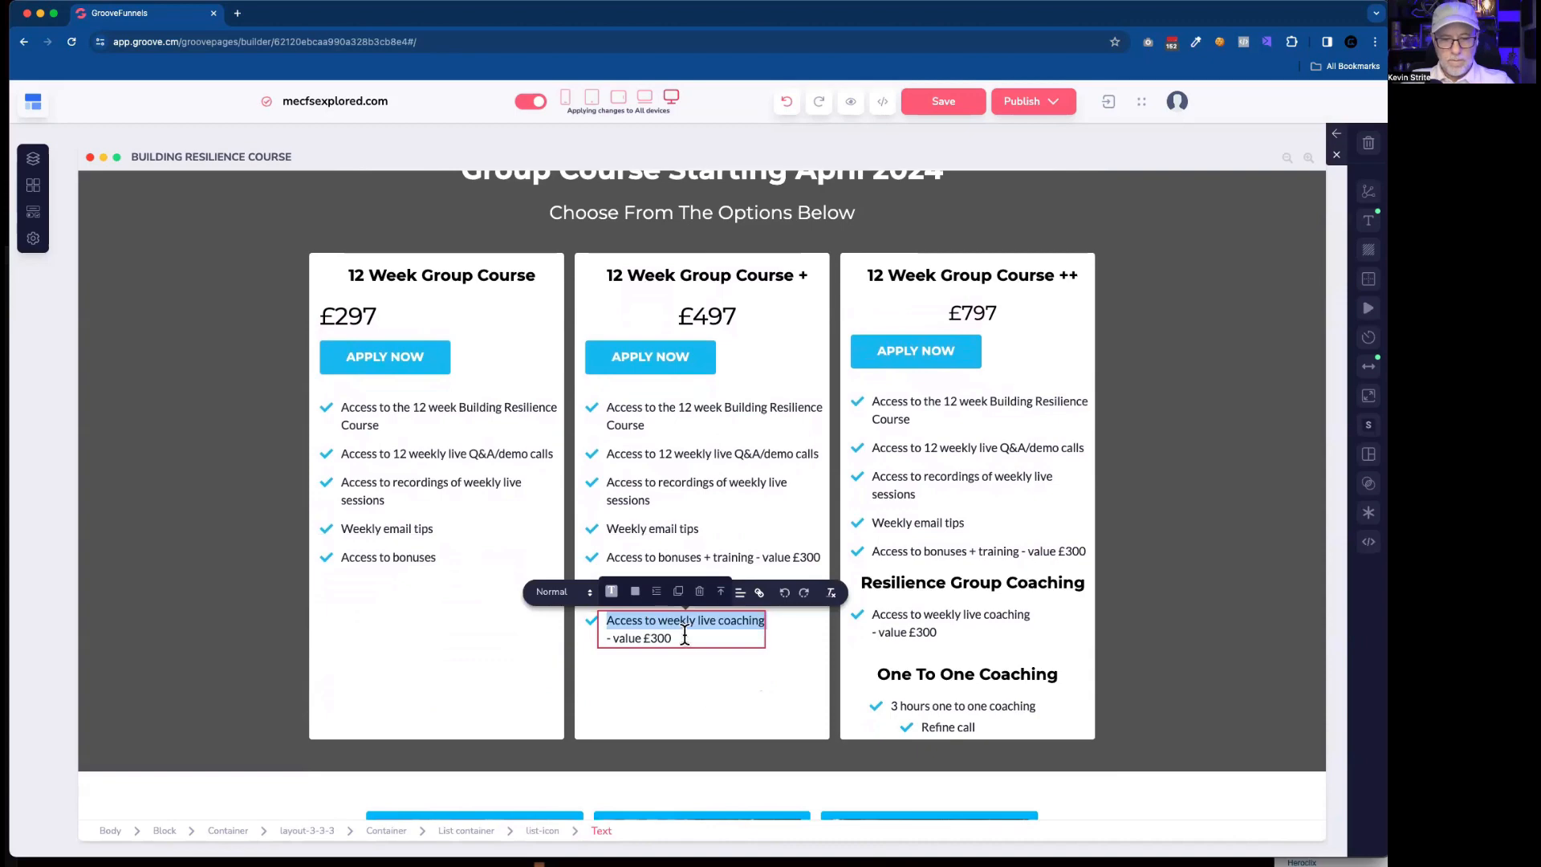
triple_click(684, 634)
scroll(683, 635, "up", 2)
scroll(683, 635, "up", 3)
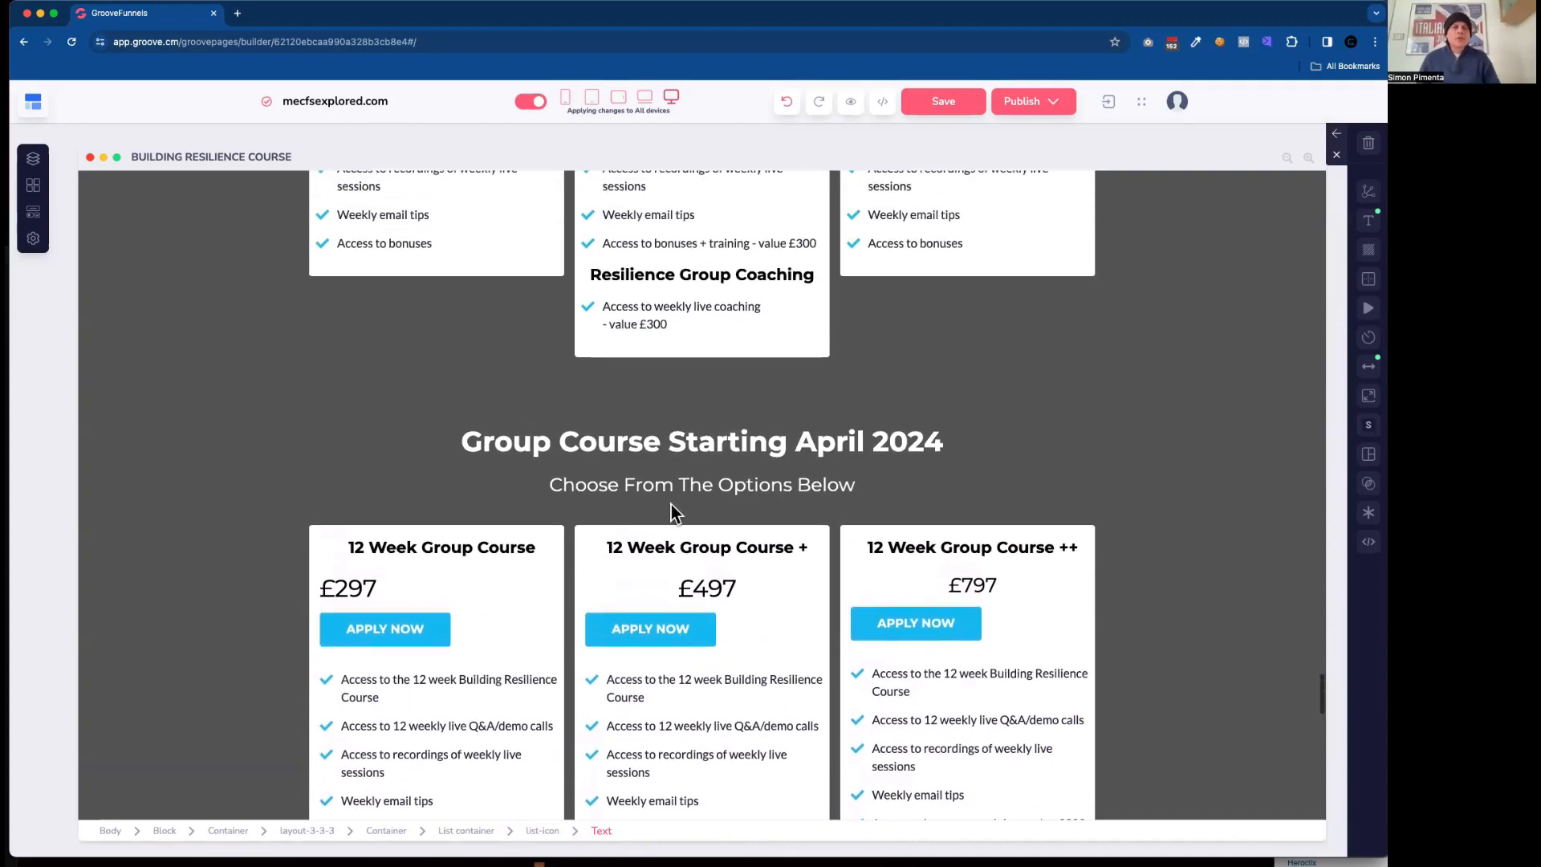
double_click(632, 370)
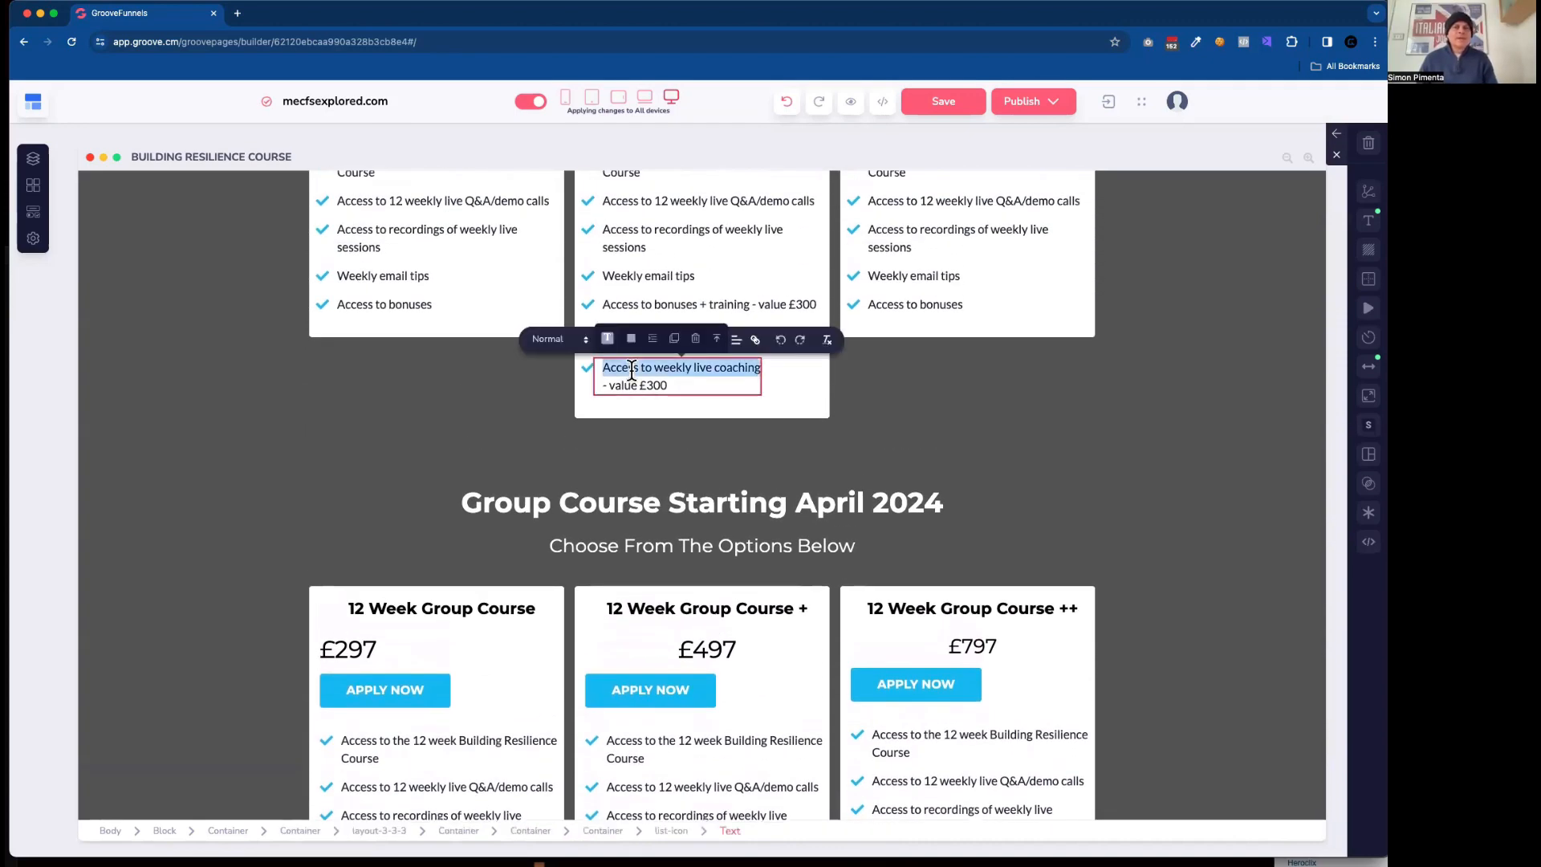
double_click(632, 370)
type("Access to weekly live coaching- value £300")
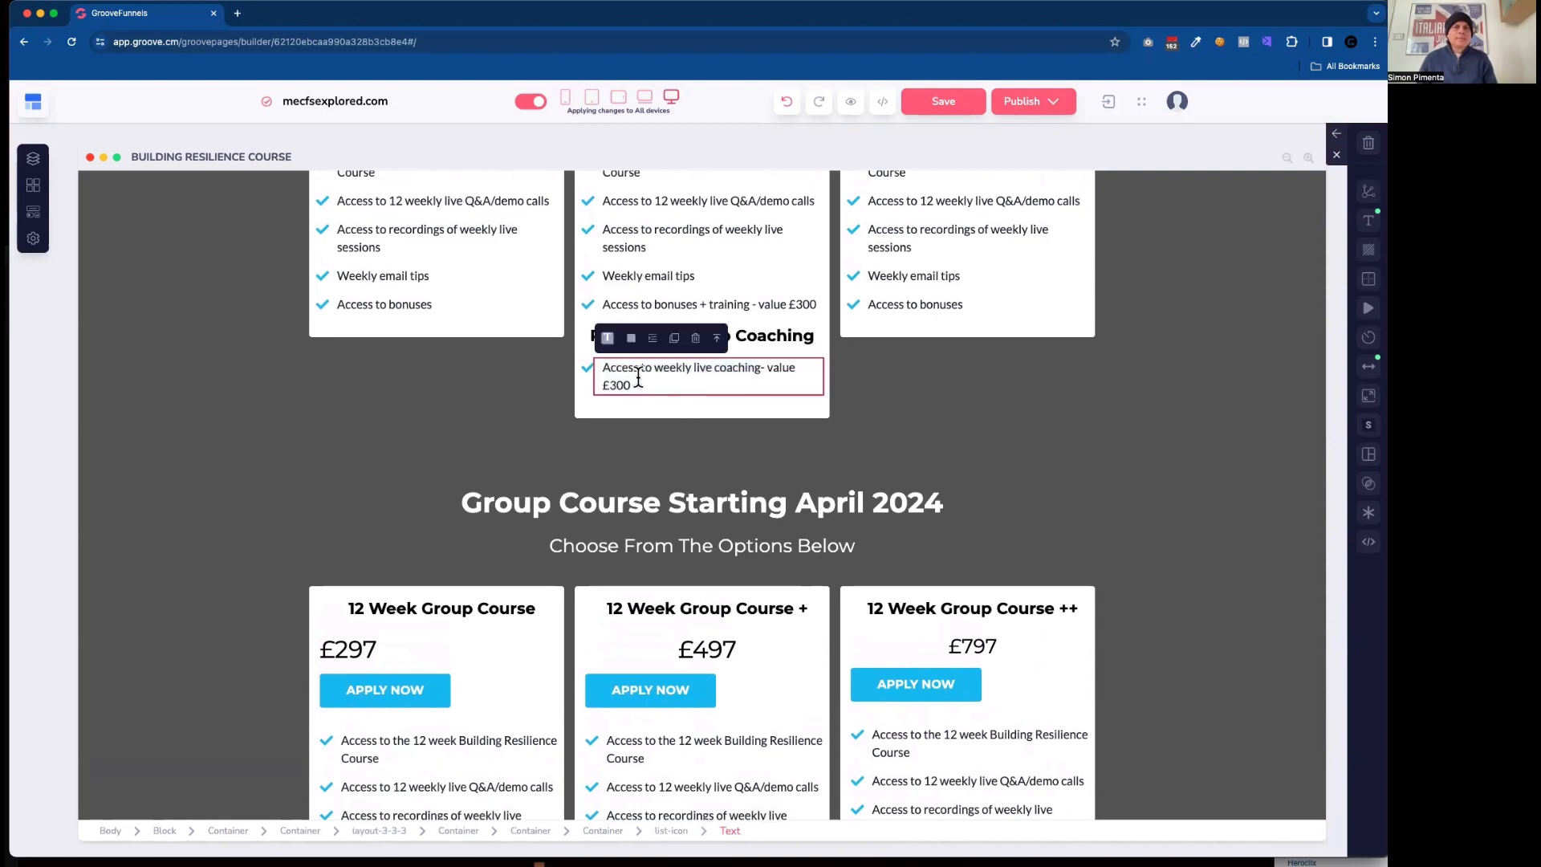
Delete the rebuilt third card's whole wrapper container, leaving its column empty.
left_click(931, 401)
scroll(936, 410, "up", 3)
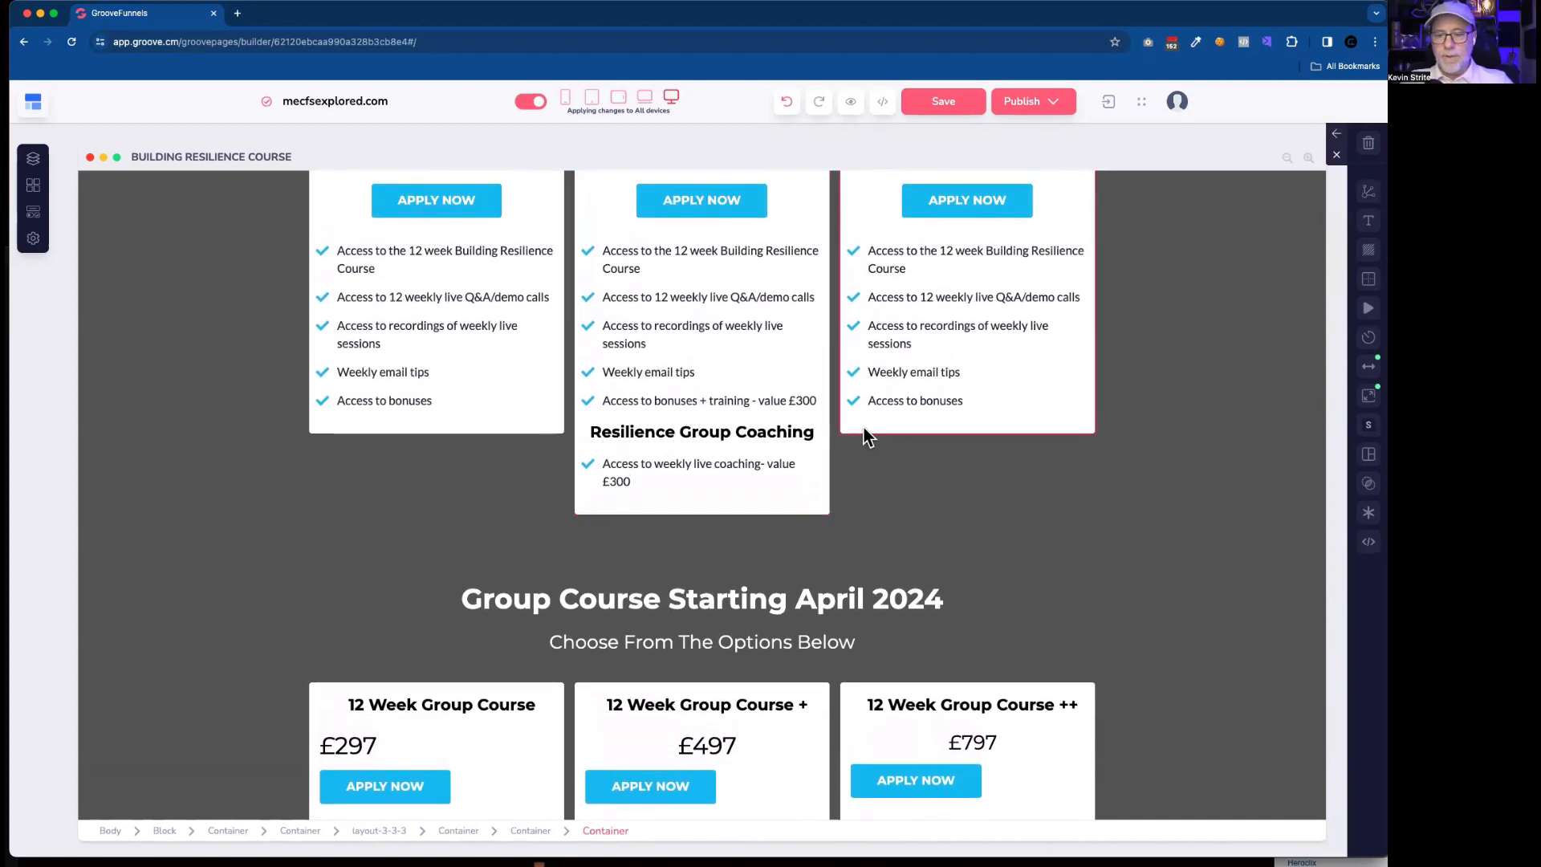
left_click(898, 402)
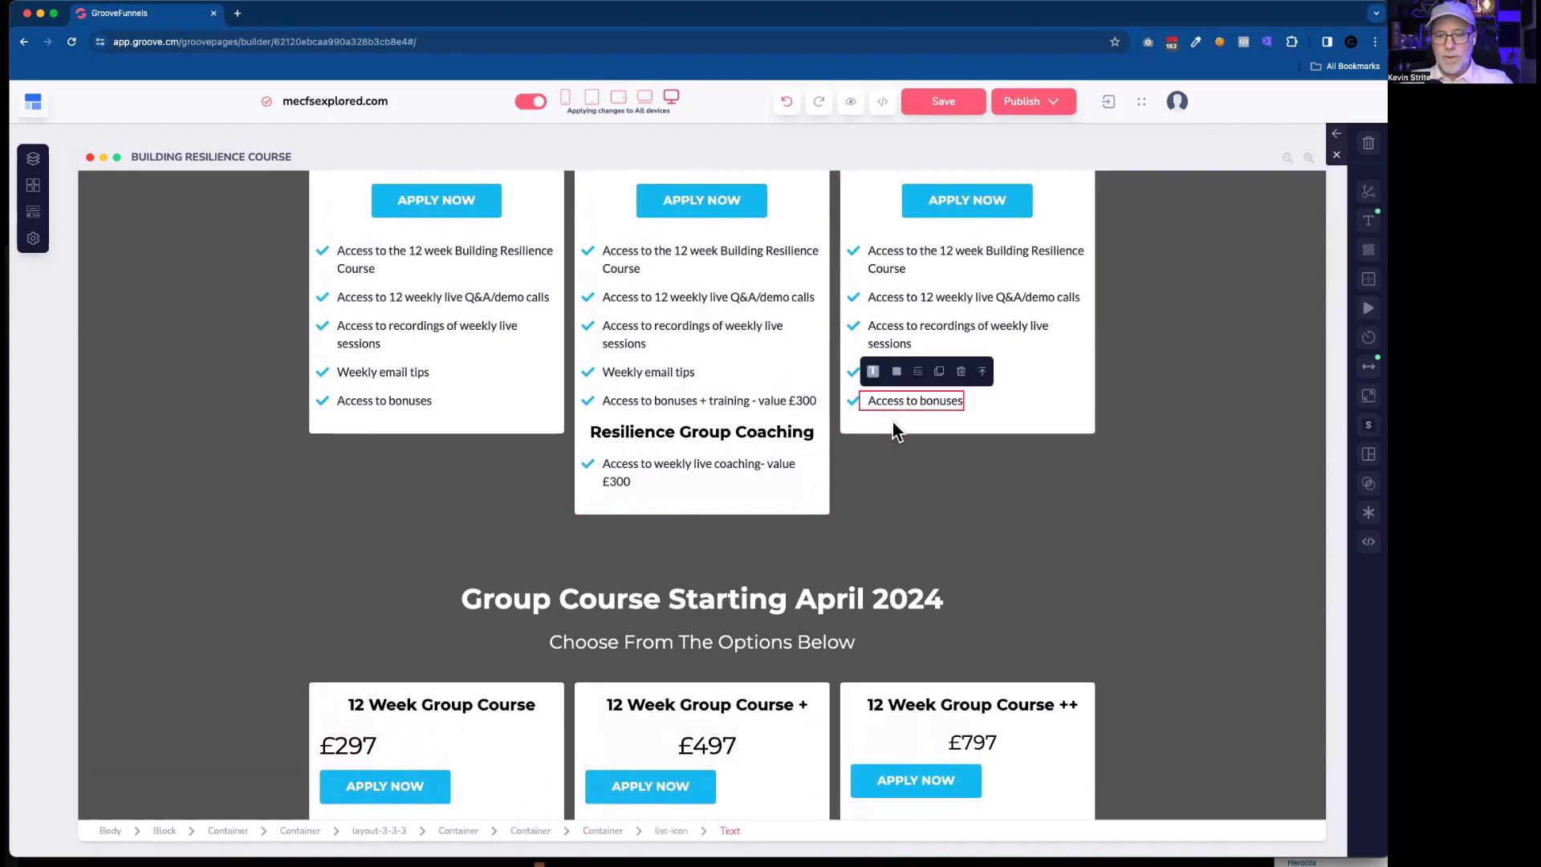
left_click(897, 431)
left_click(538, 837)
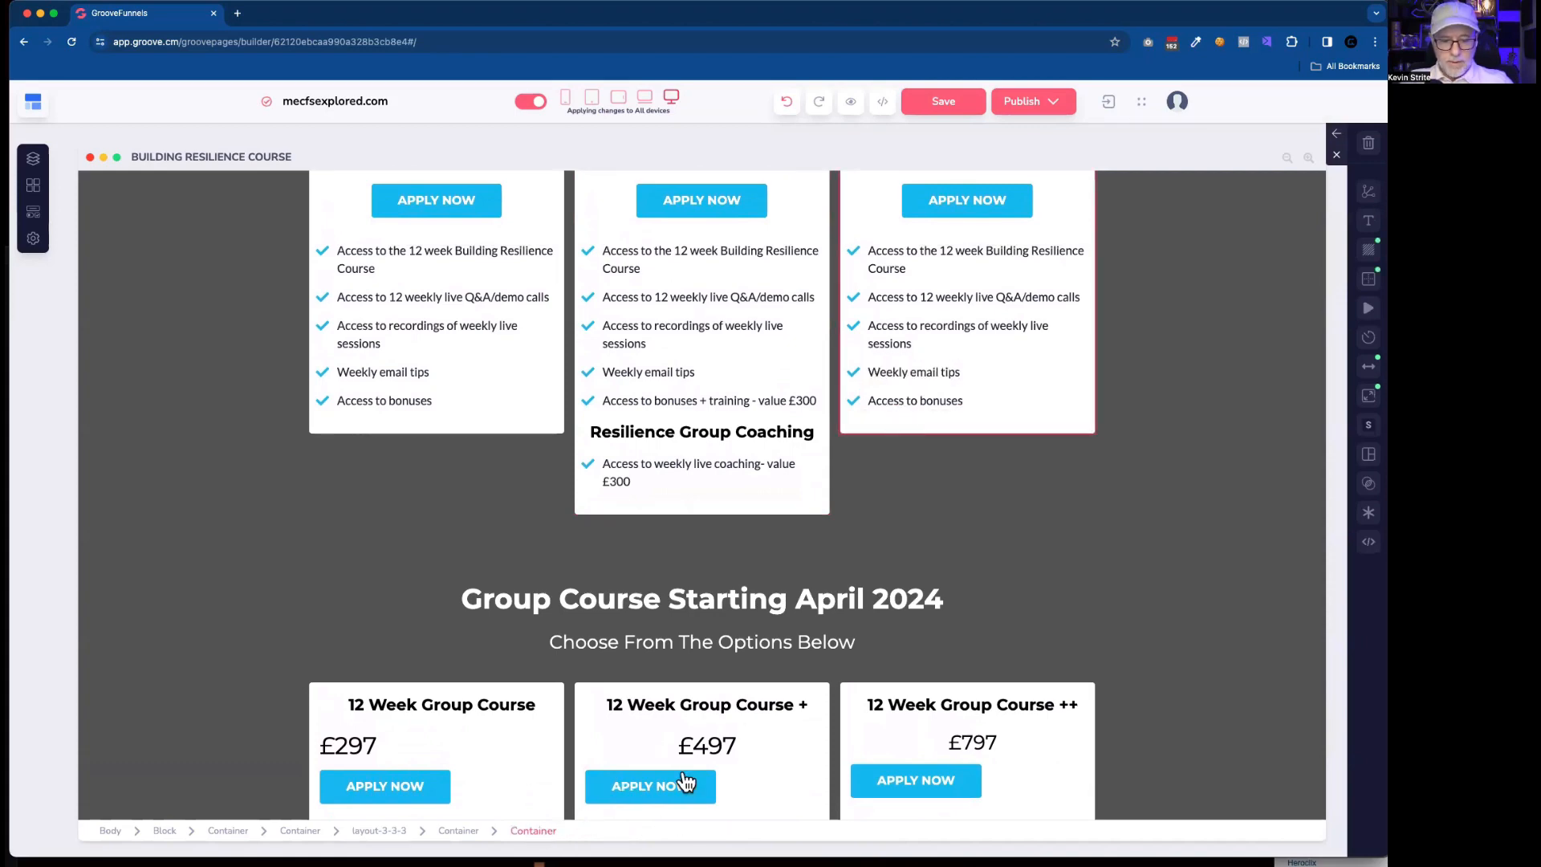
scroll(974, 578, "up", 3)
left_click(980, 344)
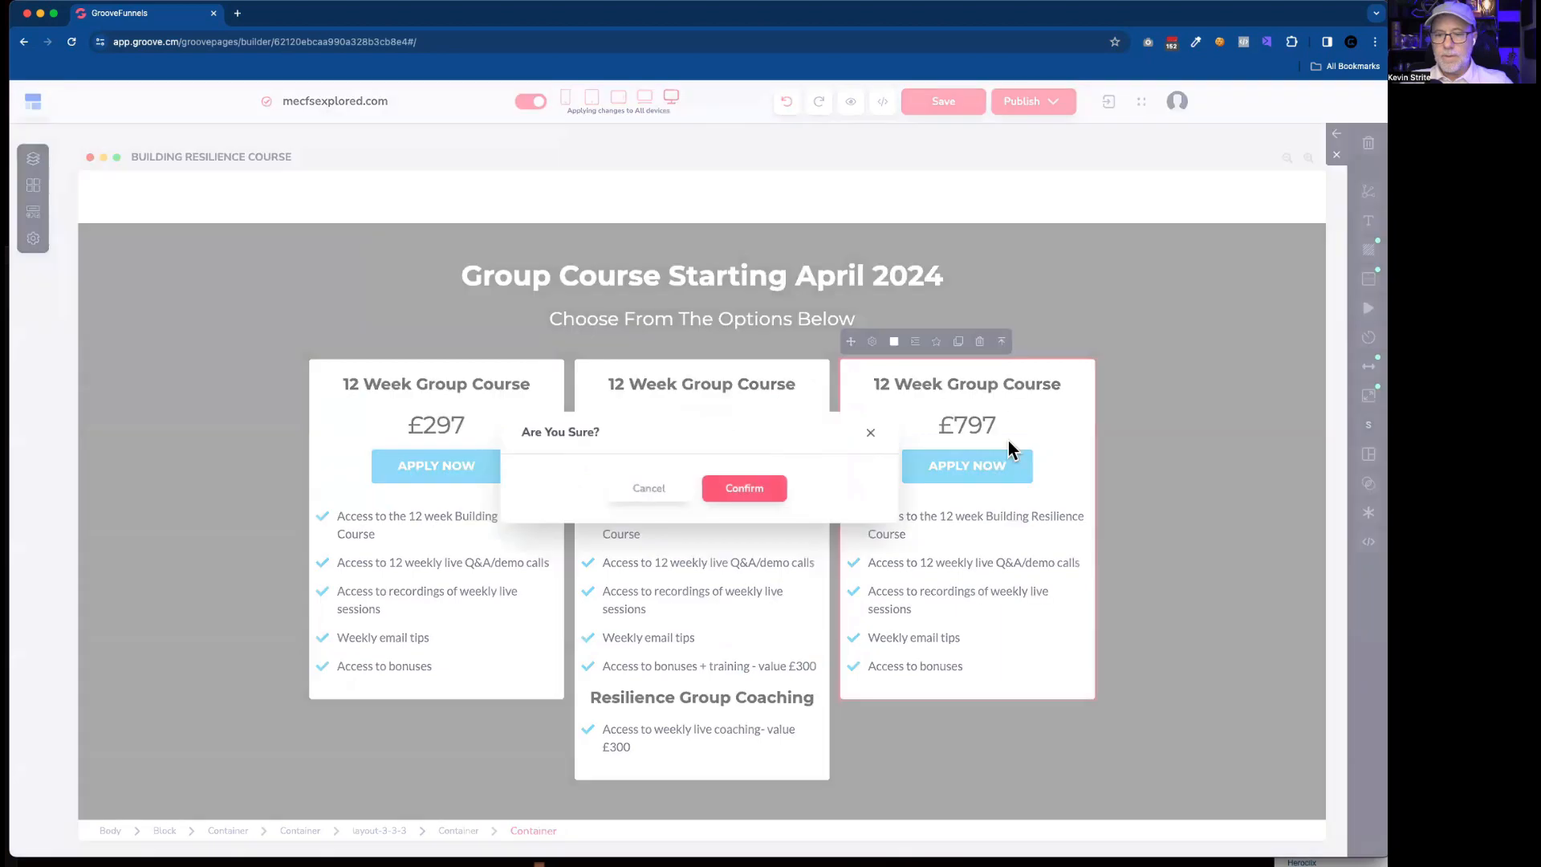
left_click(767, 491)
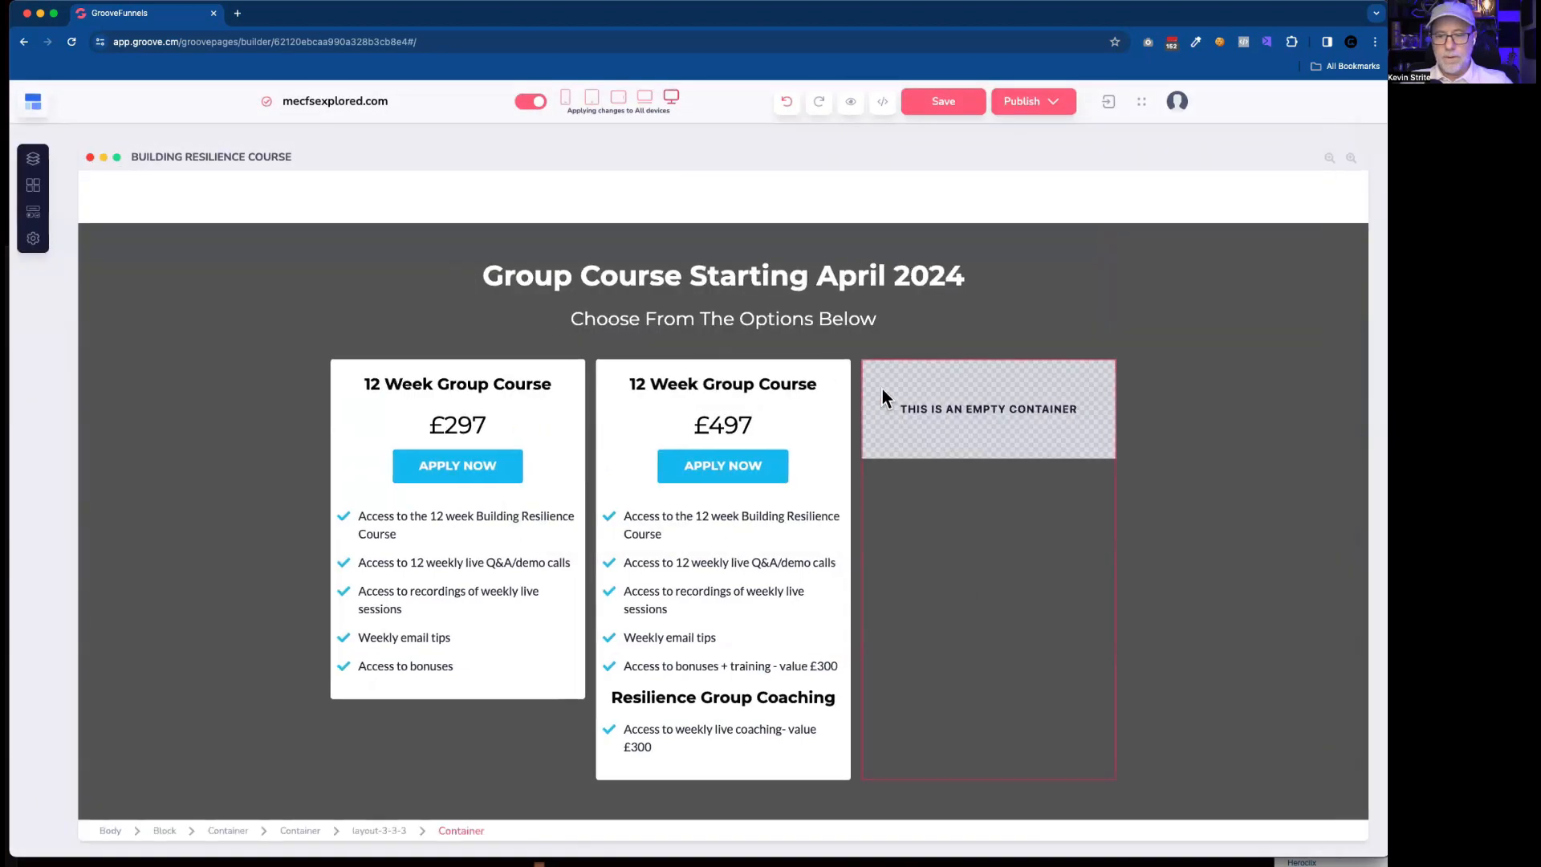
Duplicate the rebuilt second card's wrapper container and move the copy into the empty third column.
left_click(842, 366)
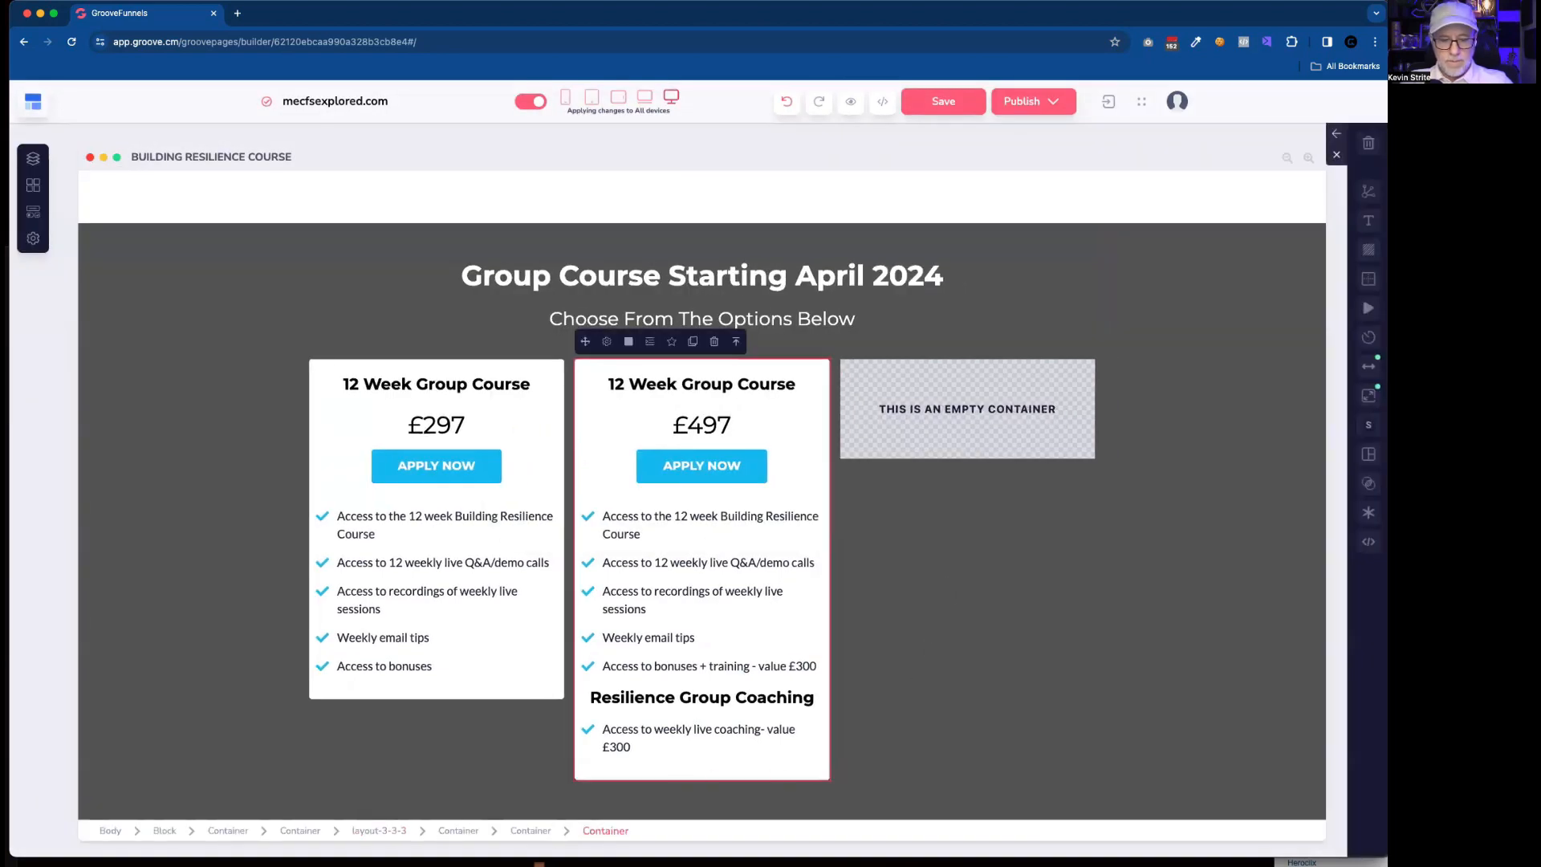
left_click(532, 832)
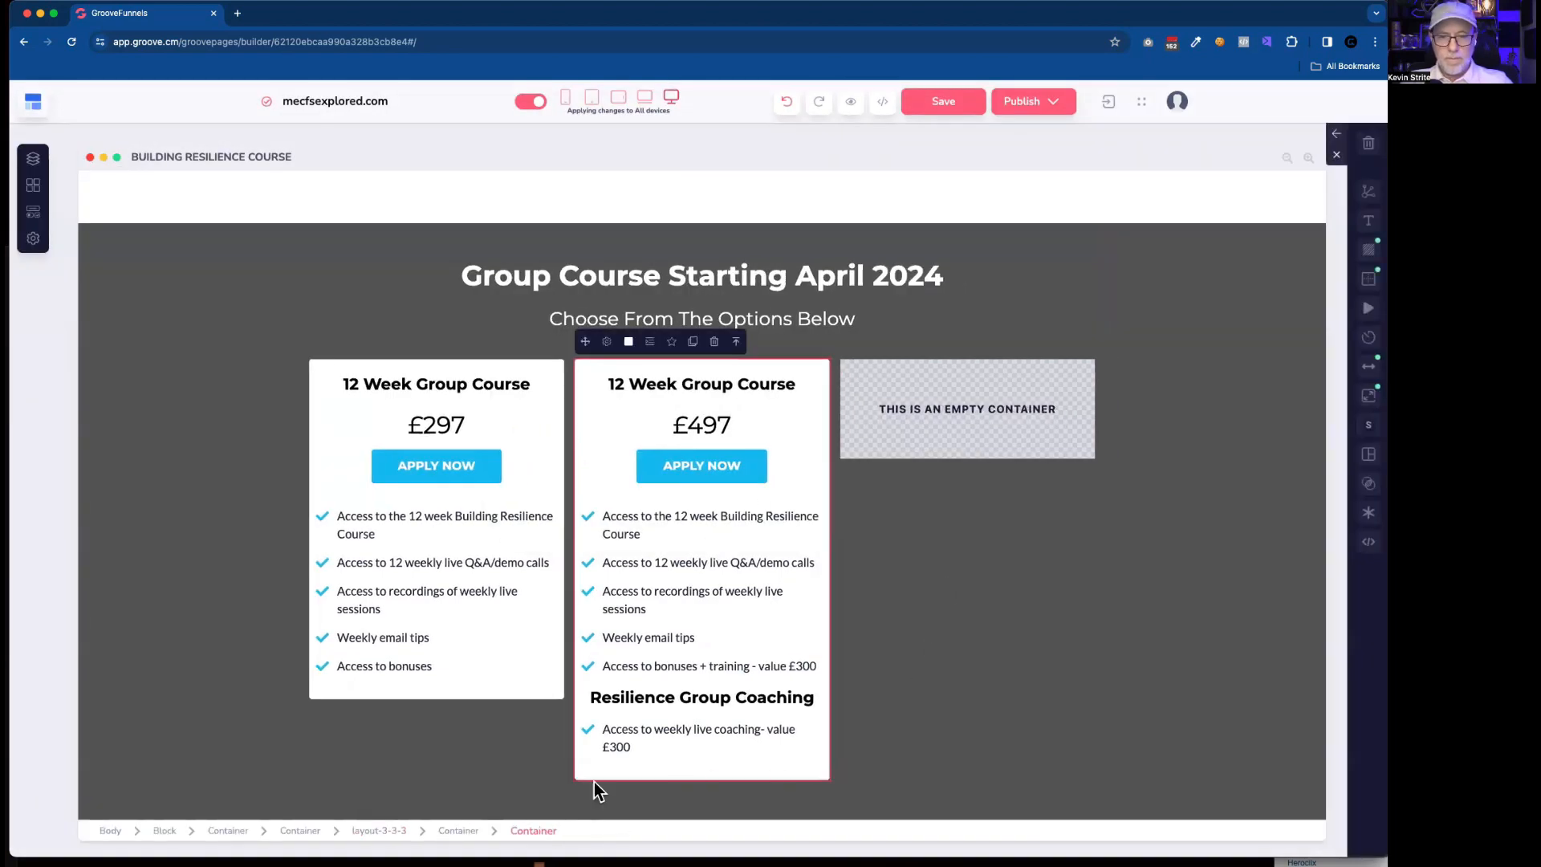
left_click(693, 341)
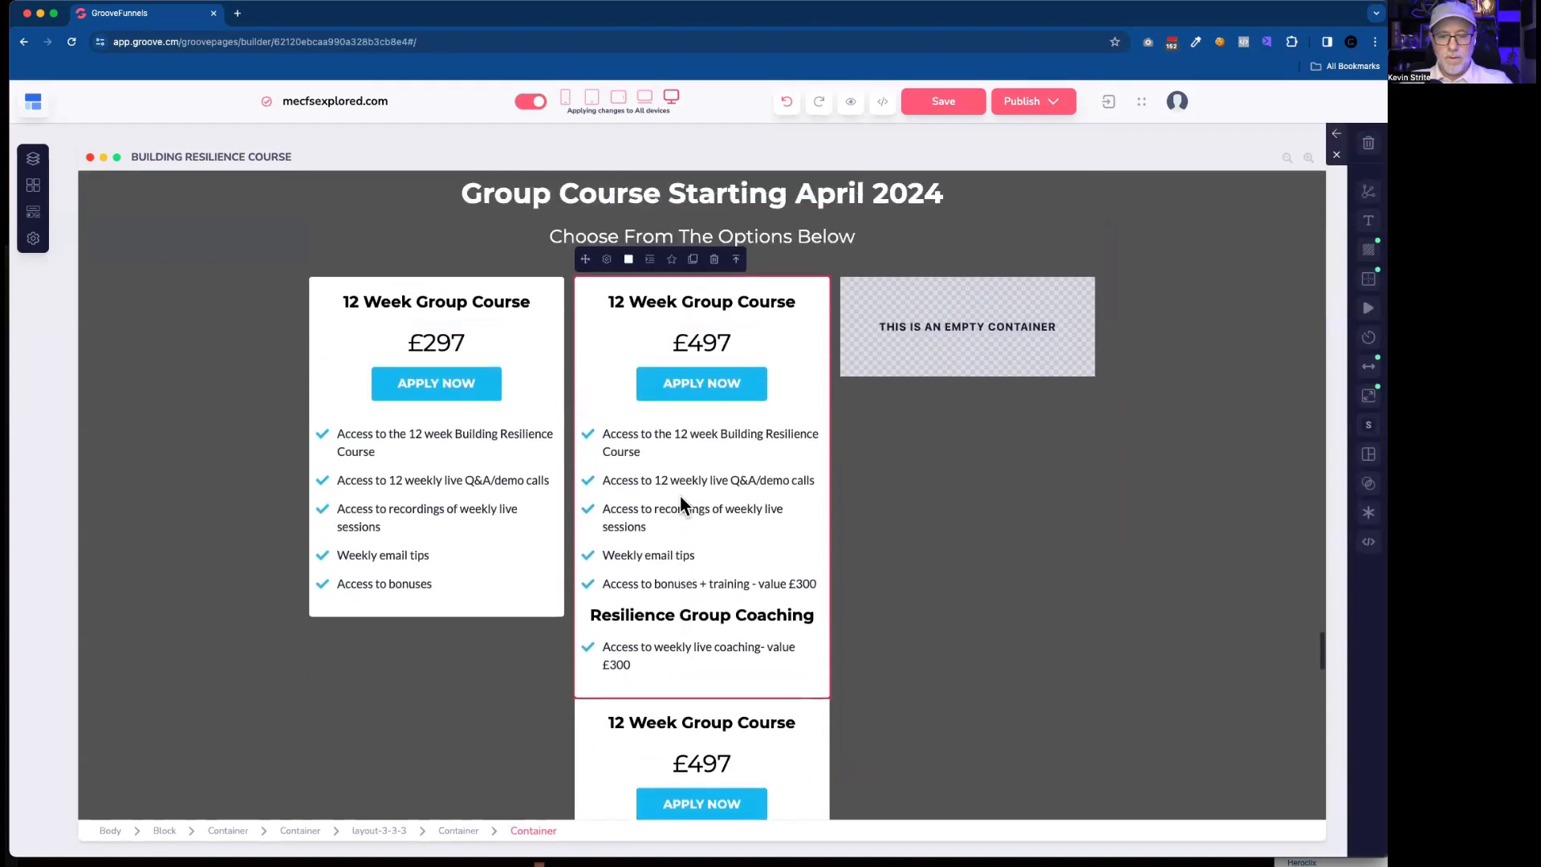
scroll(681, 495, "up", 2)
left_click_drag(586, 441, 927, 491)
Compare the rebuilt pricing cards with the old three-card section below, including the old third card's One To One Coaching content.
scroll(970, 597, "down", 4)
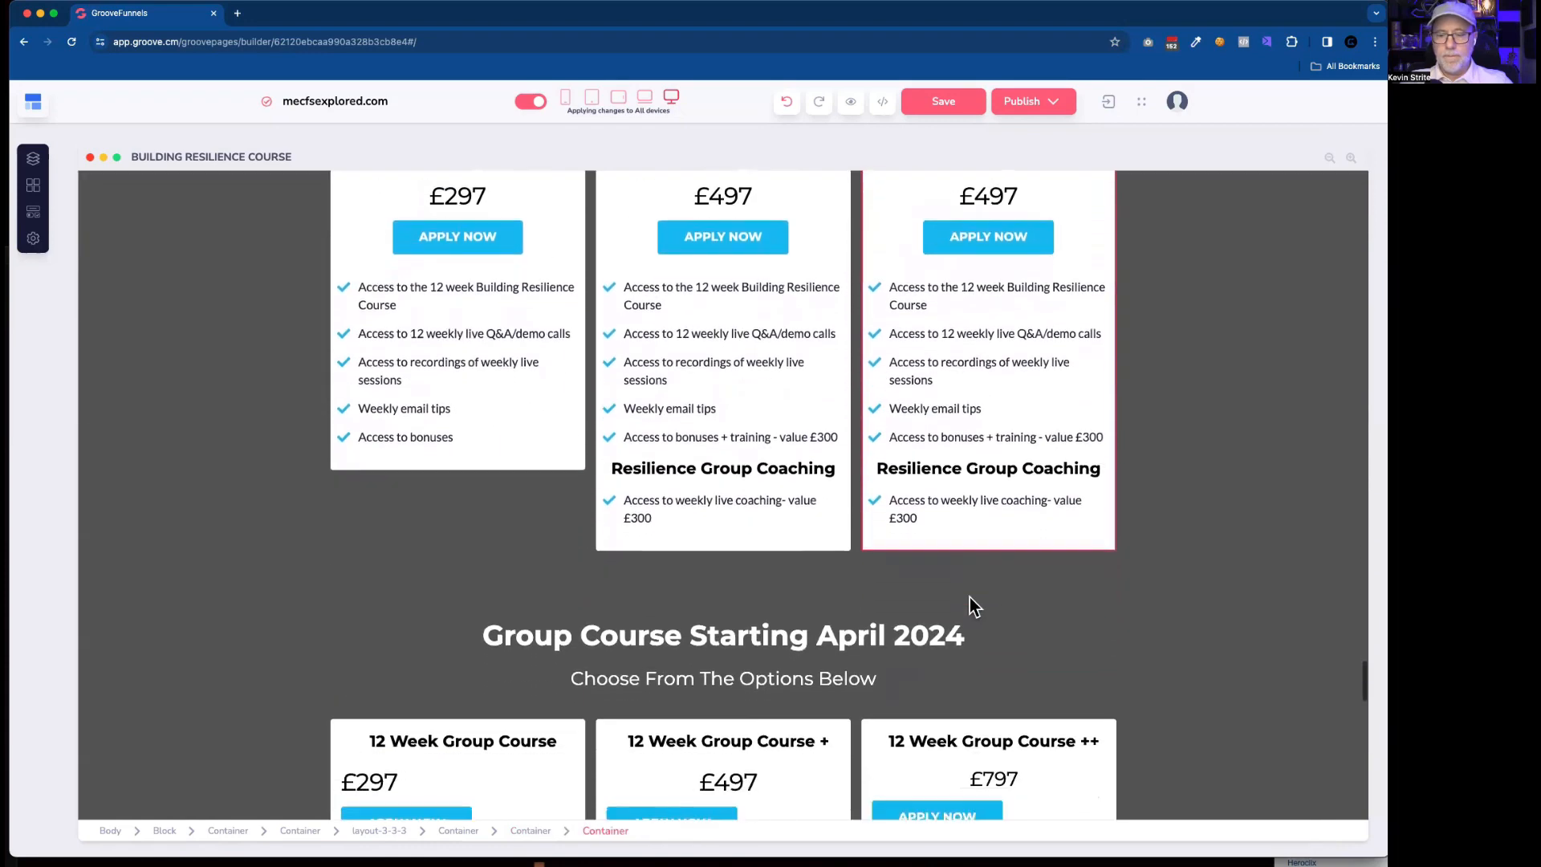
scroll(970, 597, "down", 1)
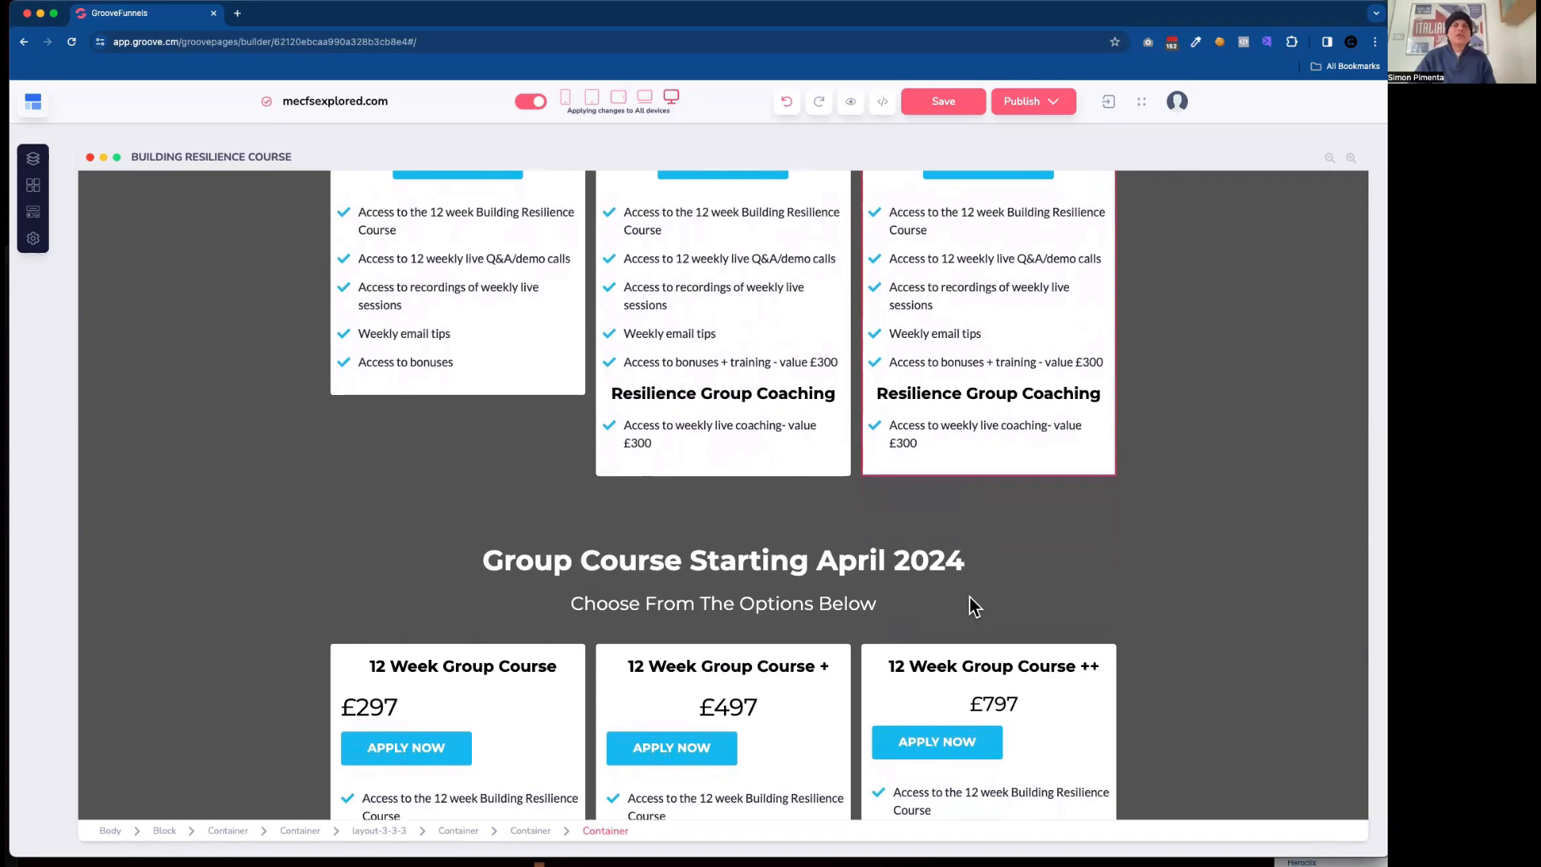
scroll(970, 597, "down", 5)
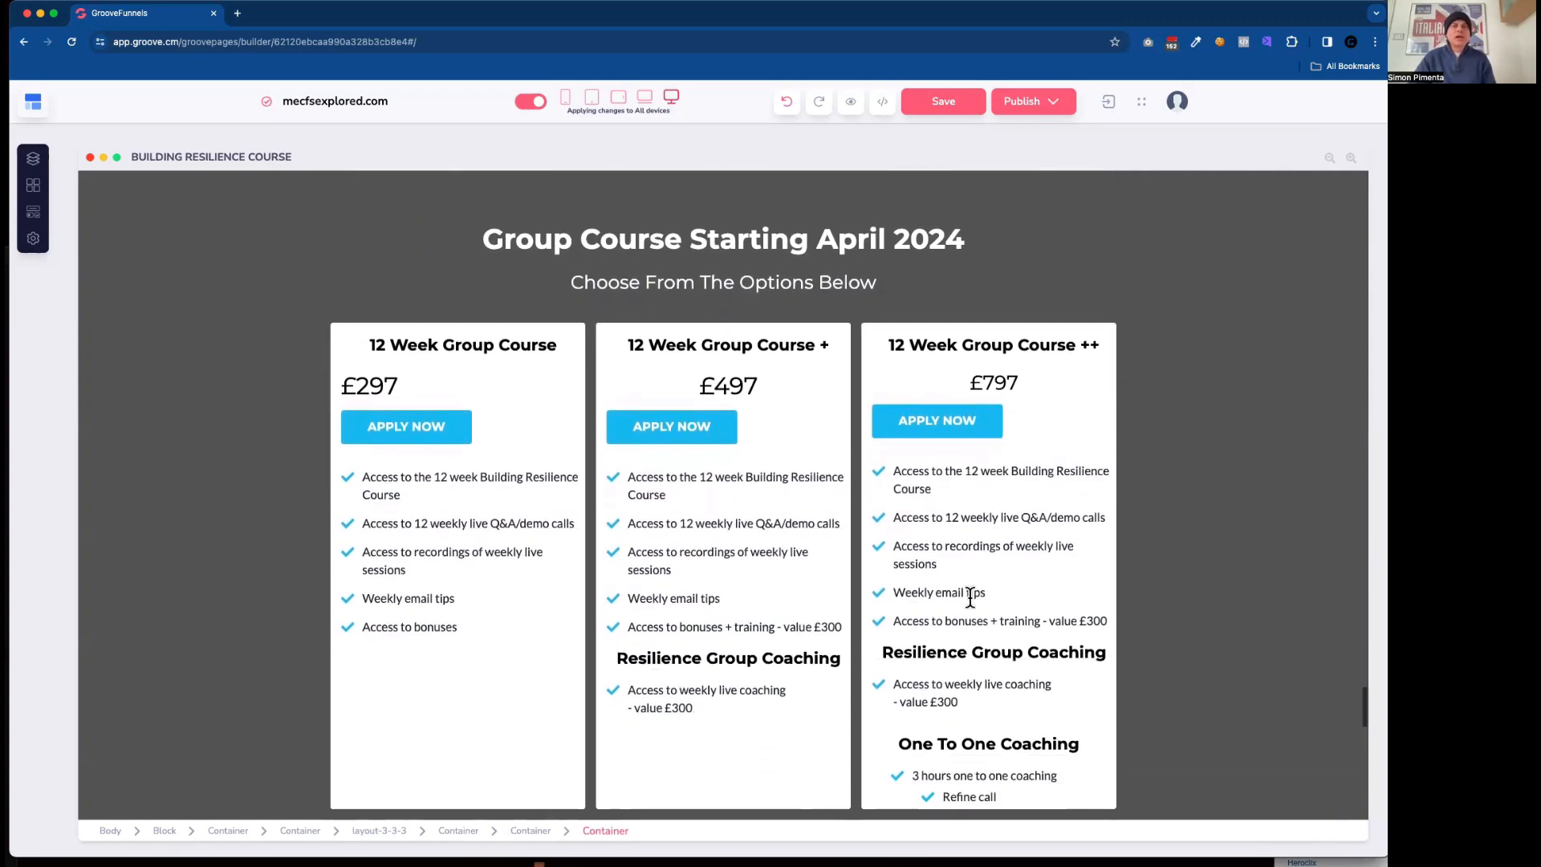
scroll(970, 597, "up", 5)
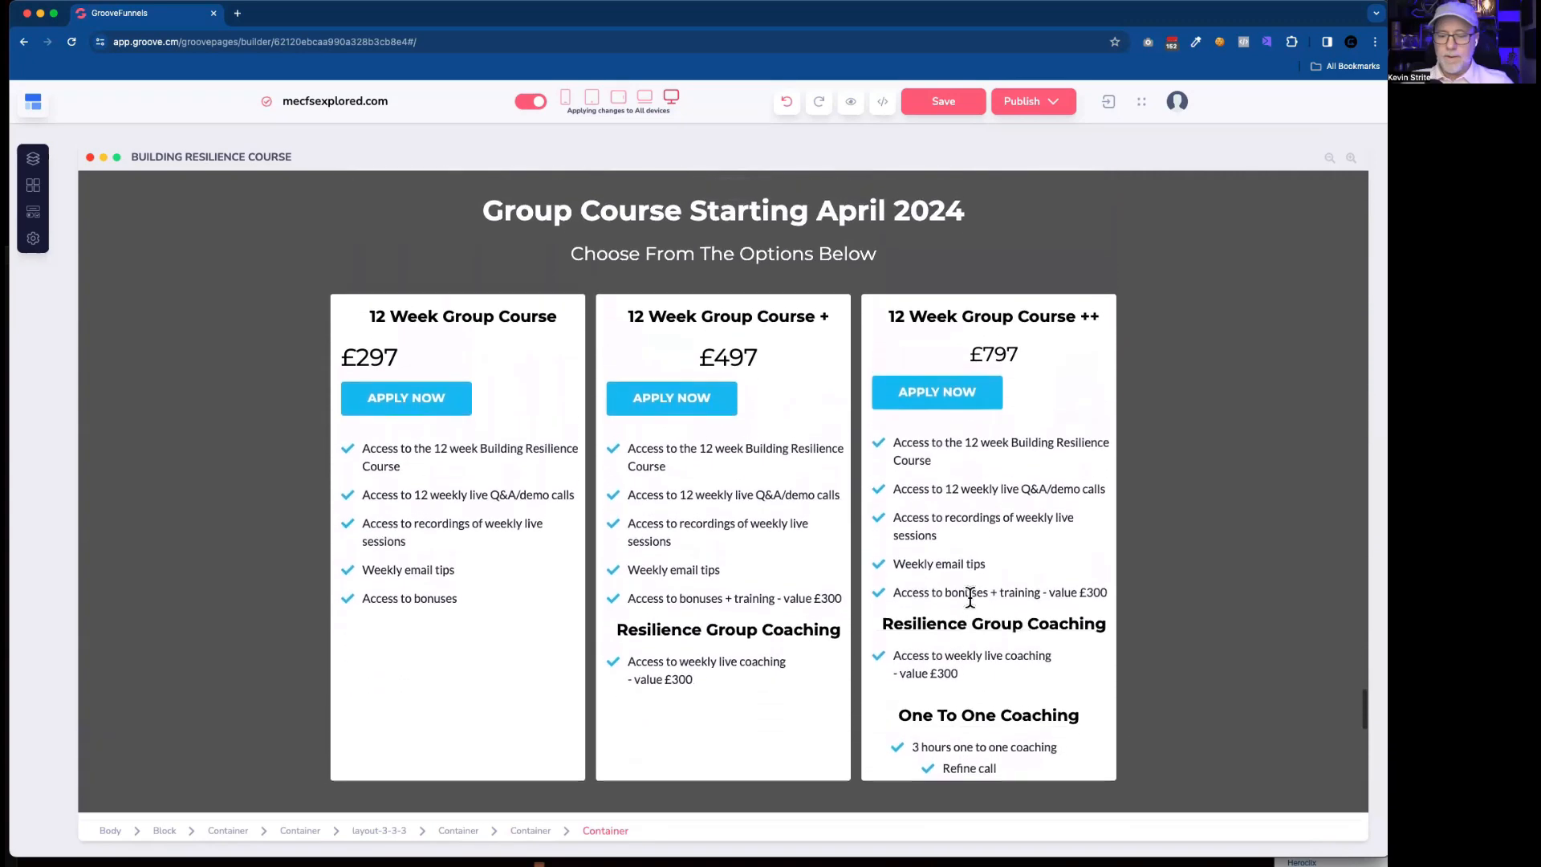
scroll(970, 597, "up", 3)
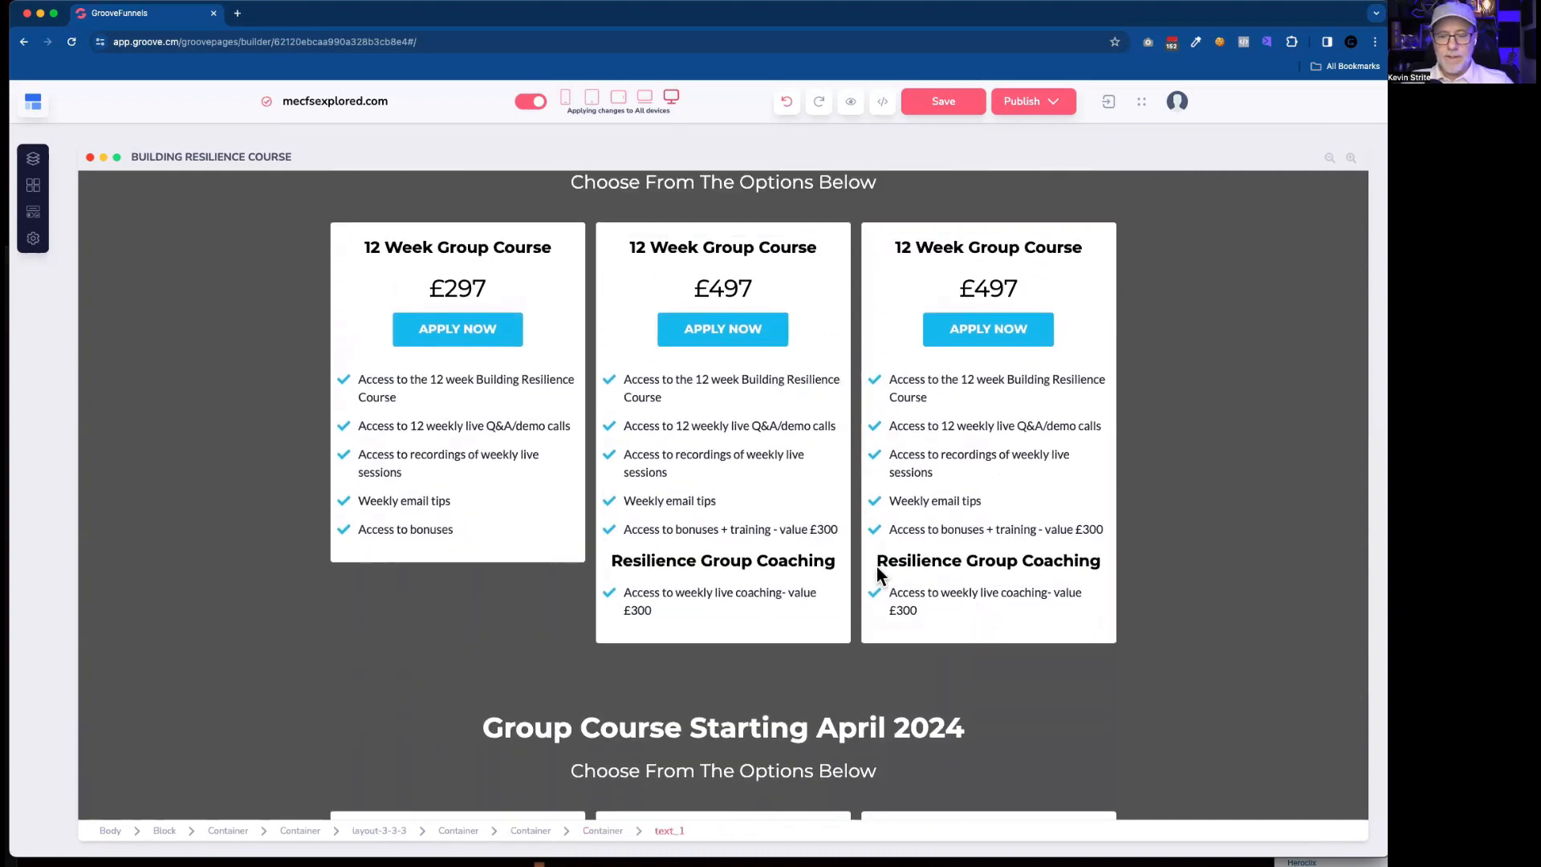
left_click(746, 554)
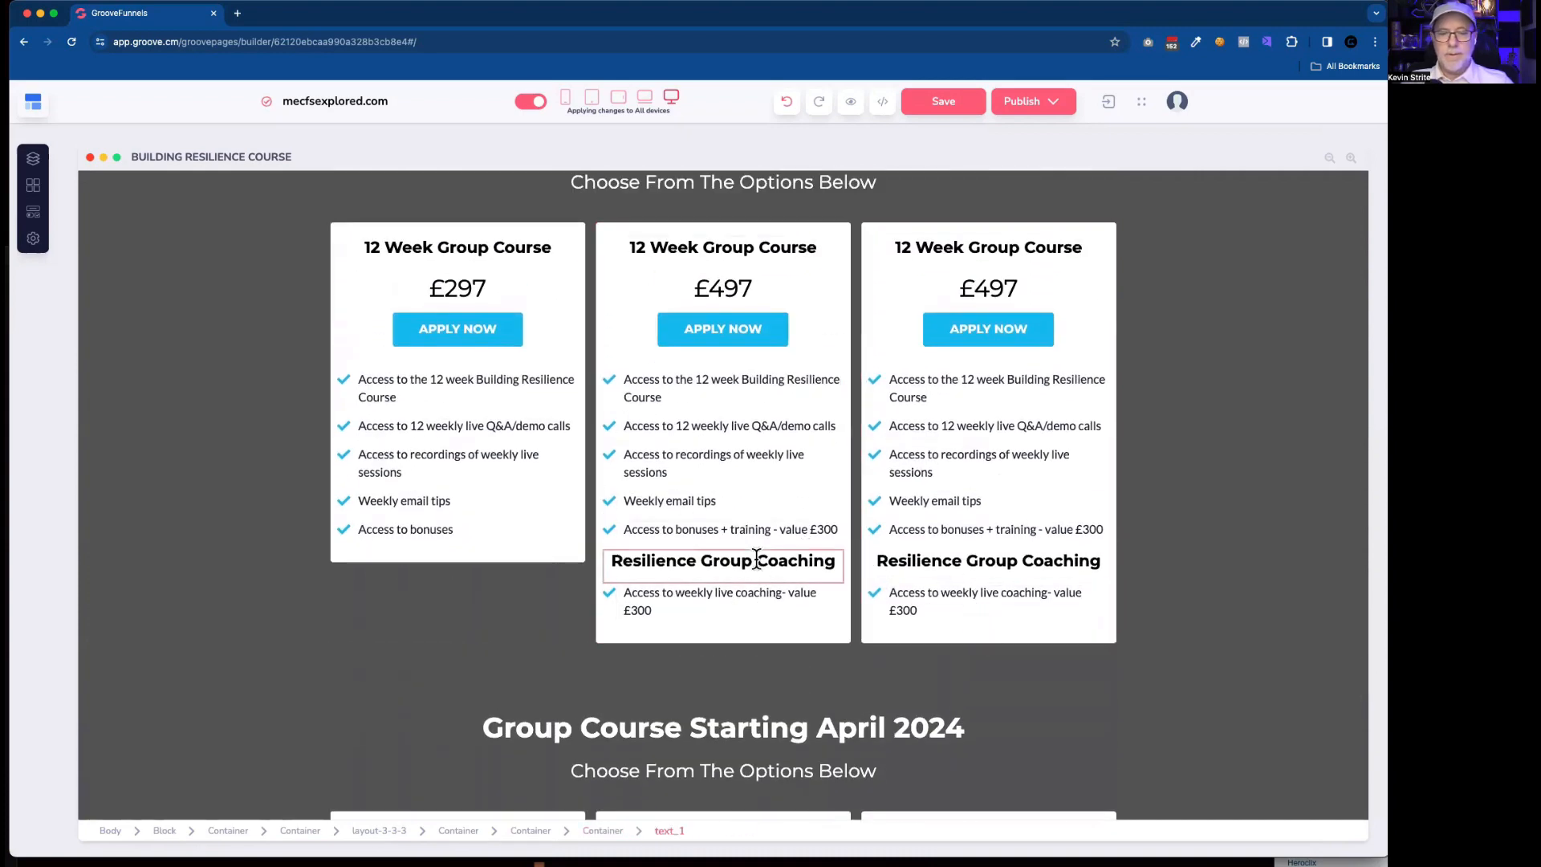
scroll(754, 557, "down", 2)
scroll(756, 559, "down", 1)
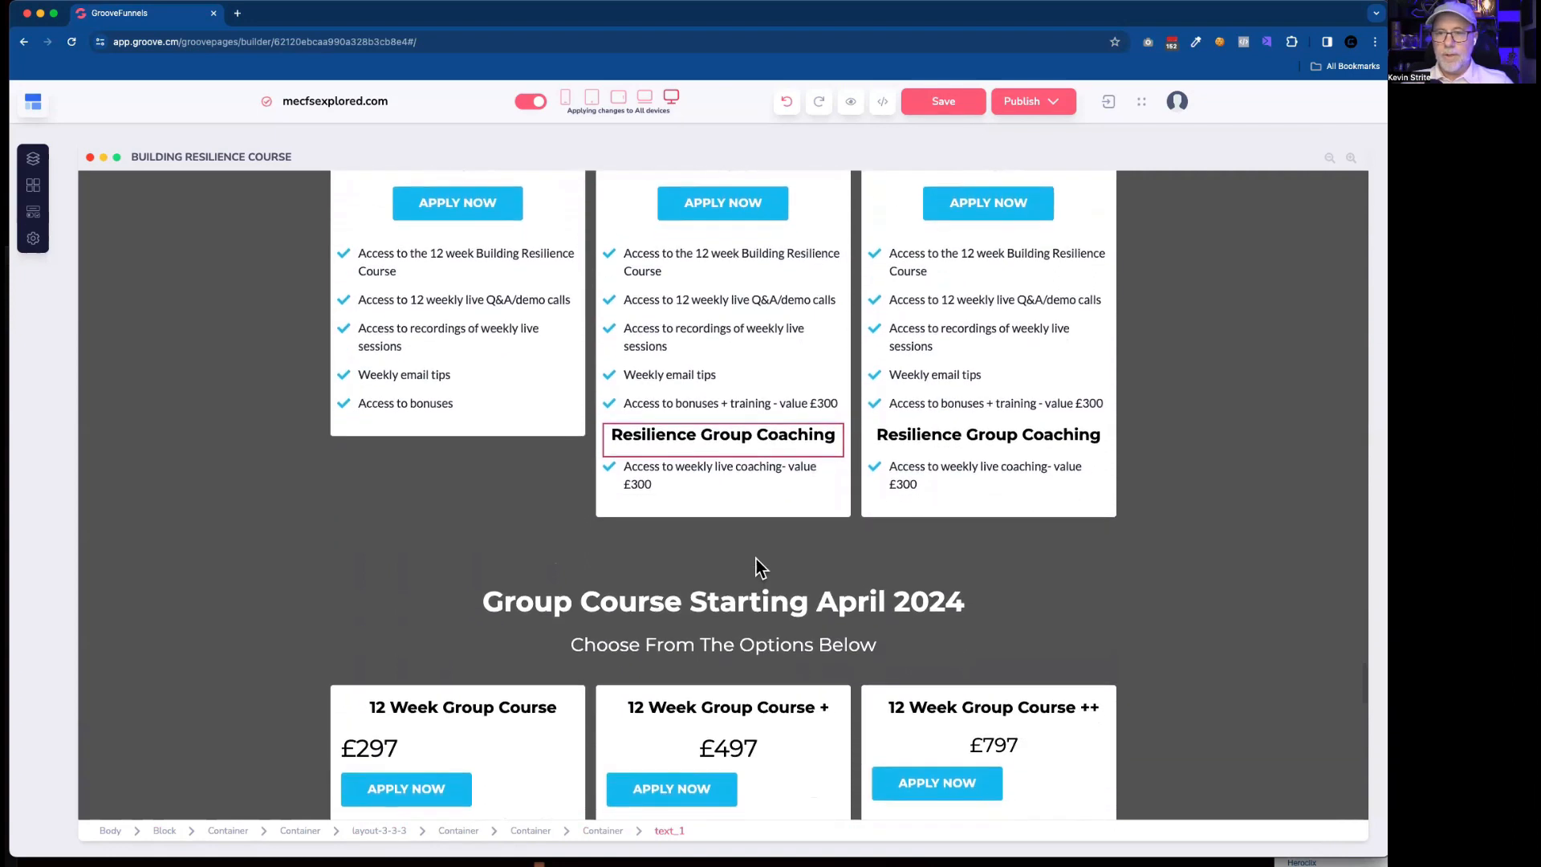
left_click(750, 562)
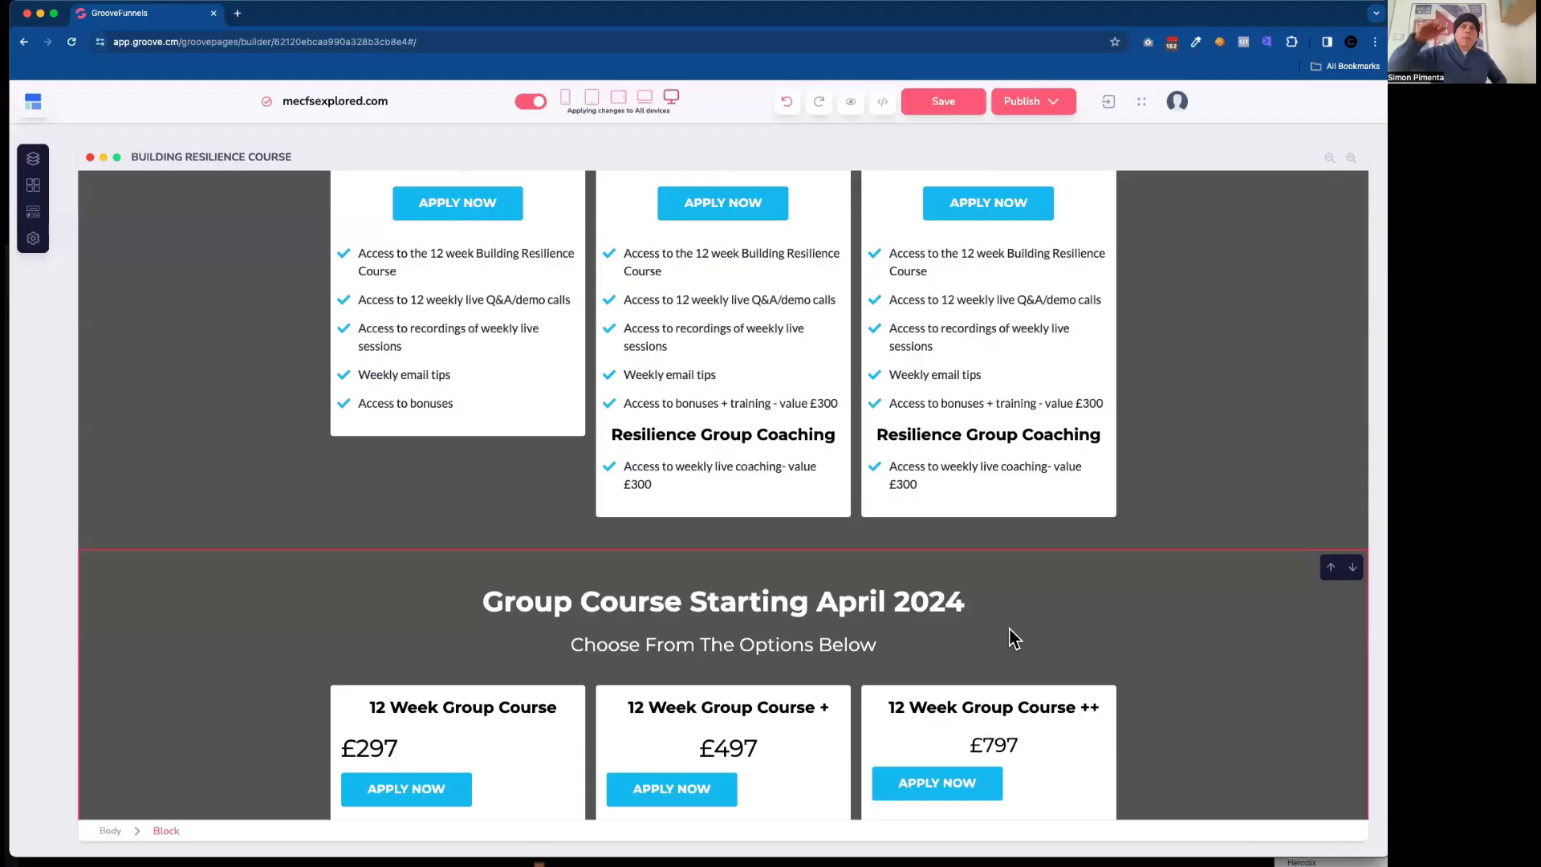
scroll(1042, 630, "down", 5)
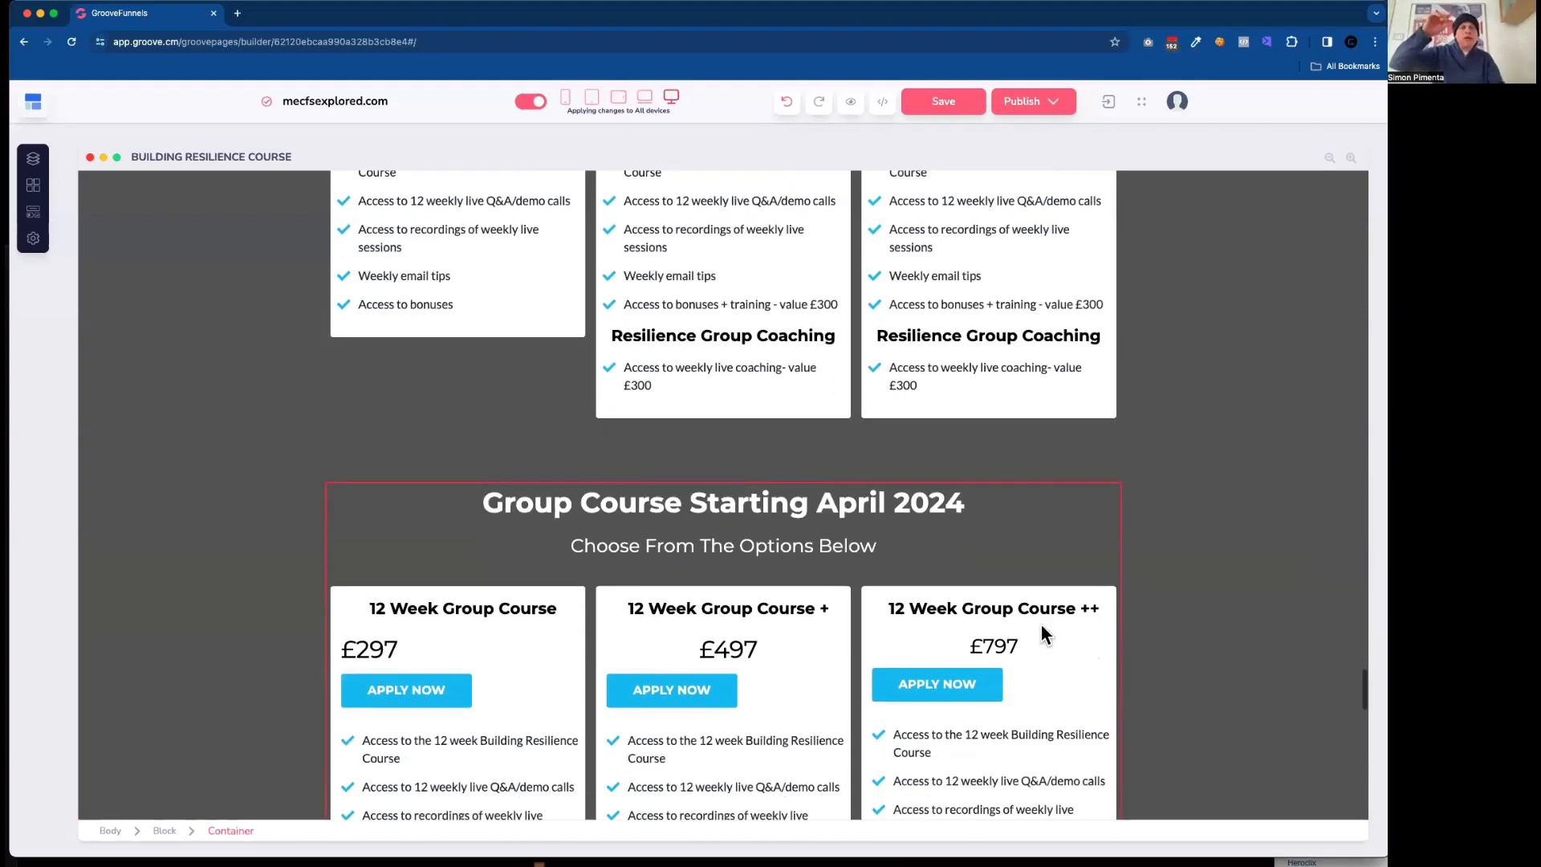
scroll(1042, 624, "up", 6)
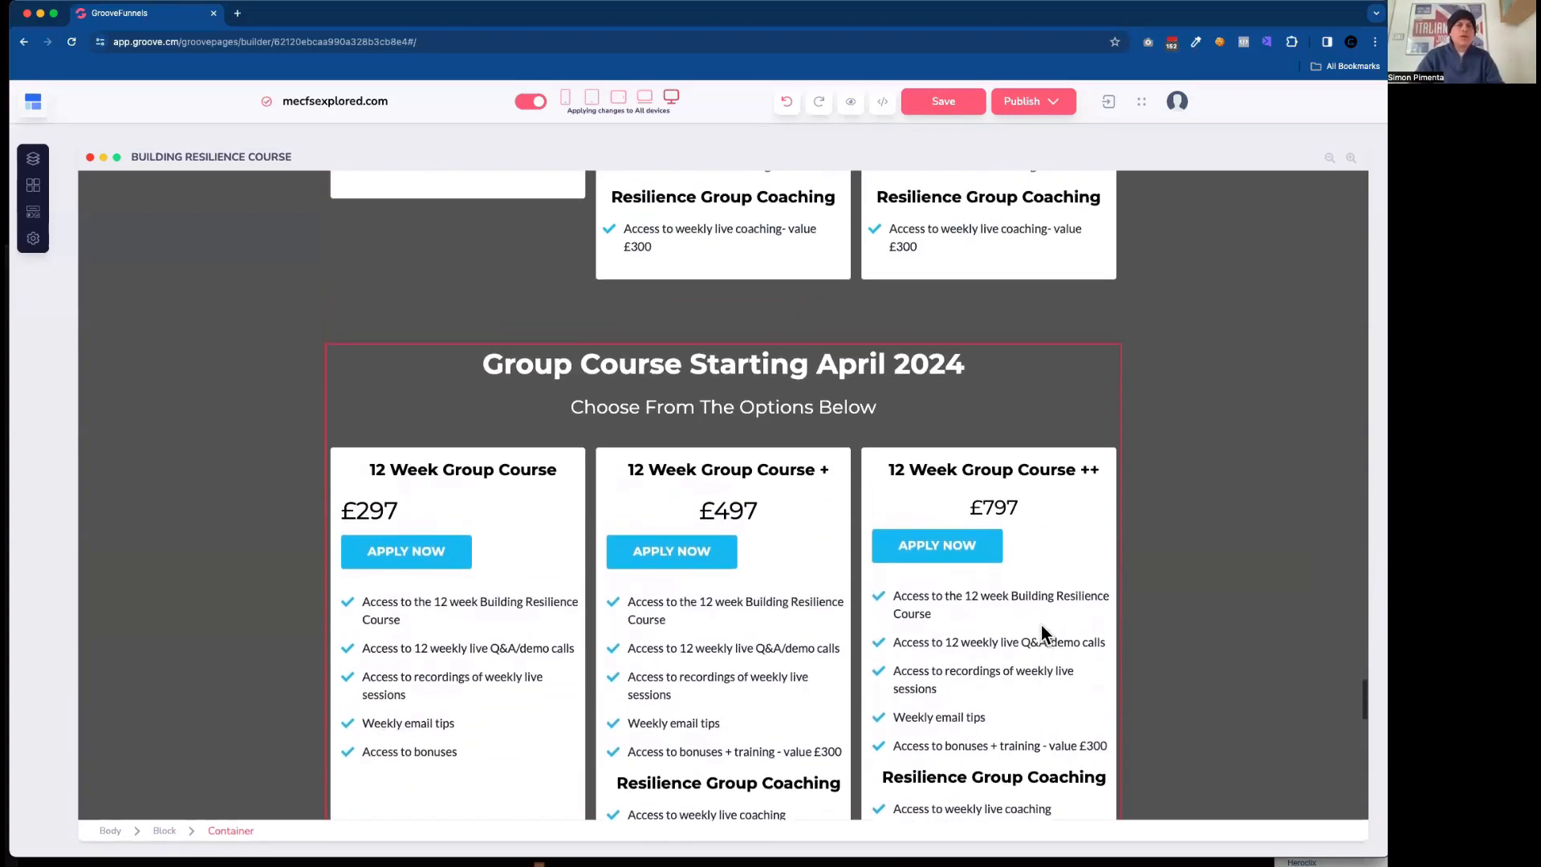
scroll(1042, 625, "up", 1)
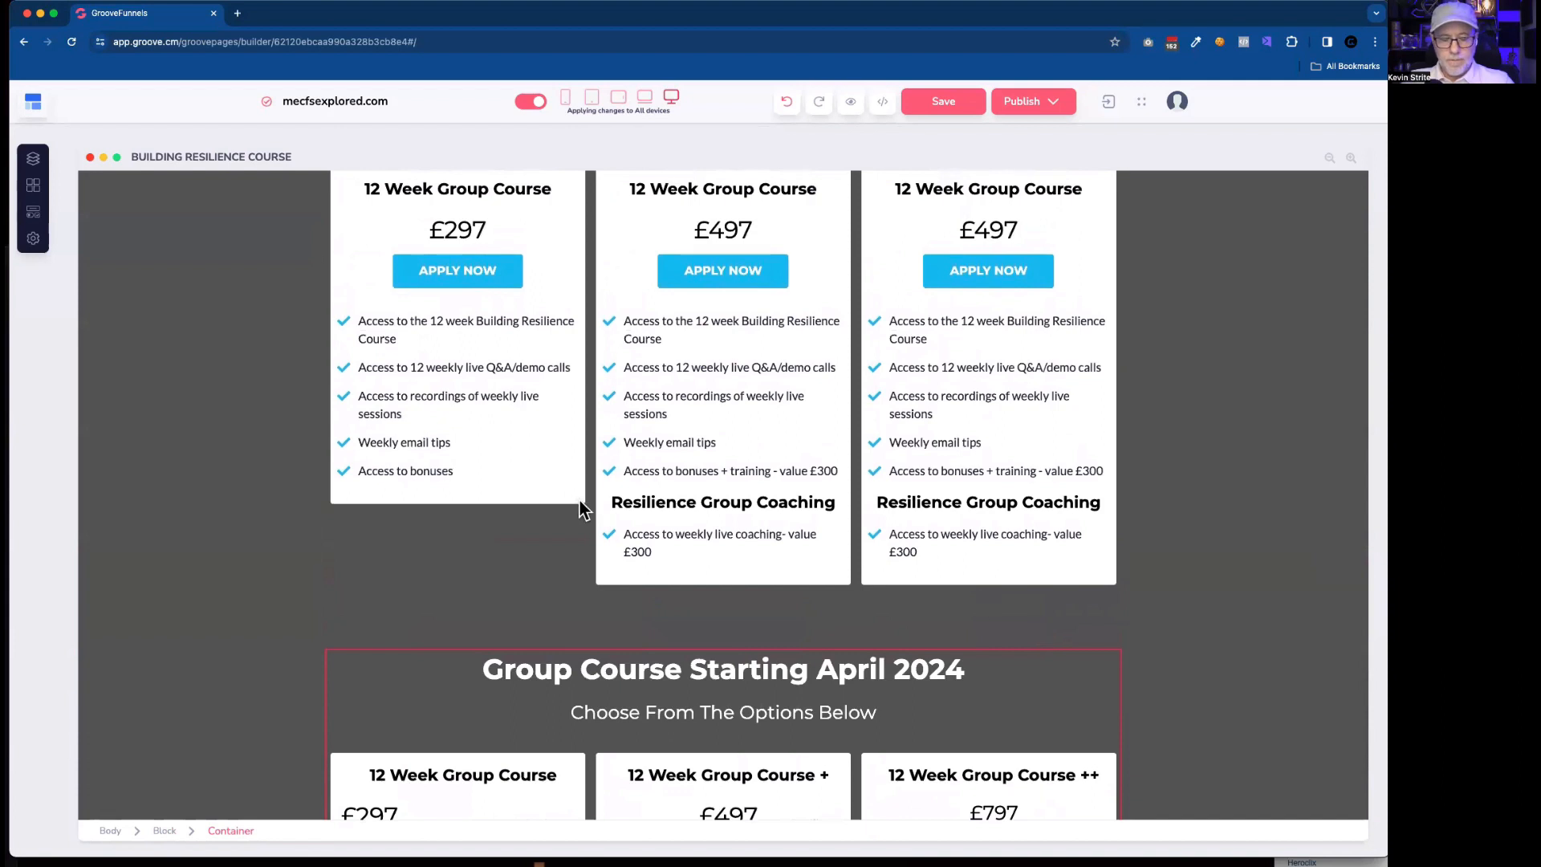
Set the height of the rebuilt first card's wrapper container to Auto.
left_click(579, 503)
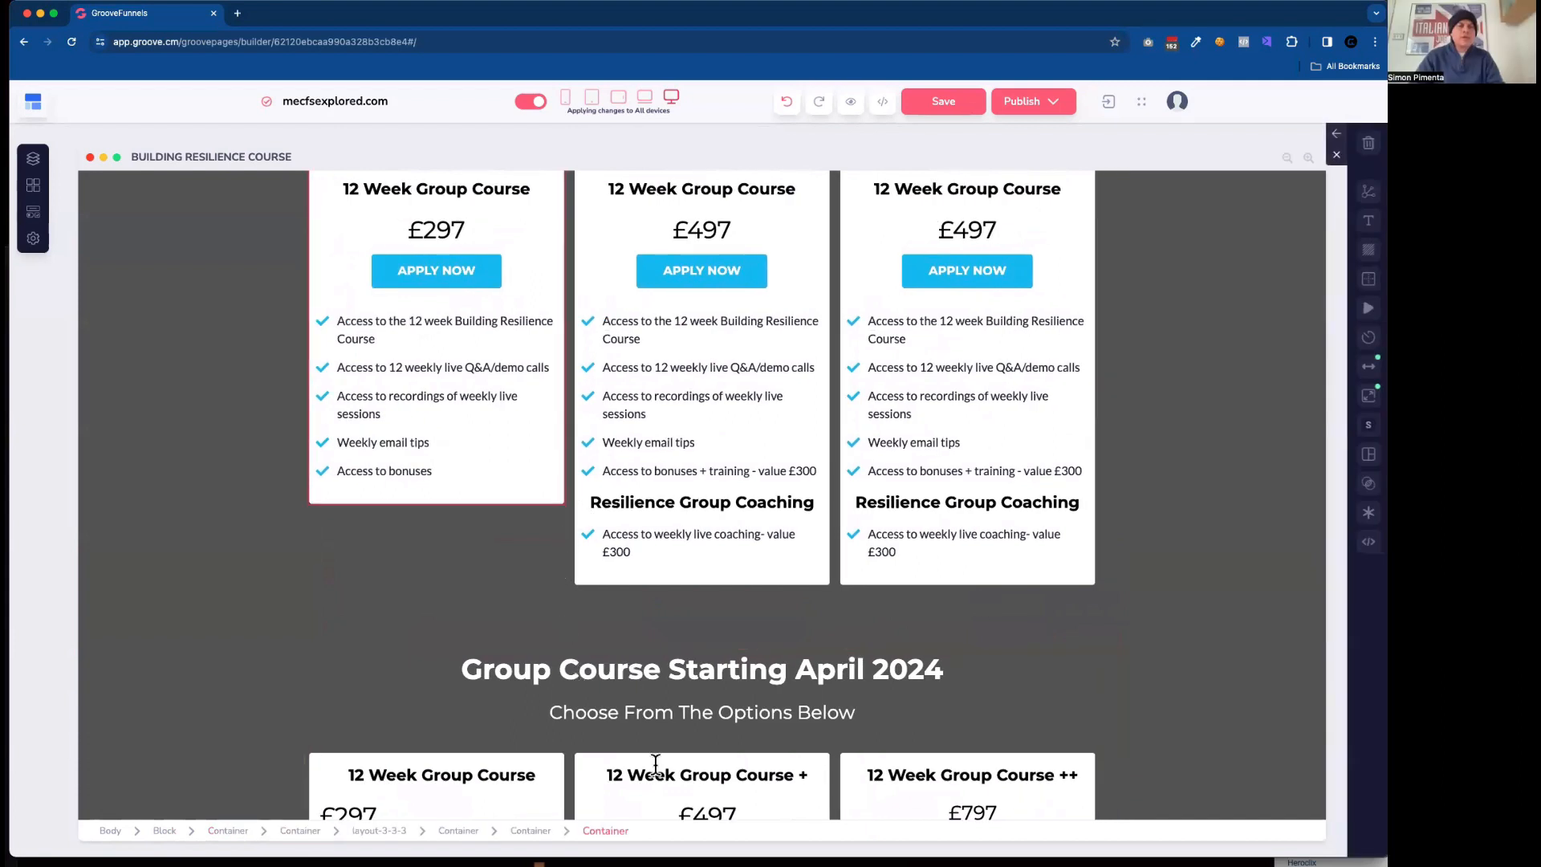
left_click(534, 831)
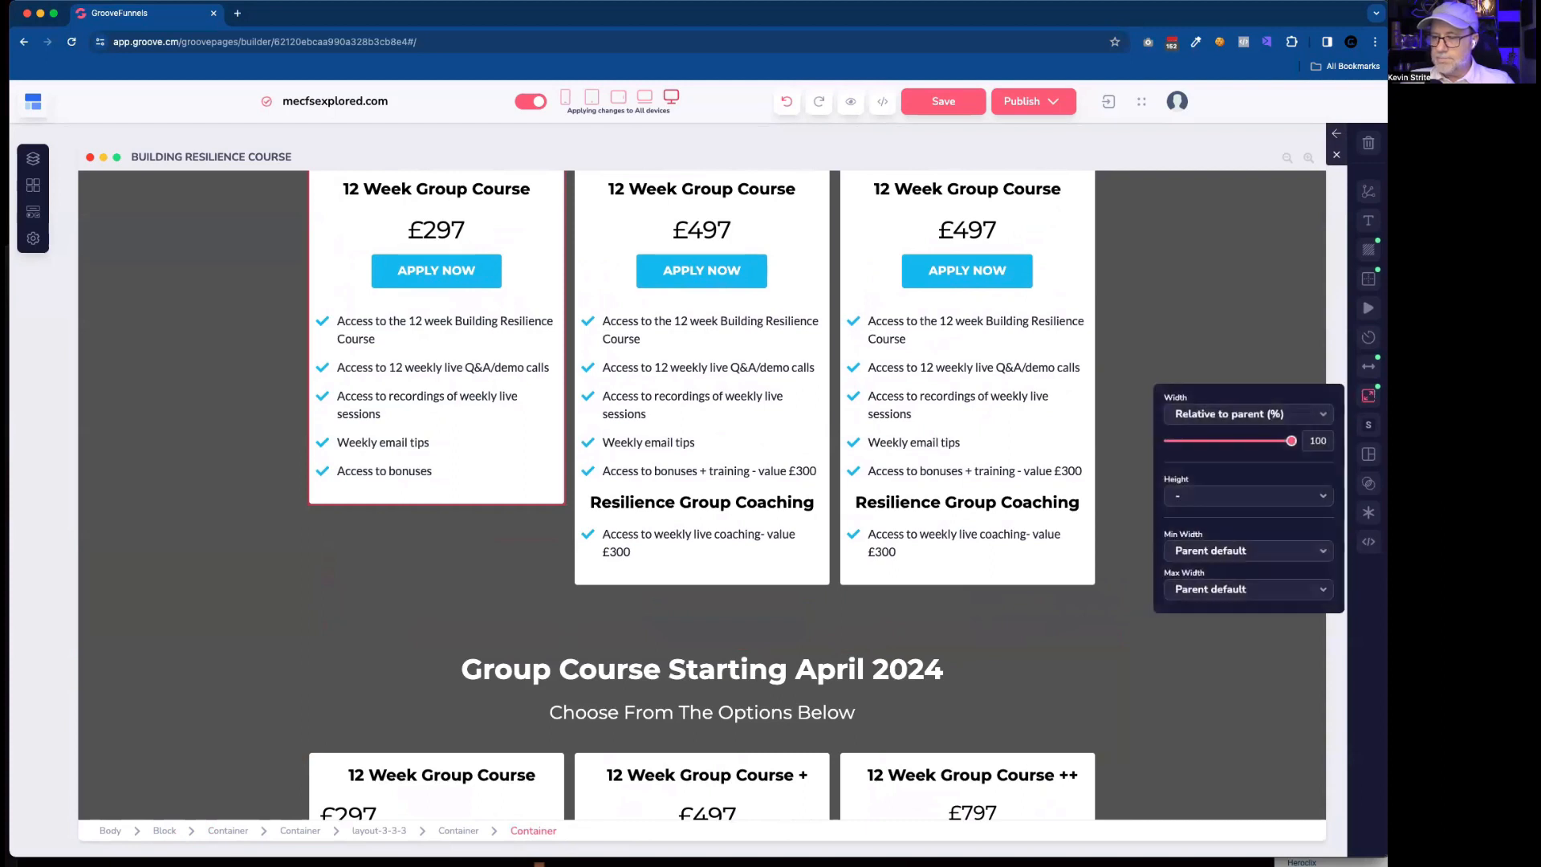
left_click(1226, 502)
left_click(1213, 523)
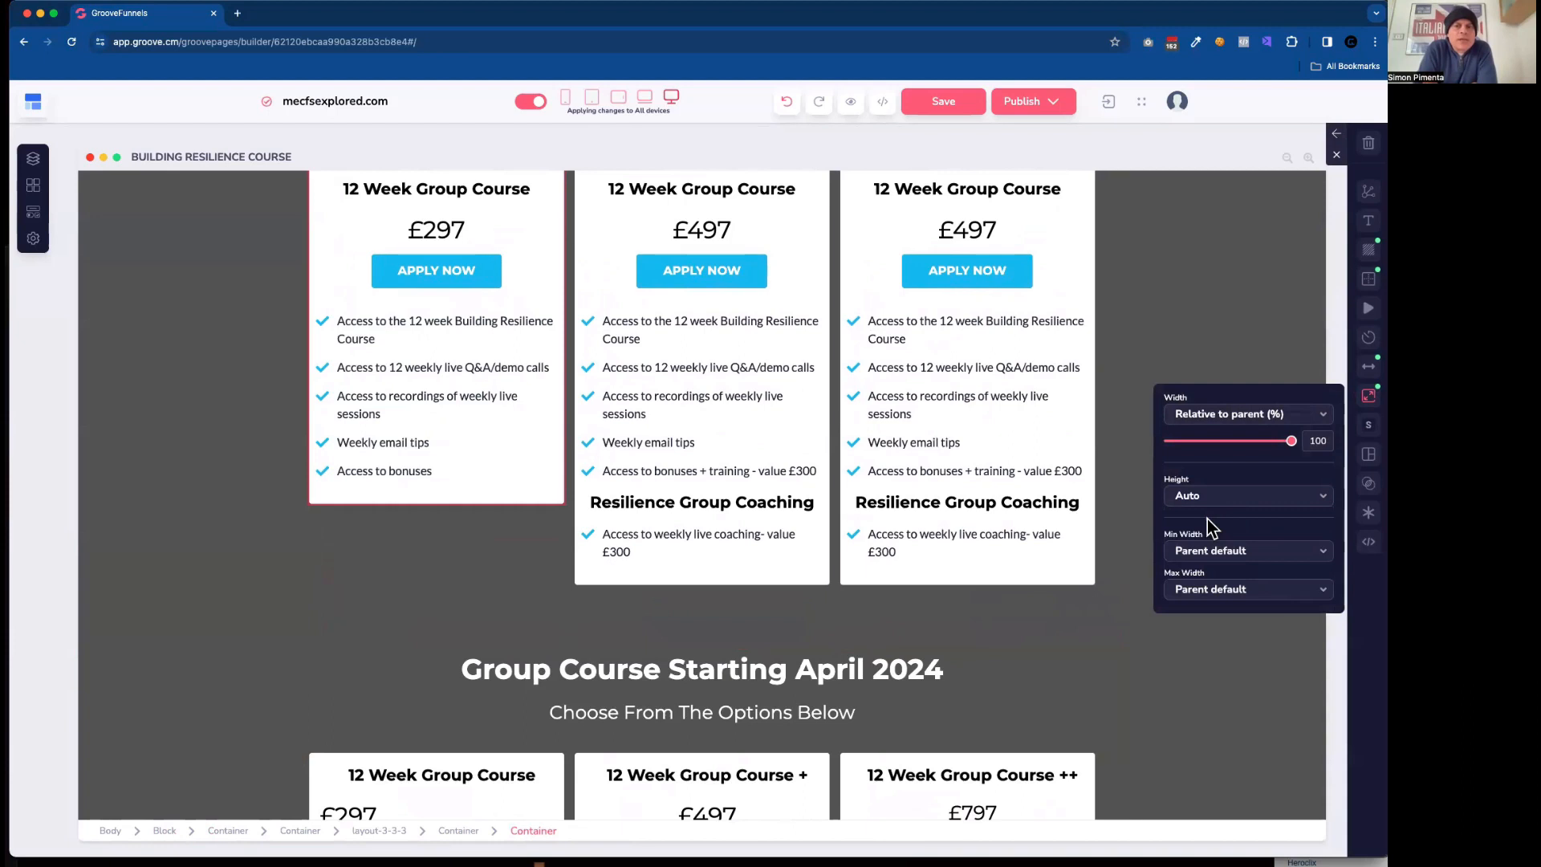
Set the height of the rebuilt first card's innermost container to Auto.
left_click(546, 507)
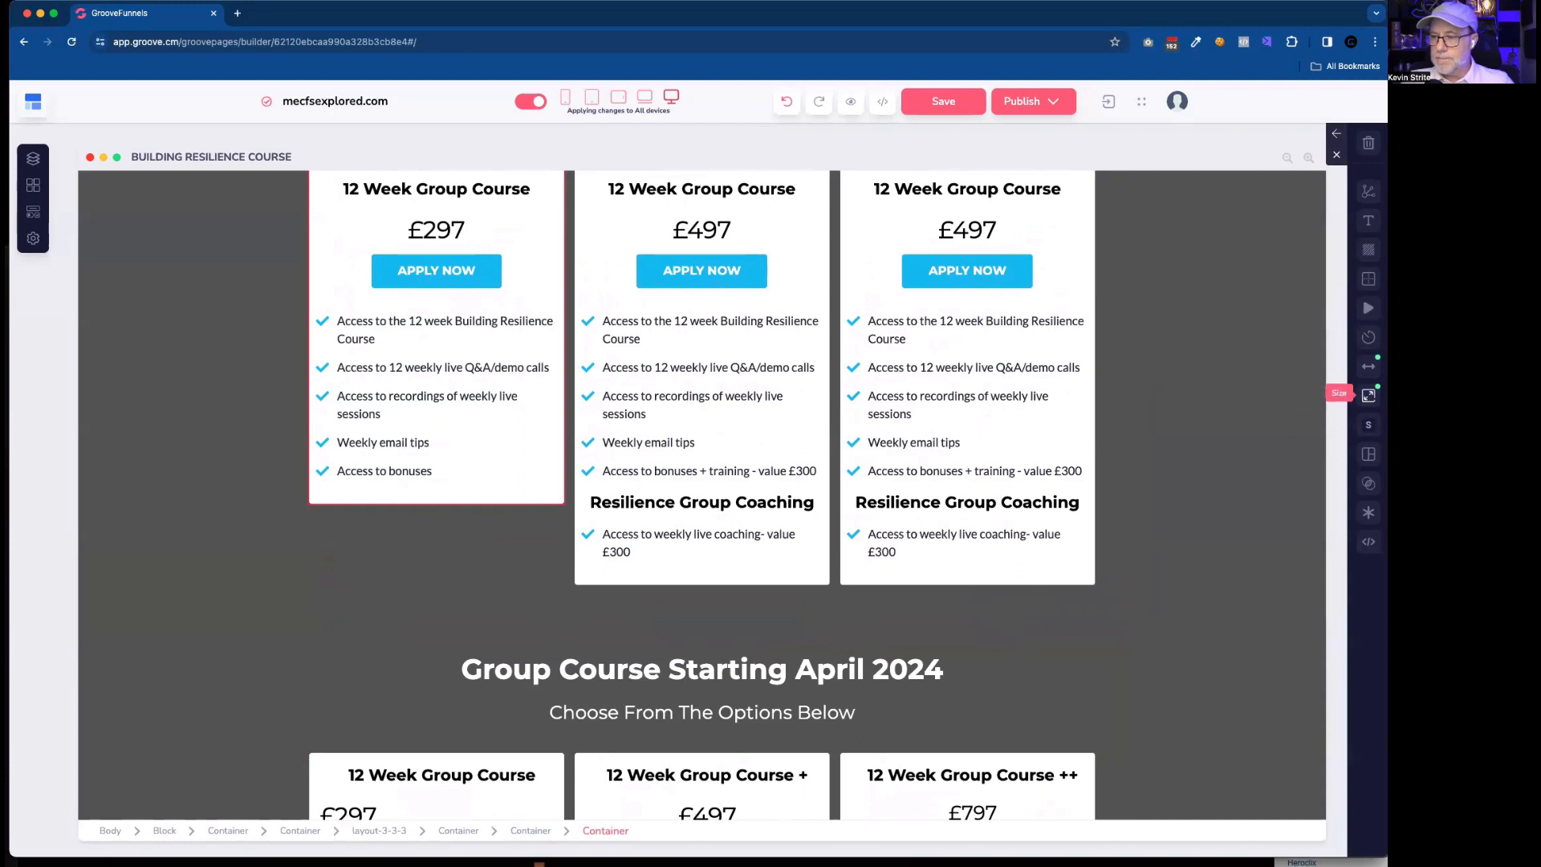
left_click(1368, 395)
left_click(1196, 503)
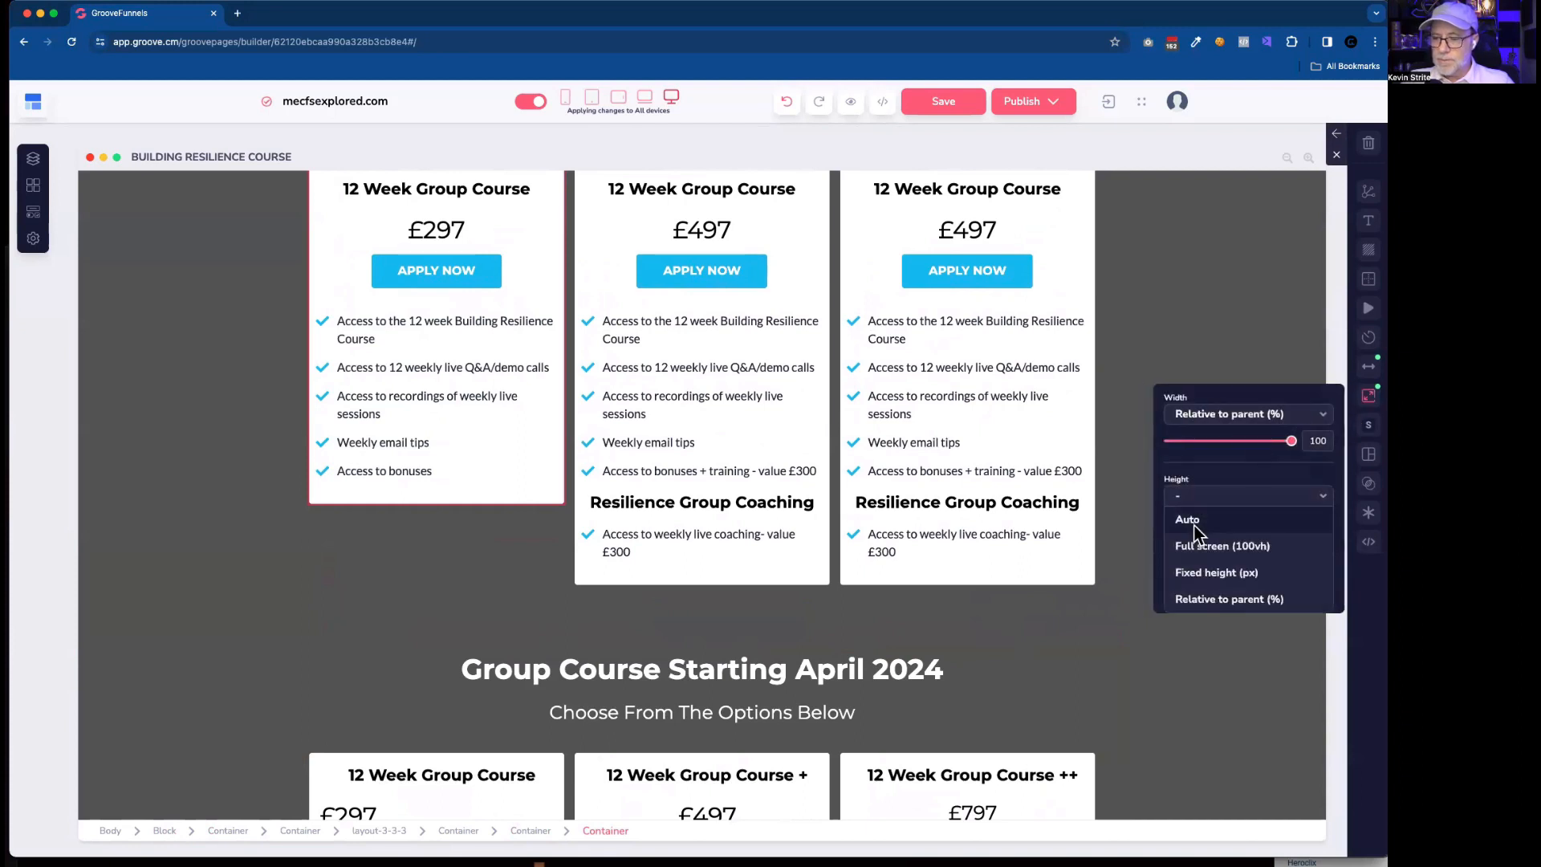
left_click(1191, 522)
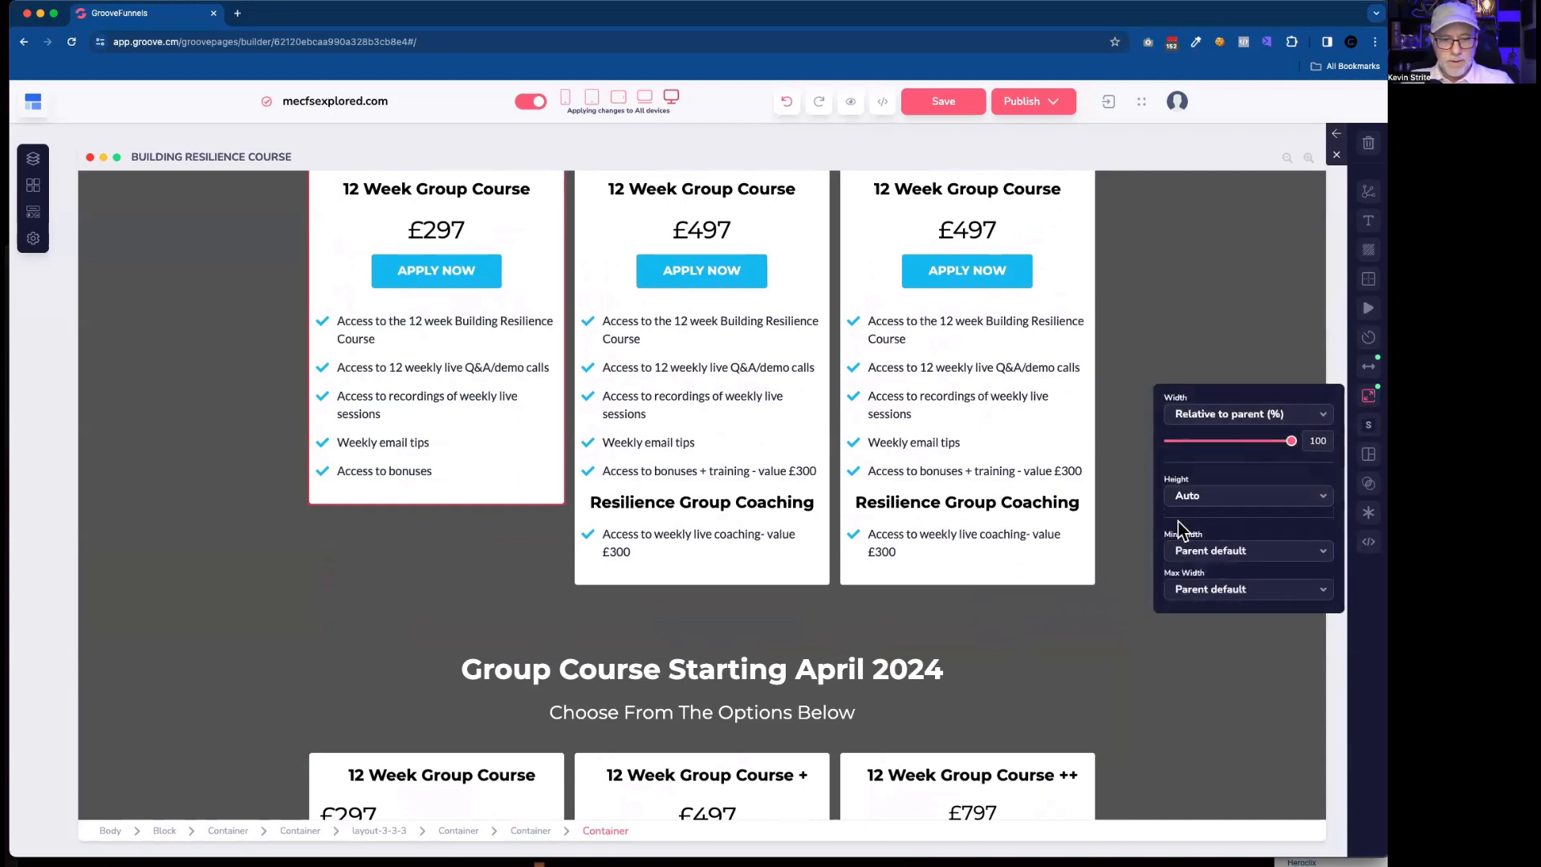
left_click(531, 830)
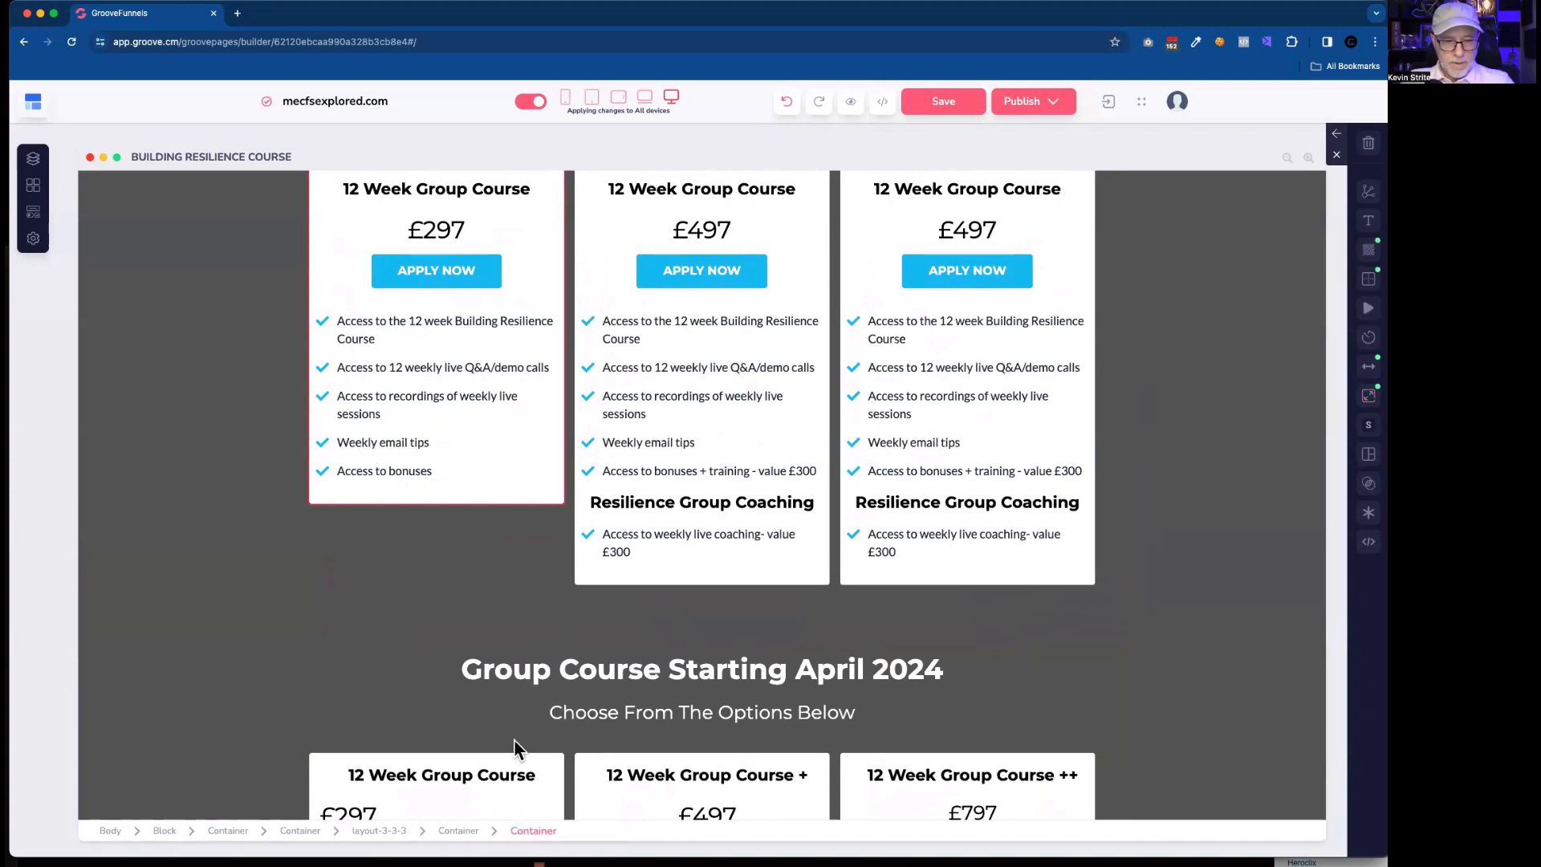
left_click(491, 498)
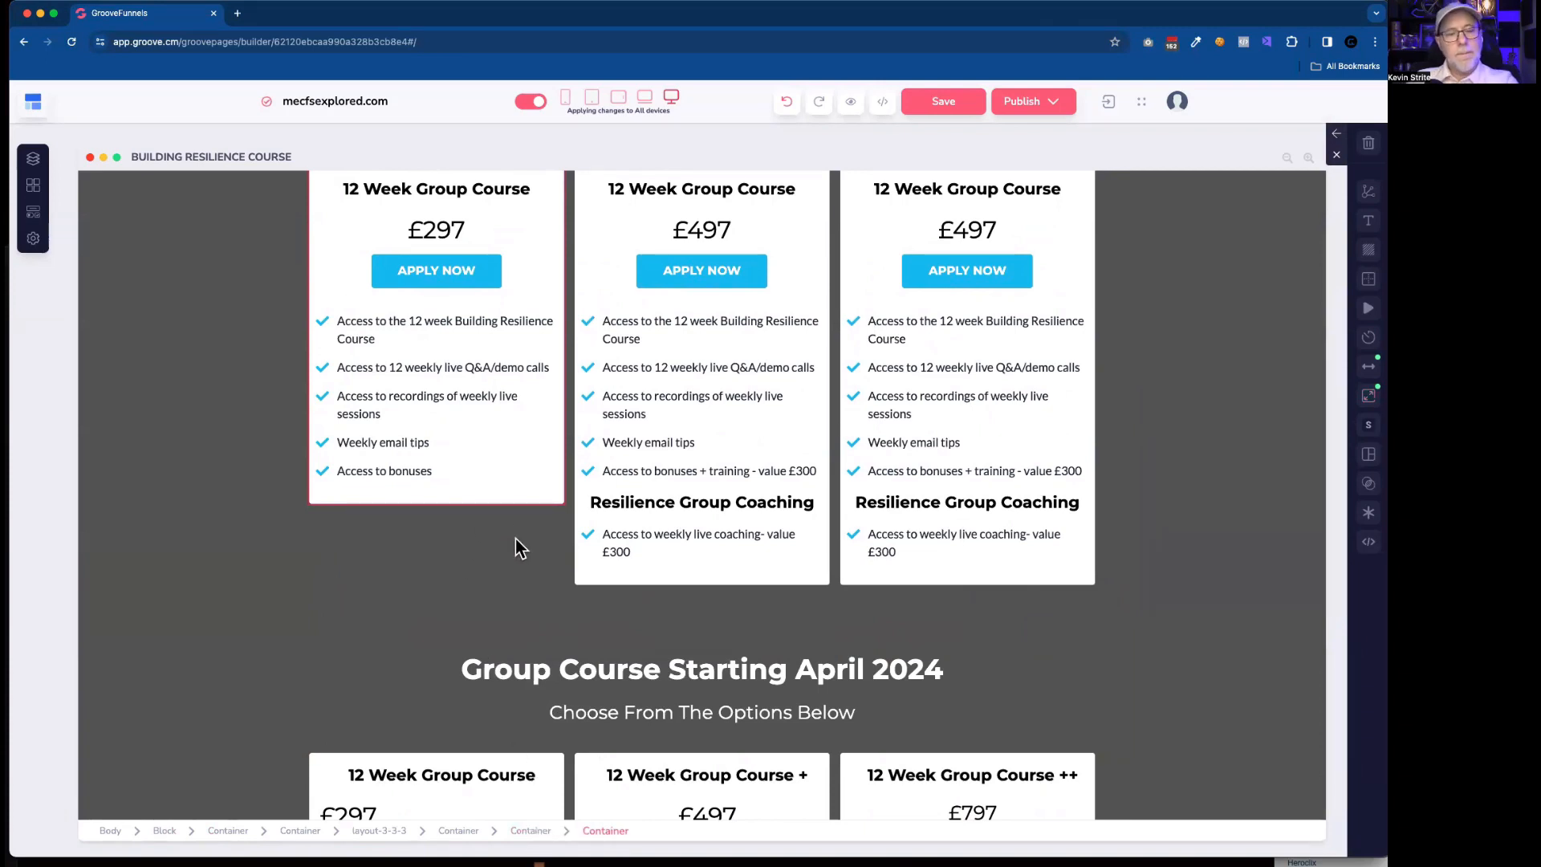
Preview the rebuilt pricing section at the smaller laptop, tablet and phone sizes, and return to the desktop view.
scroll(516, 545, "up", 3)
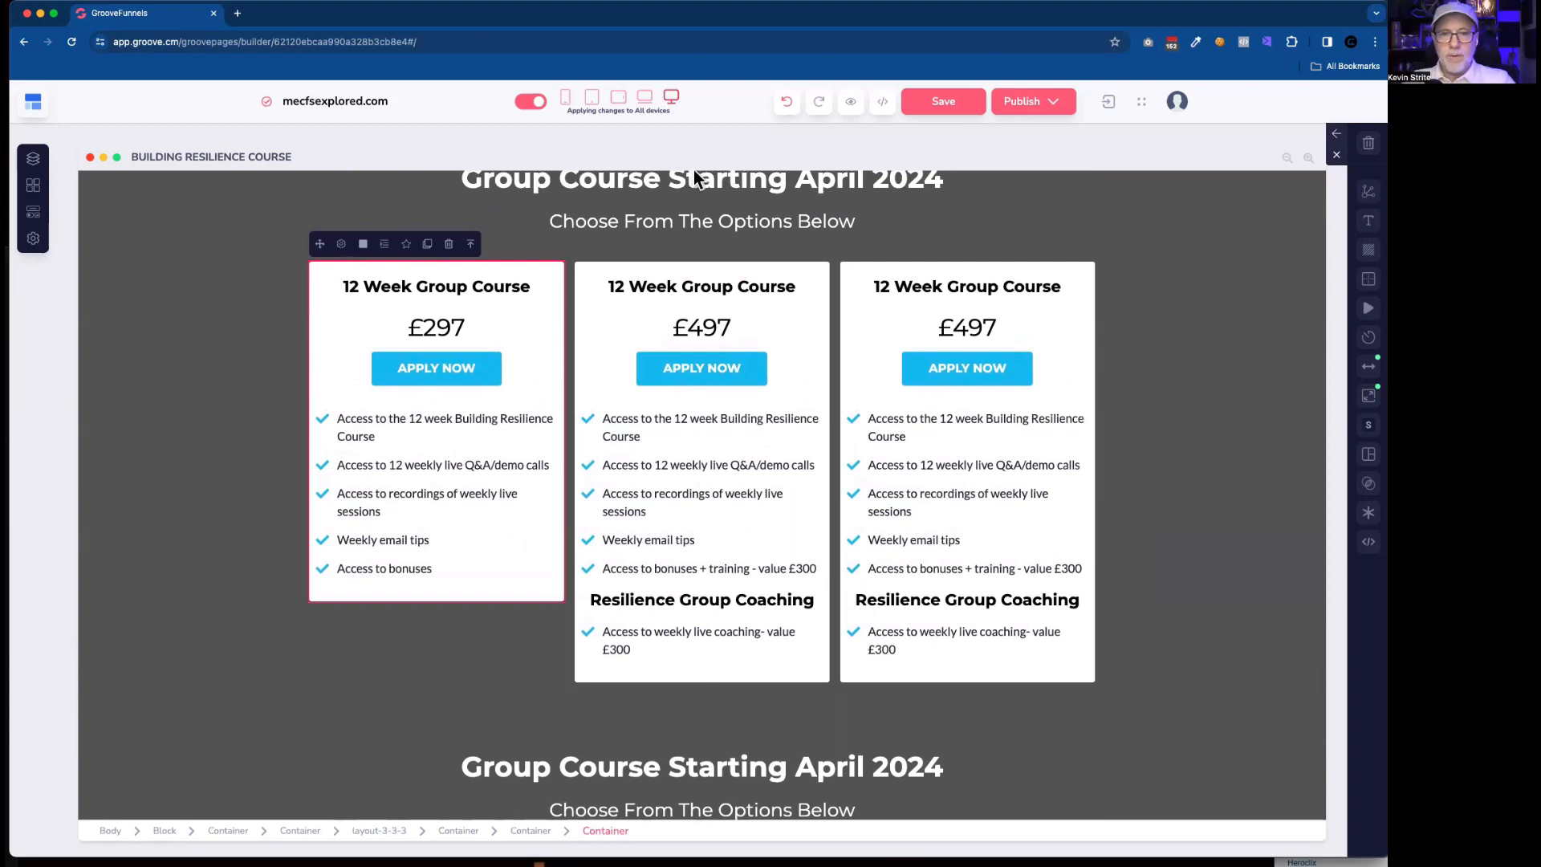
left_click(645, 97)
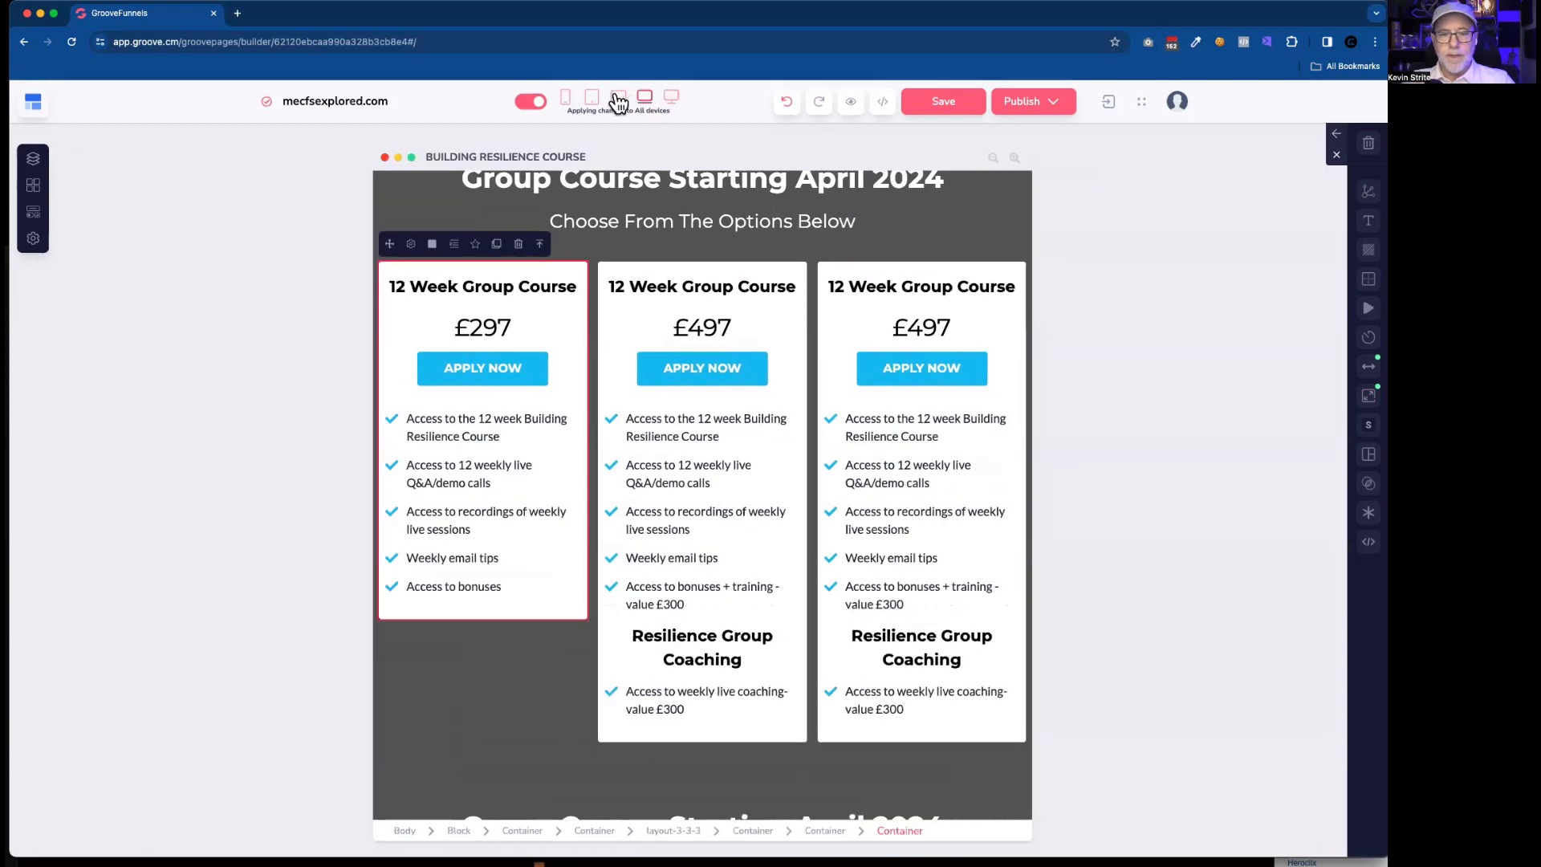
left_click(618, 97)
left_click(592, 97)
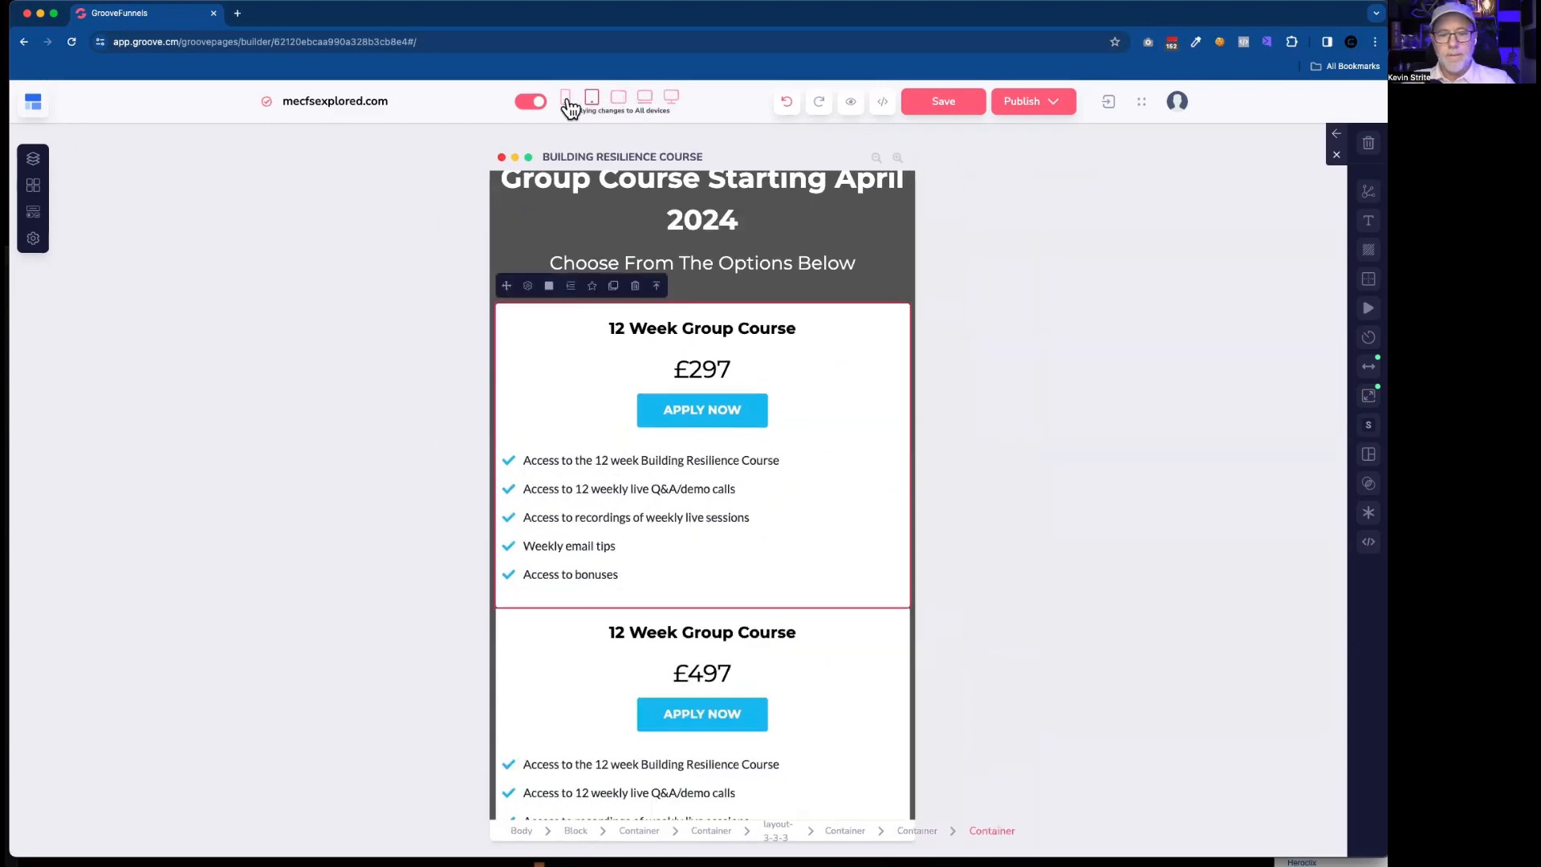
left_click(565, 98)
left_click(671, 97)
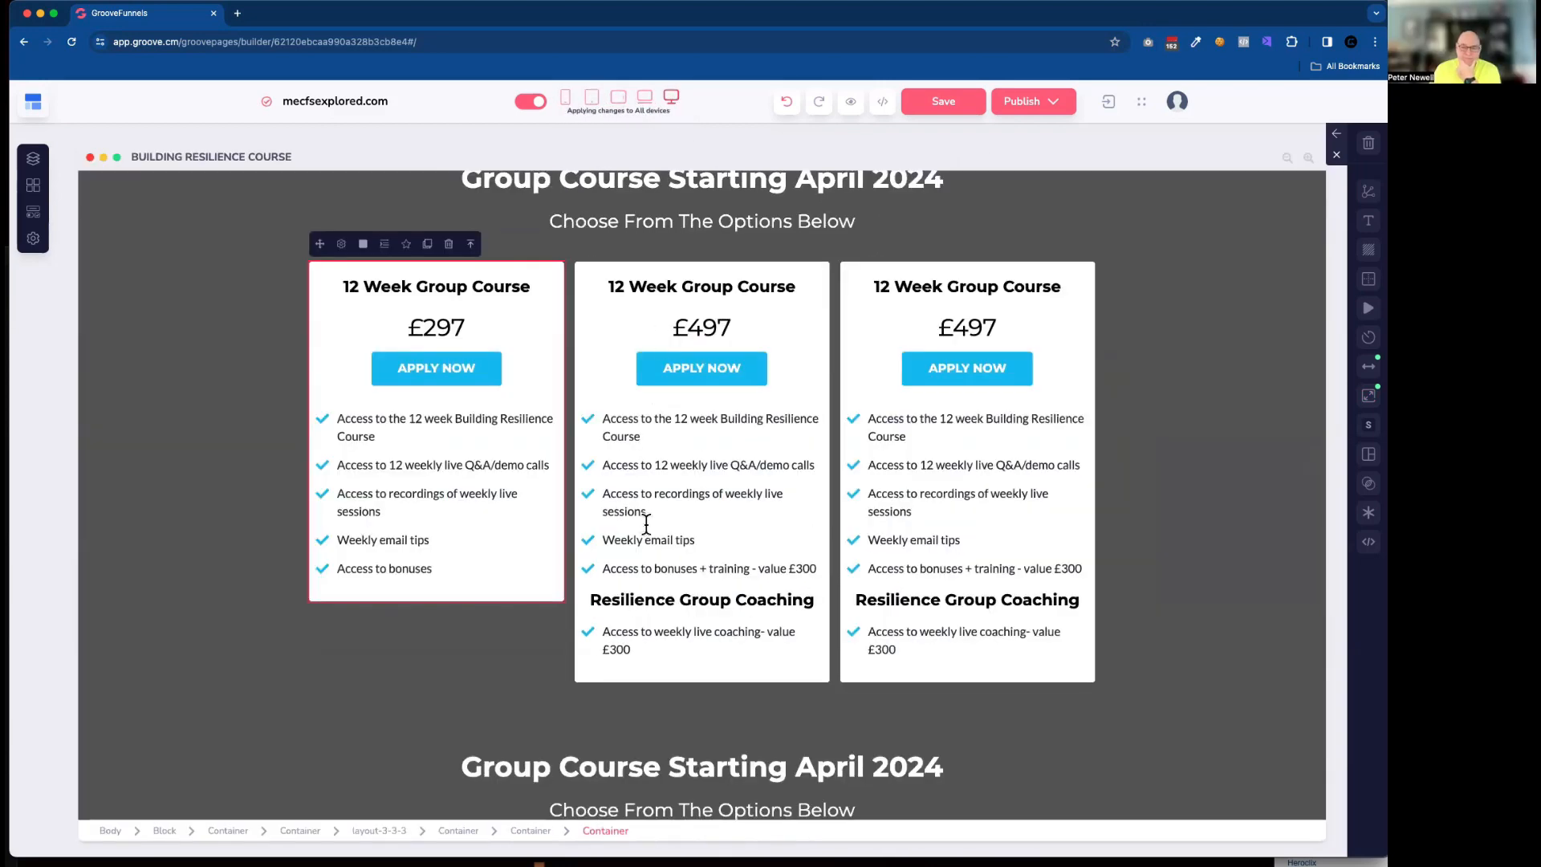
Try an Auto height on the first column's outer container, and restore it to Relative to parent (%) at 100.
left_click(443, 569)
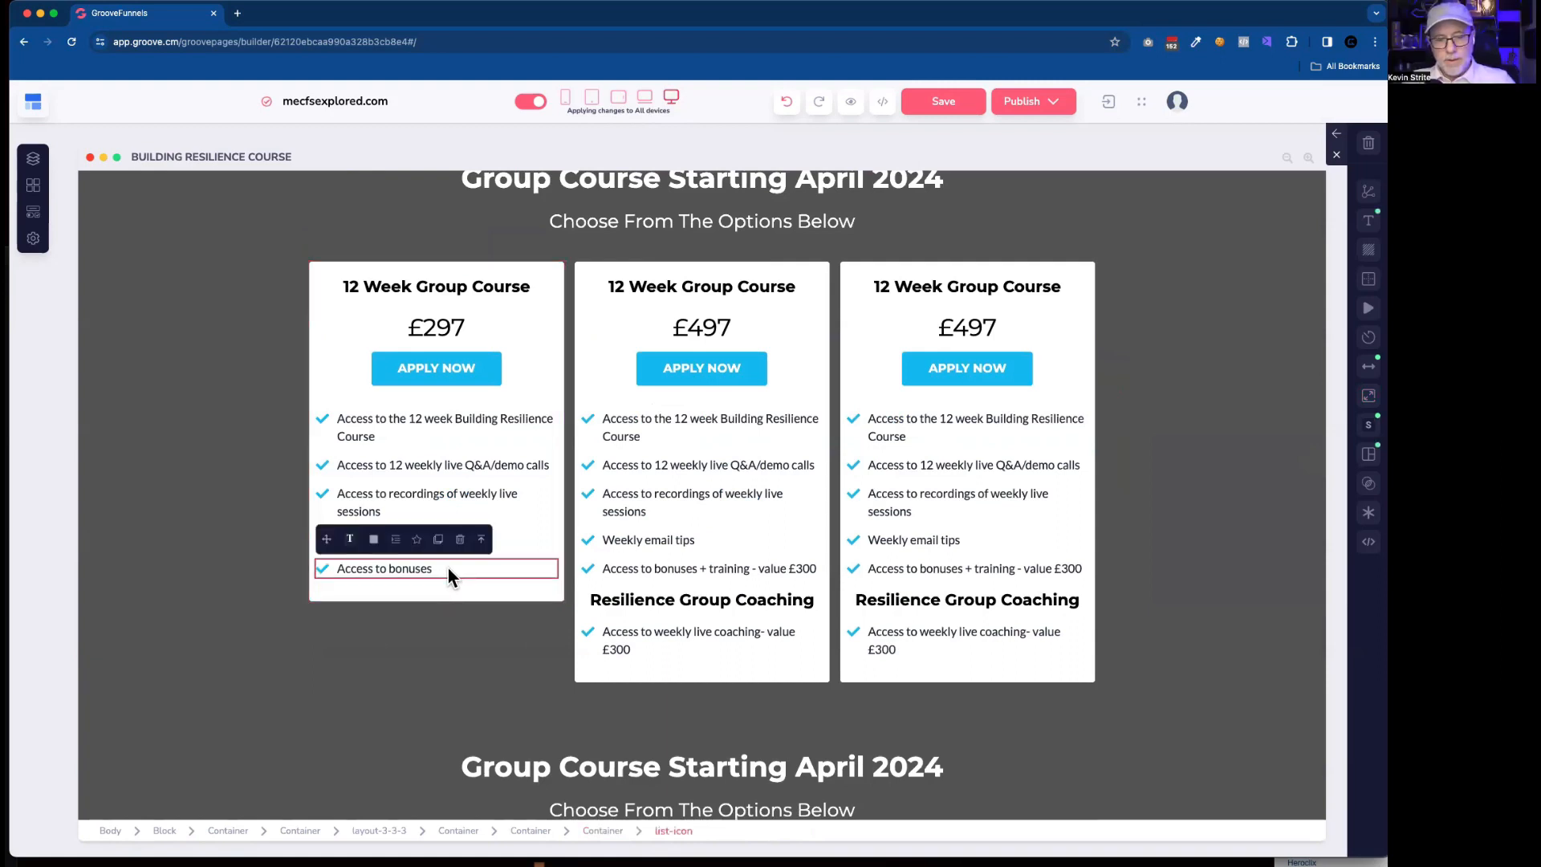
left_click(433, 570)
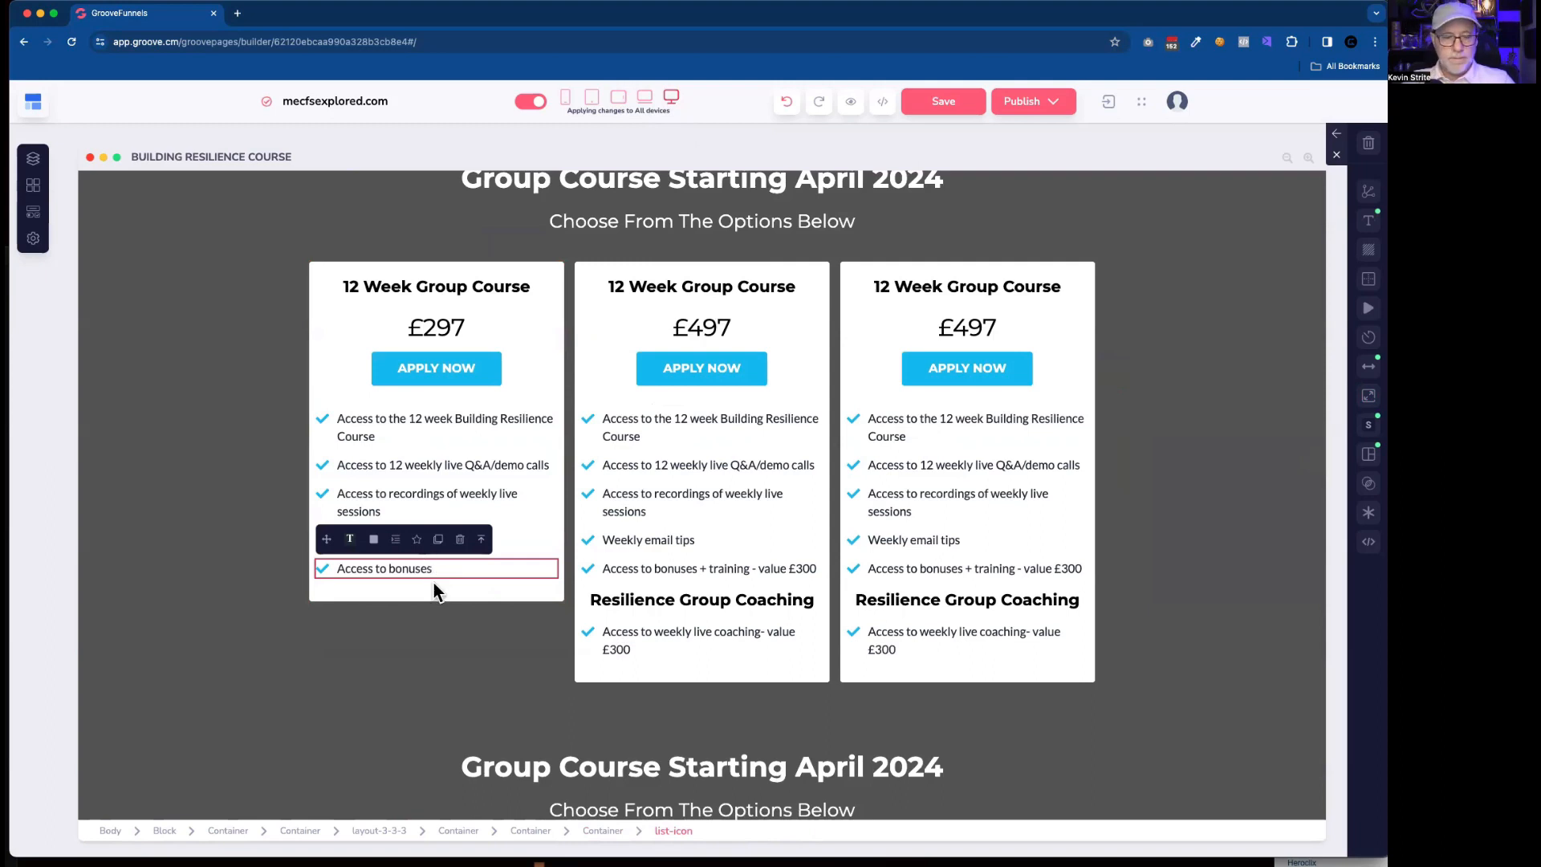
left_click(446, 597)
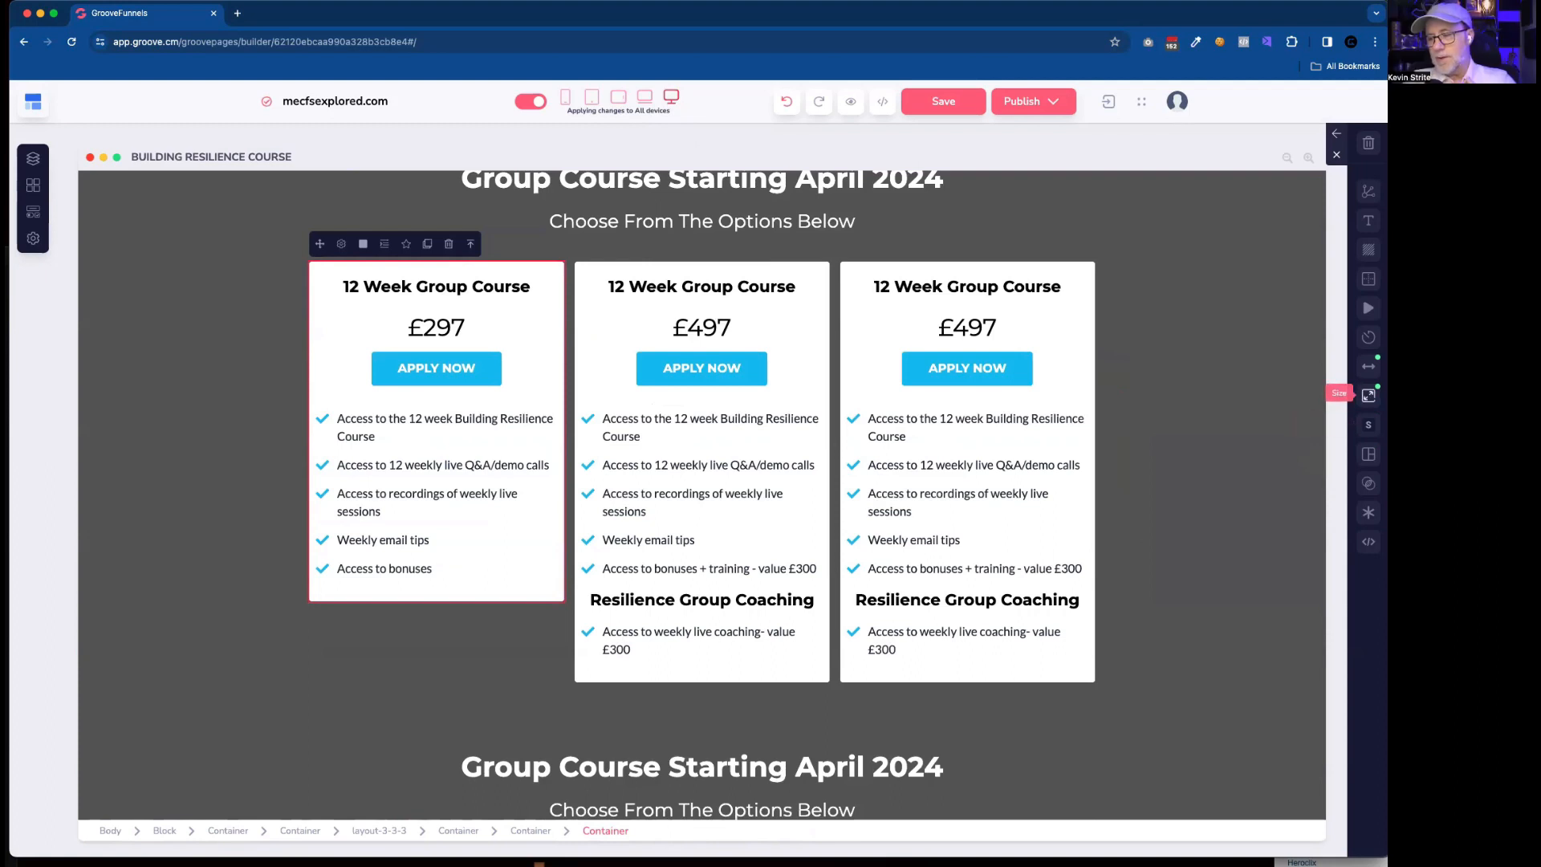
left_click(533, 831)
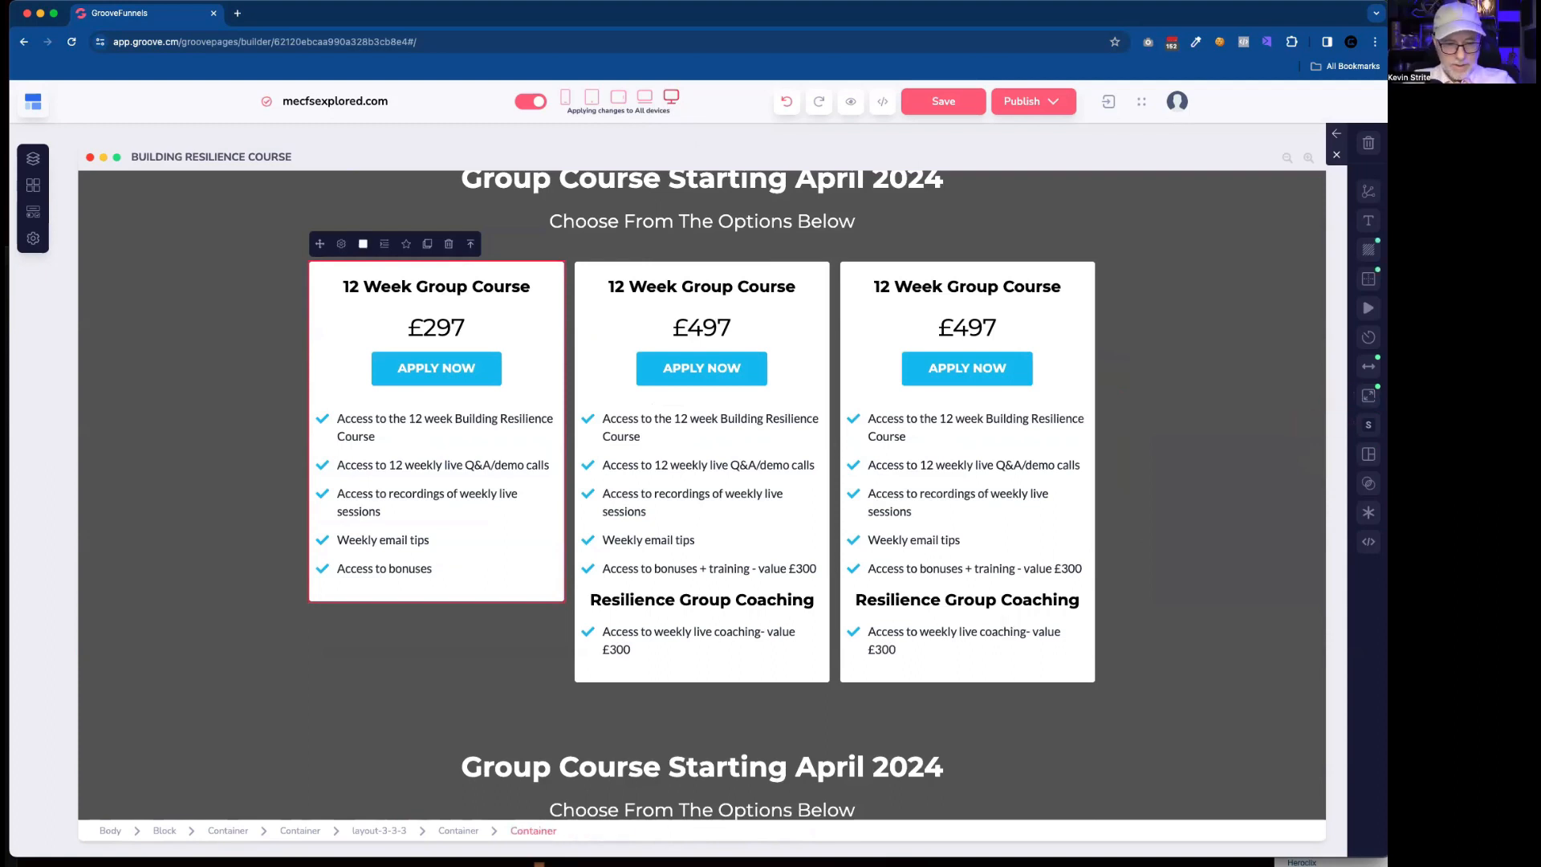
left_click(457, 831)
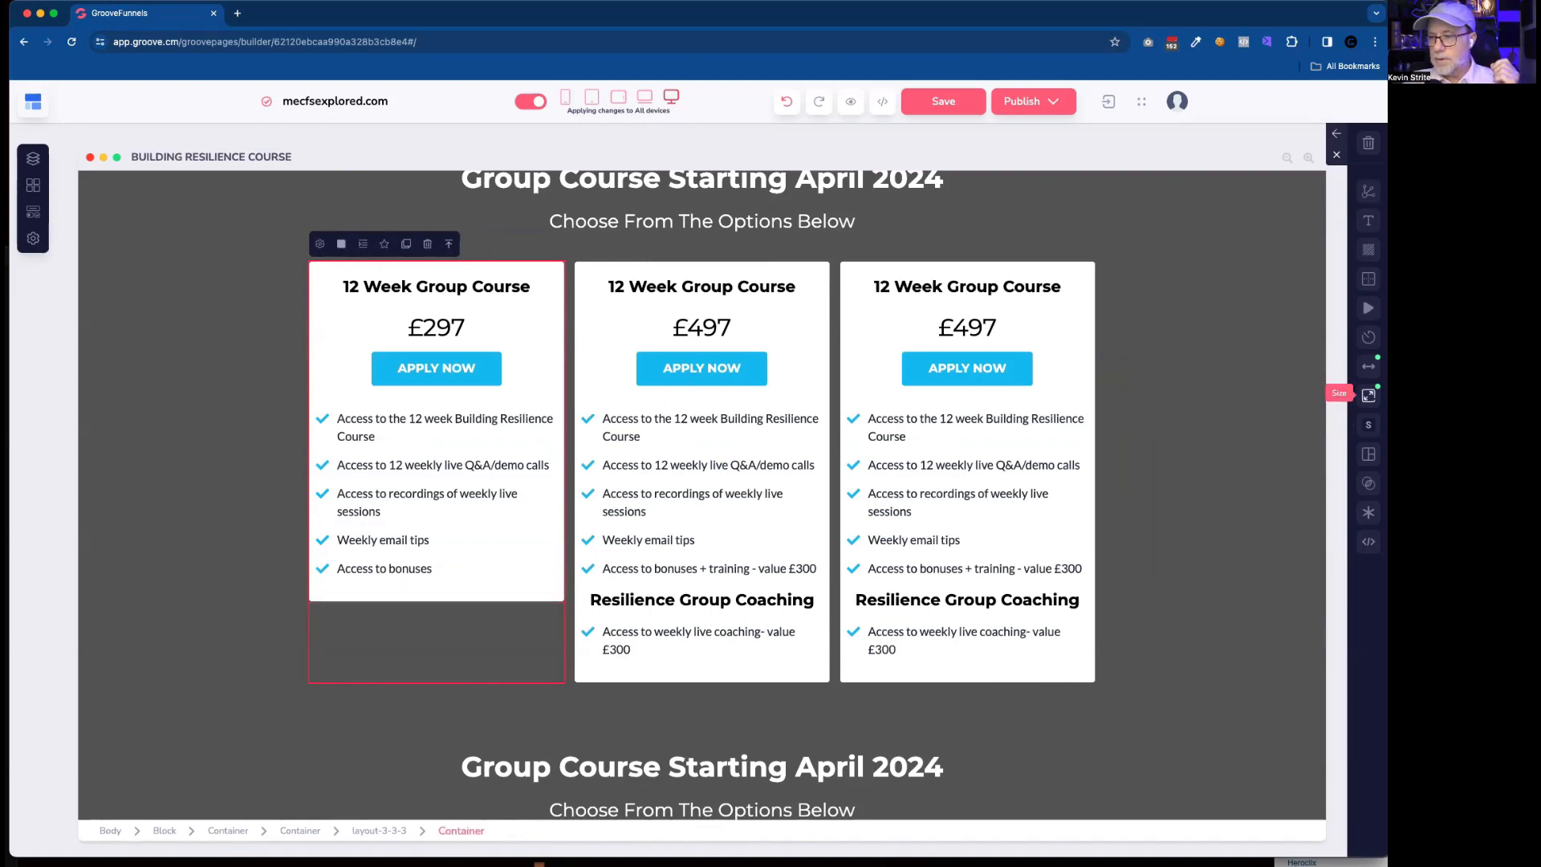
left_click(1369, 395)
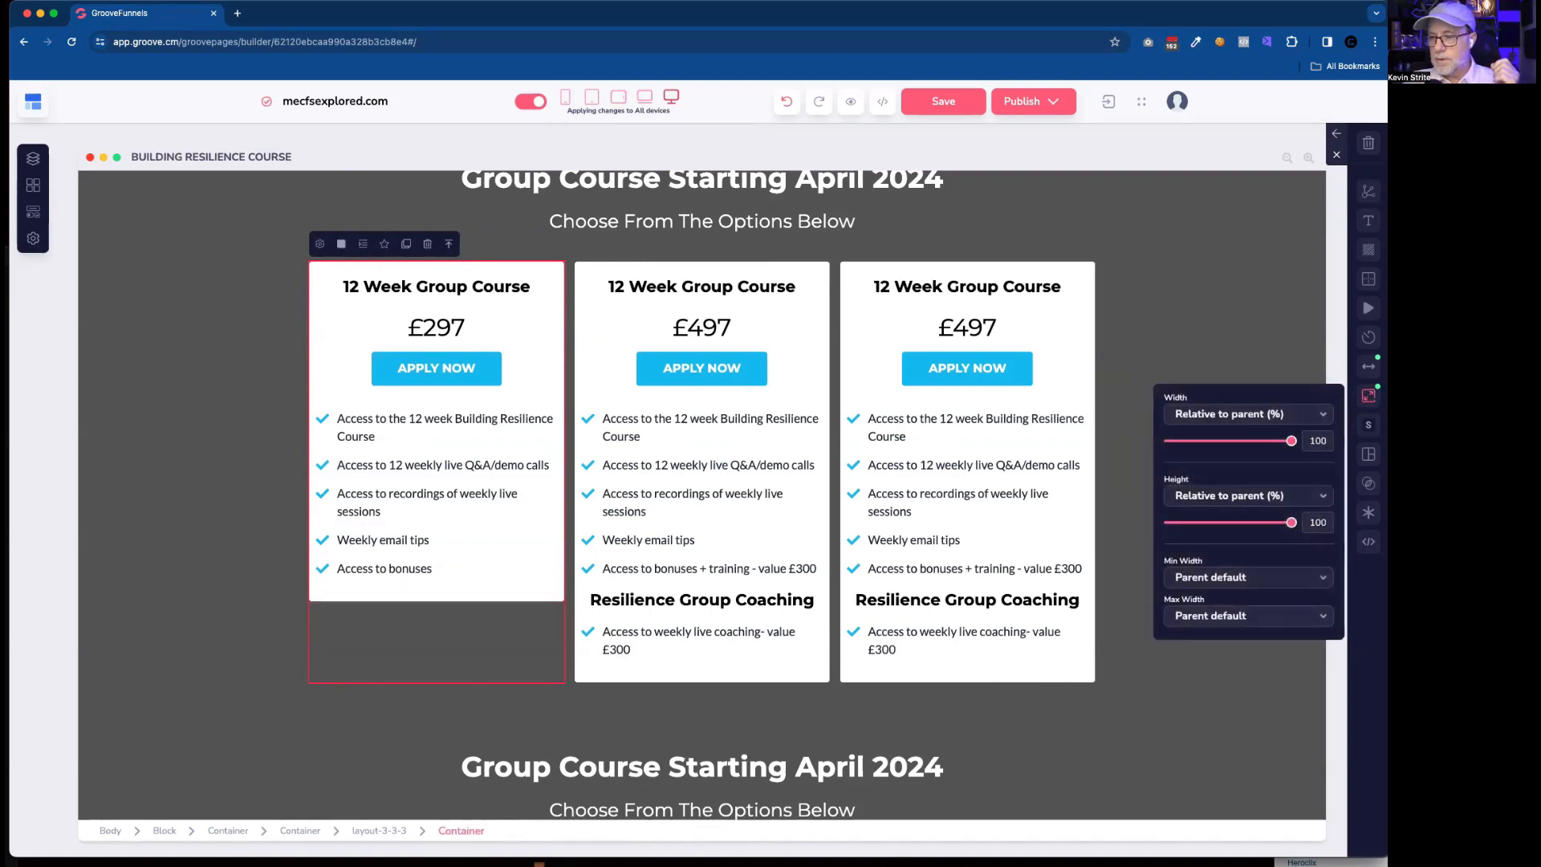
left_click(1225, 503)
left_click(1206, 520)
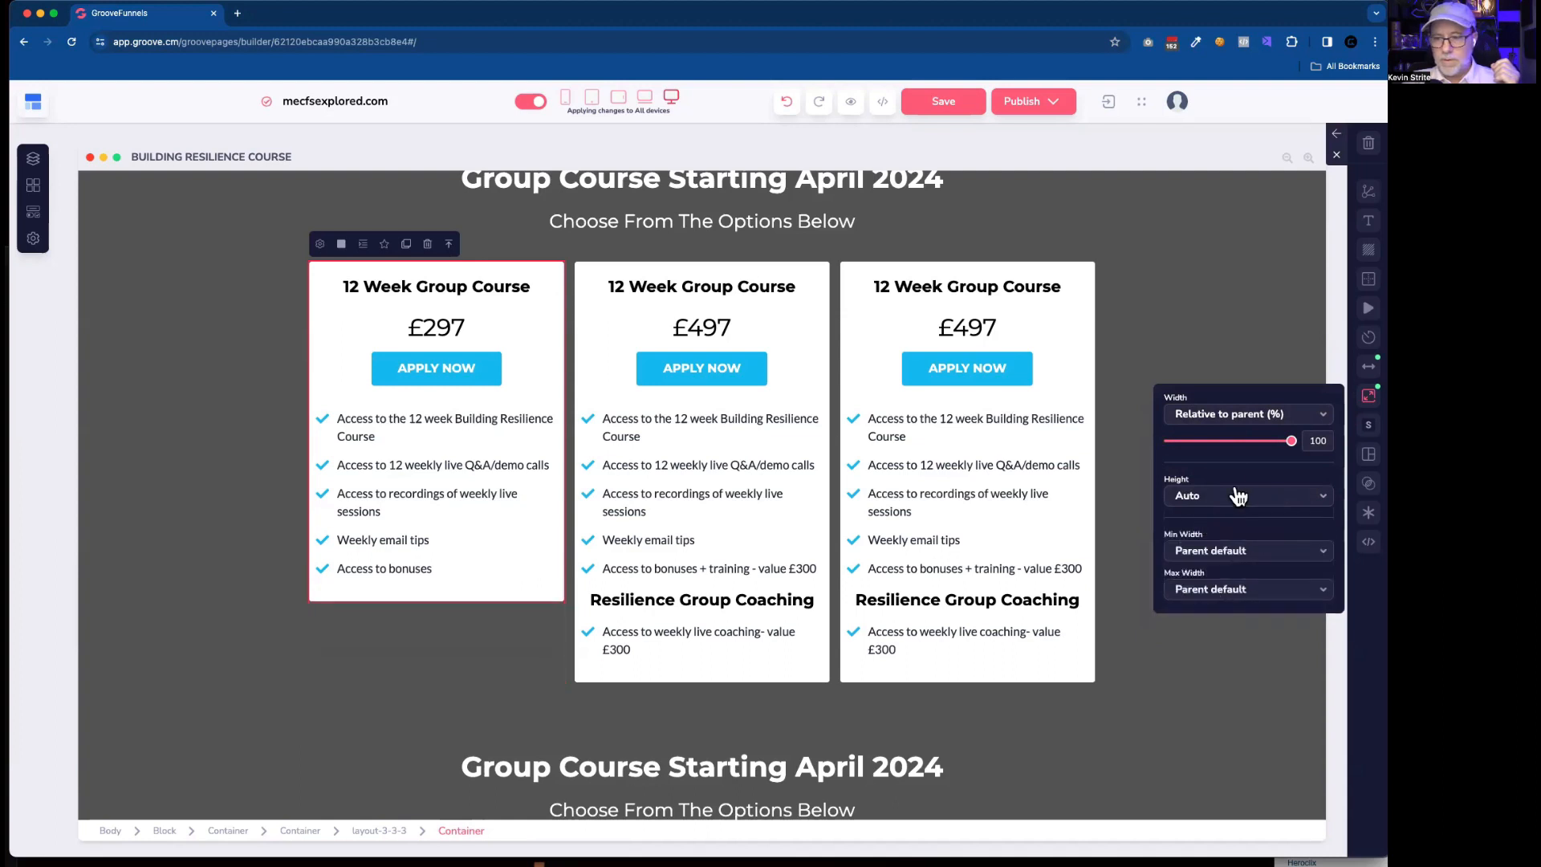
left_click(1229, 504)
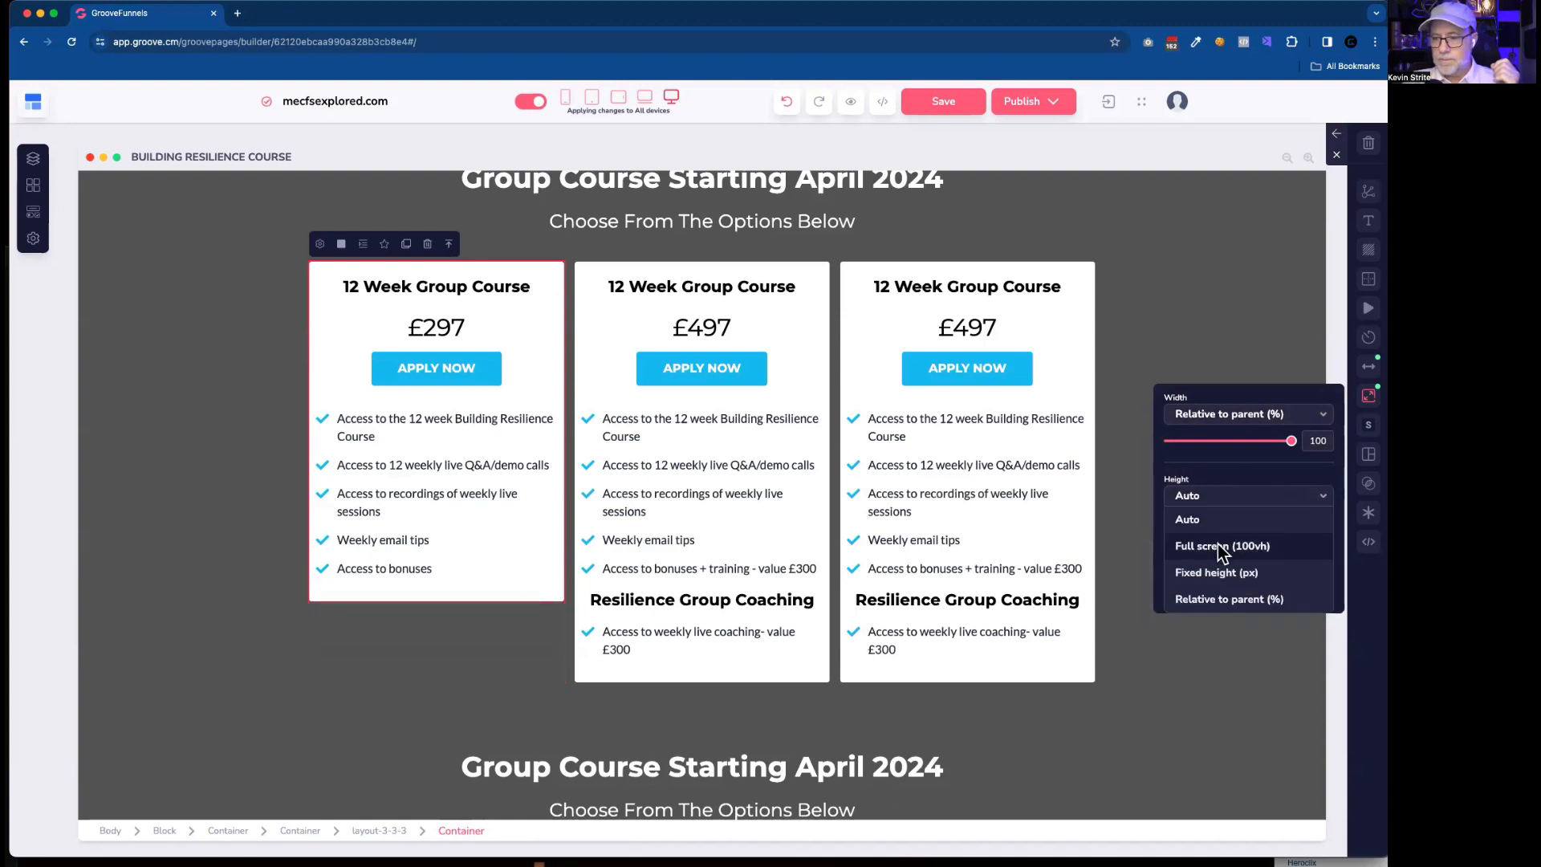
left_click(1220, 599)
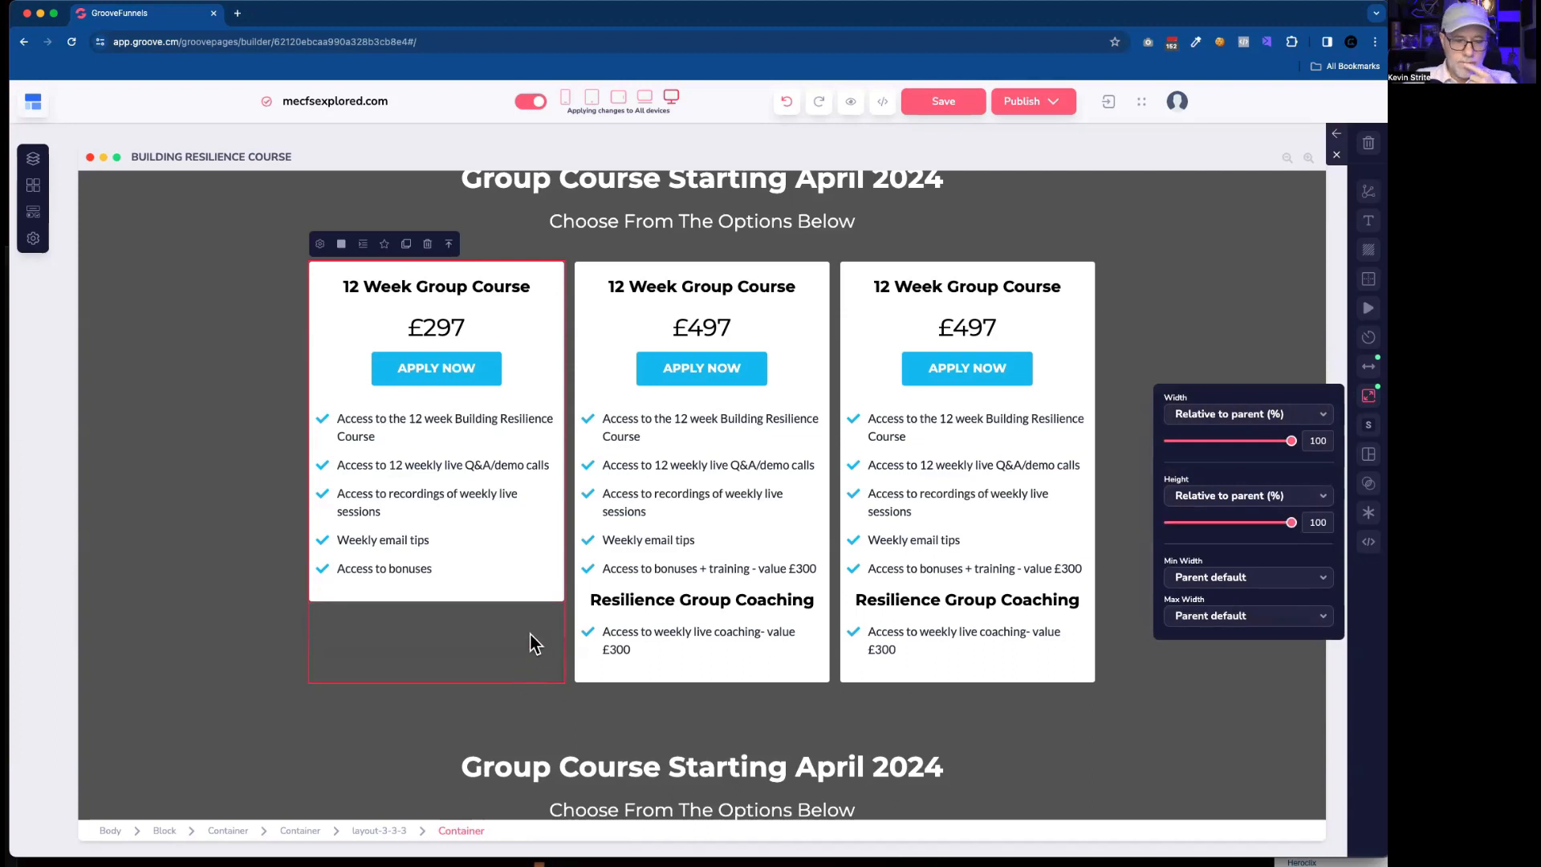
Set the height of the rebuilt first card's wrapper container to Relative to parent (%) at 100.
left_click(537, 599)
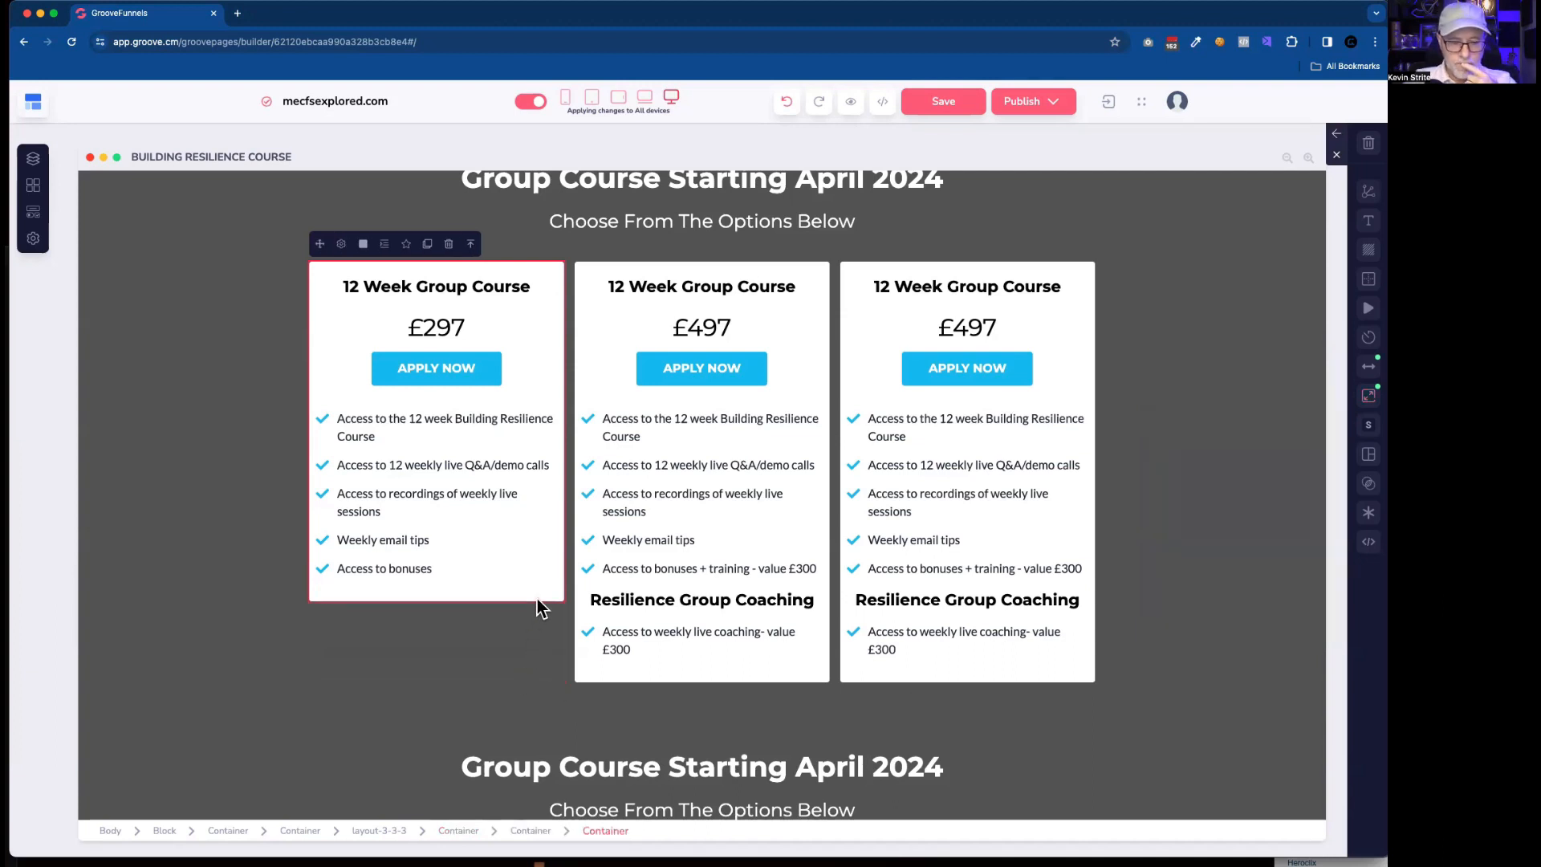
left_click(530, 831)
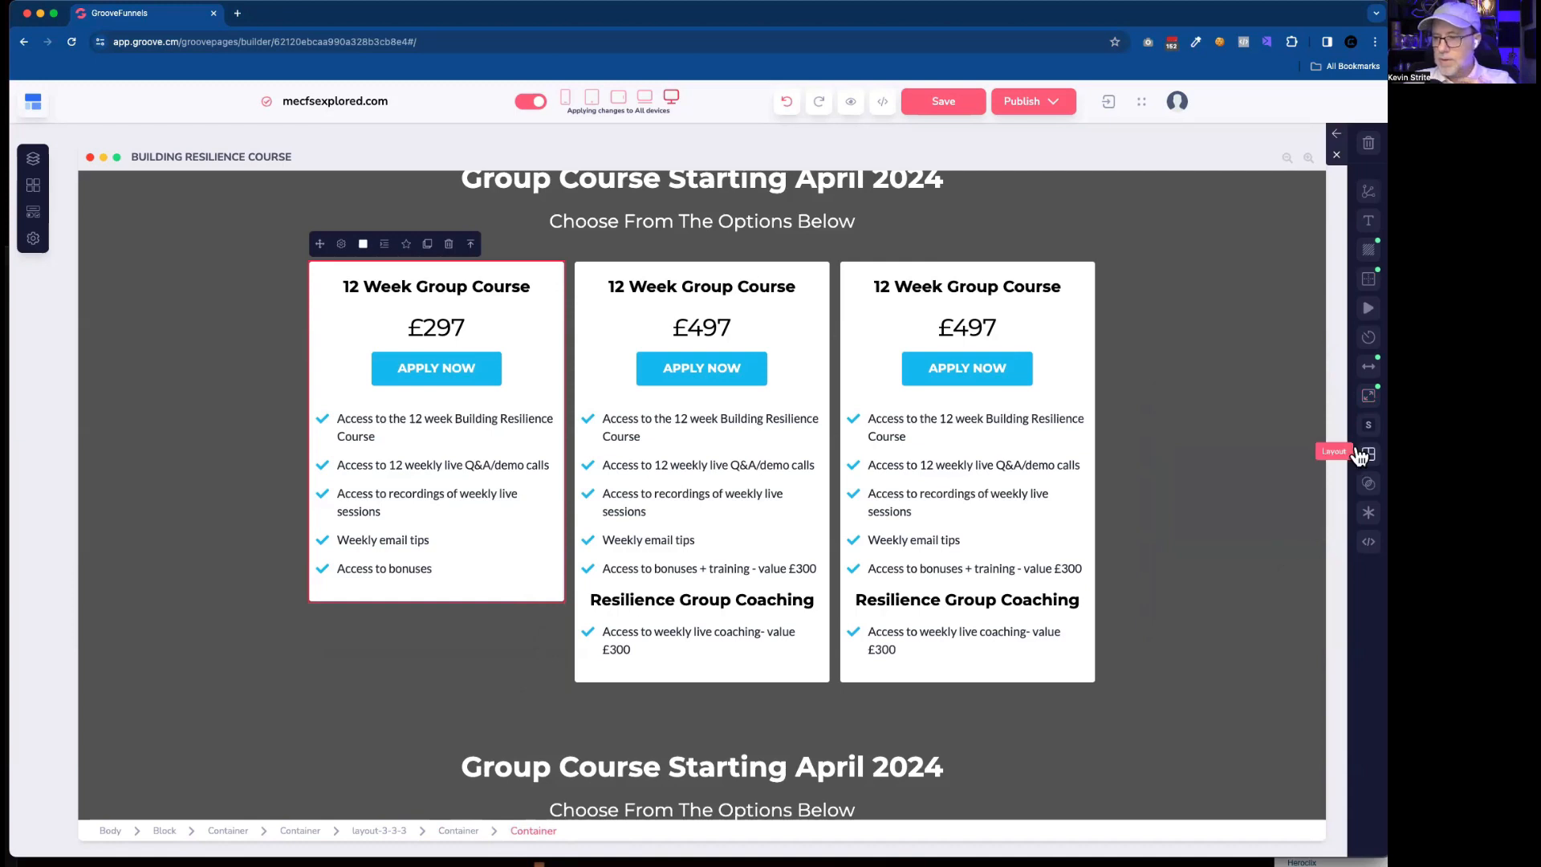
left_click(1369, 394)
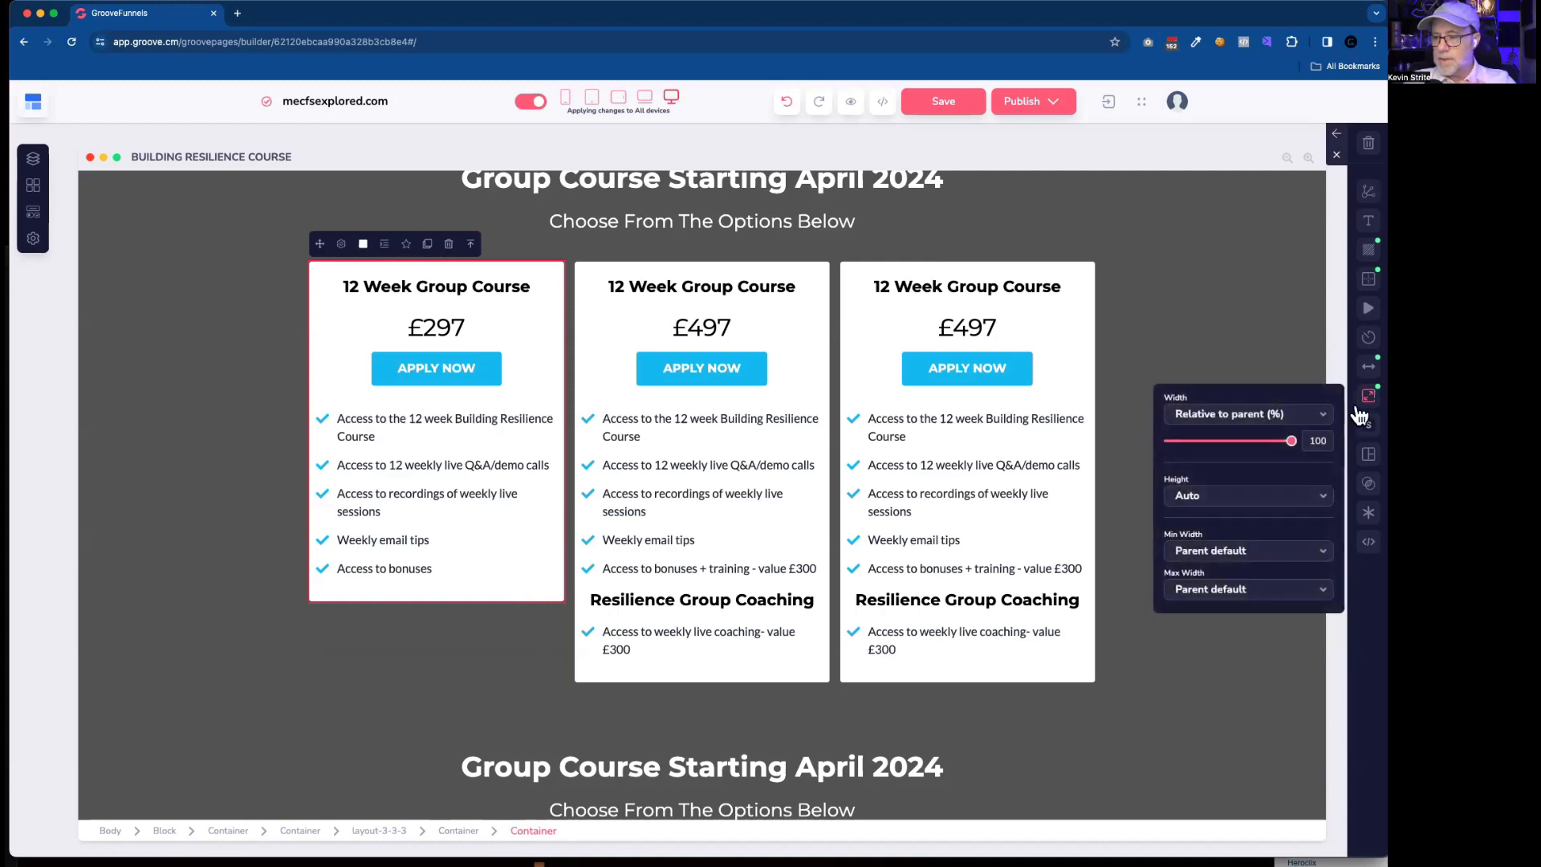
left_click(1248, 499)
left_click(1230, 600)
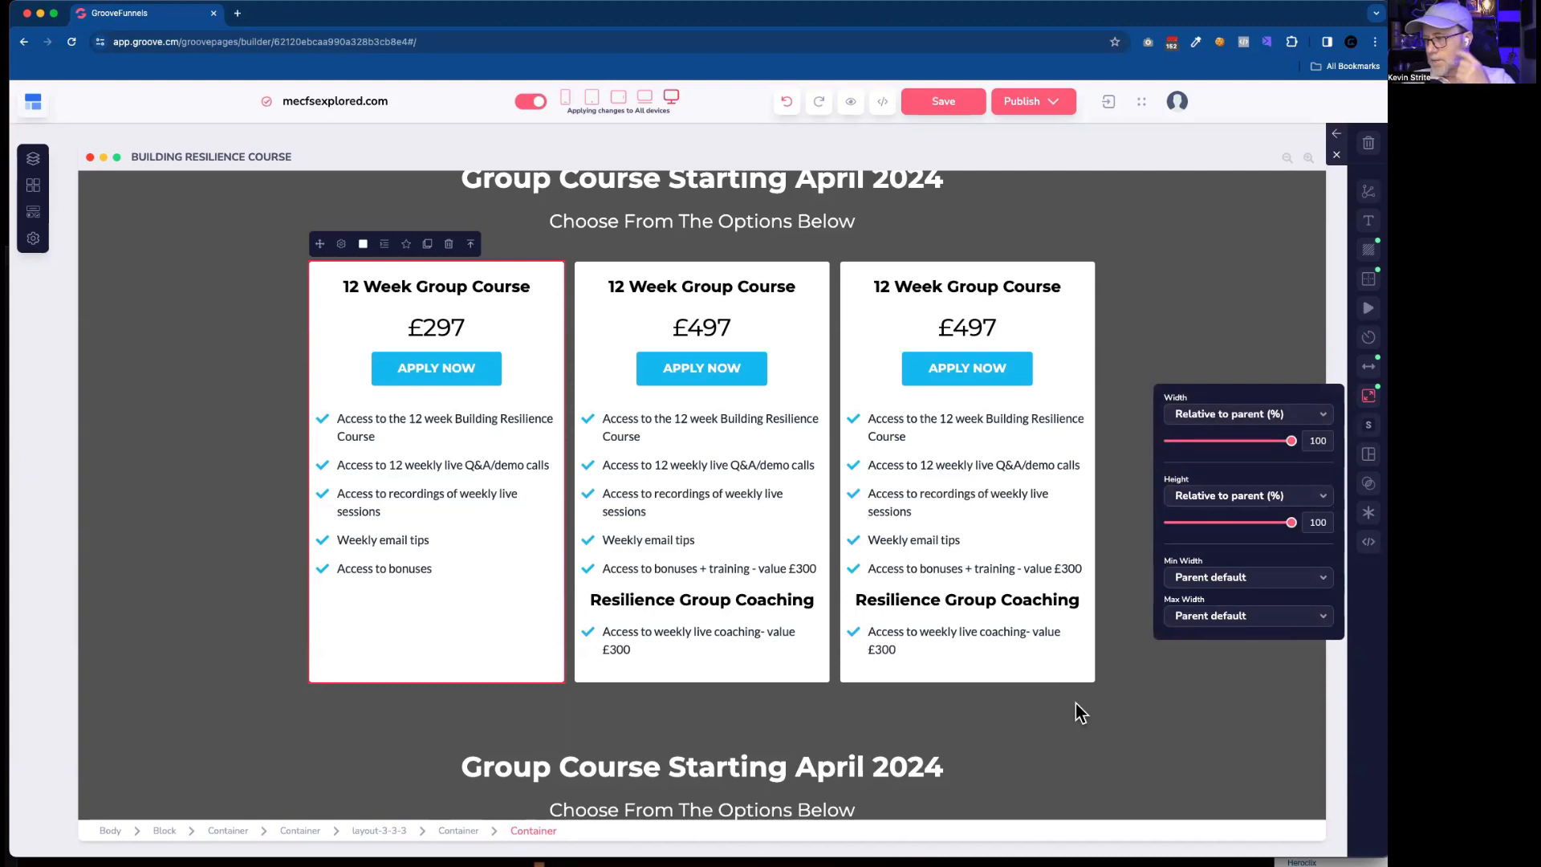
Set the height of the rebuilt second card's wrapper container to Relative to parent (%).
left_click(530, 831)
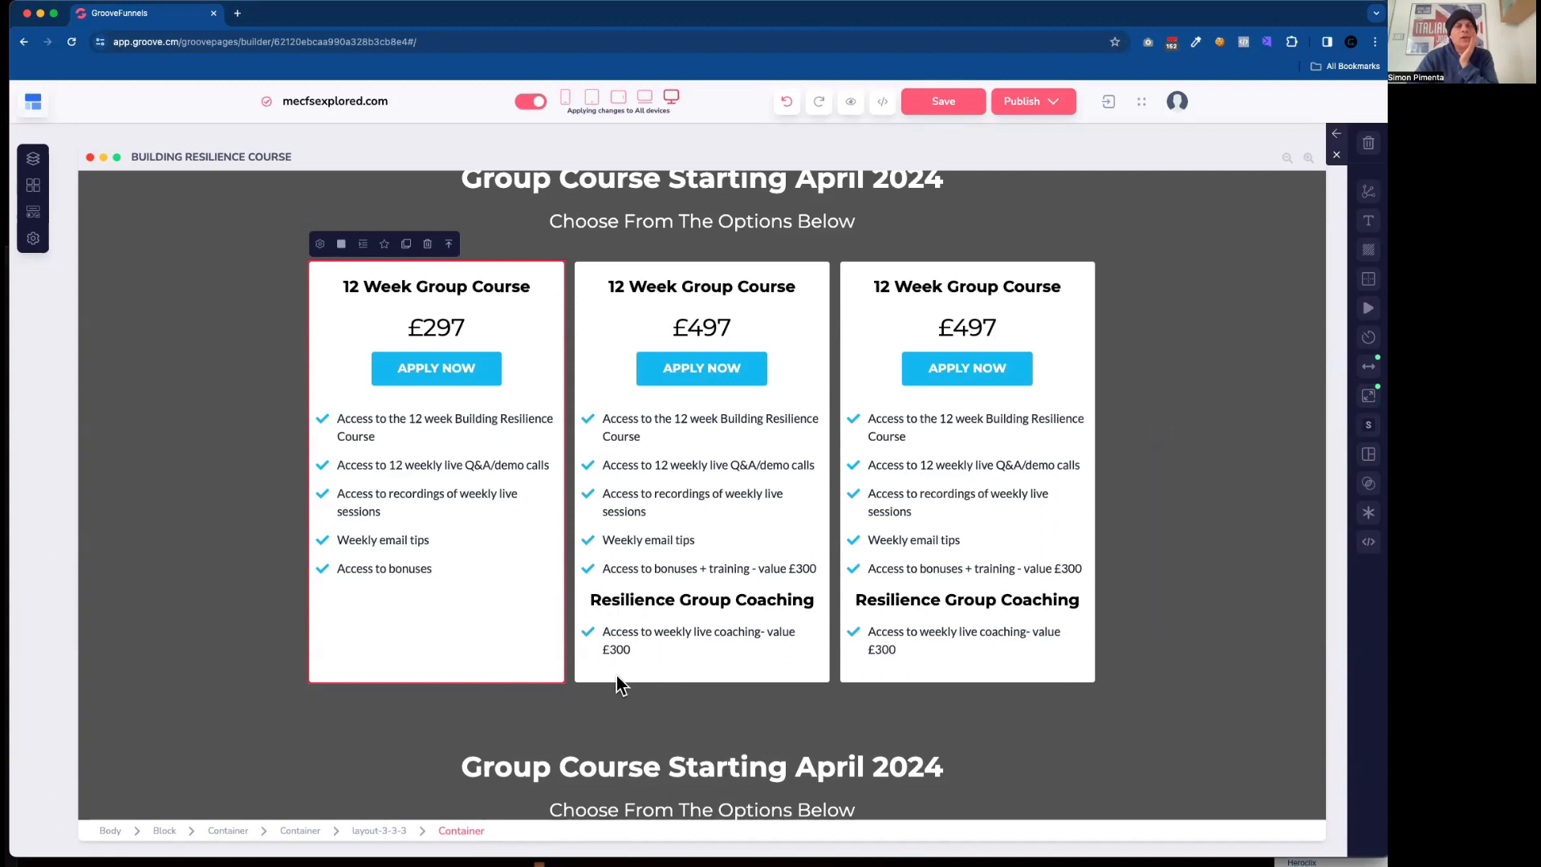
left_click(658, 674)
left_click(495, 554)
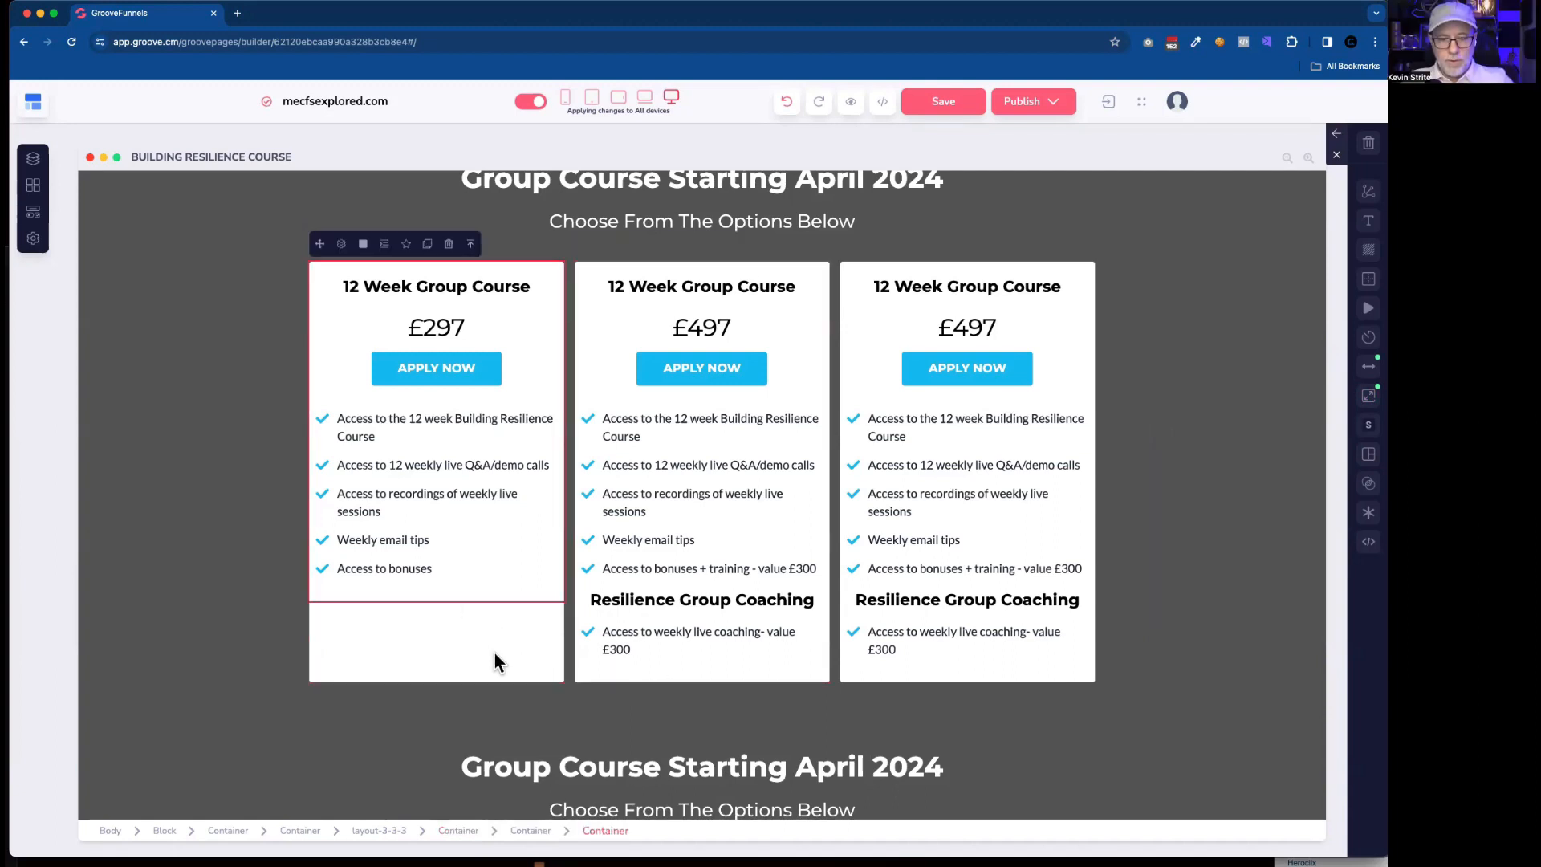
left_click(625, 678)
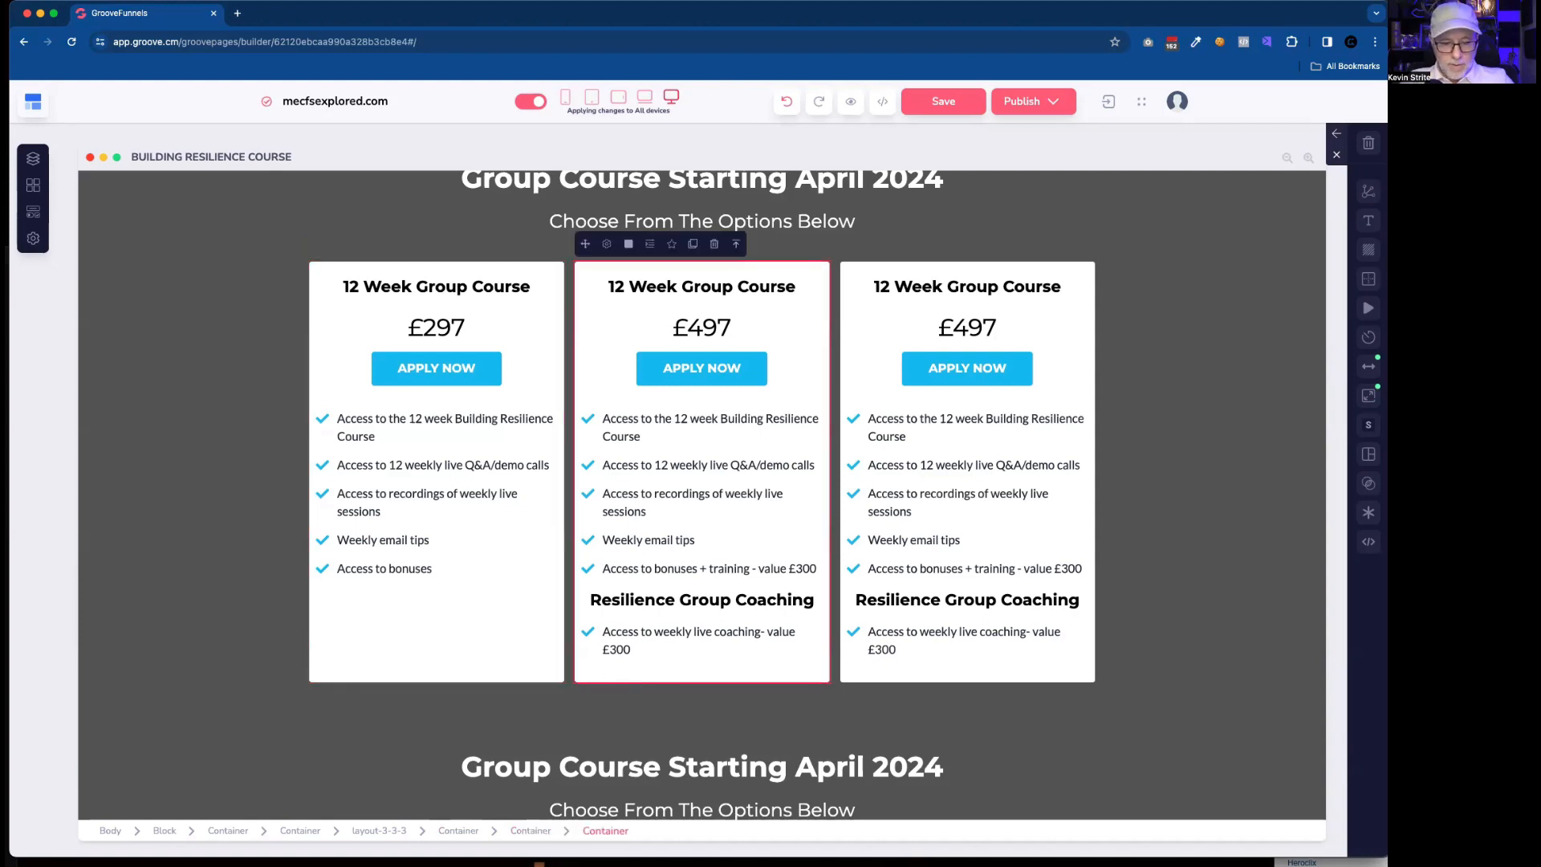
left_click(460, 831)
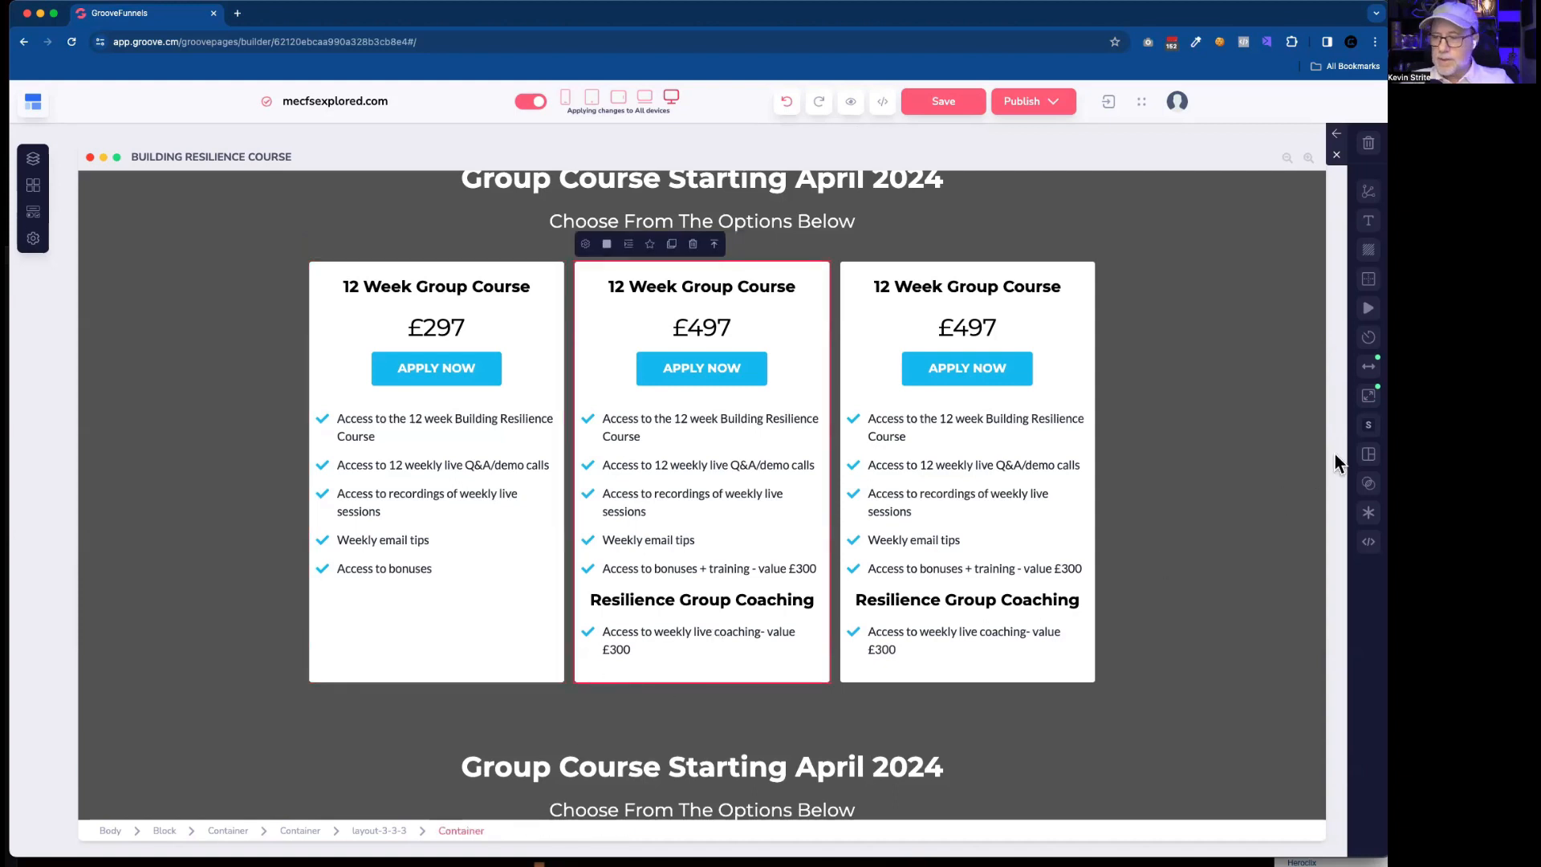
left_click(1369, 395)
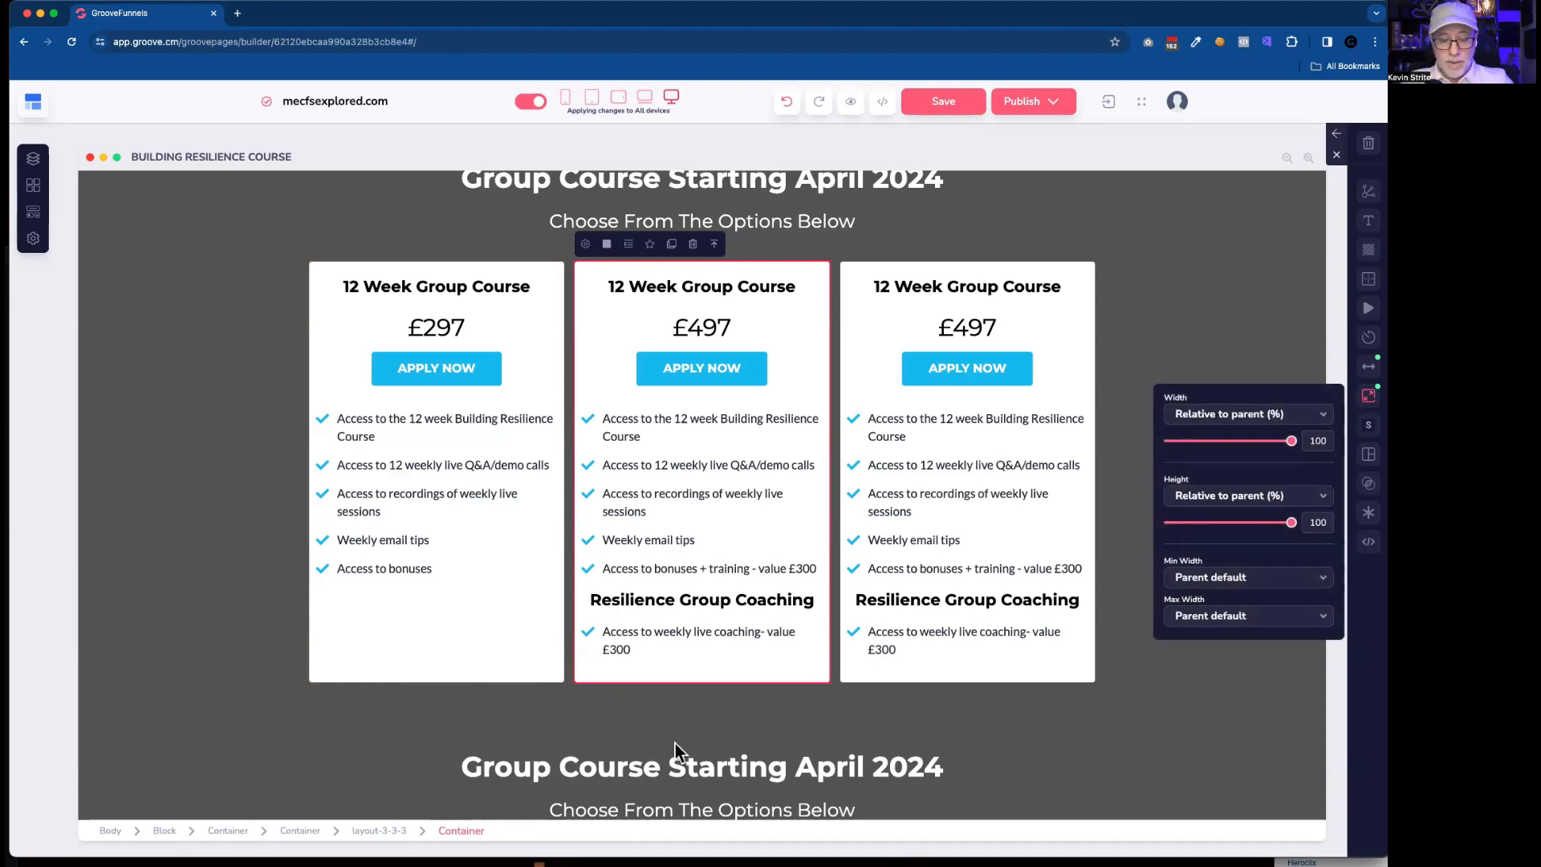
left_click(687, 648)
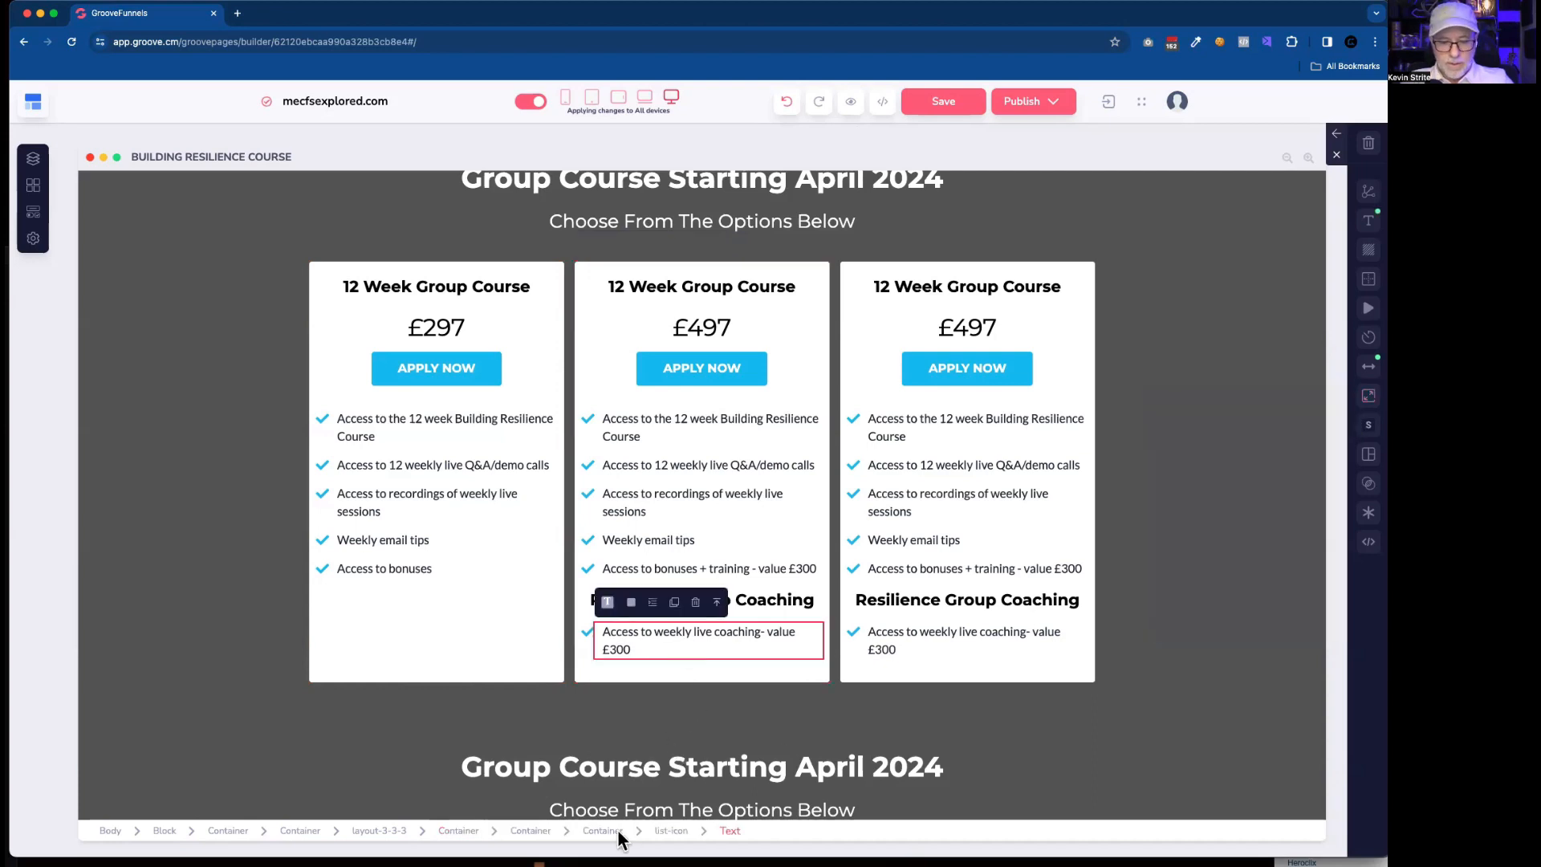
left_click(535, 831)
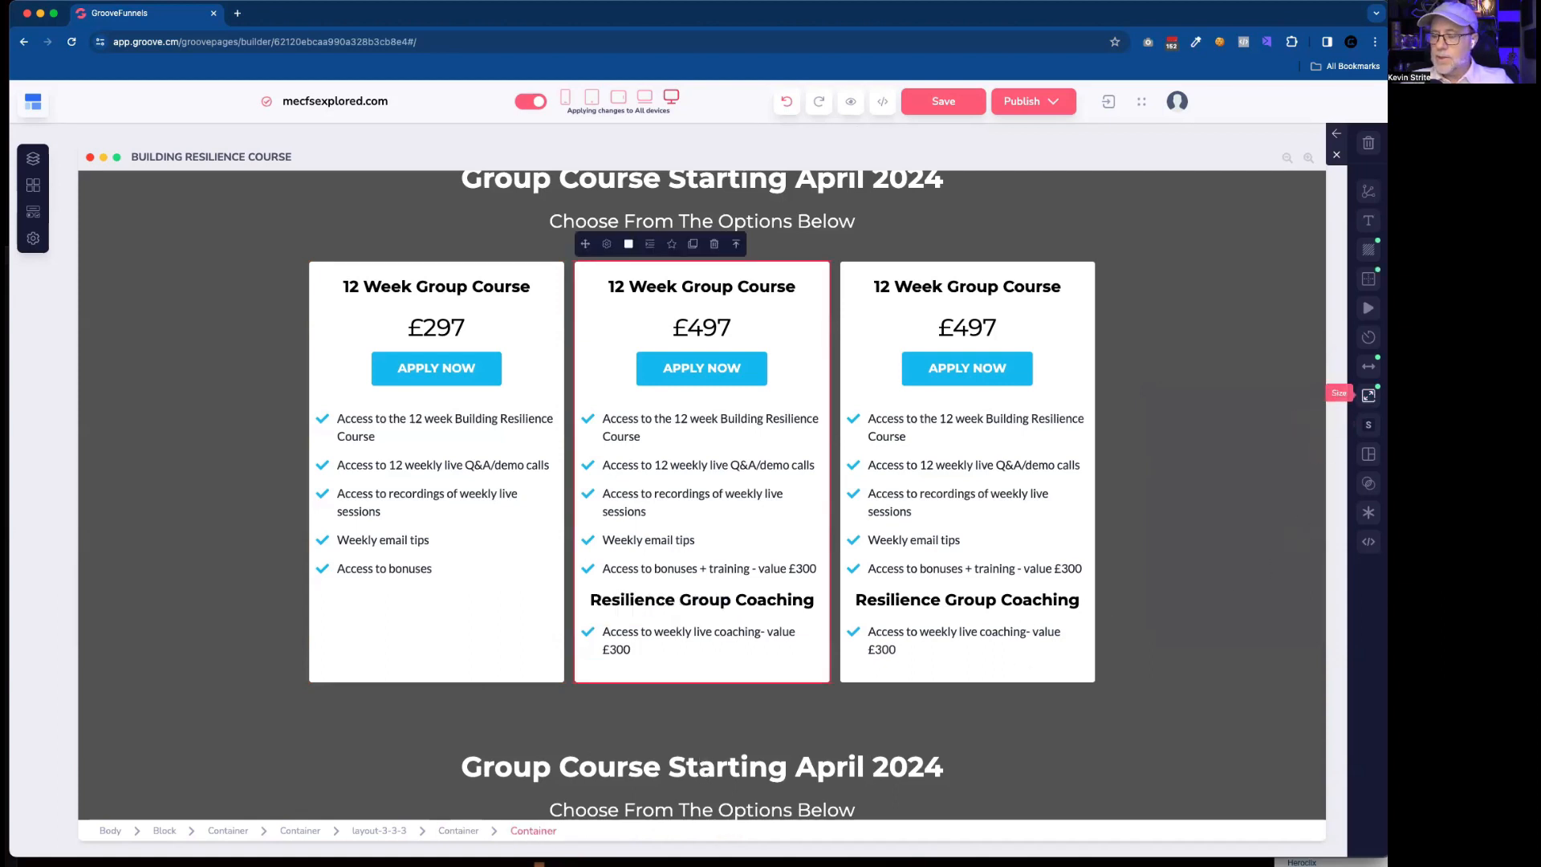
left_click(1369, 395)
left_click(1240, 497)
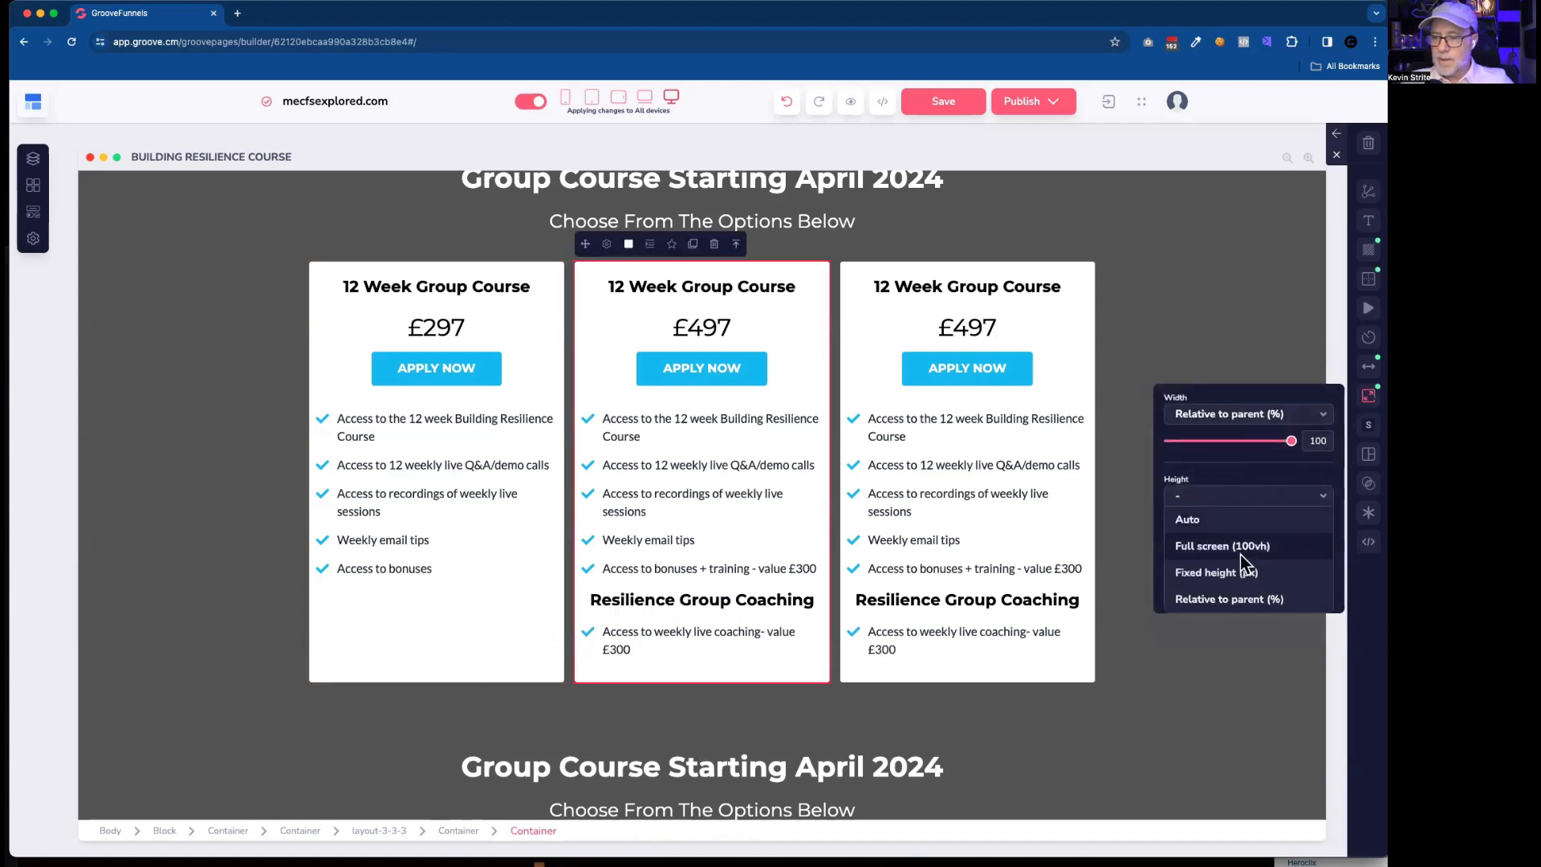
left_click(1223, 600)
Duplicate the One To One Coaching heading in the original third card and move the copy to the end of the rebuilt third card.
left_click(1035, 662)
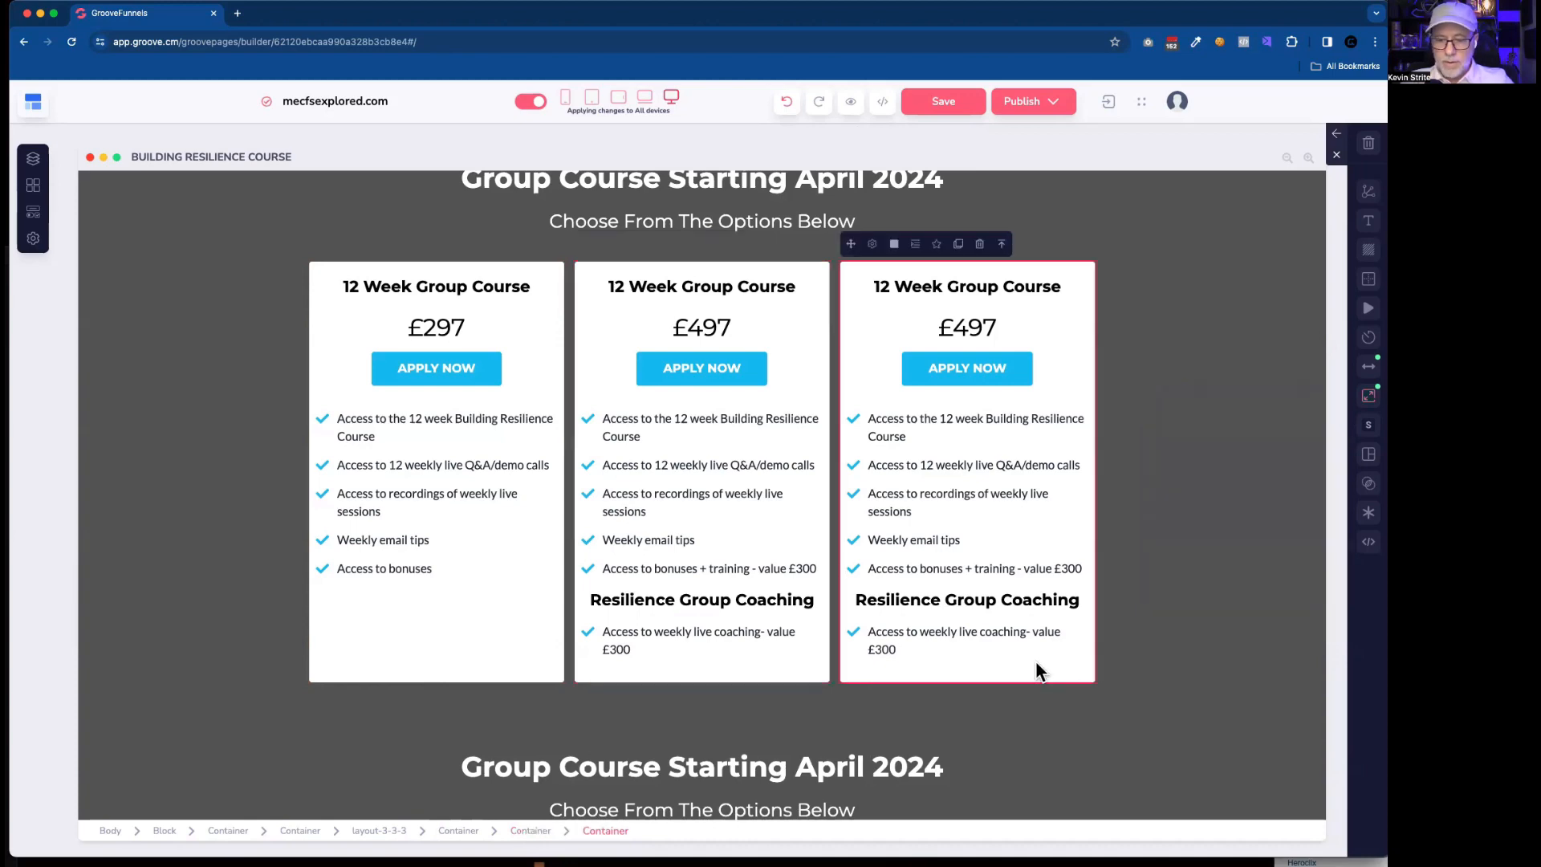
scroll(1037, 662, "down", 5)
scroll(1042, 671, "down", 2)
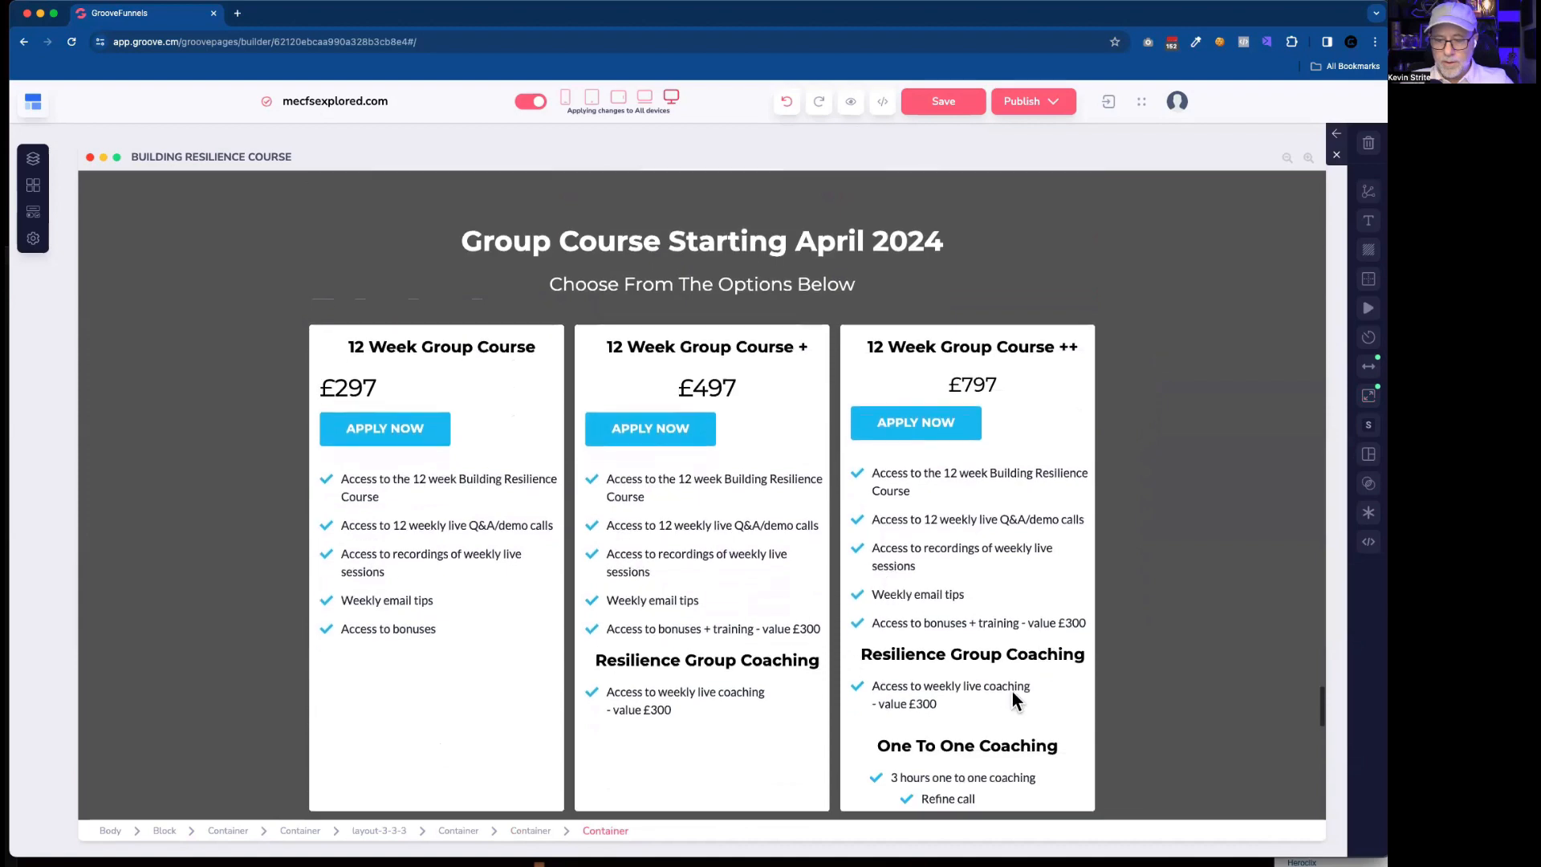
left_click(960, 710)
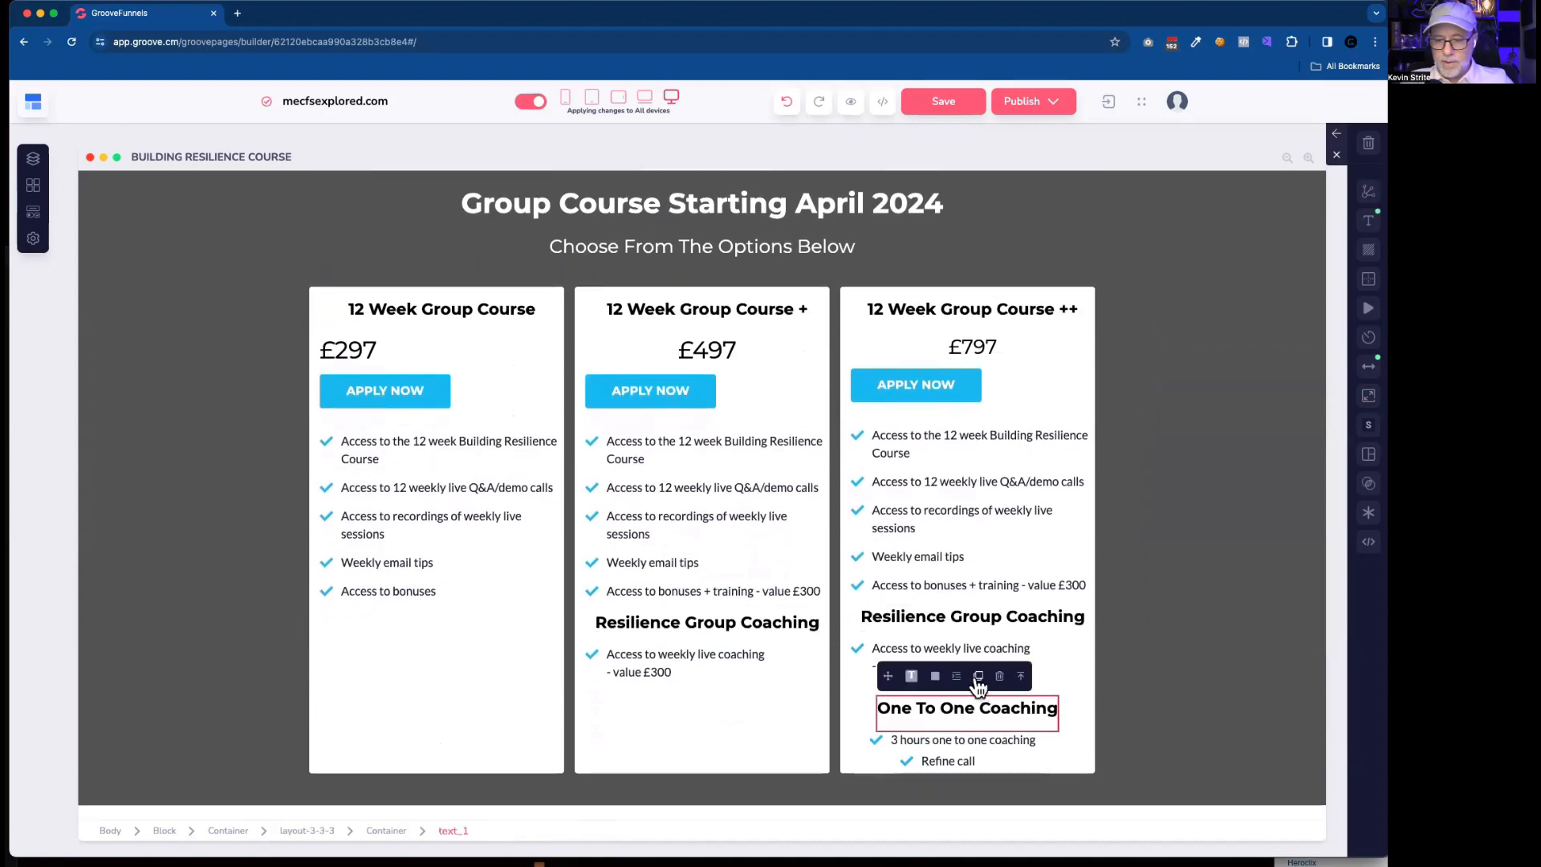
left_click(979, 680)
left_click_drag(890, 677, 936, 316)
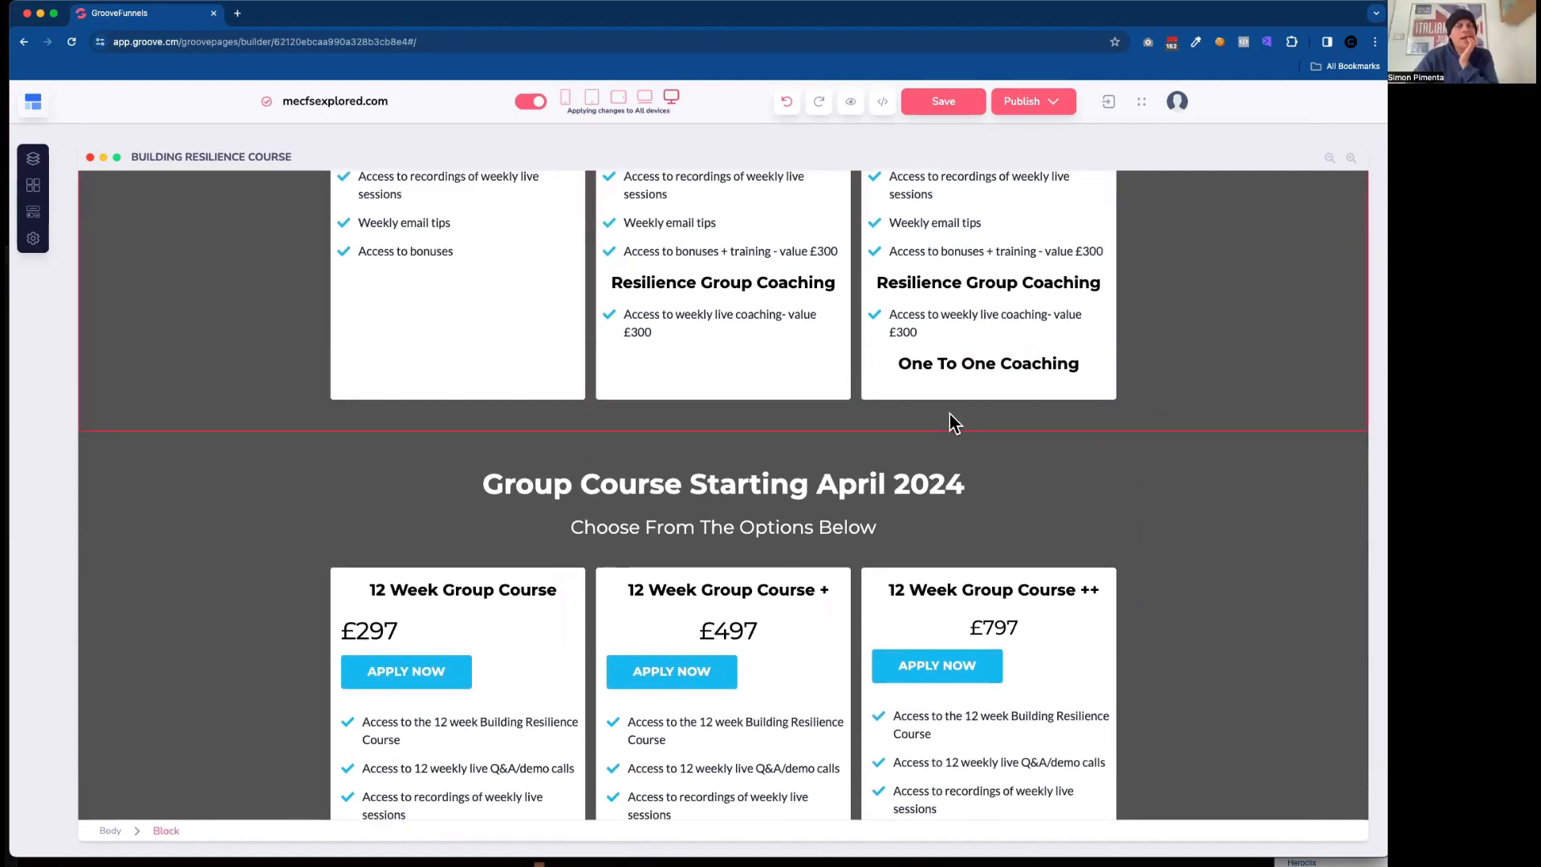
Try left alignment on the rebuilt third card's One To One Coaching heading, and restore centre alignment.
scroll(953, 421, "up", 1)
left_click(958, 384)
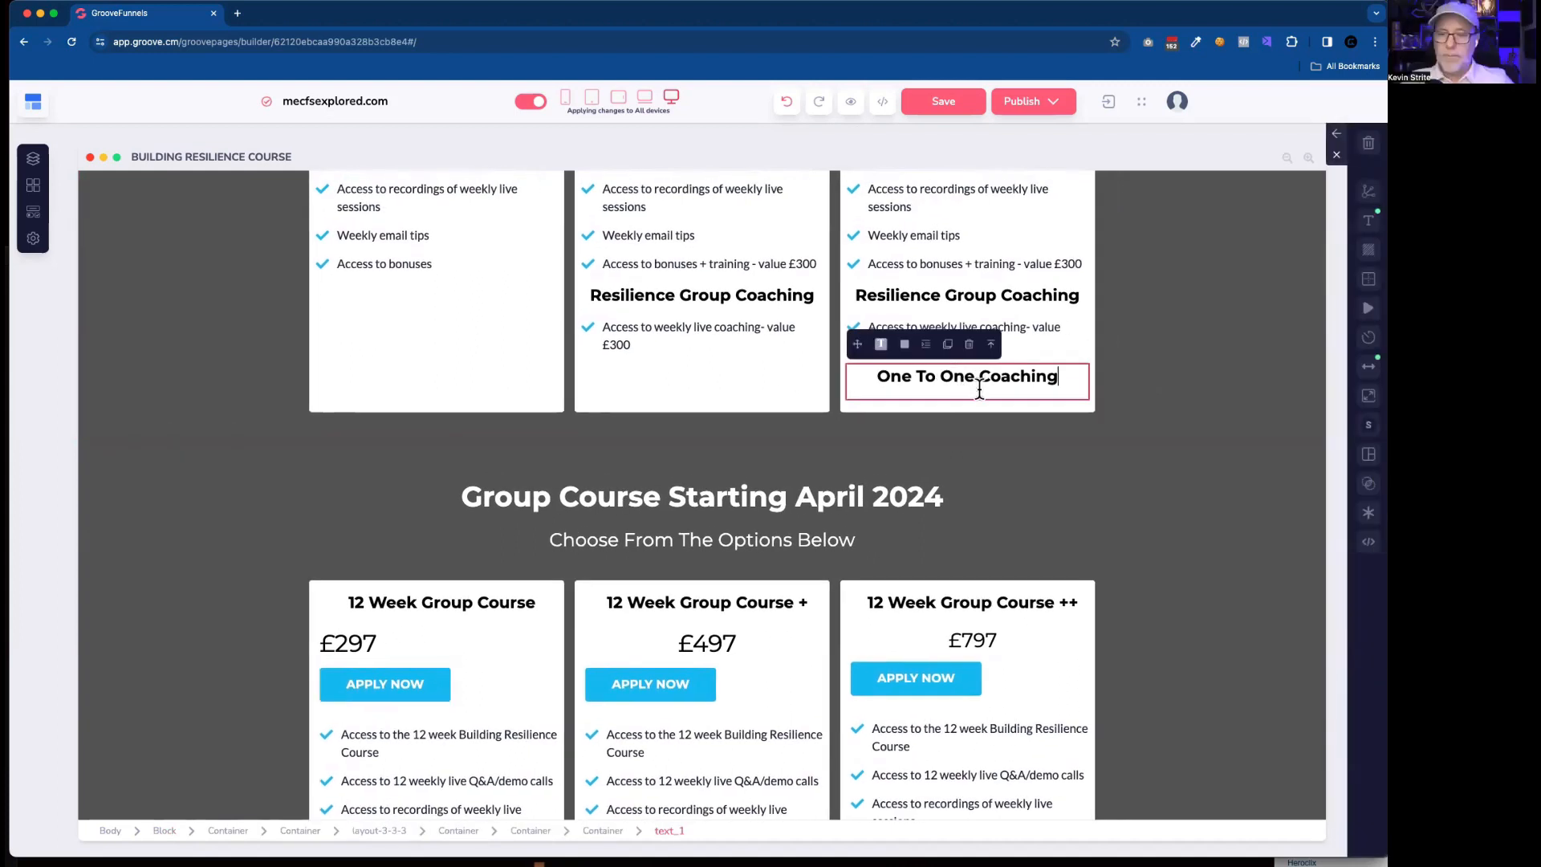
left_click(1369, 220)
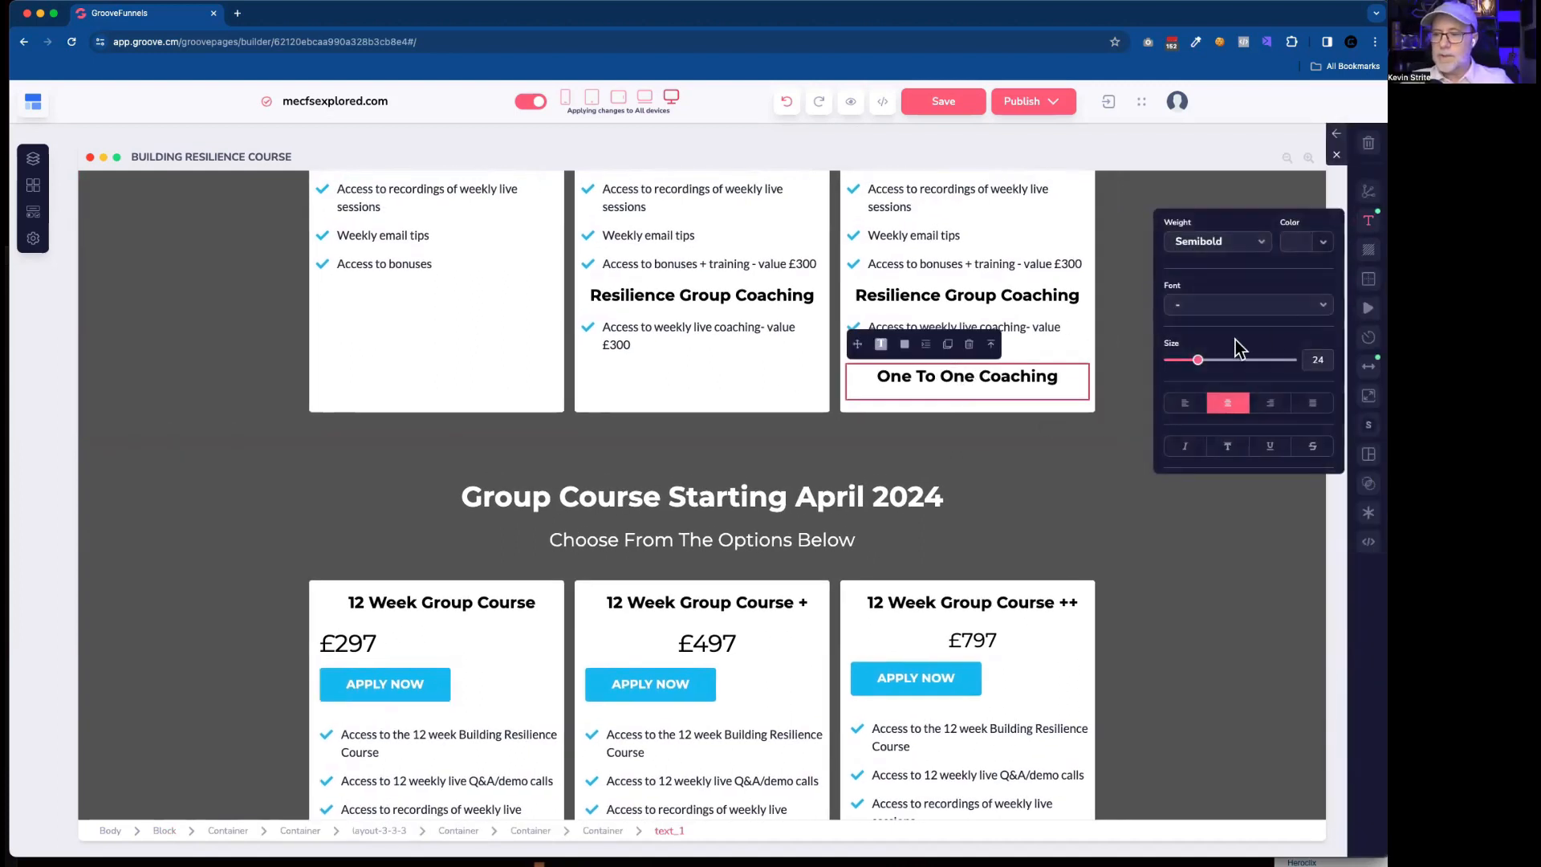
left_click(1186, 404)
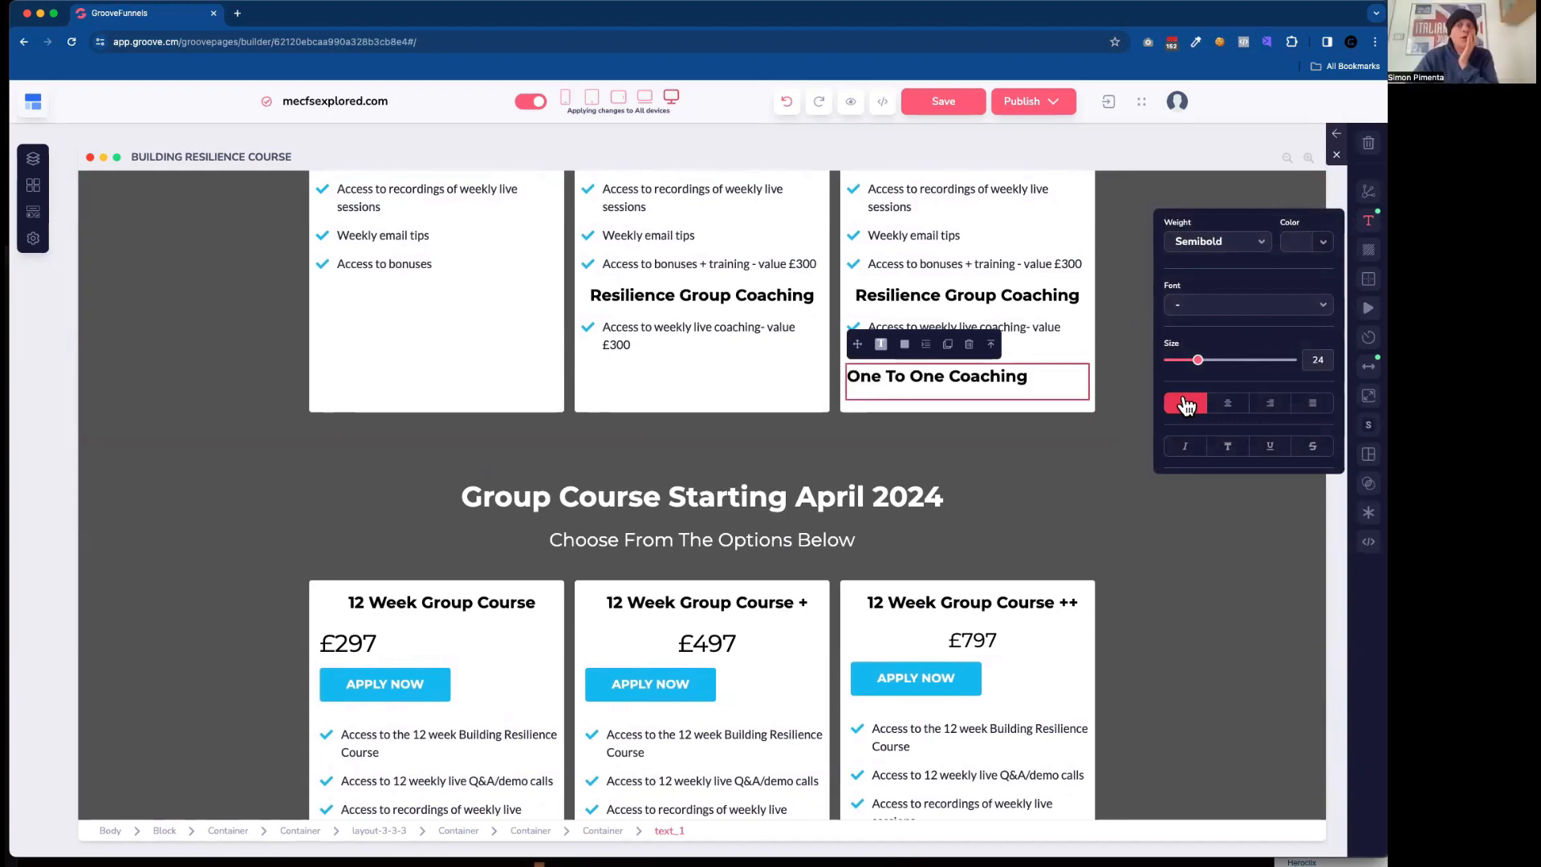
left_click(1228, 403)
Duplicate the original "3 hours one to one coaching" list item and place the copy under the rebuilt third card's One To One Coaching heading.
scroll(1051, 417, "down", 5)
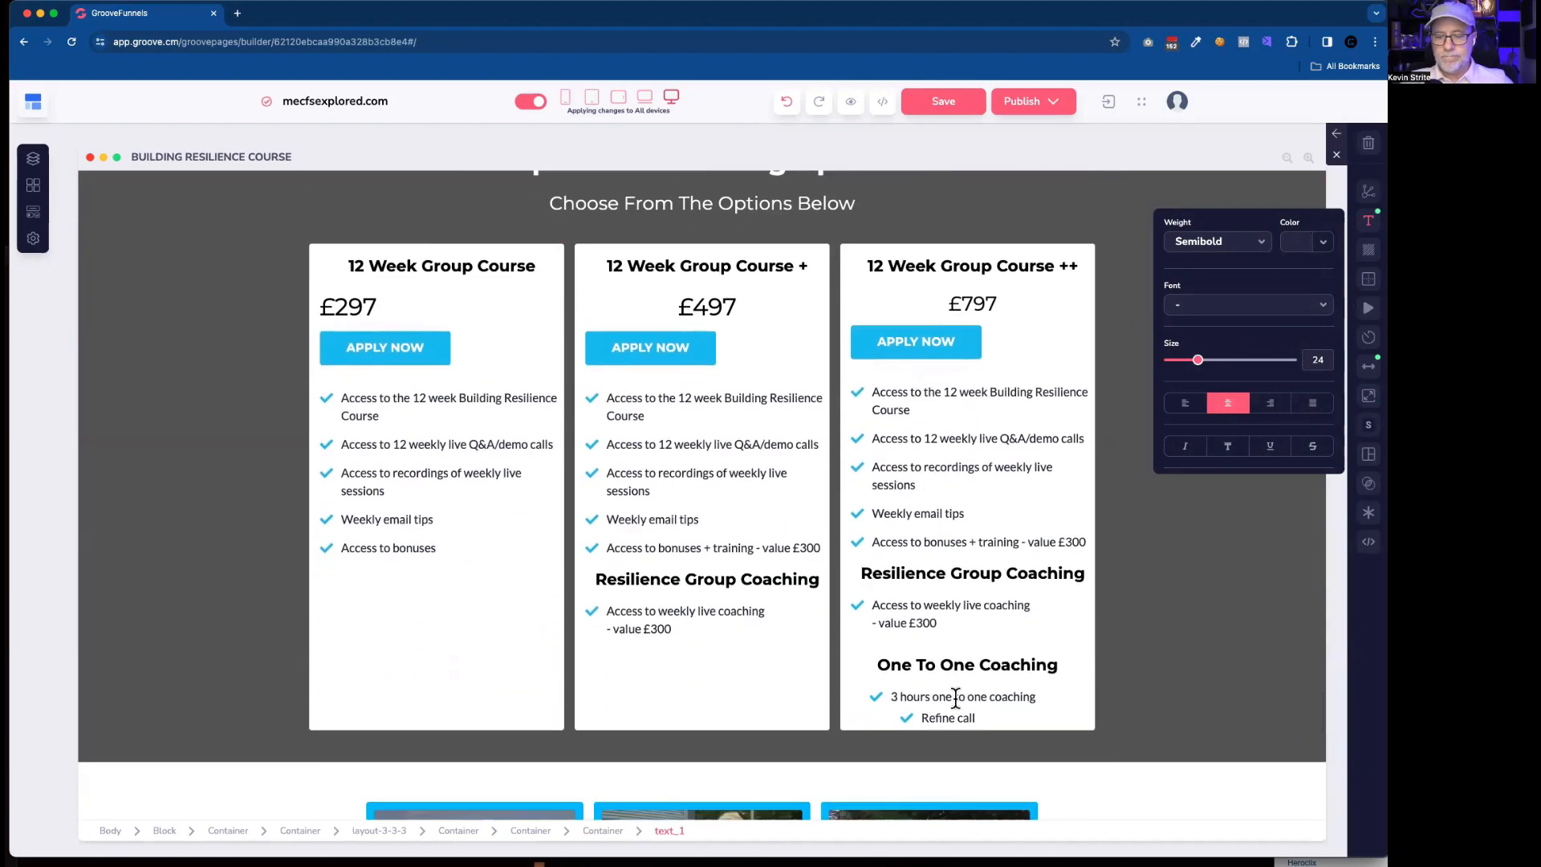
left_click(955, 697)
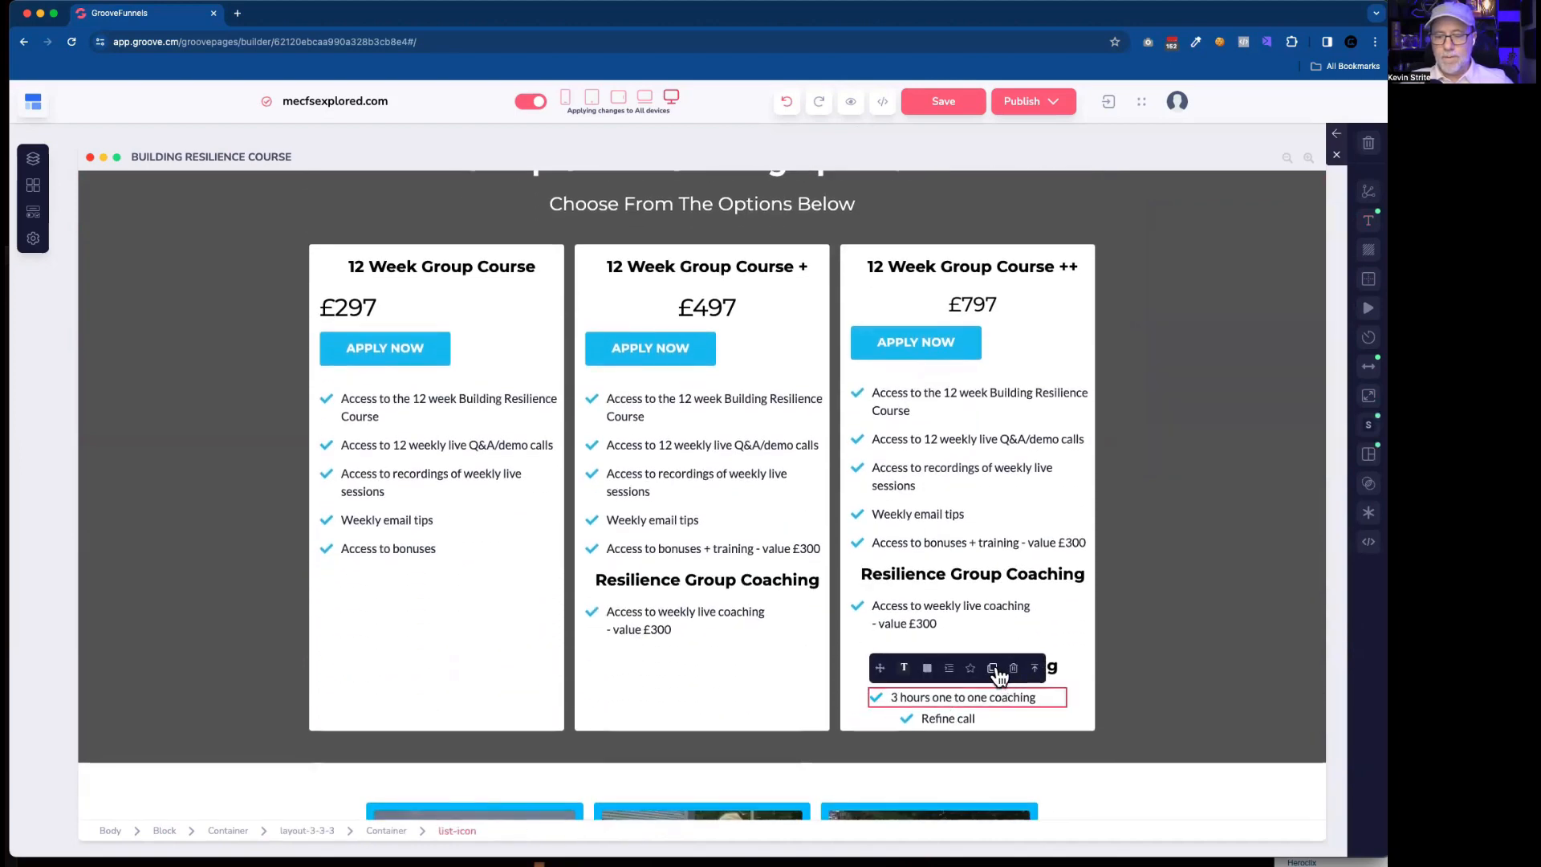
left_click(992, 668)
scroll(929, 660, "up", 1)
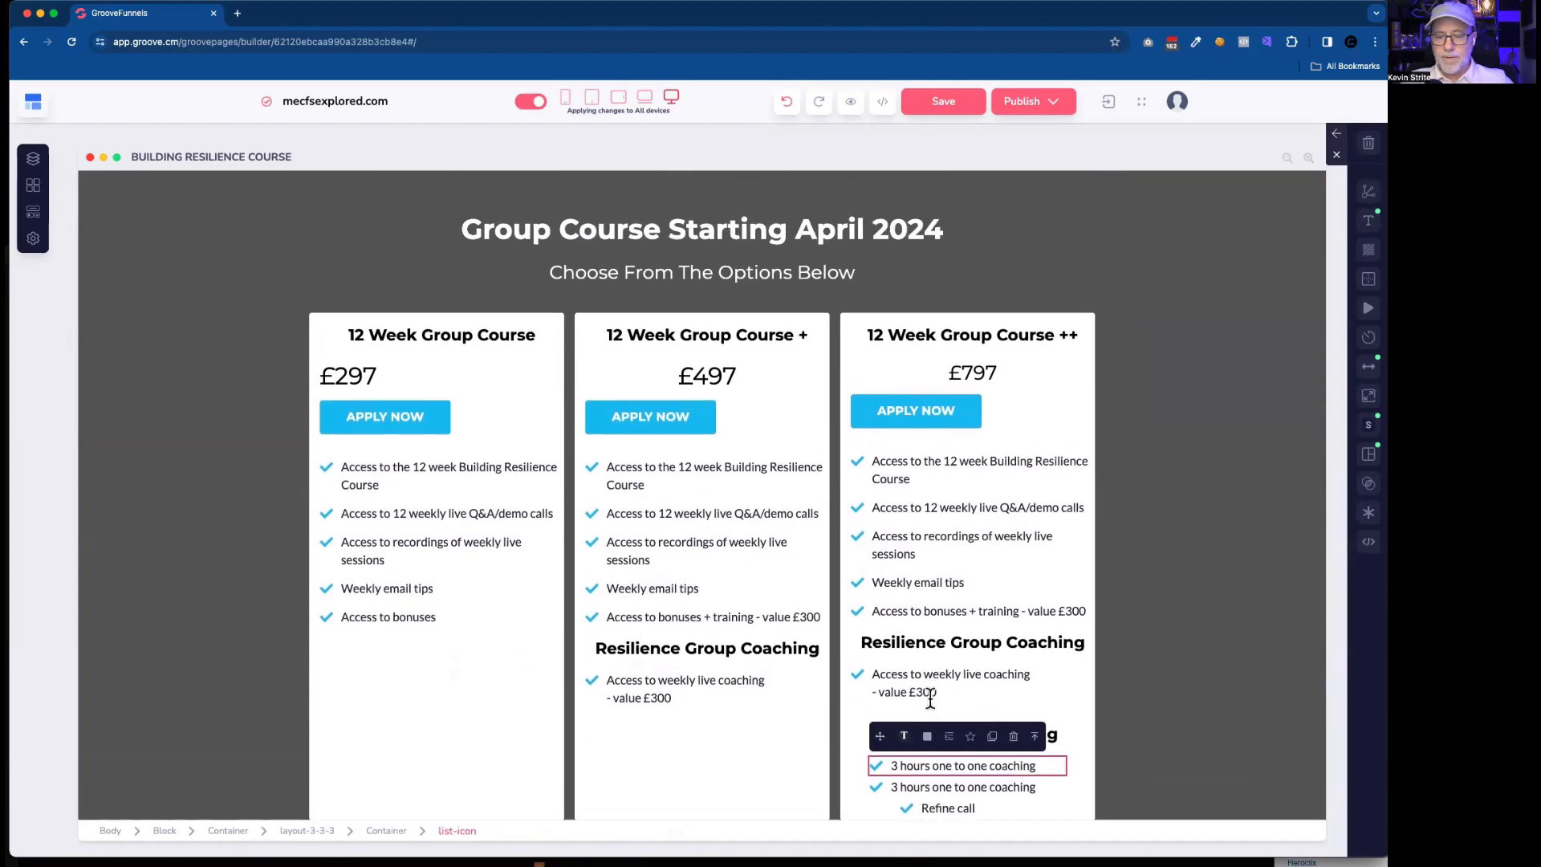
scroll(931, 700, "up", 1)
left_click_drag(875, 789, 965, 352)
Duplicate the original "Refine call" list item and place the copy below "3 hours one to one coaching" in the rebuilt third card.
scroll(963, 678, "down", 6)
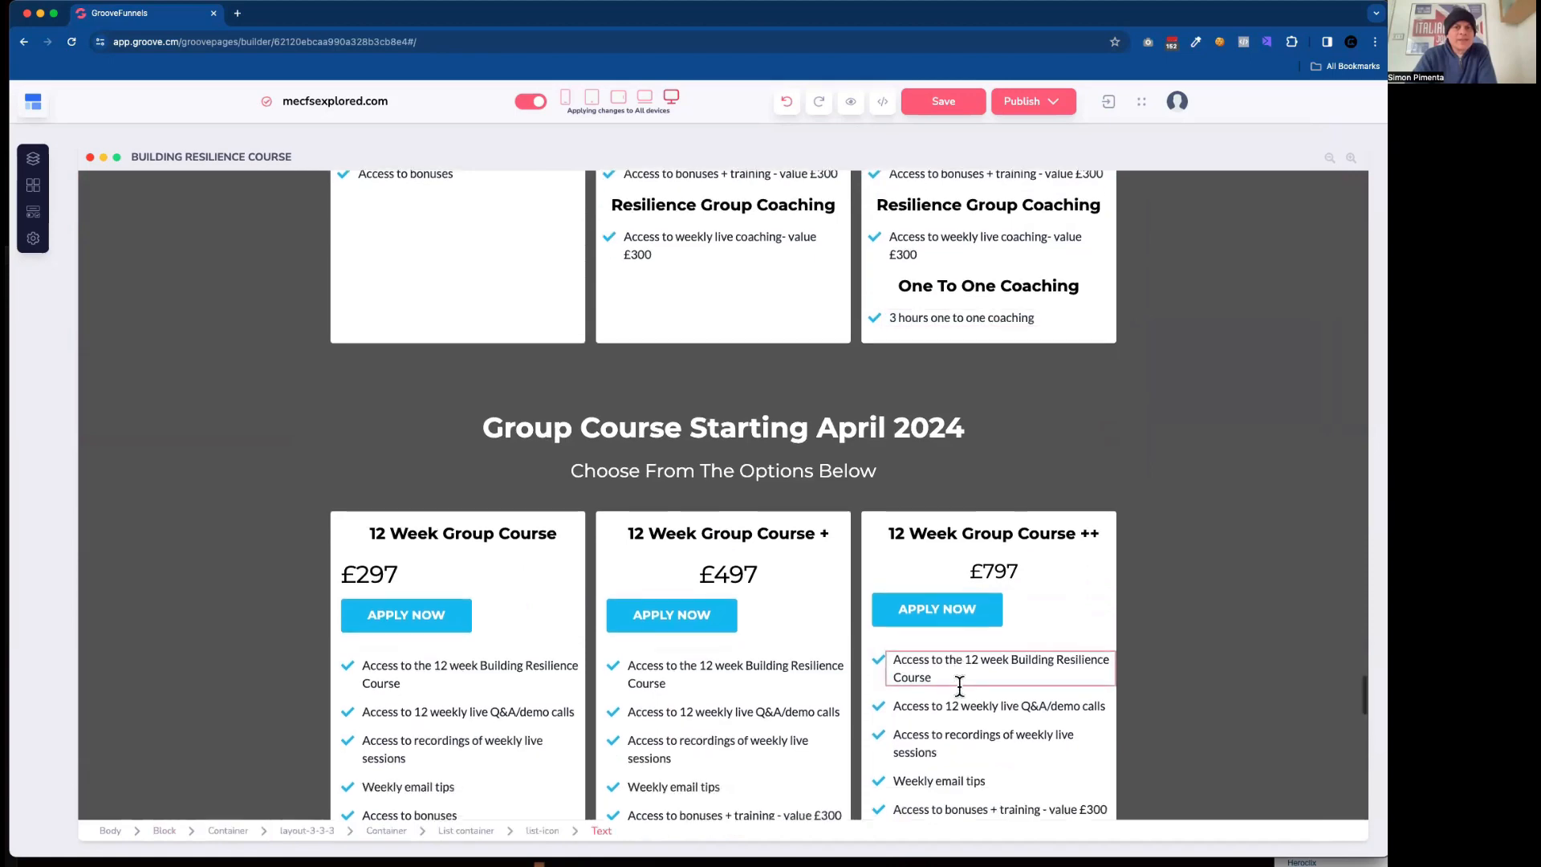
left_click(975, 606)
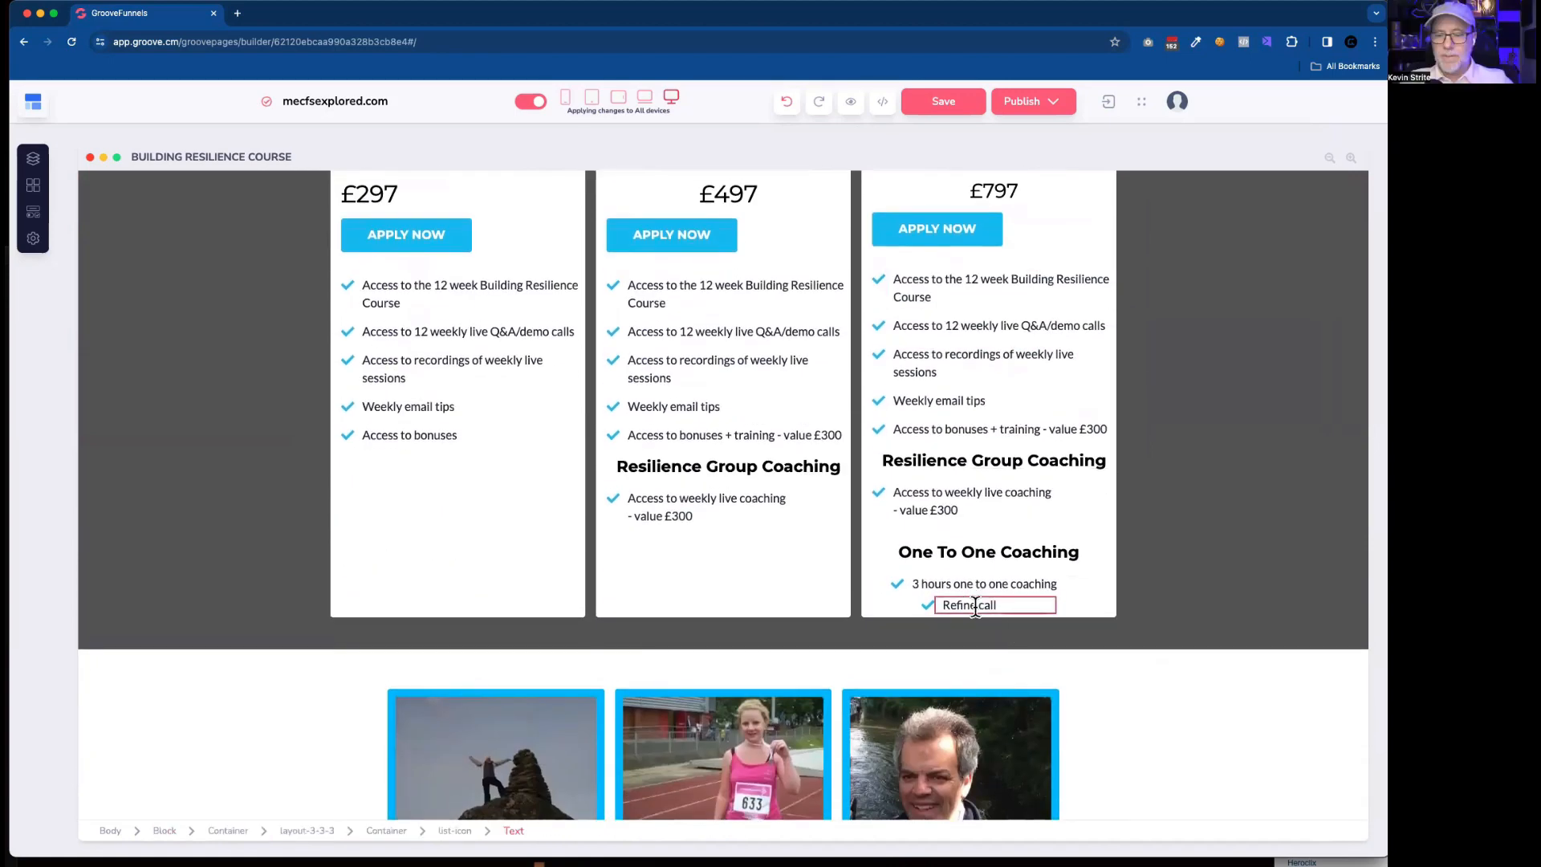
left_click(976, 606)
left_click(975, 576)
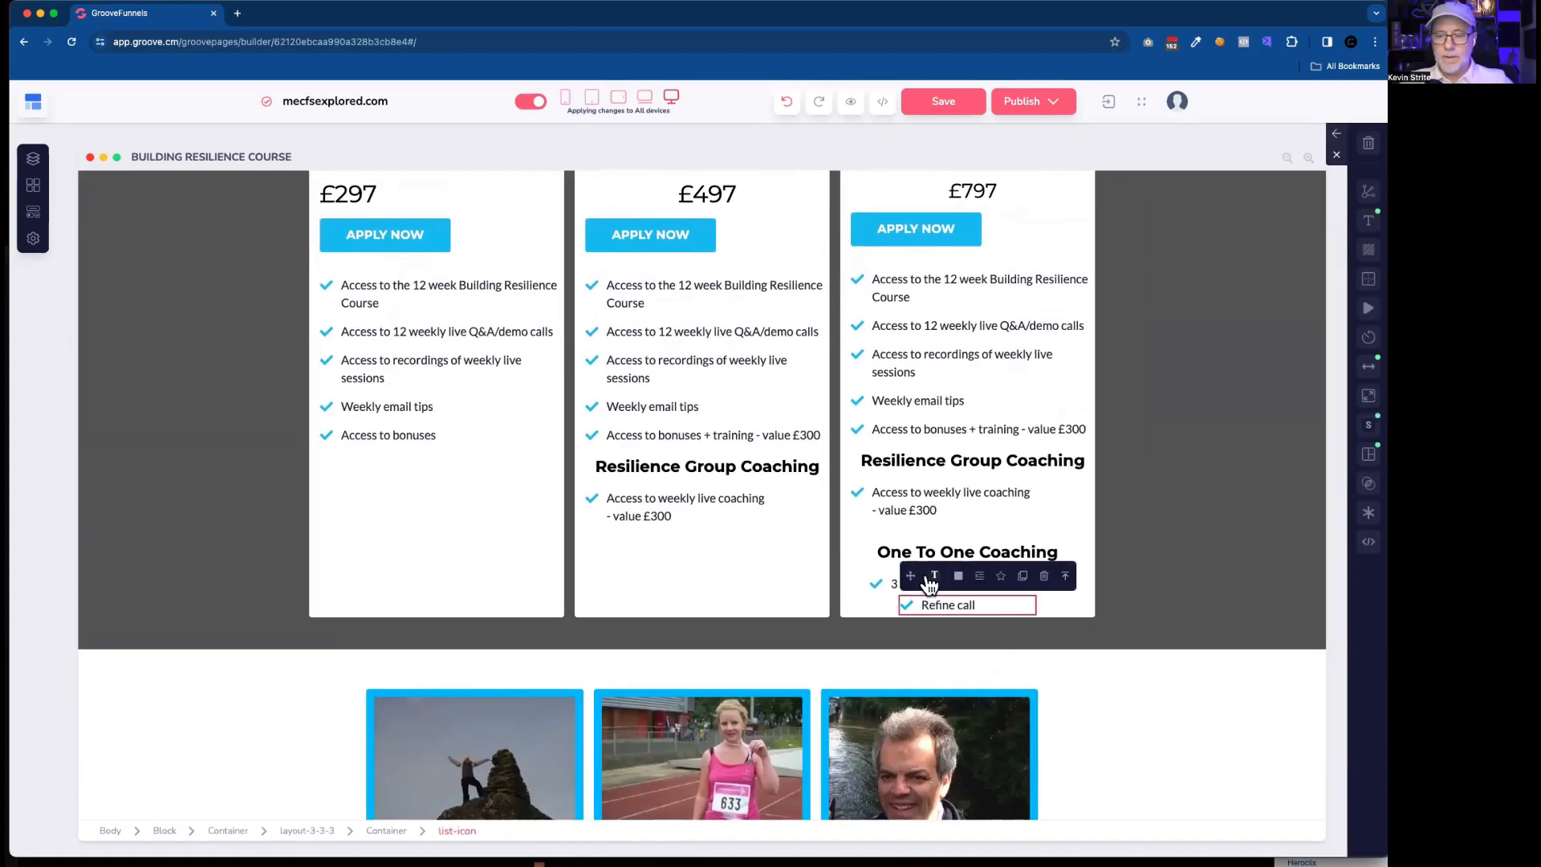
left_click(1023, 576)
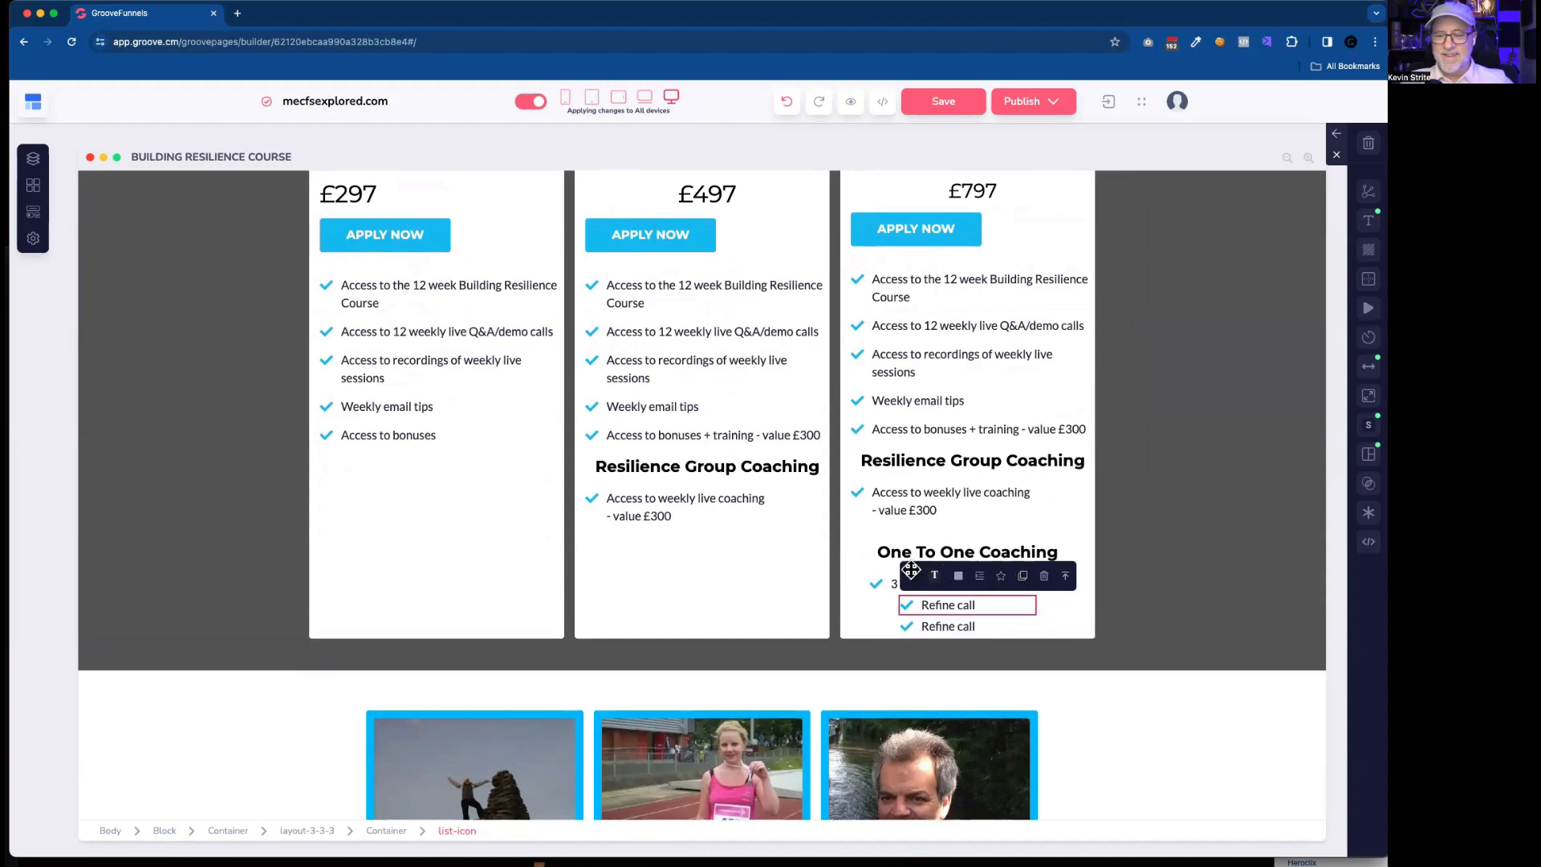
left_click_drag(911, 575, 955, 324)
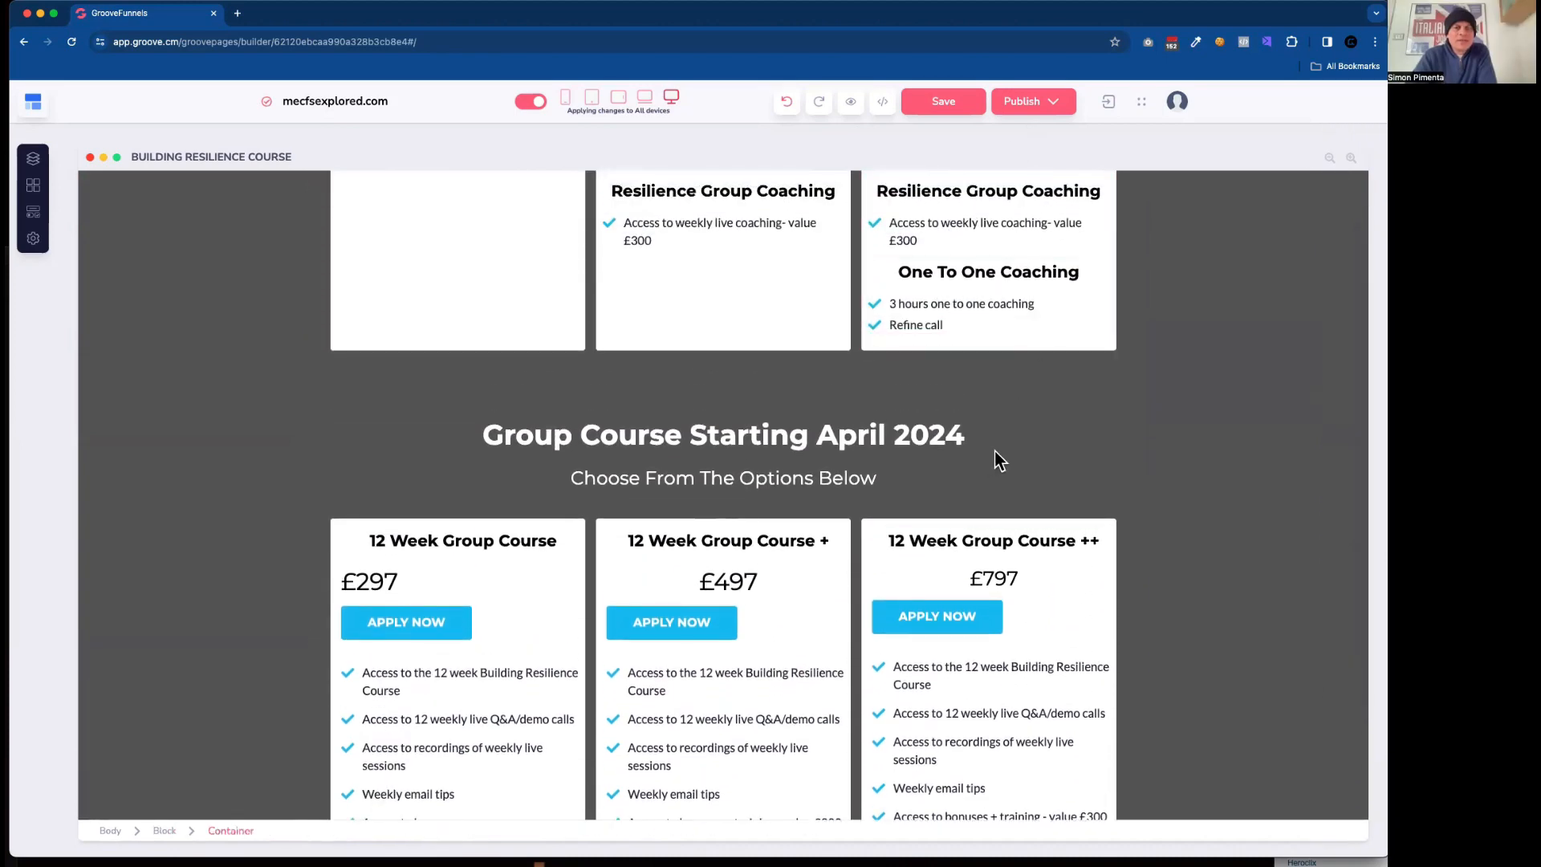
scroll(1028, 454, "up", 2)
scroll(1030, 454, "up", 4)
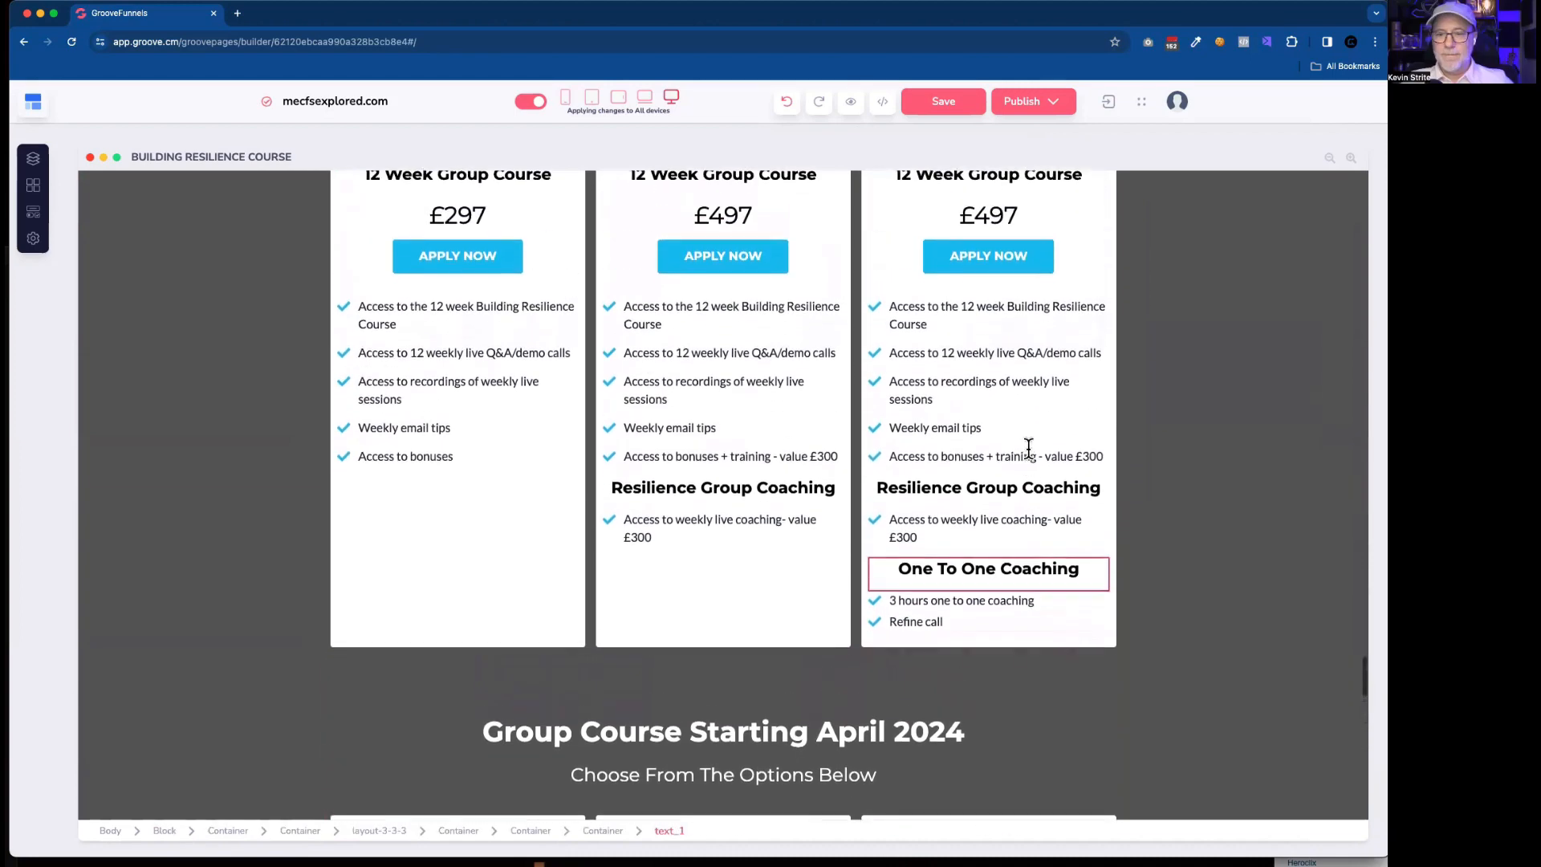
scroll(1027, 448, "down", 12)
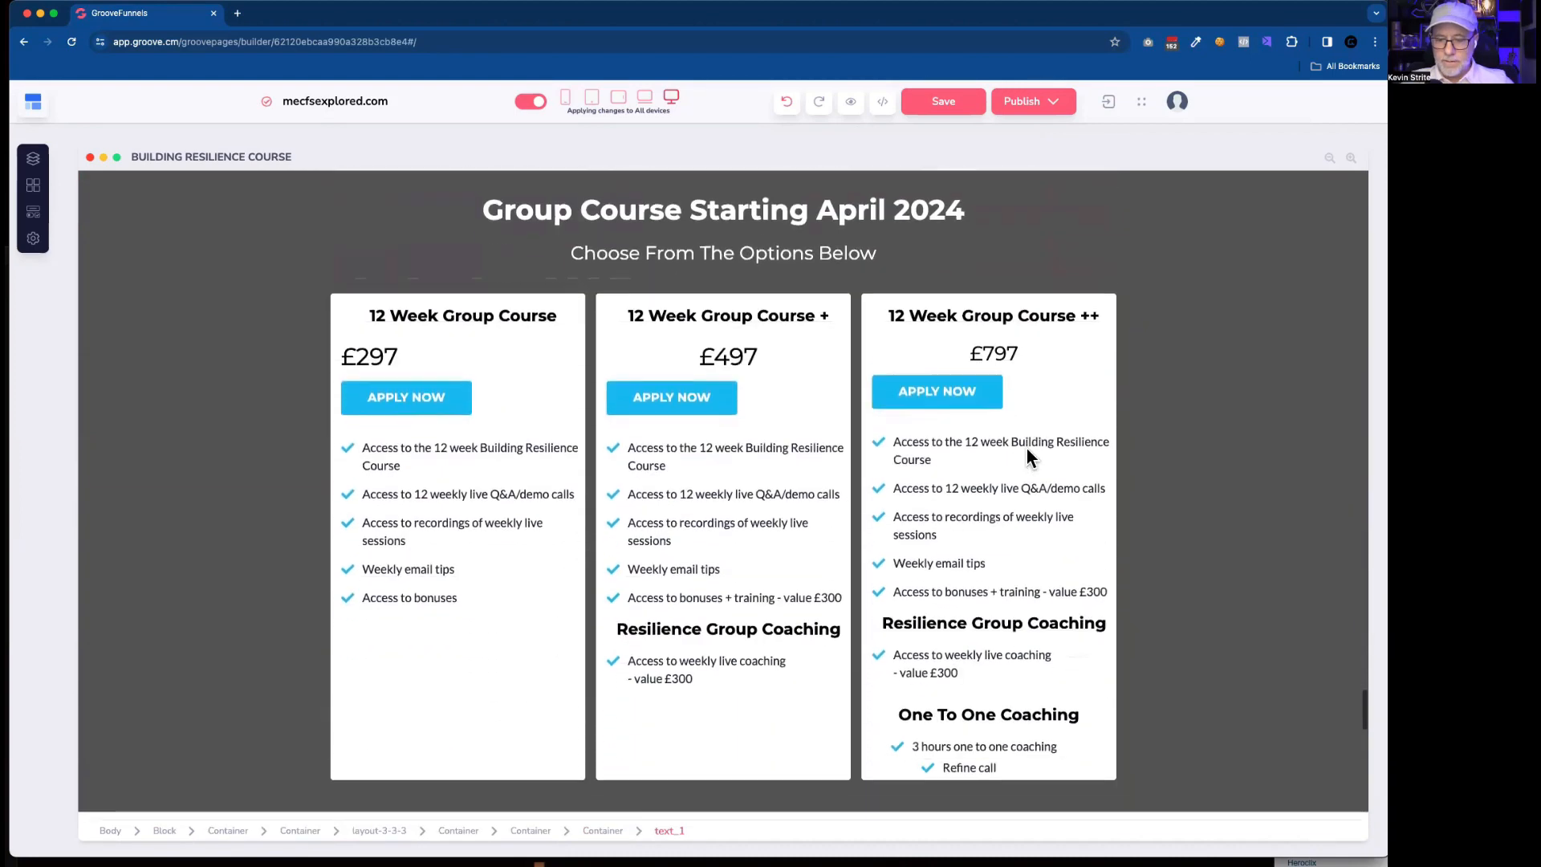
scroll(1028, 449, "up", 12)
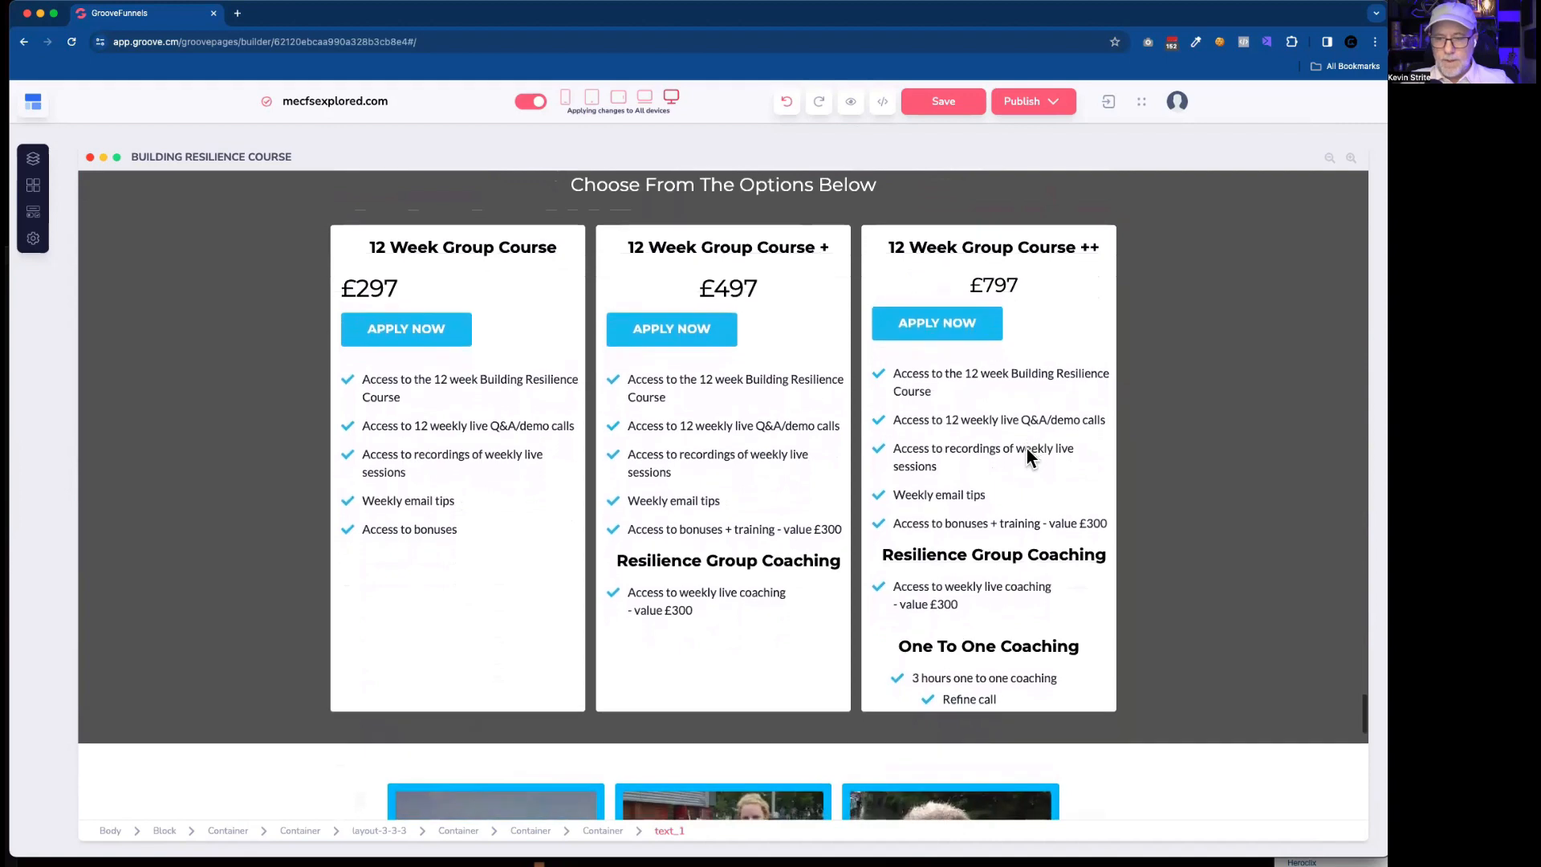
scroll(1027, 448, "up", 2)
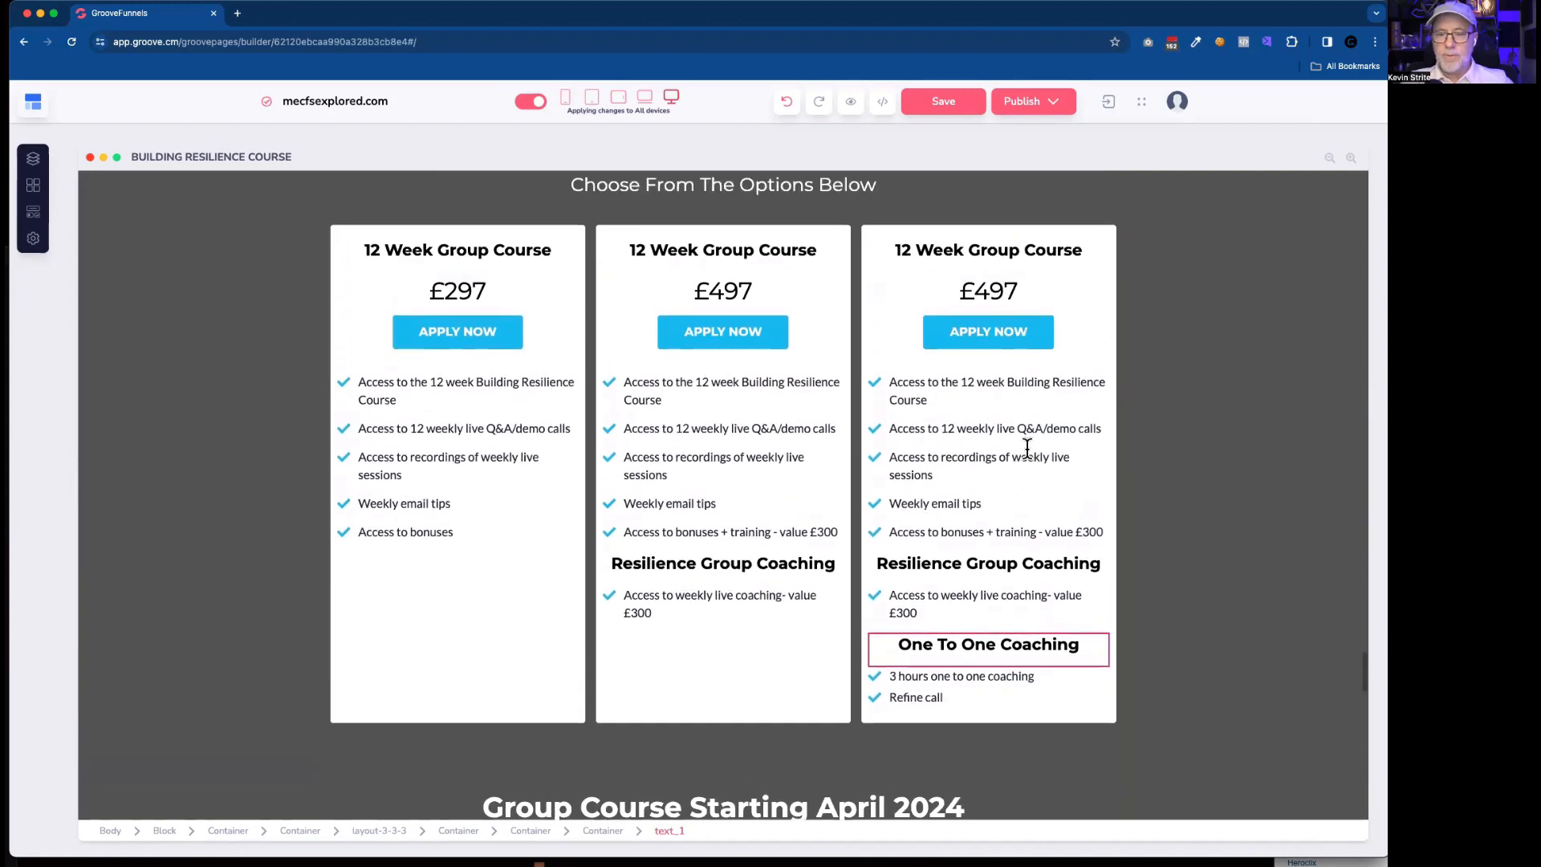